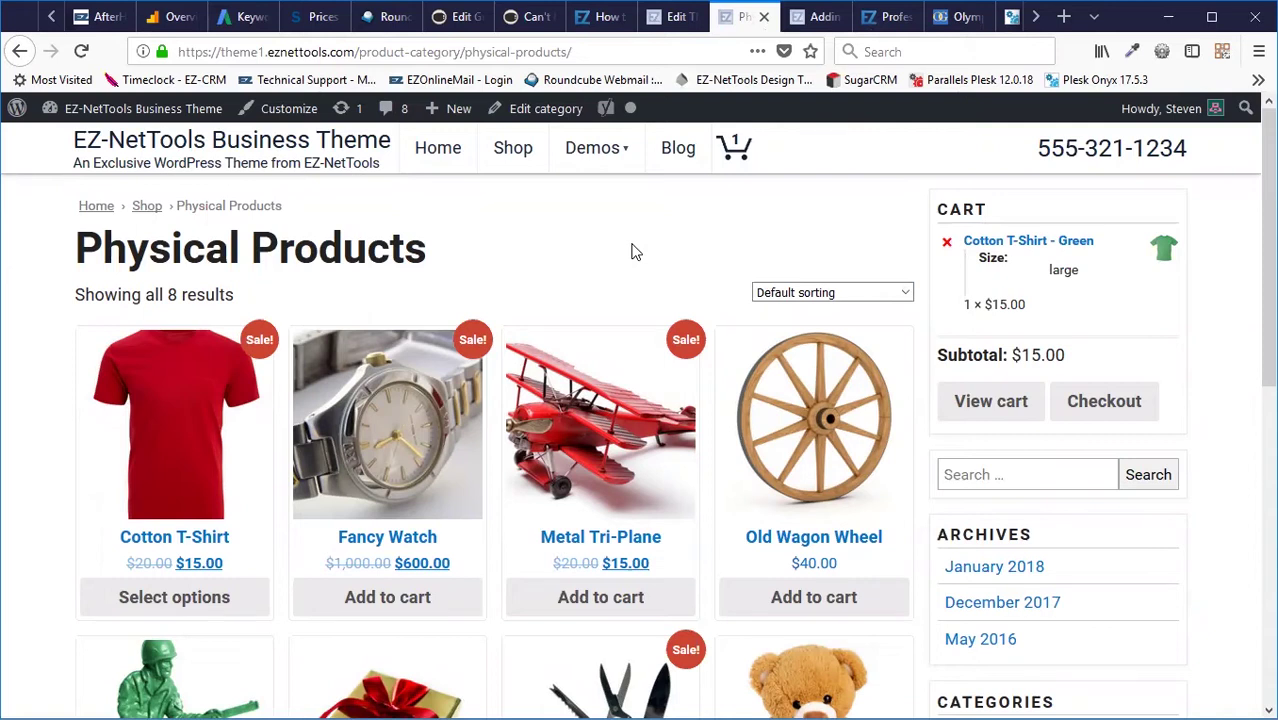
- Open the Metal Tri-Plane product page and review its price, stock, short description and full description
click(631, 402)
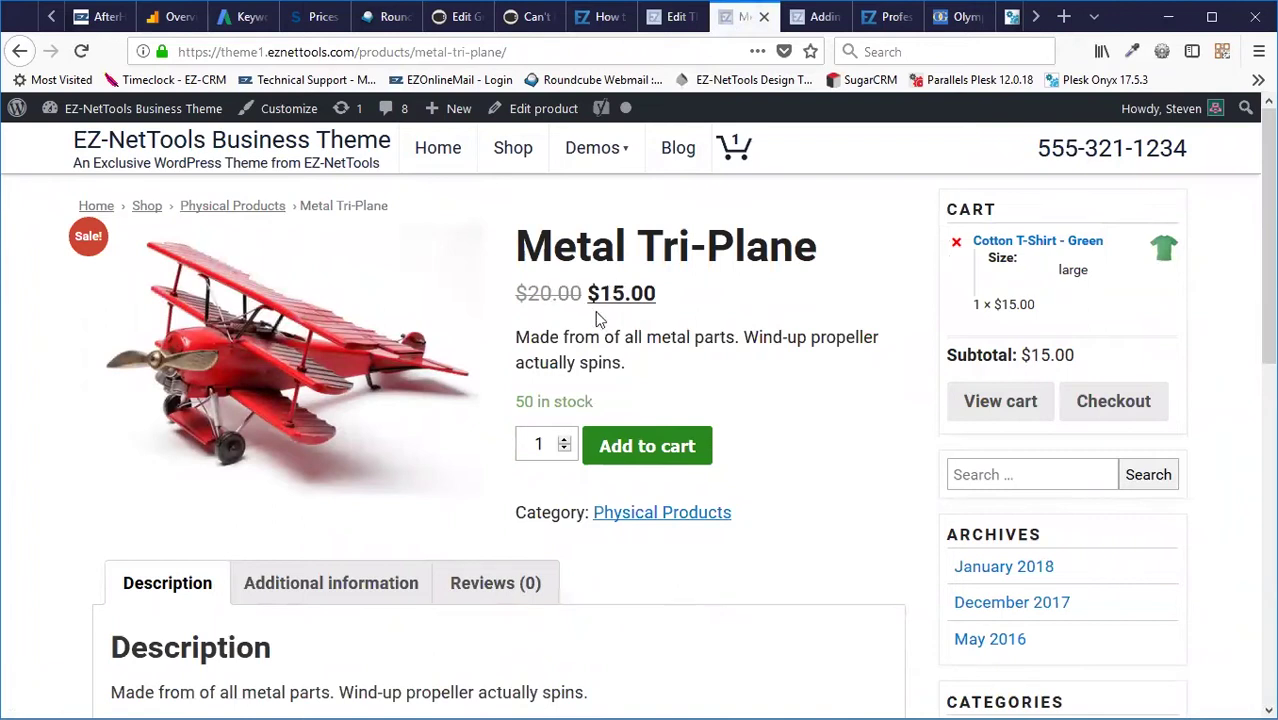
scroll(245, 456, down, 3)
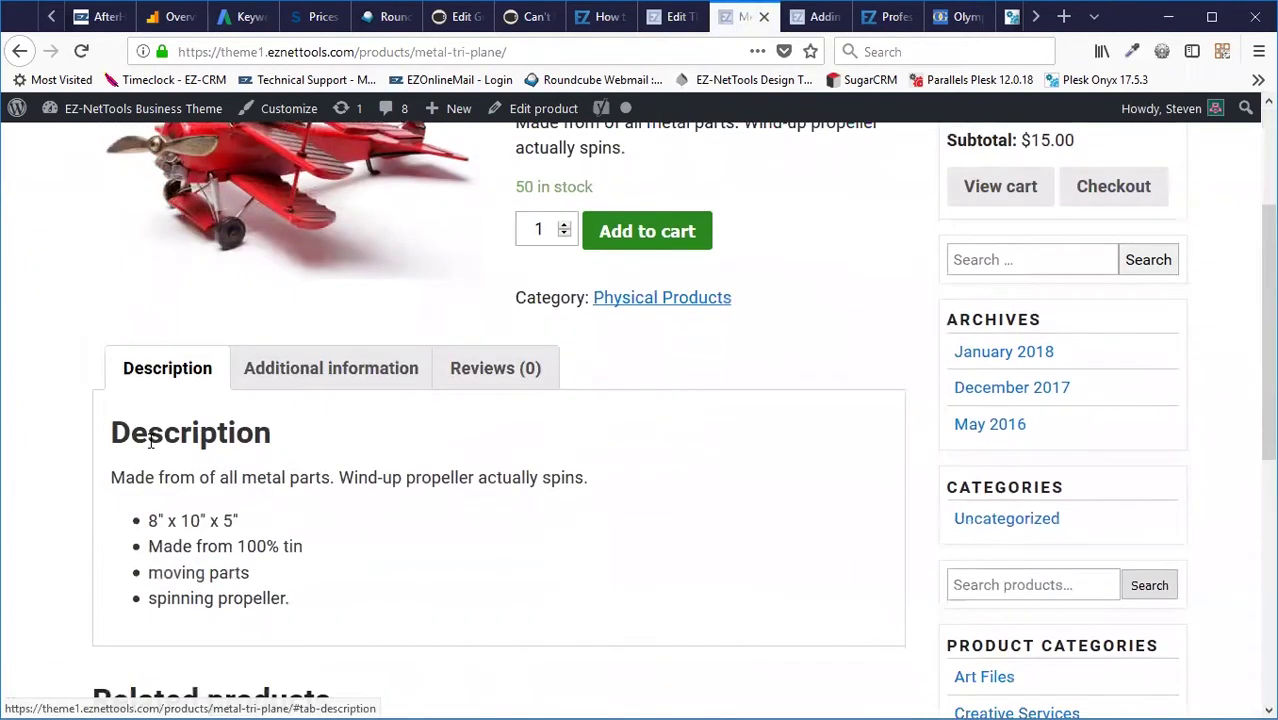
scroll(451, 480, up, 3)
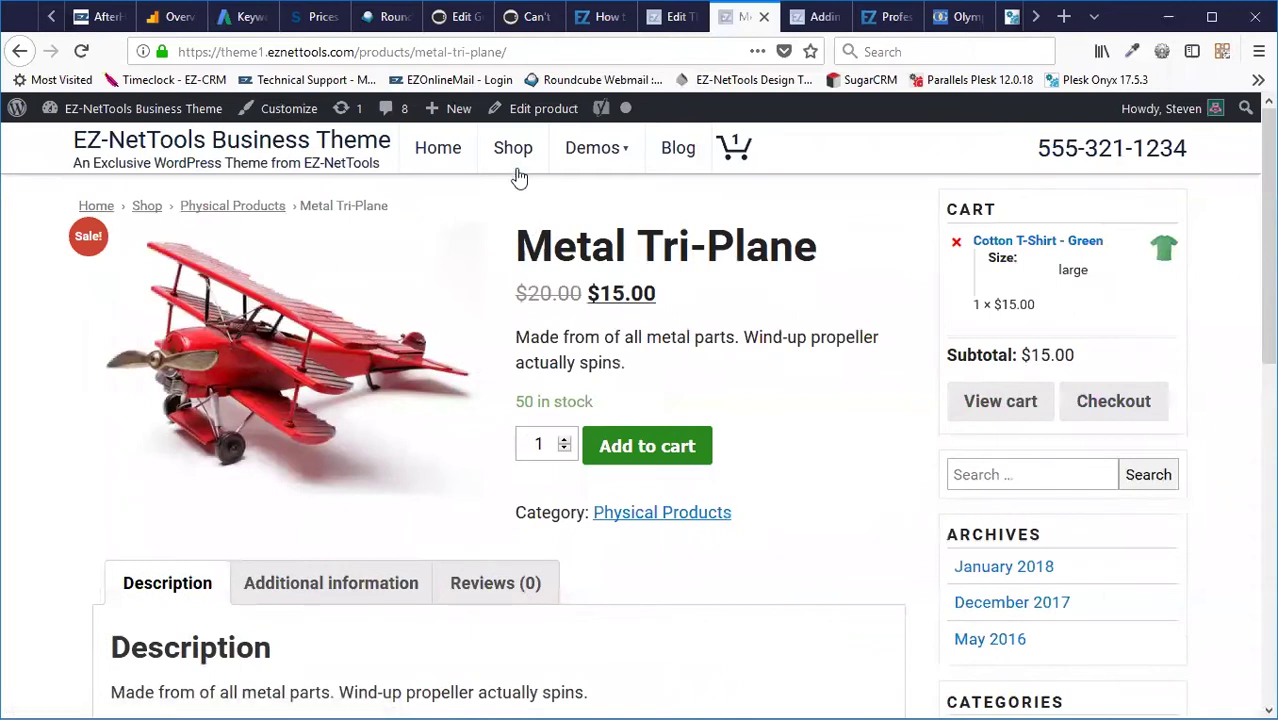
- Open the Cotton T-Shirt from the shop and examine its color and size options
click(514, 152)
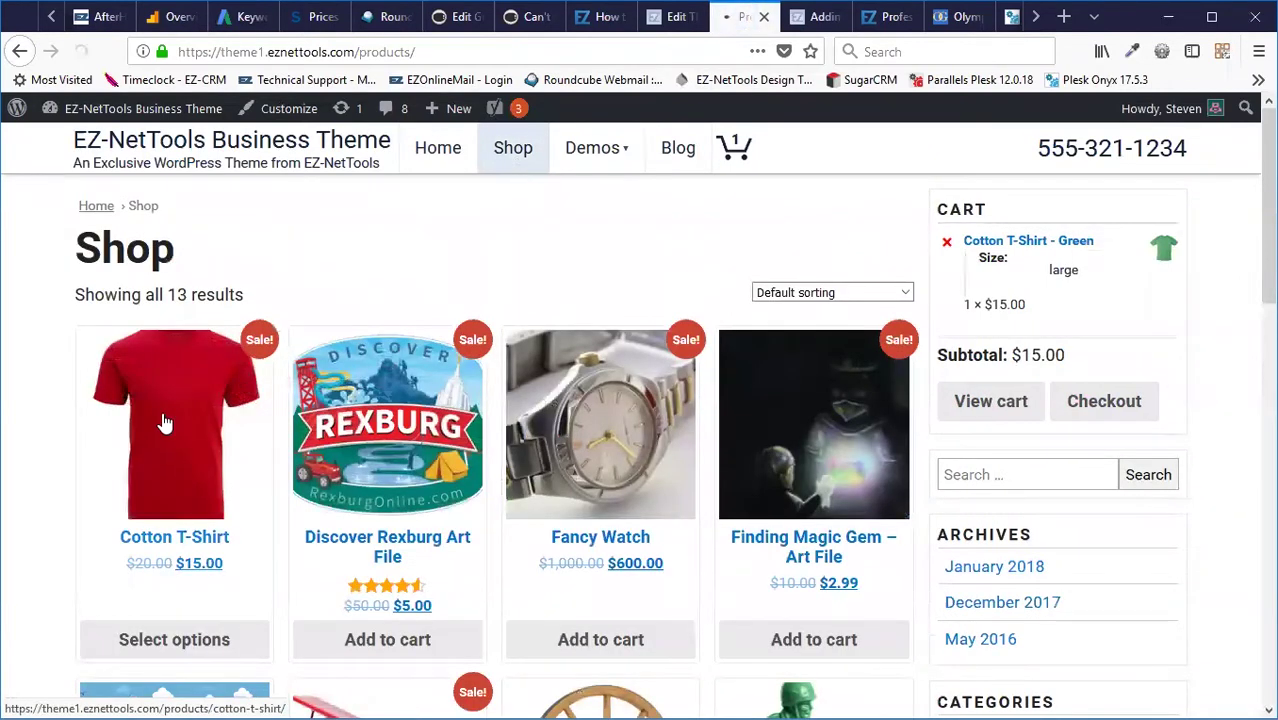
click(165, 423)
click(617, 325)
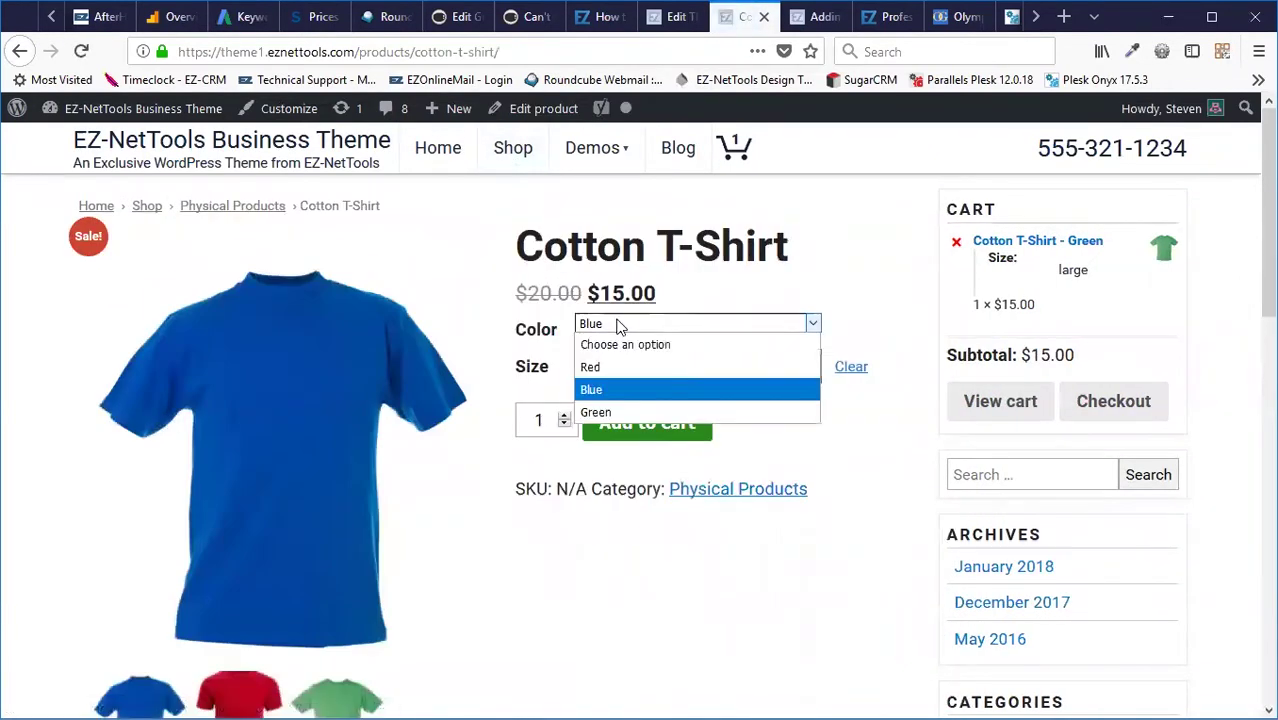
click(680, 368)
click(686, 376)
click(625, 470)
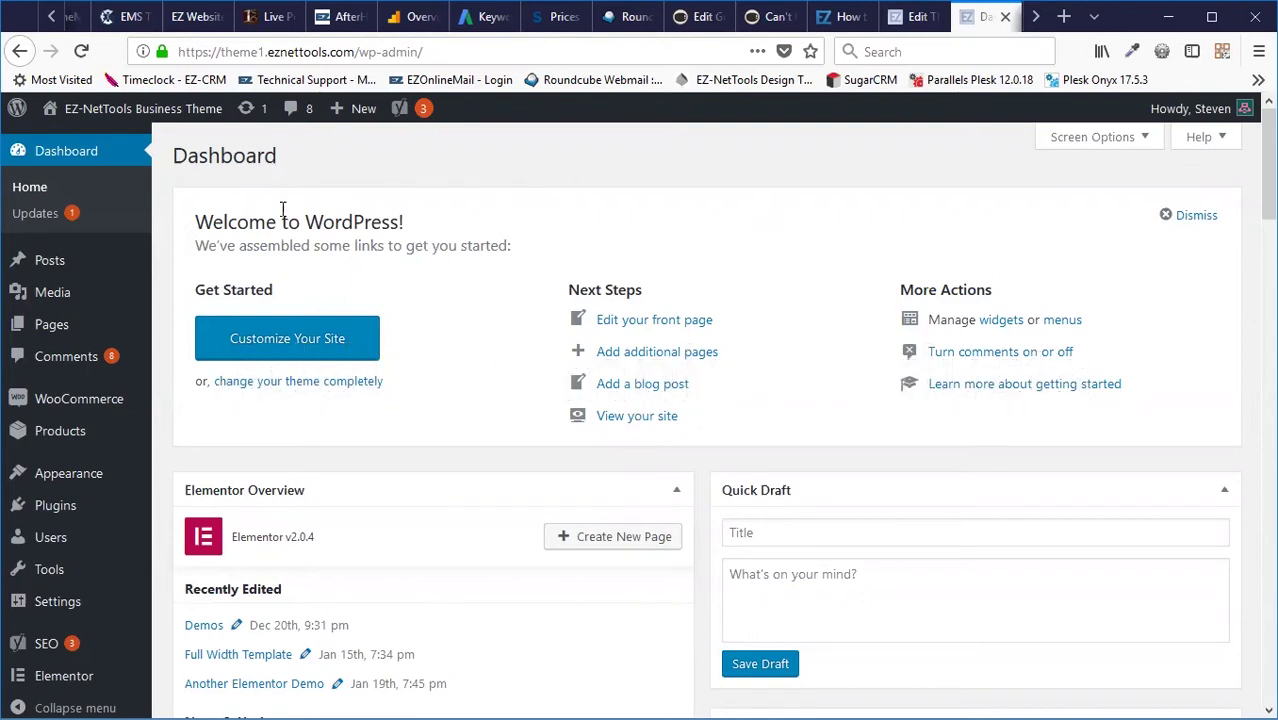
- Start a new product in the site's admin area and name it Metal Tri-Plane
mouse_move(95, 438)
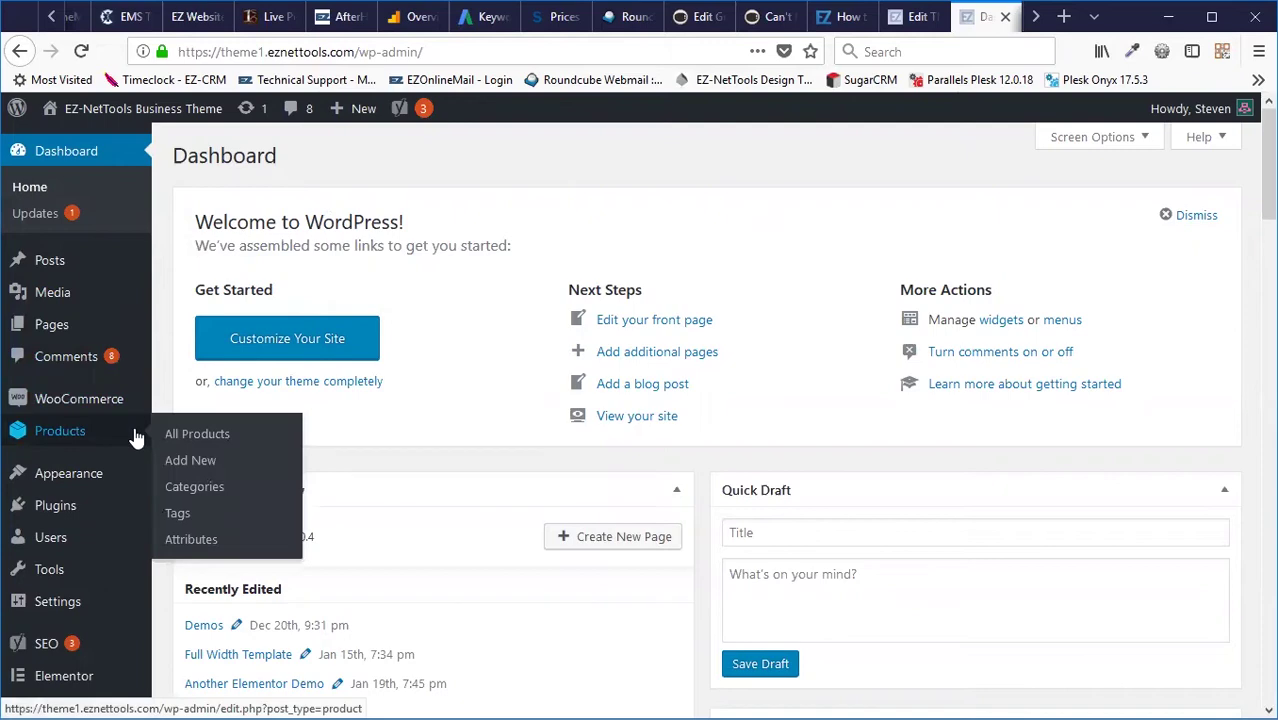
click(197, 465)
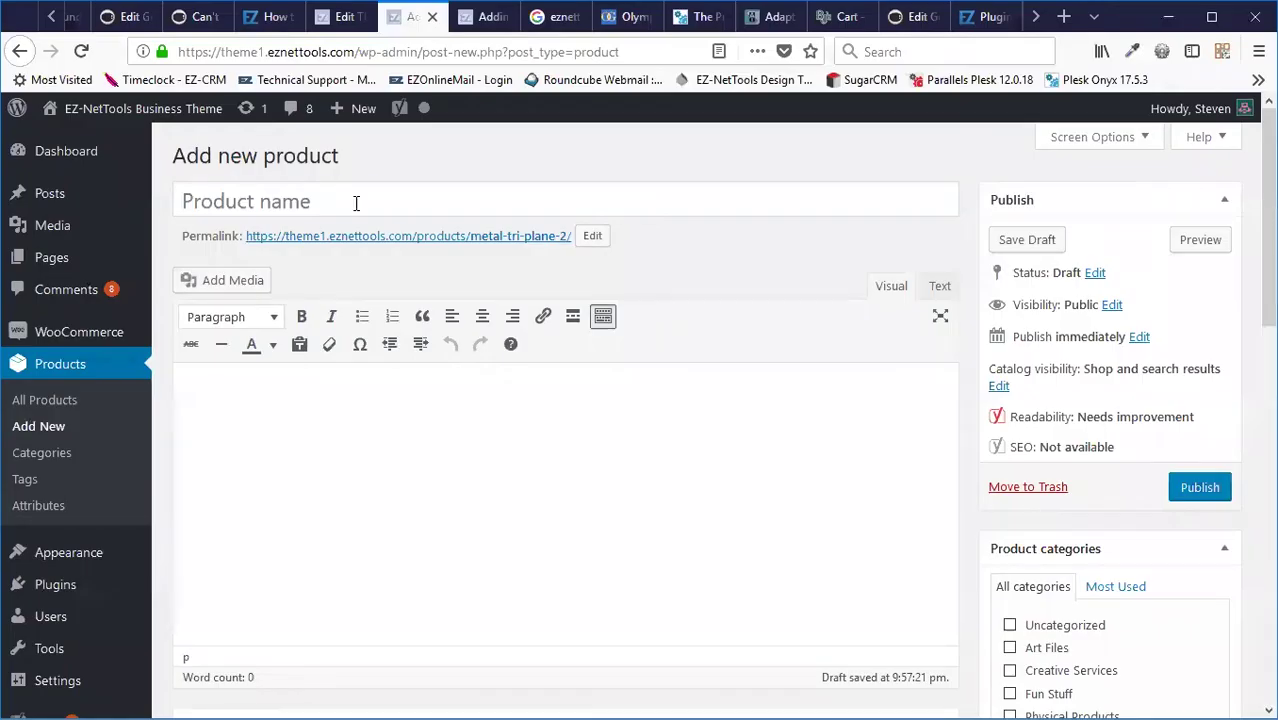
click(355, 203)
text(Metal Tri-Plane)
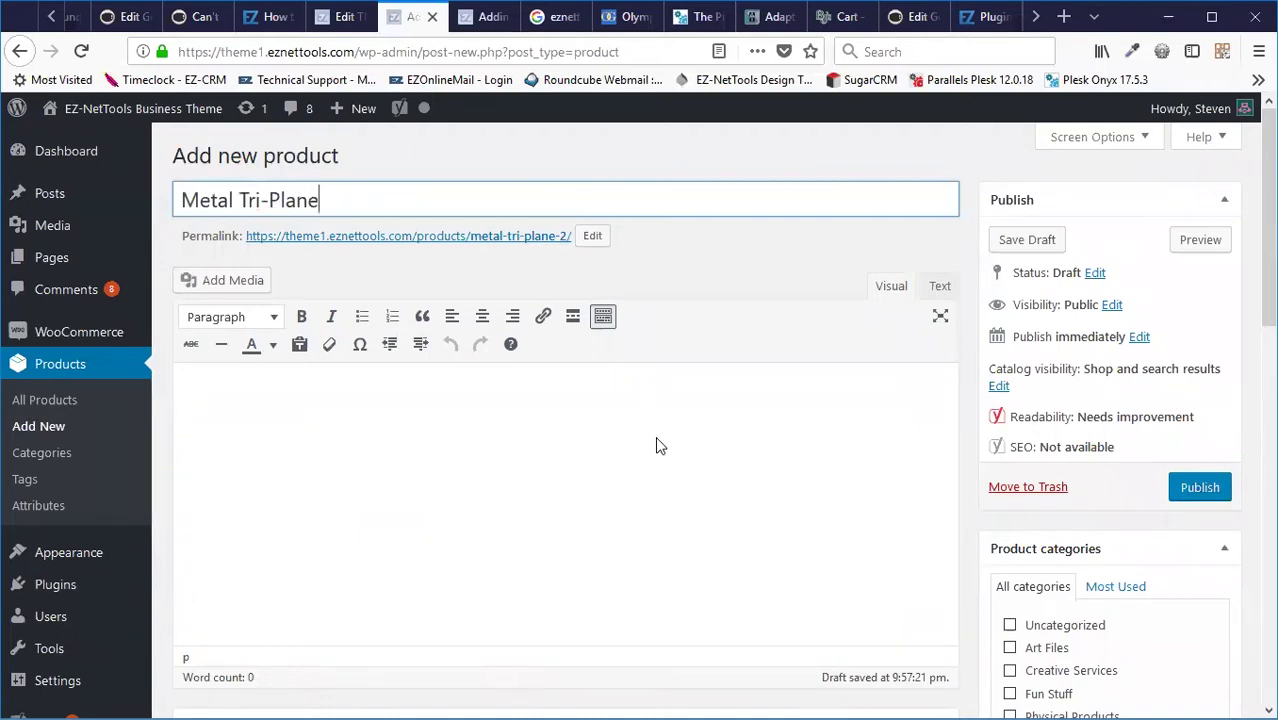
- Set the product image to toy-tri-plane.jpg from the media library
scroll(657, 446, down, 5)
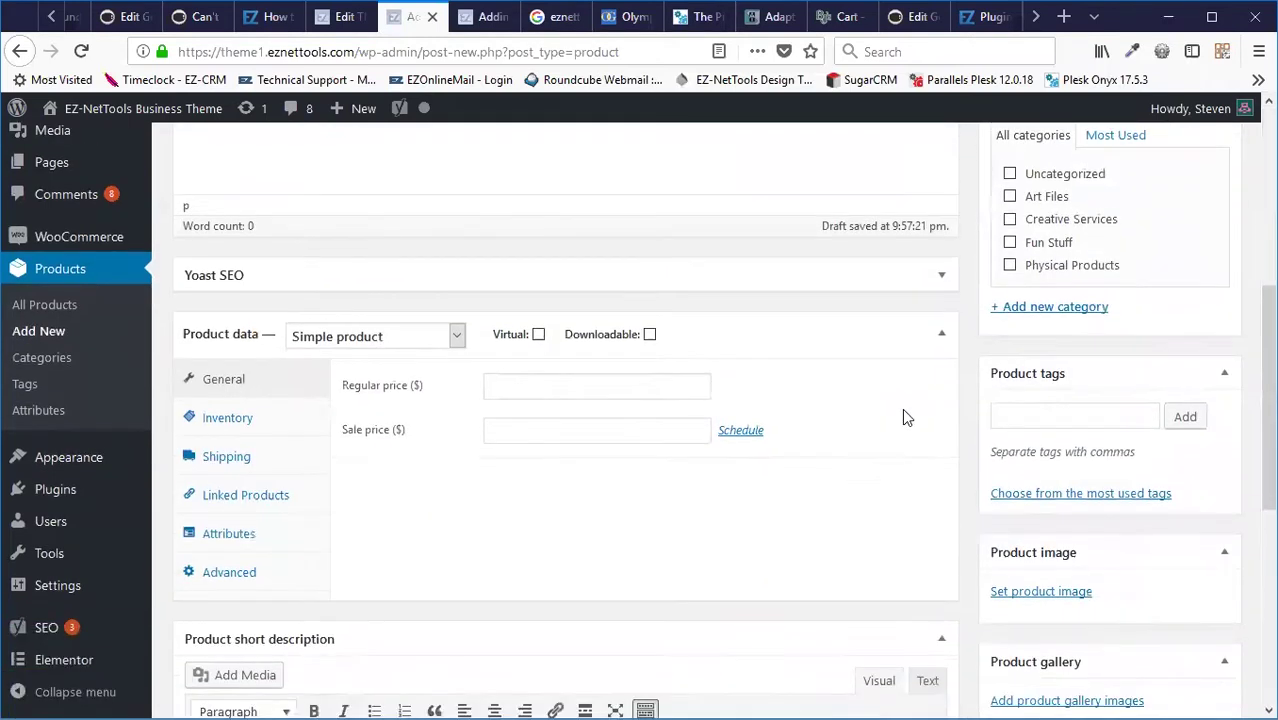
click(1040, 507)
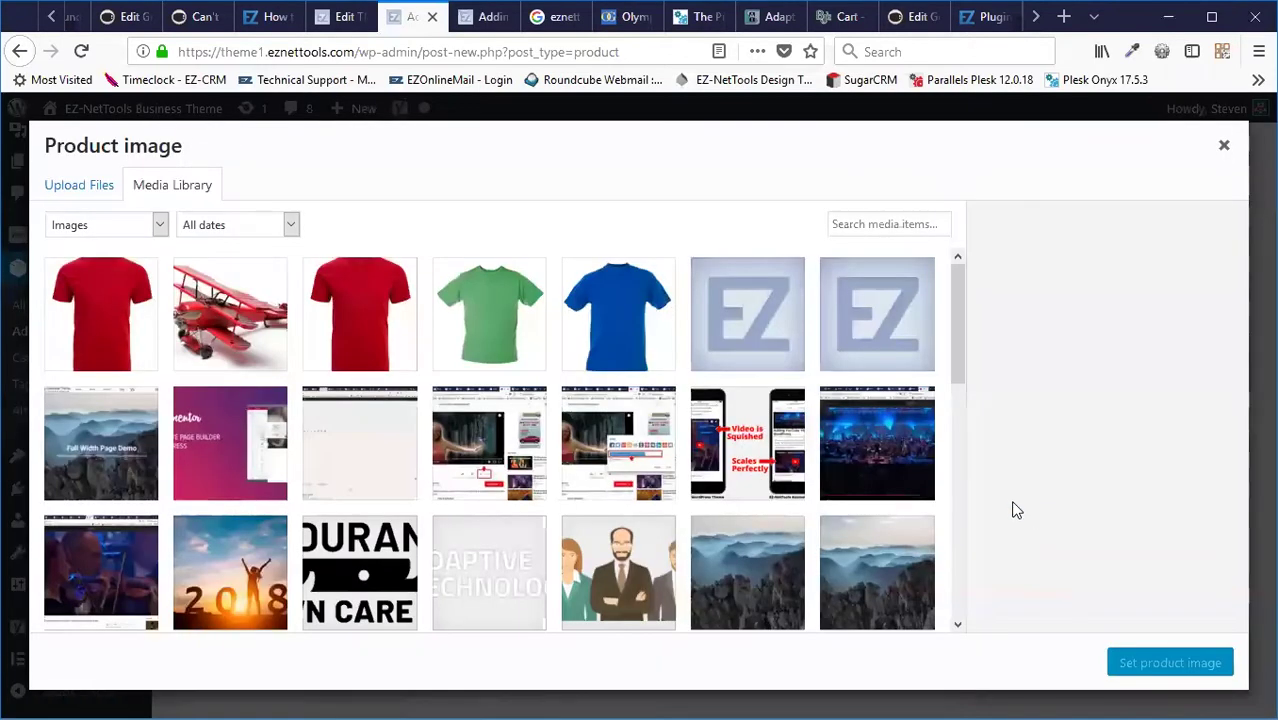
click(223, 326)
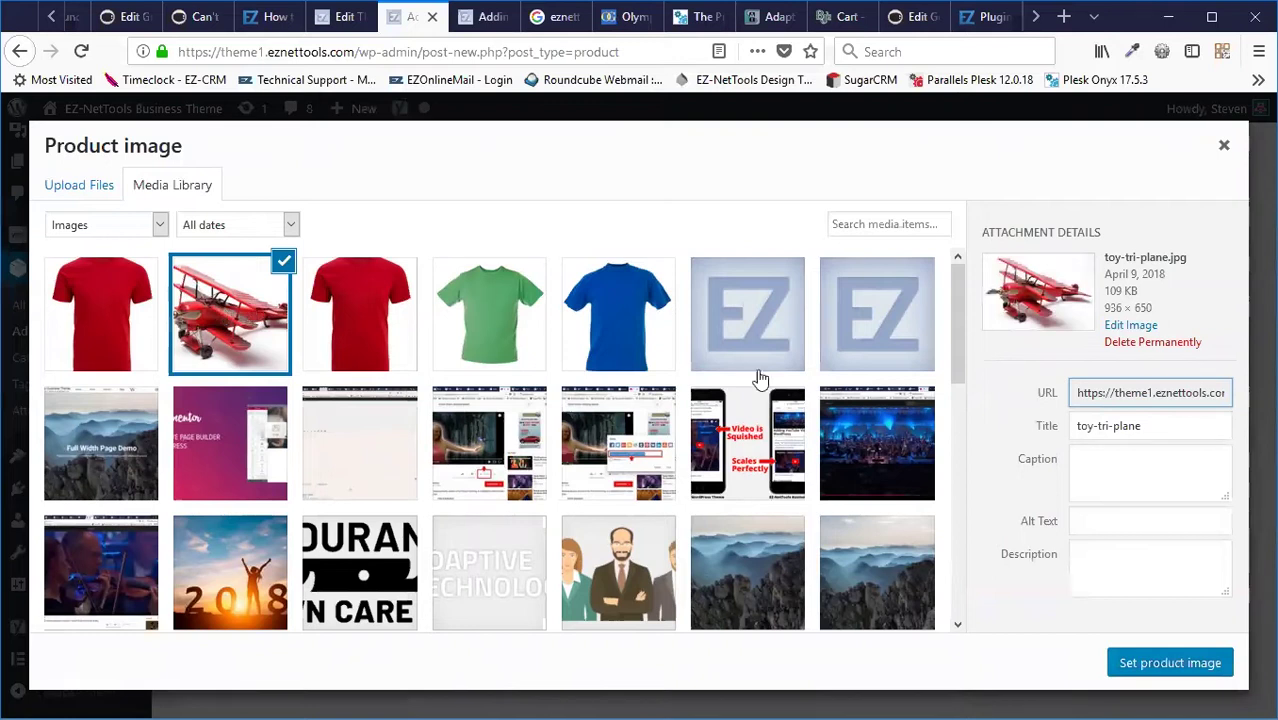
click(1172, 664)
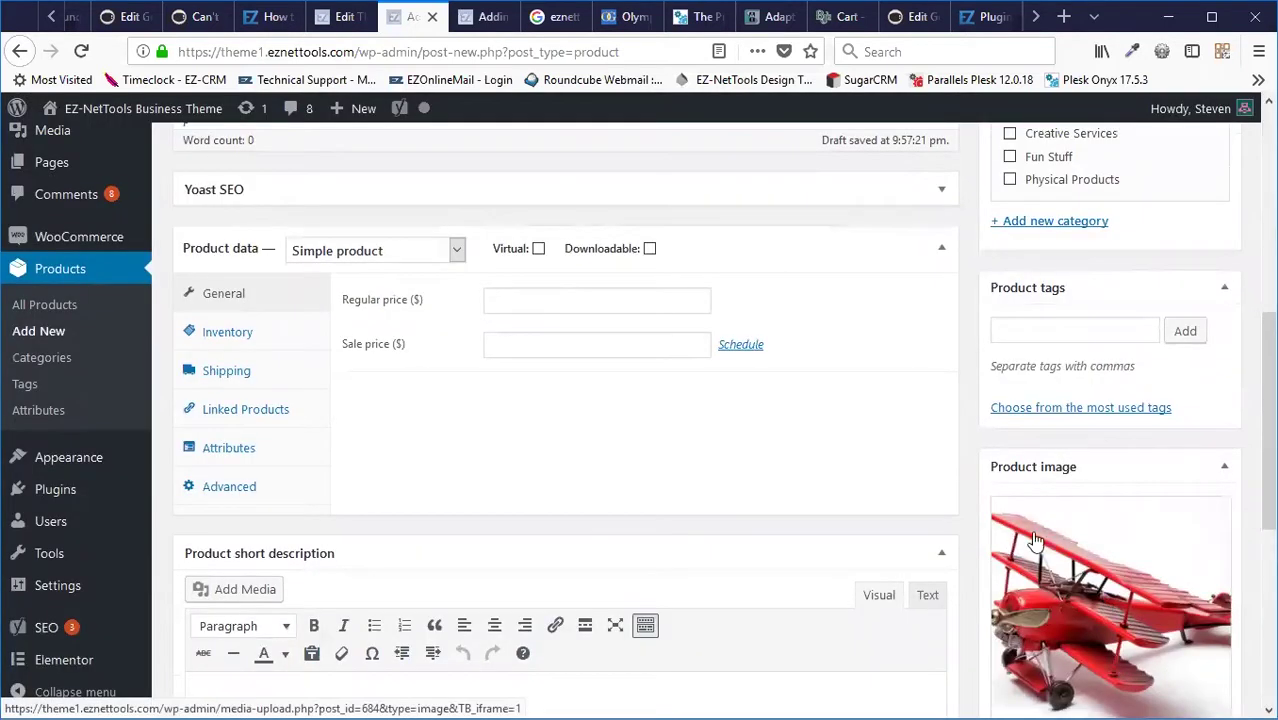
- Publish the Metal Tri-Plane product and open its live page
scroll(1131, 551, up, 3)
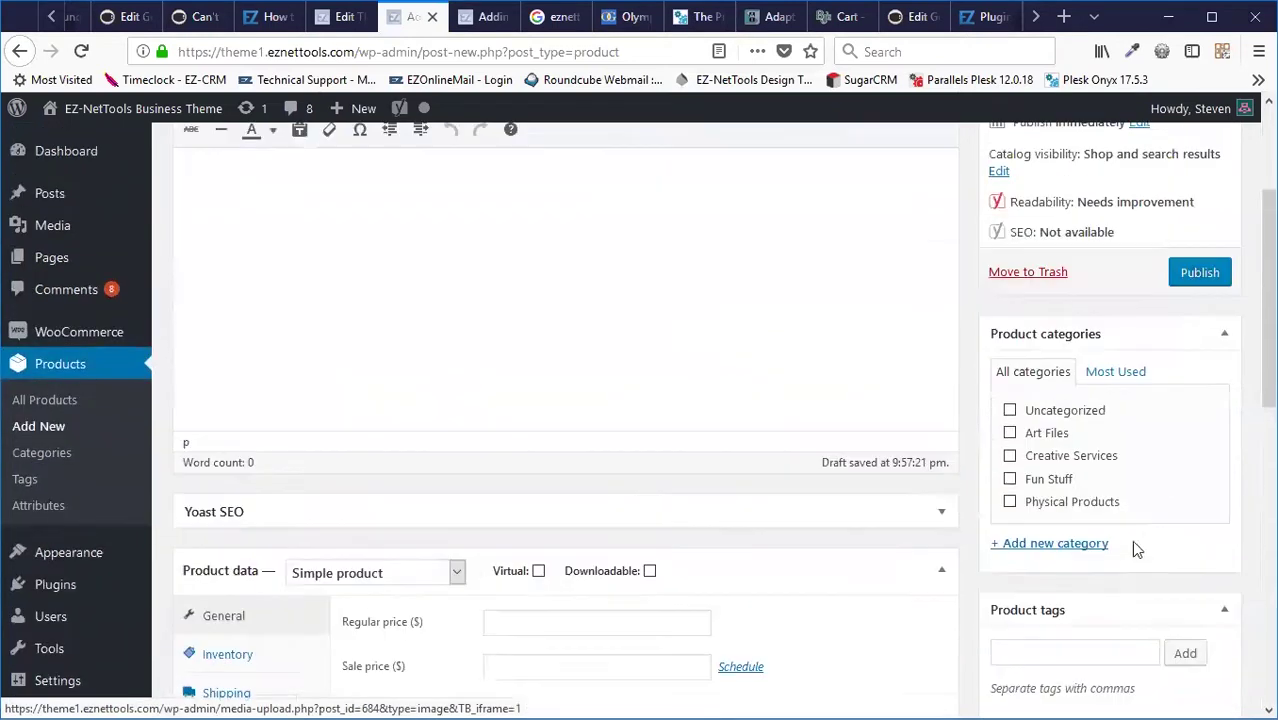
click(1199, 273)
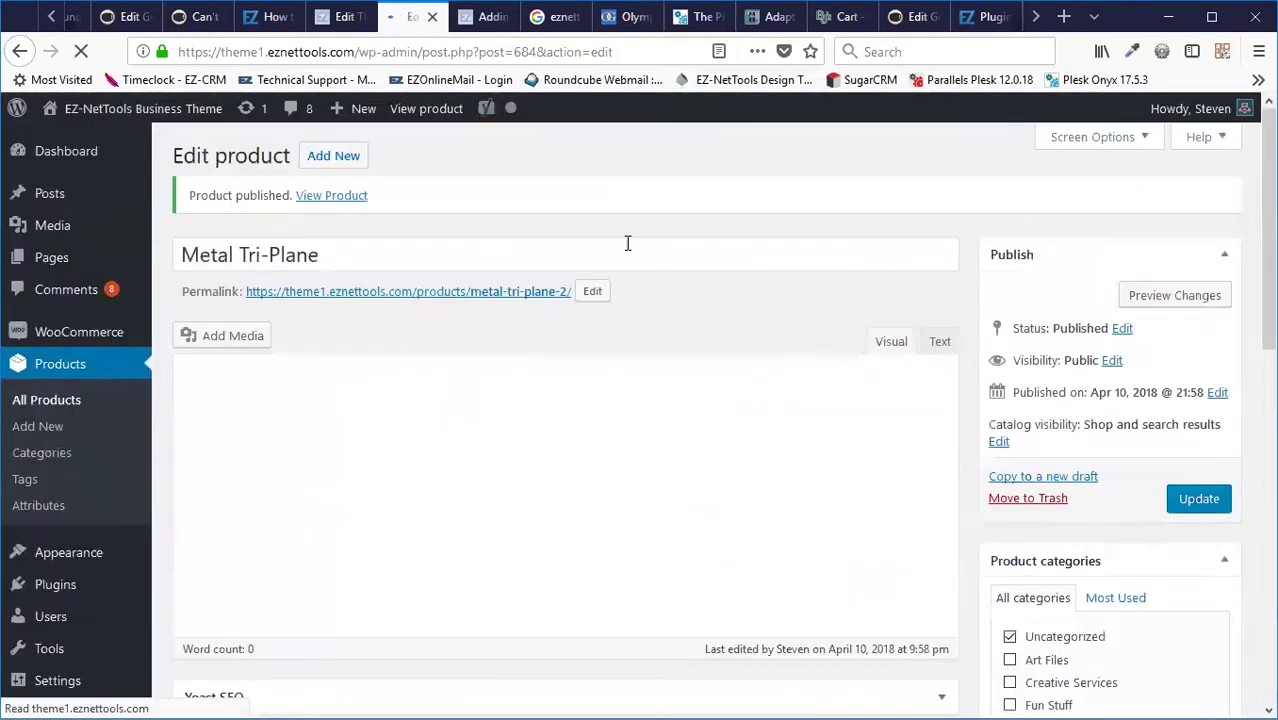
click(417, 112)
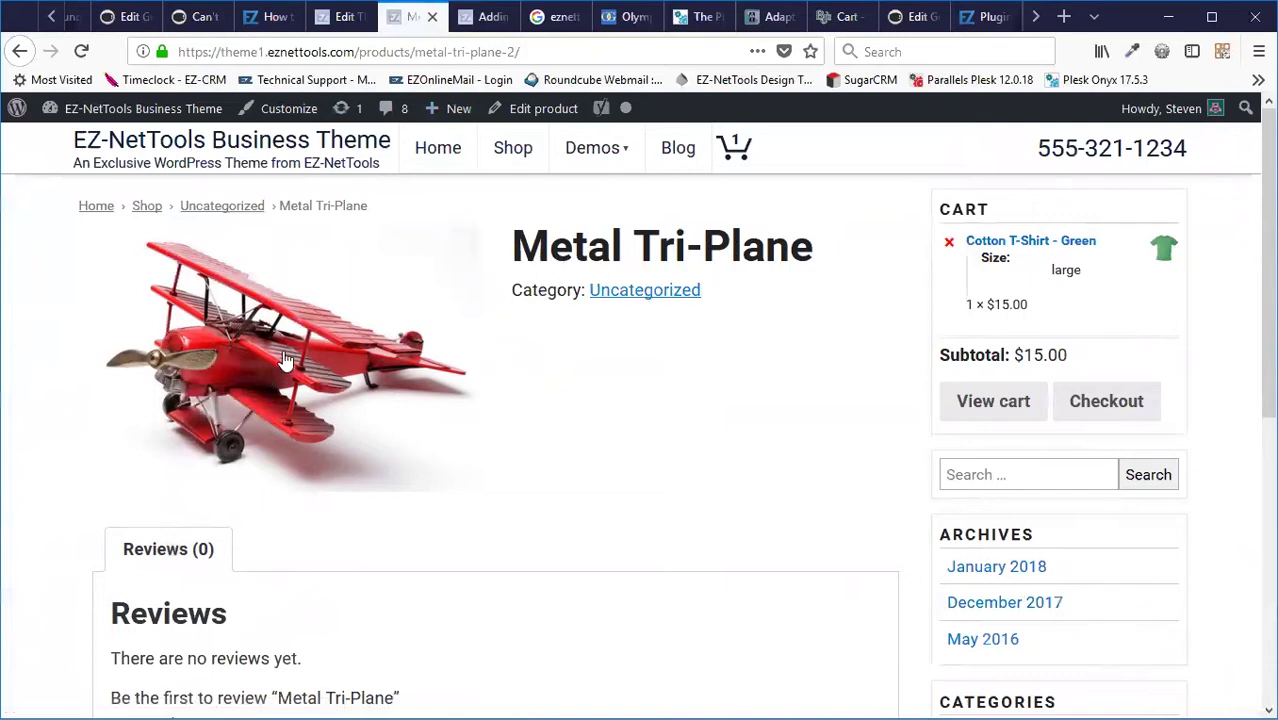
- Return to editing the product, set its regular price to 30 and sale price to 19, and update it
click(539, 112)
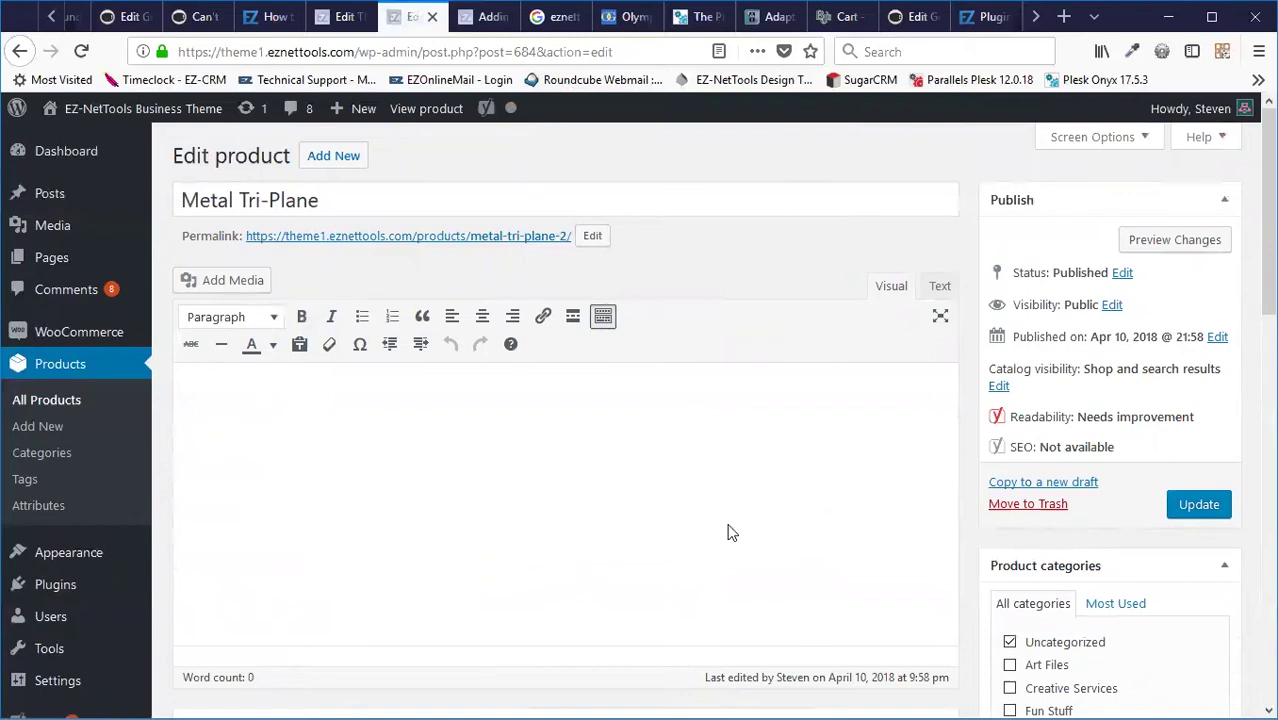
scroll(736, 450, down, 5)
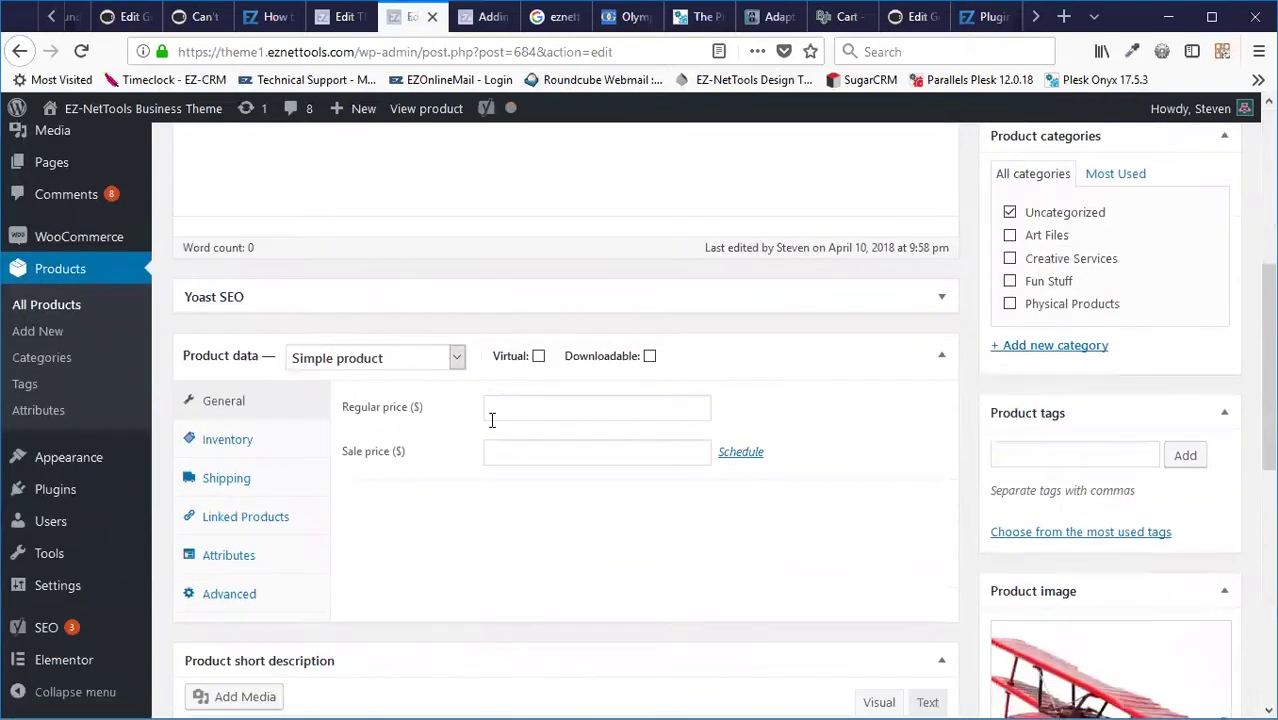
click(547, 417)
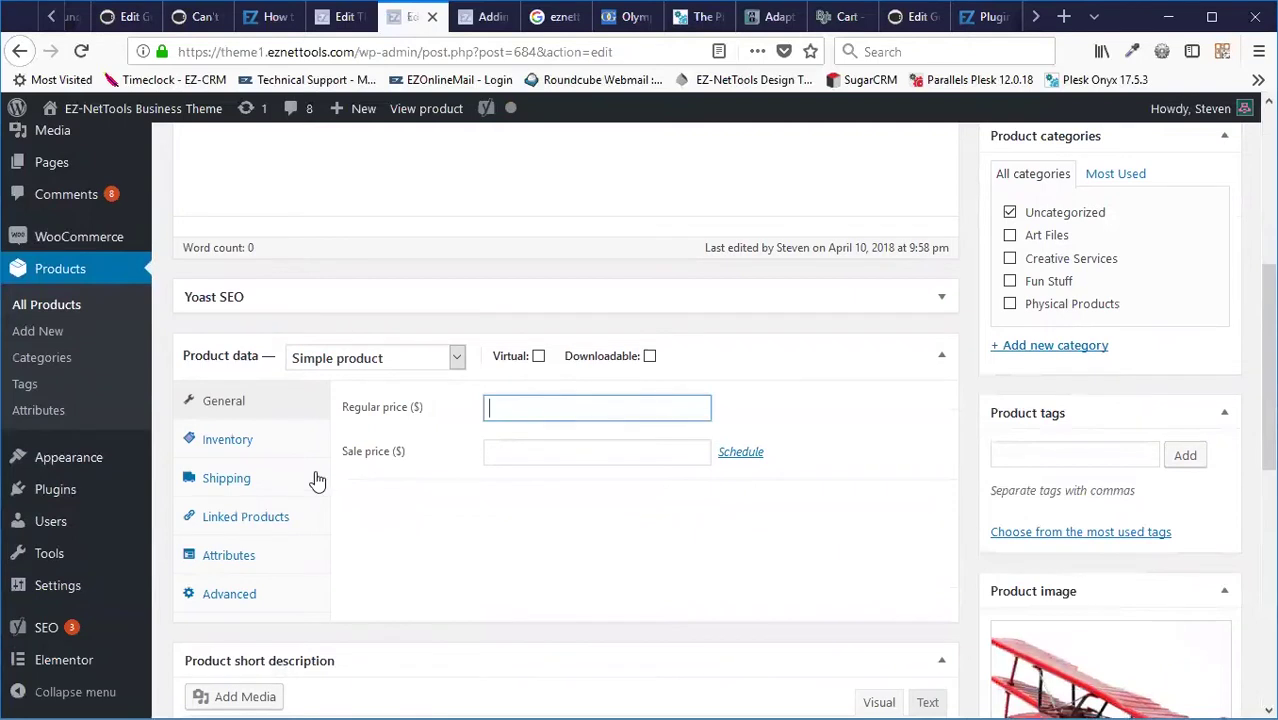
text(30)
key(Tab)
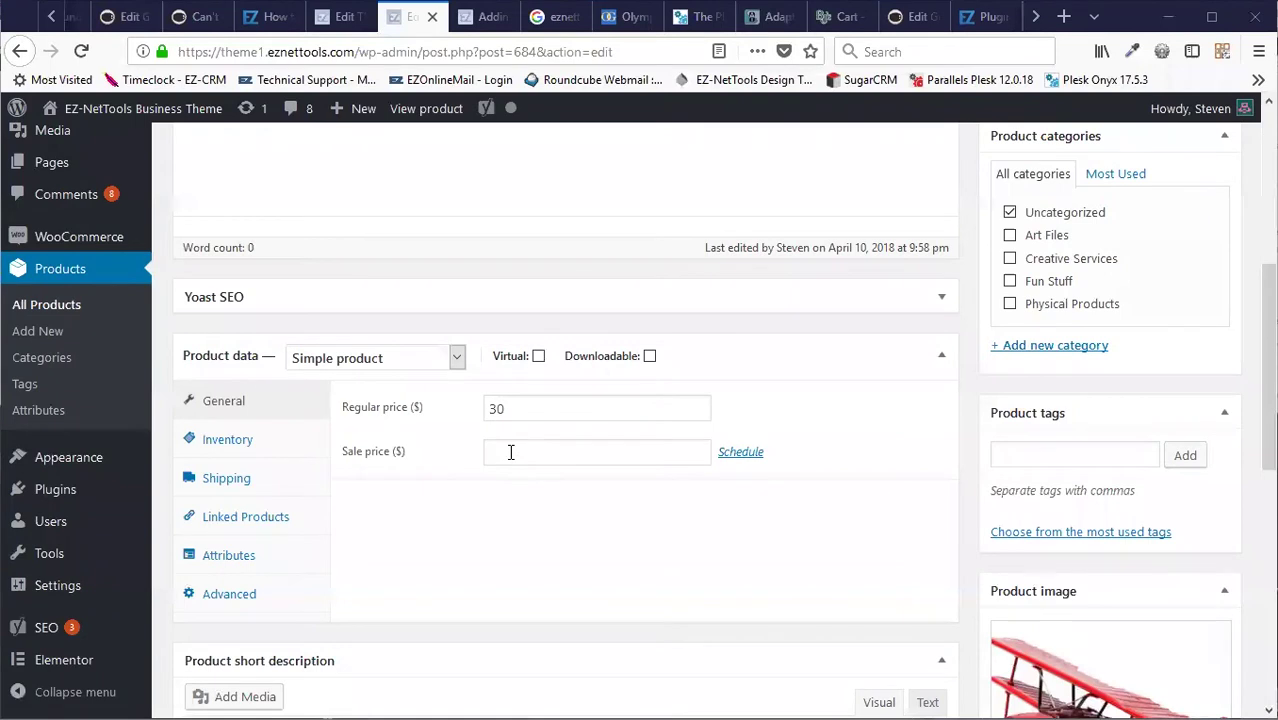
click(510, 452)
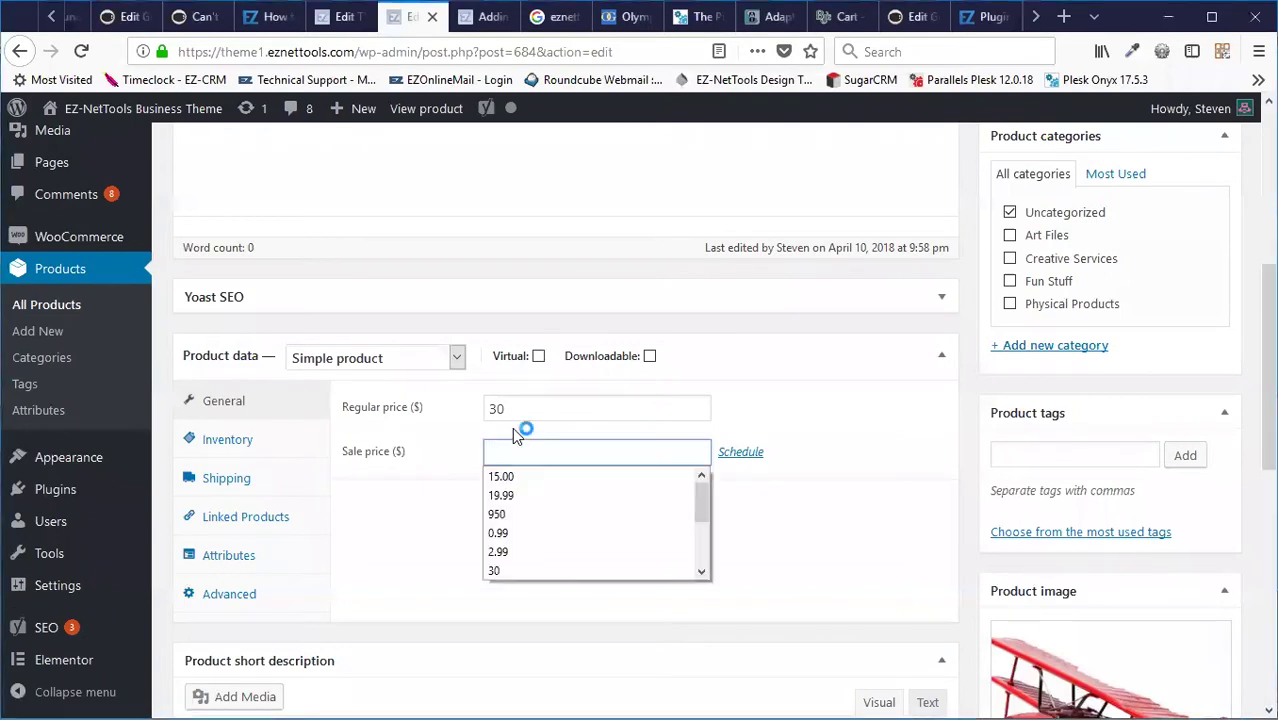
text(19)
scroll(936, 528, up, 5)
click(1175, 507)
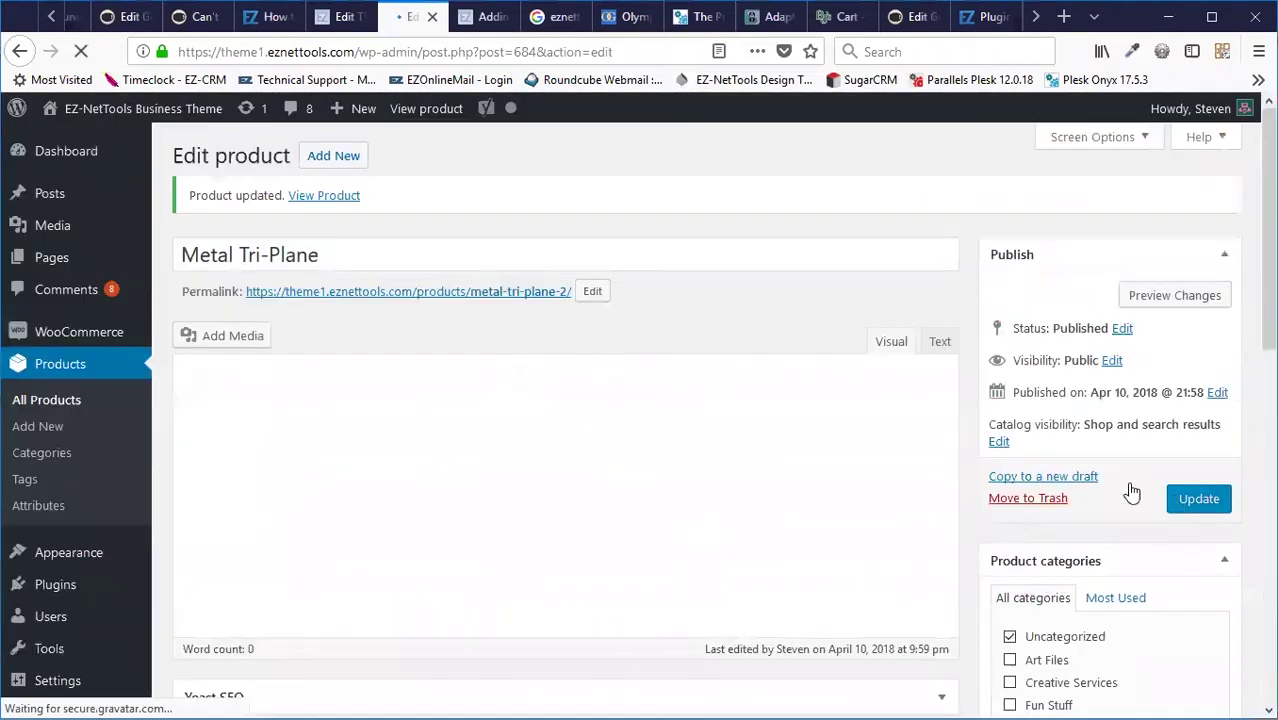
- View the live product page and check the regular and sale prices
click(422, 108)
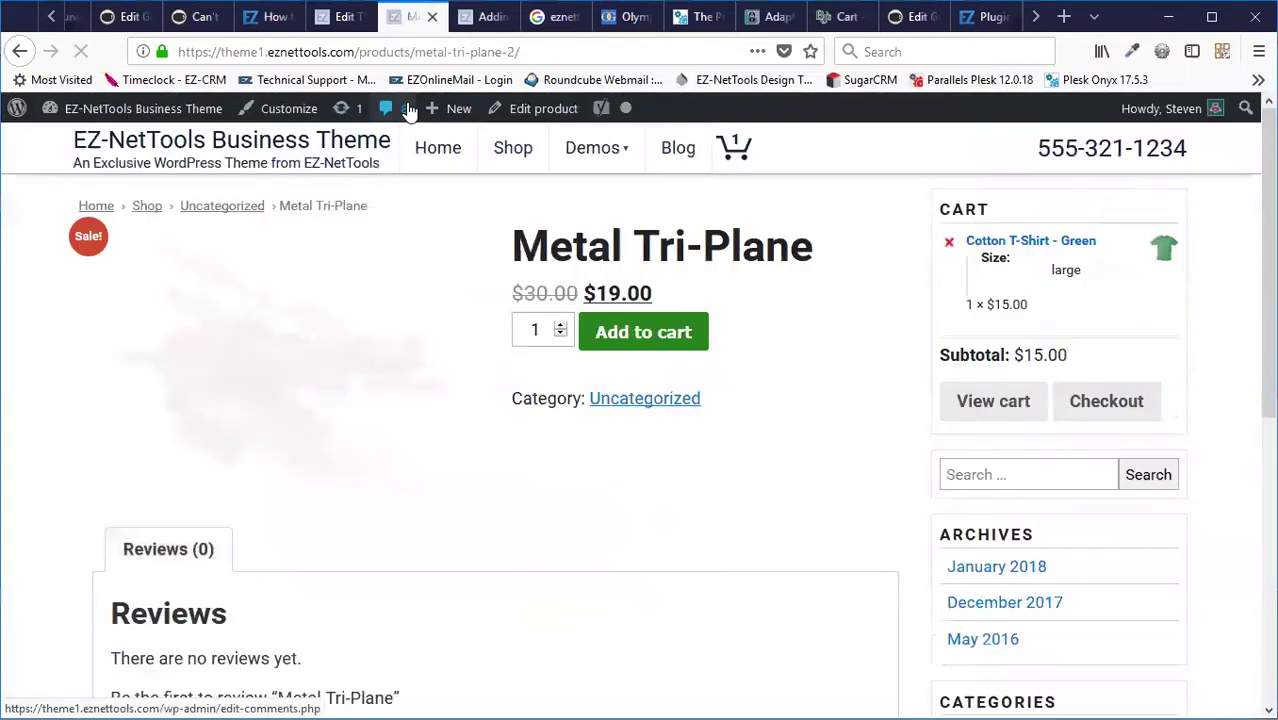
double_click(516, 292)
double_click(637, 292)
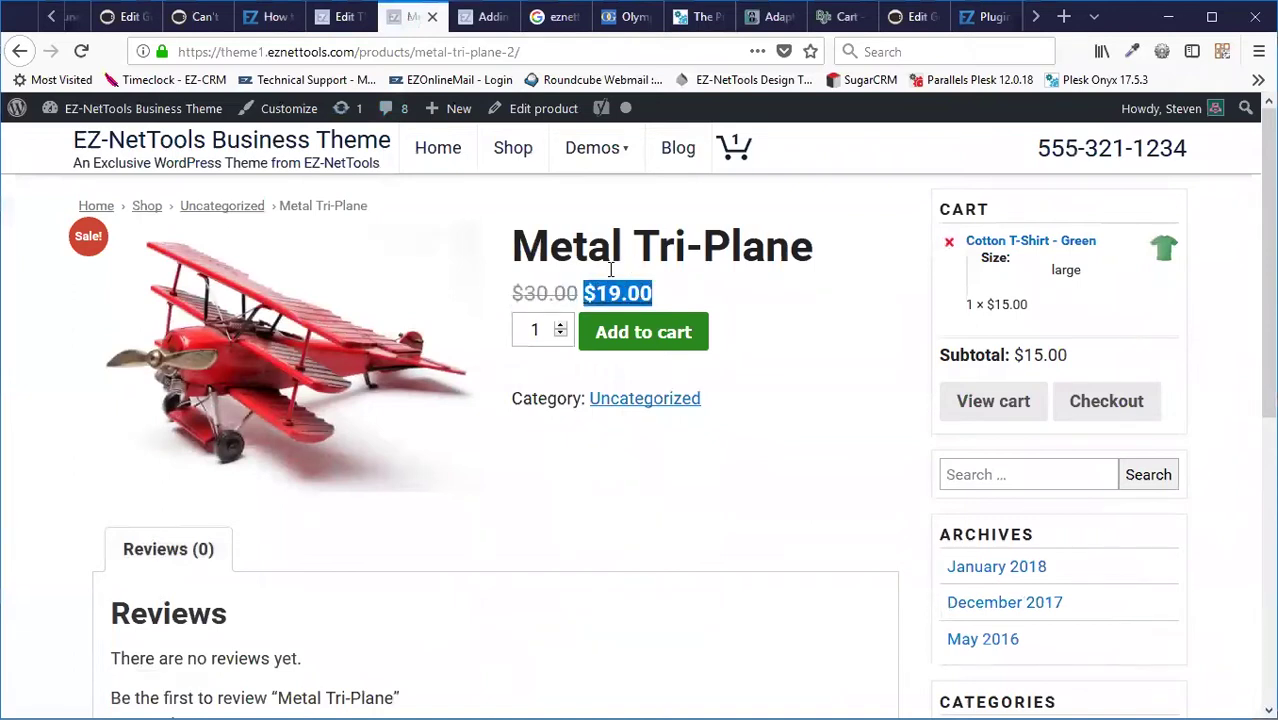
- Fill the main description with "Made from of all metal parts. Wind-up propeller actually spins.", 8" x 10" x 5", Made from 100% tin, moving parts, spinning propeller
click(537, 110)
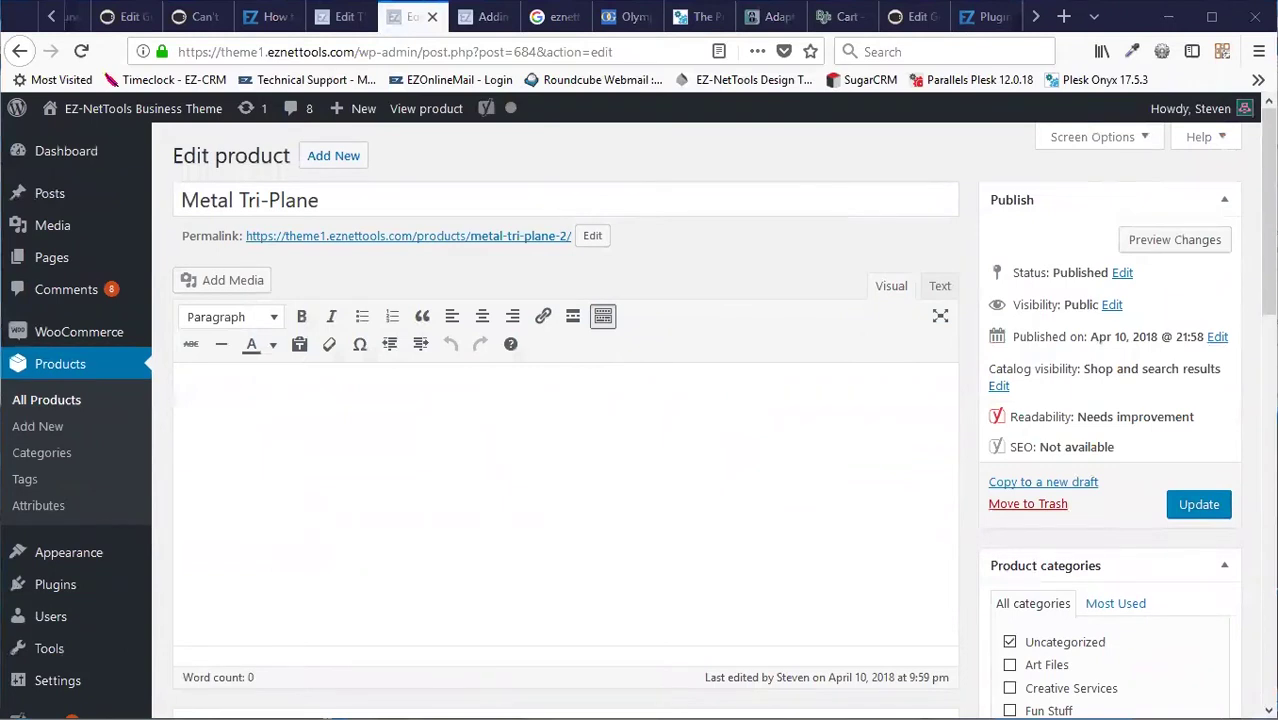
click(422, 417)
text(Made from of all metal parts. Wind-up propeller actually spins. 8" x 10" x 5" Made from 100% tin moving parts spinning propeller.)
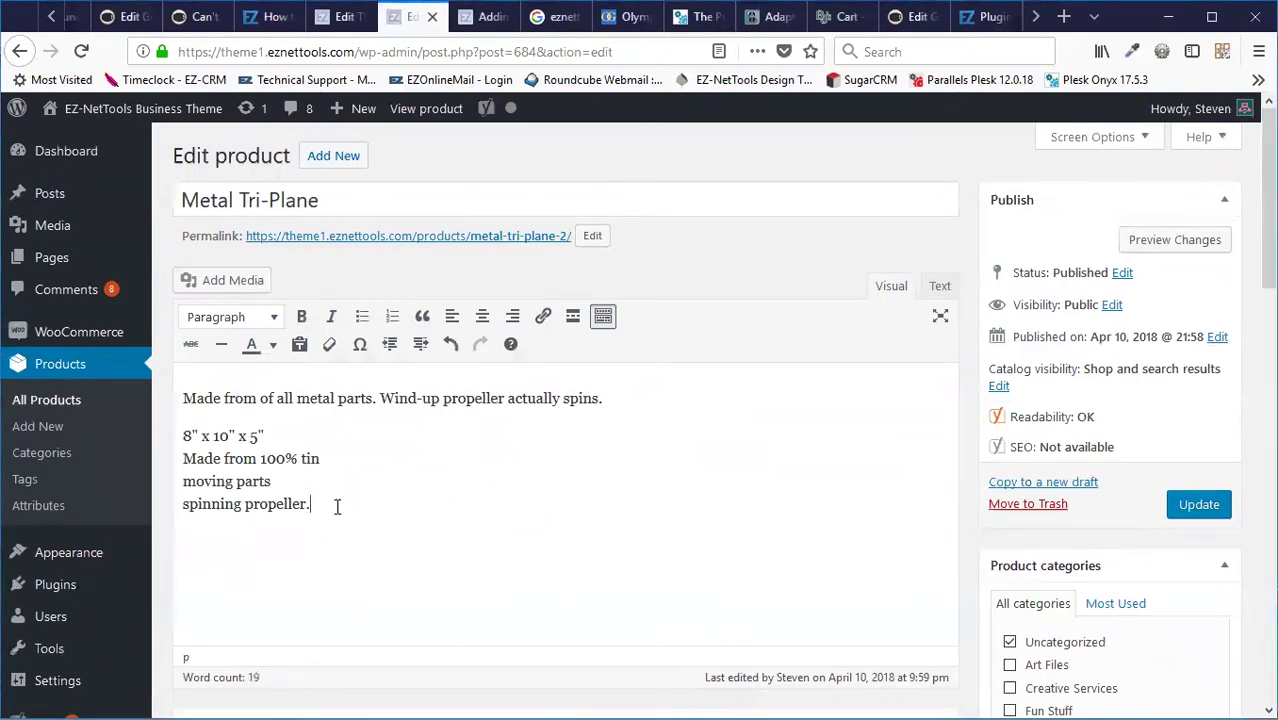
- Format the four feature lines in the description as a bulleted list, with each feature as its own bullet
drag(388, 513, 116, 430)
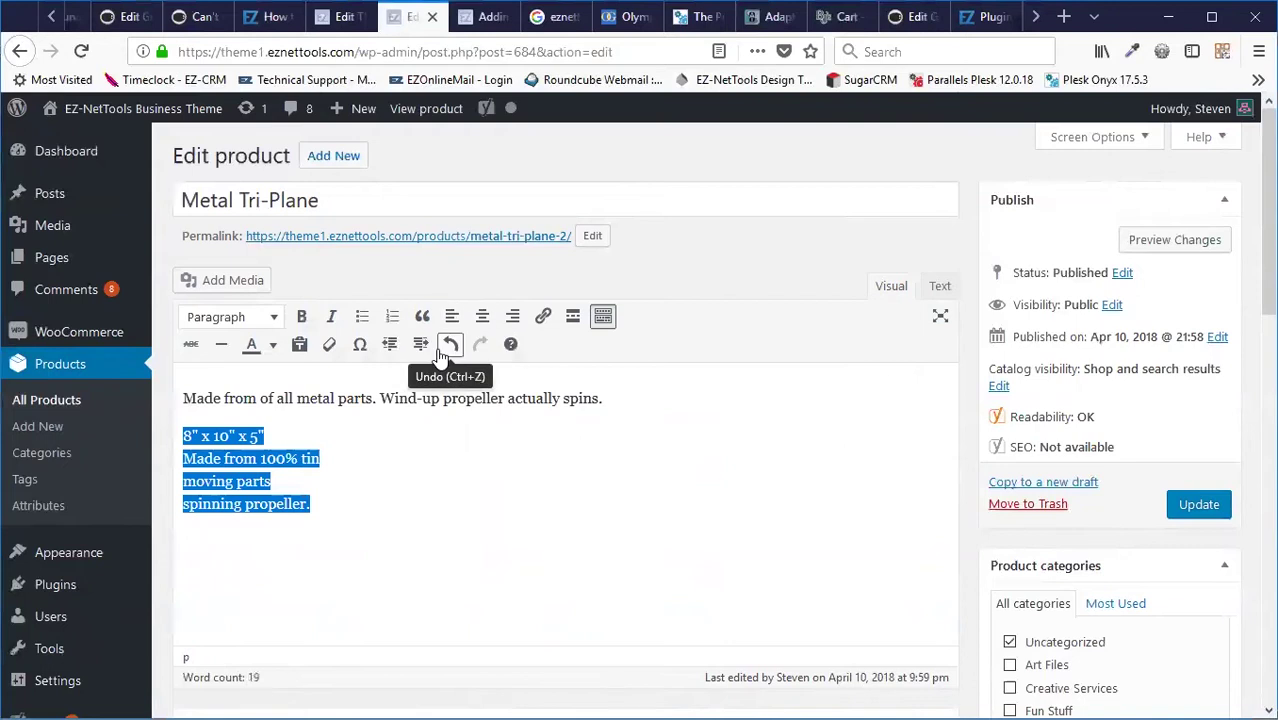
click(362, 316)
click(196, 467)
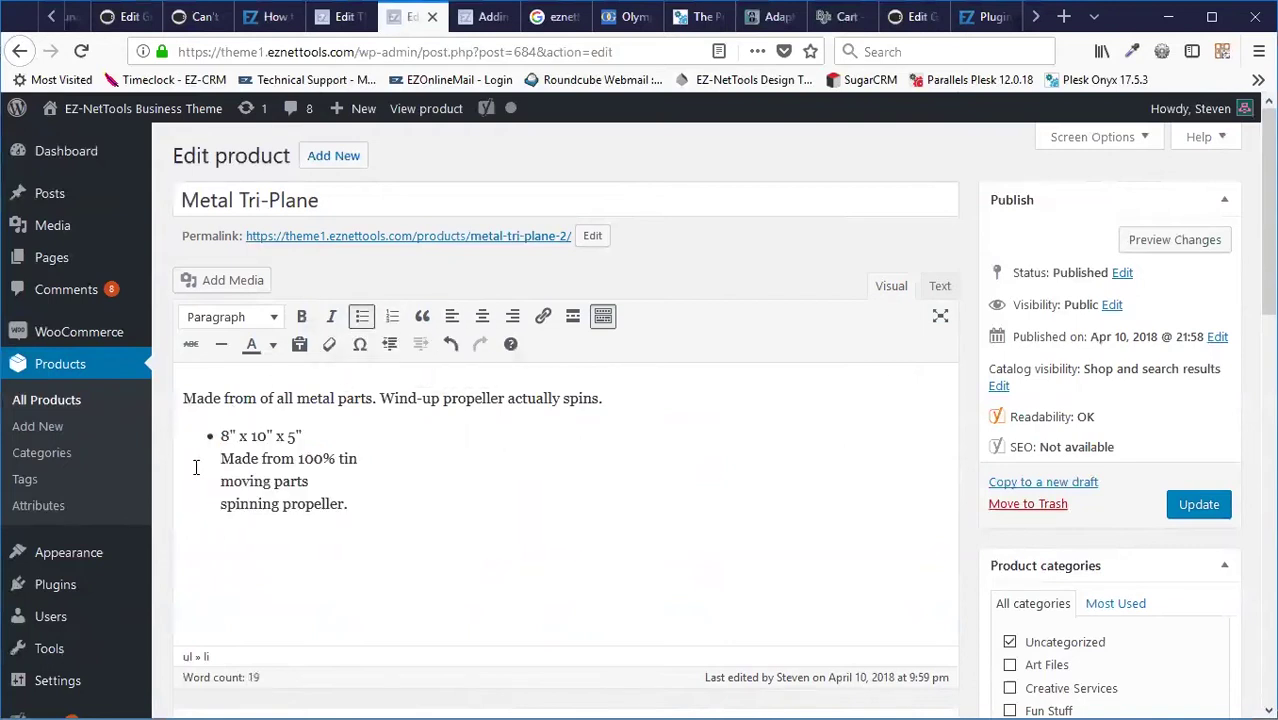
key(Return)
key(Return)
key(BackSpace)
- Enter "It's great!" as the product short description and update the product
scroll(146, 537, down, 5)
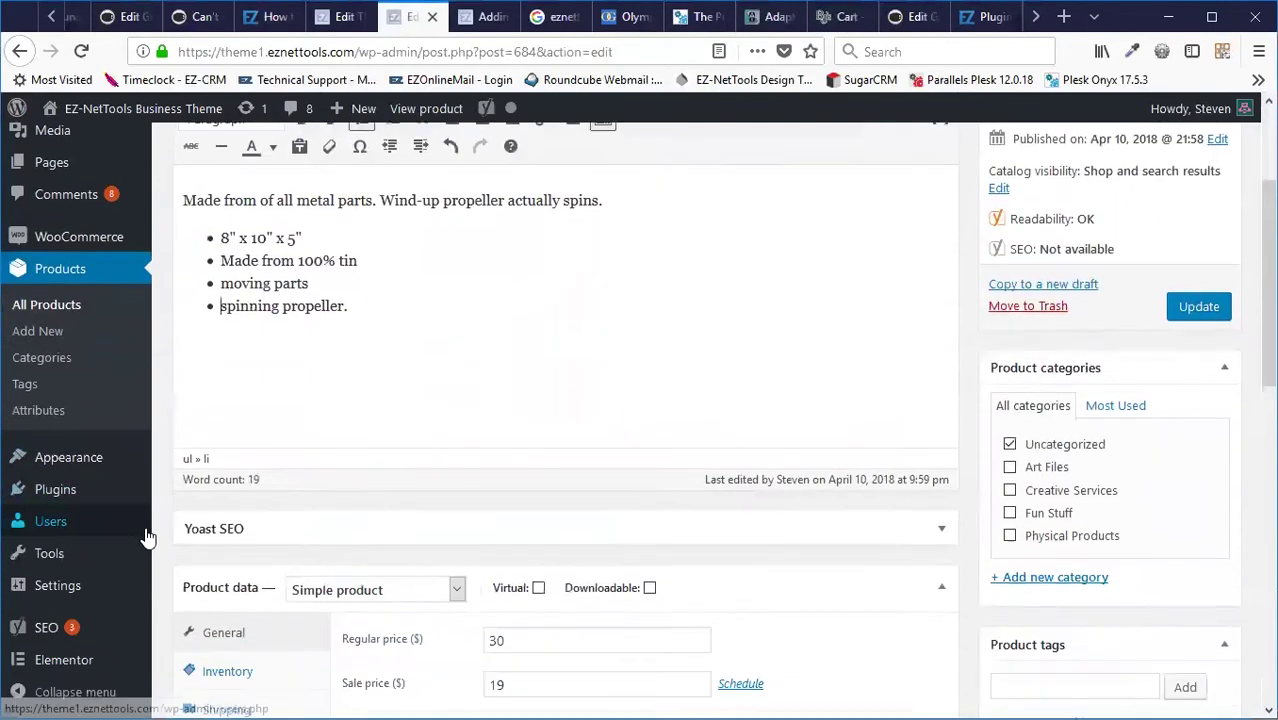
scroll(918, 415, down, 3)
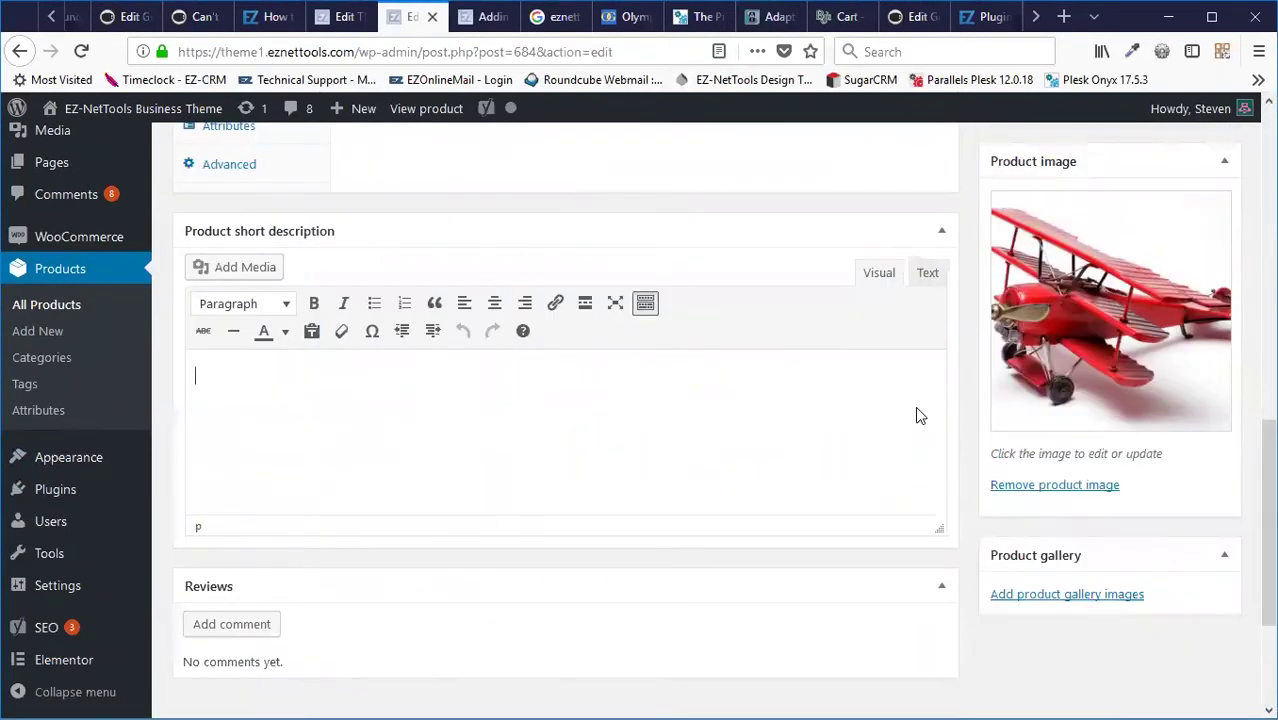
text(It's great!)
scroll(693, 457, up, 10)
click(1210, 506)
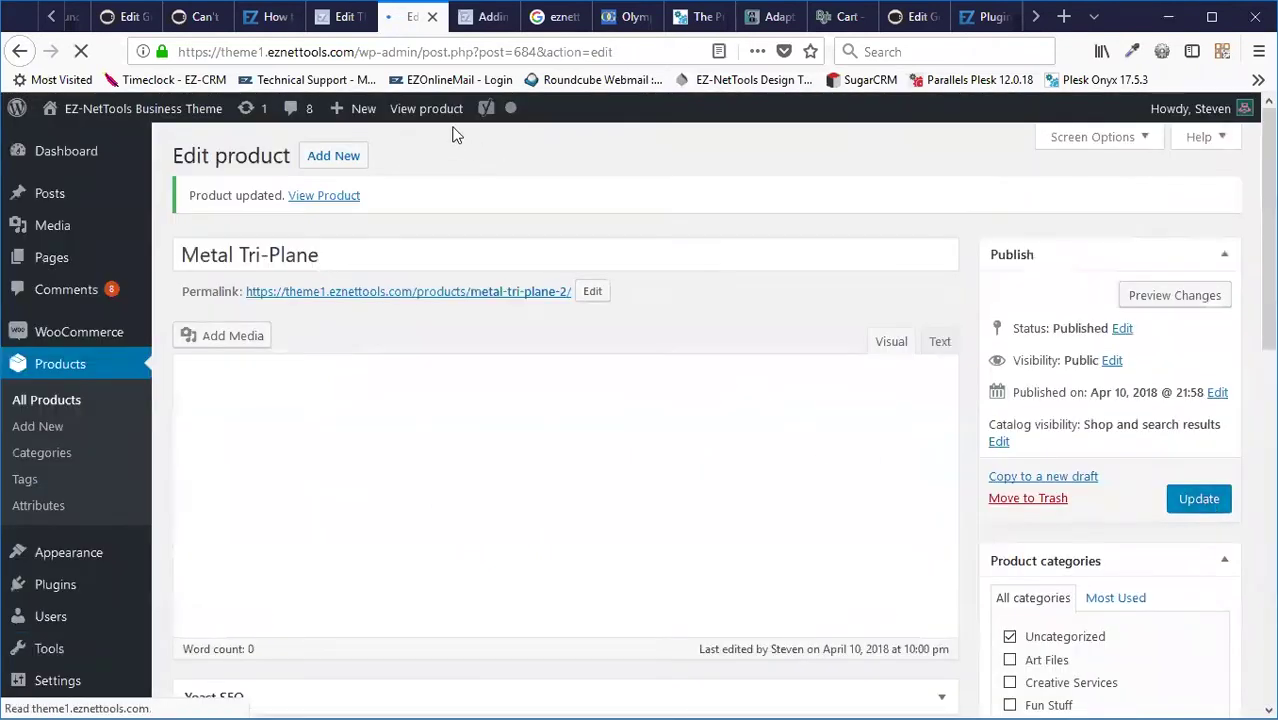
- View the live product page and check where the short description and the bulleted full description are displayed
click(430, 108)
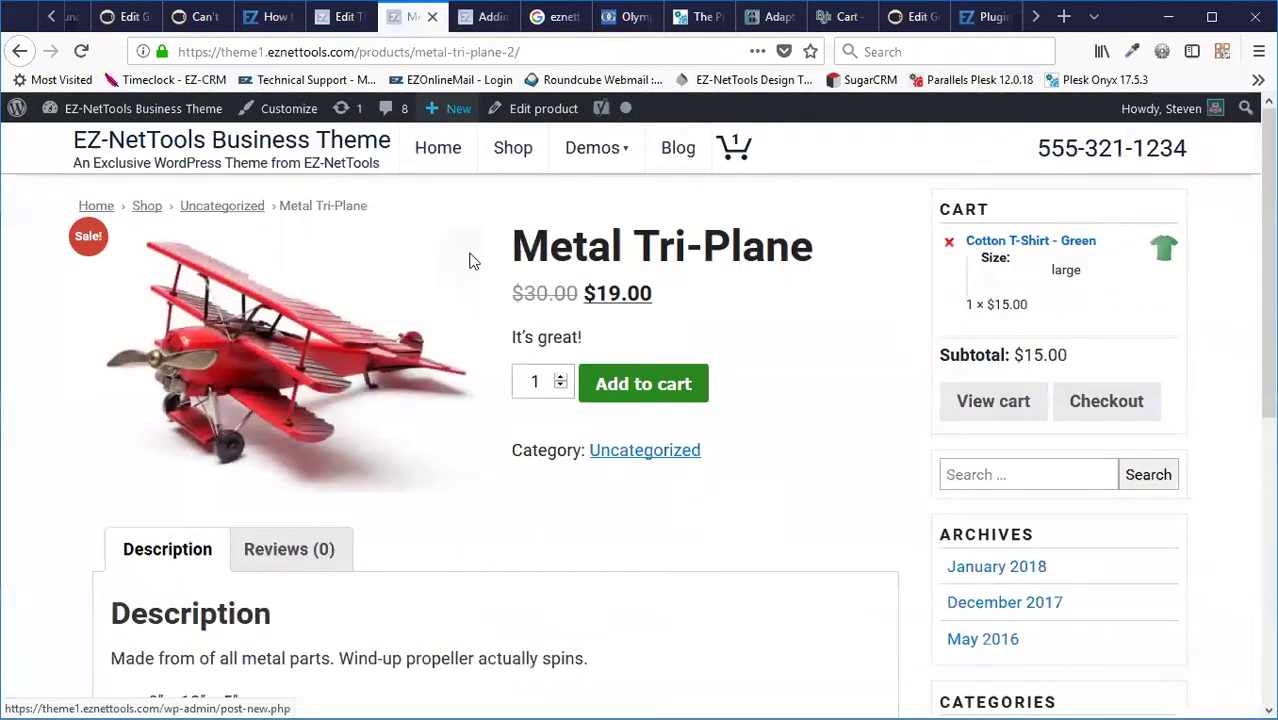
triple_click(537, 338)
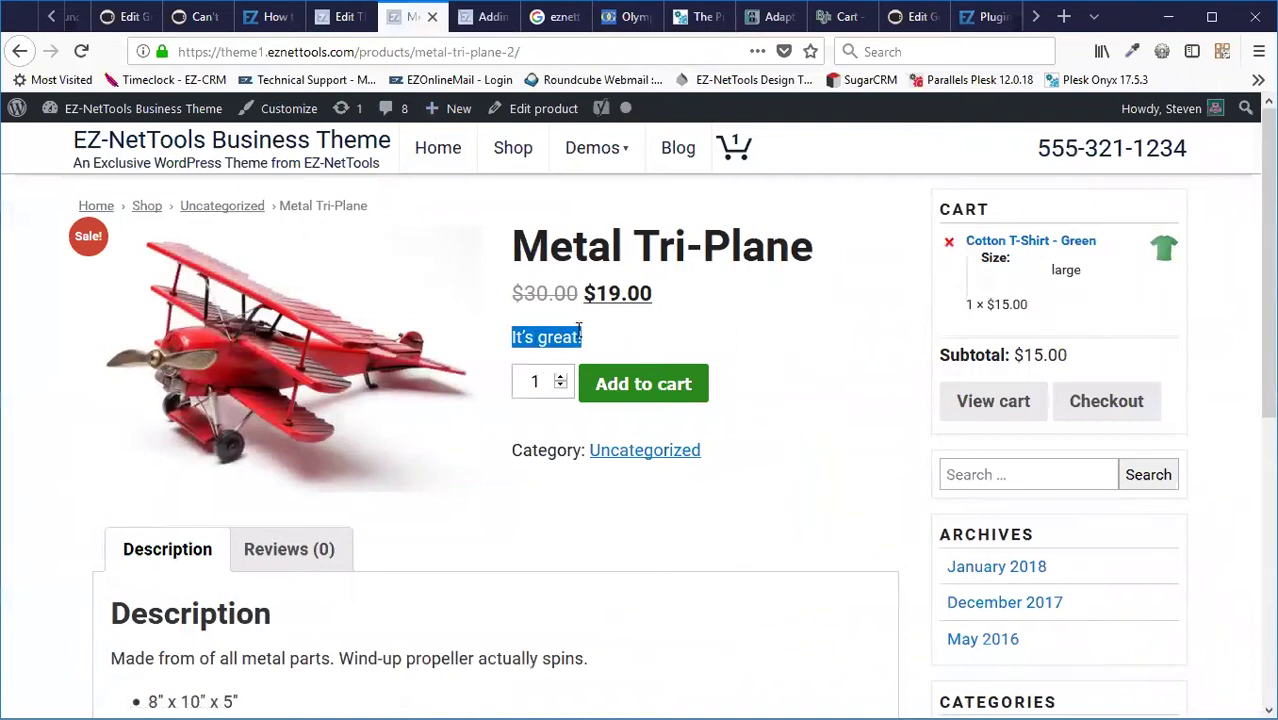
scroll(491, 499, down, 3)
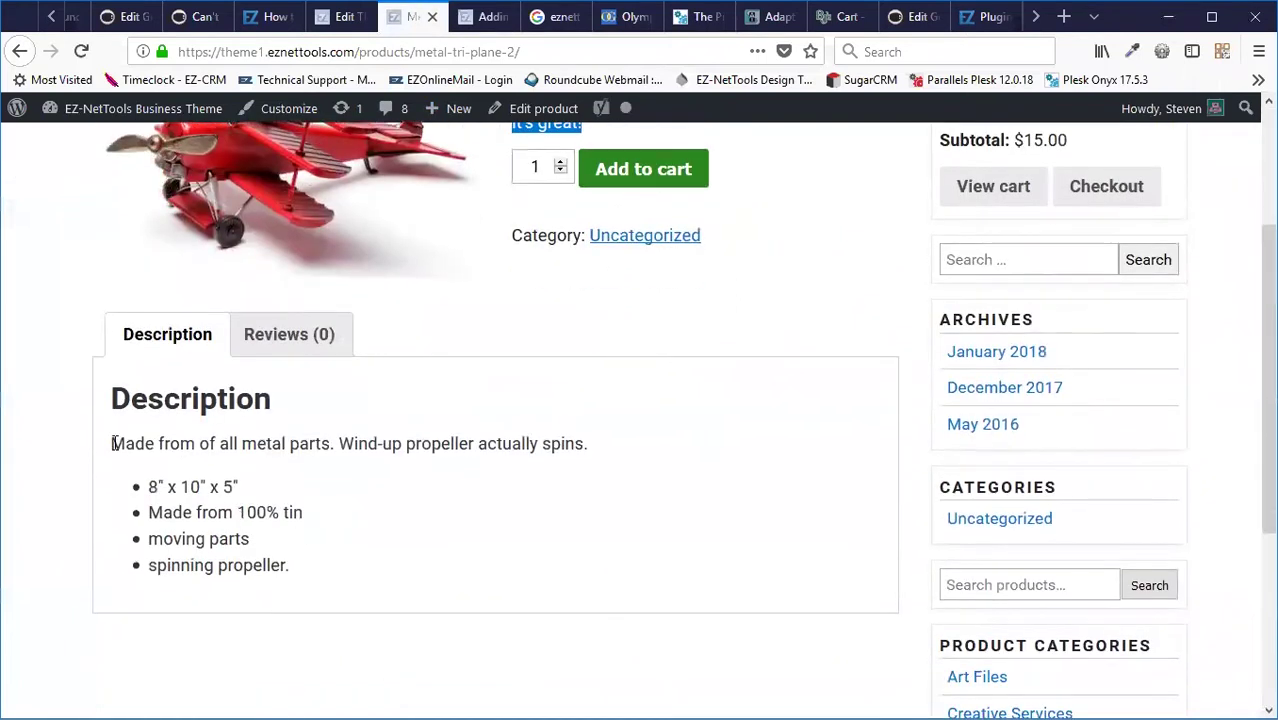
drag(110, 443, 342, 589)
click(342, 589)
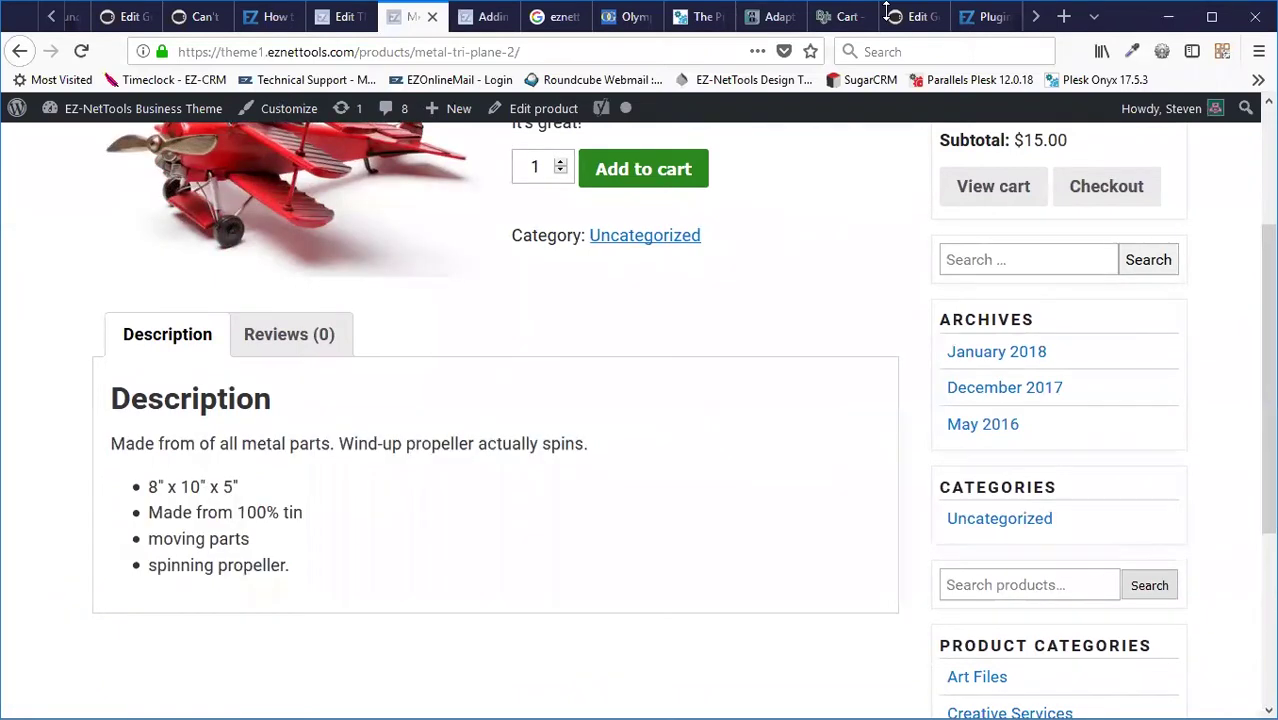
- Enable stock management for the Metal Tri-Plane, set its stock quantity to 50, and update the product
click(545, 112)
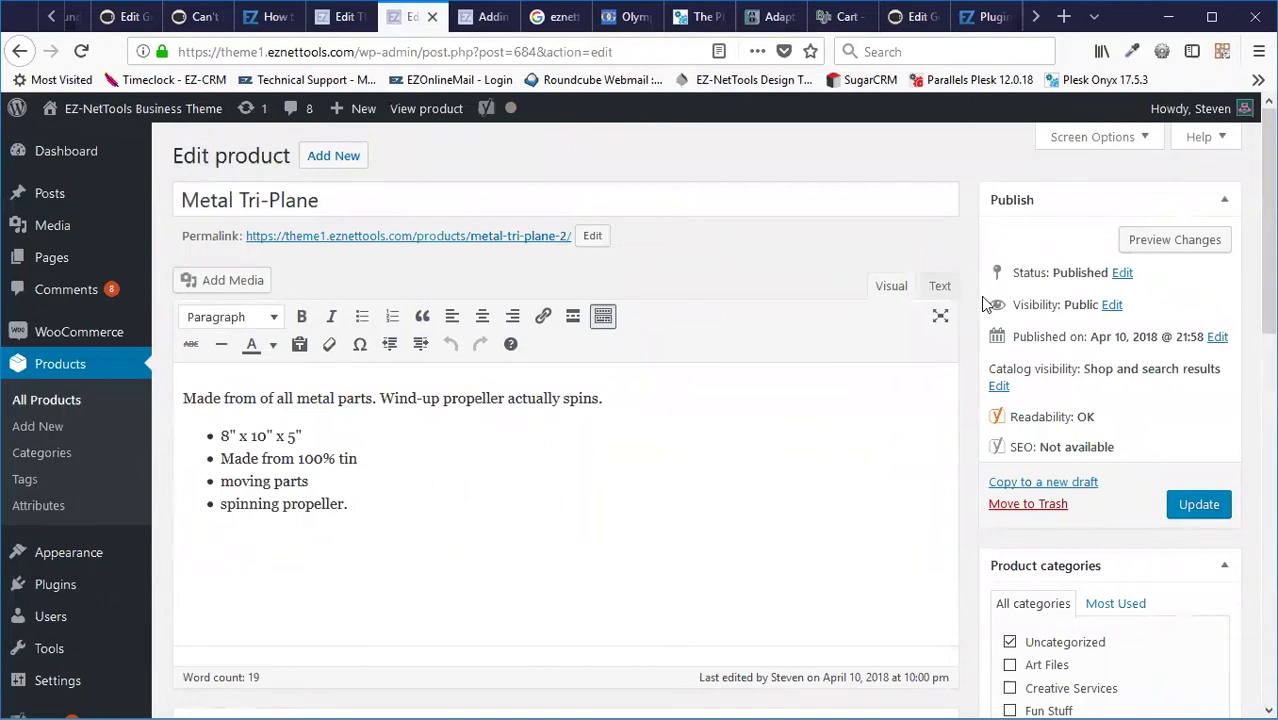
scroll(977, 304, down, 4)
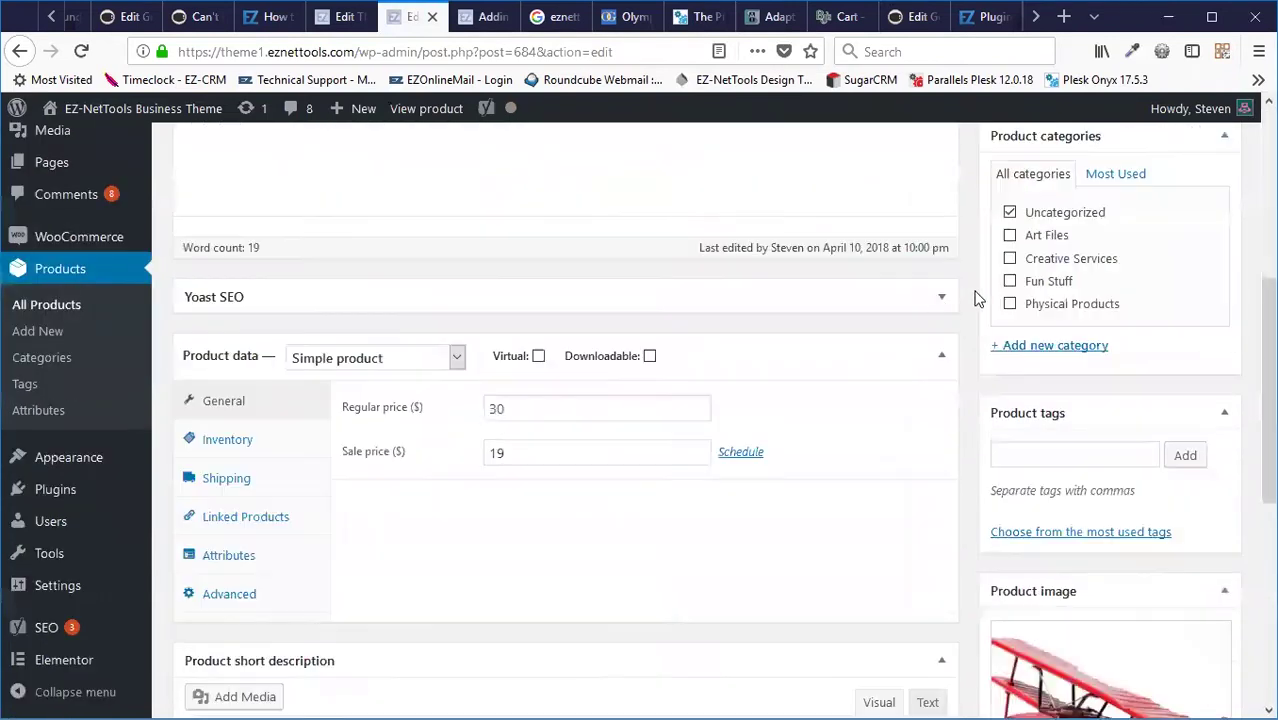
click(228, 440)
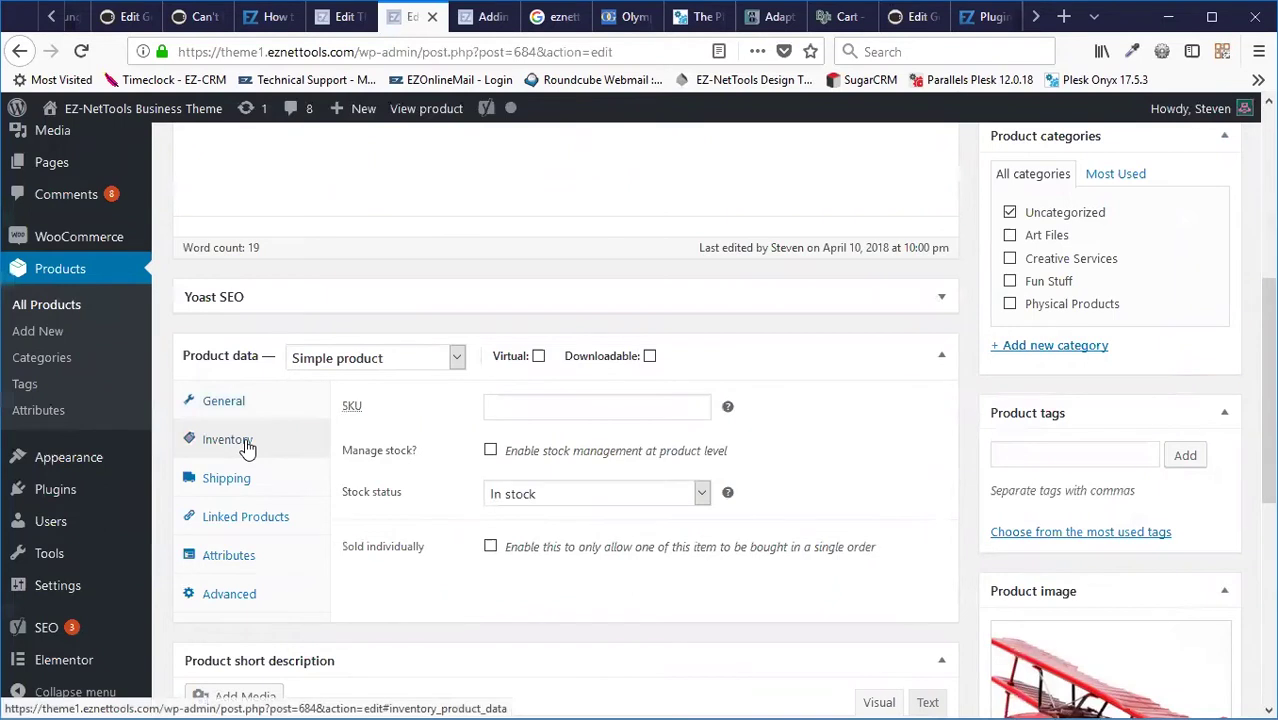
click(491, 451)
double_click(500, 493)
text(50)
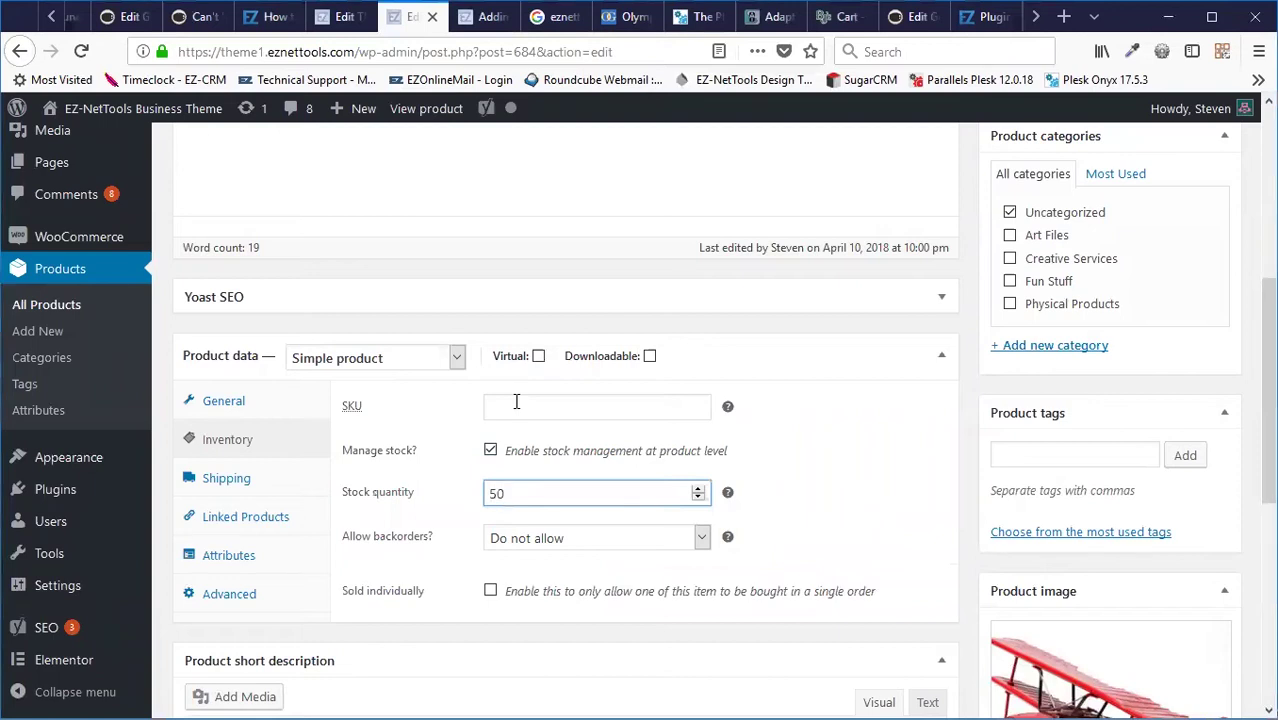
scroll(883, 474, up, 5)
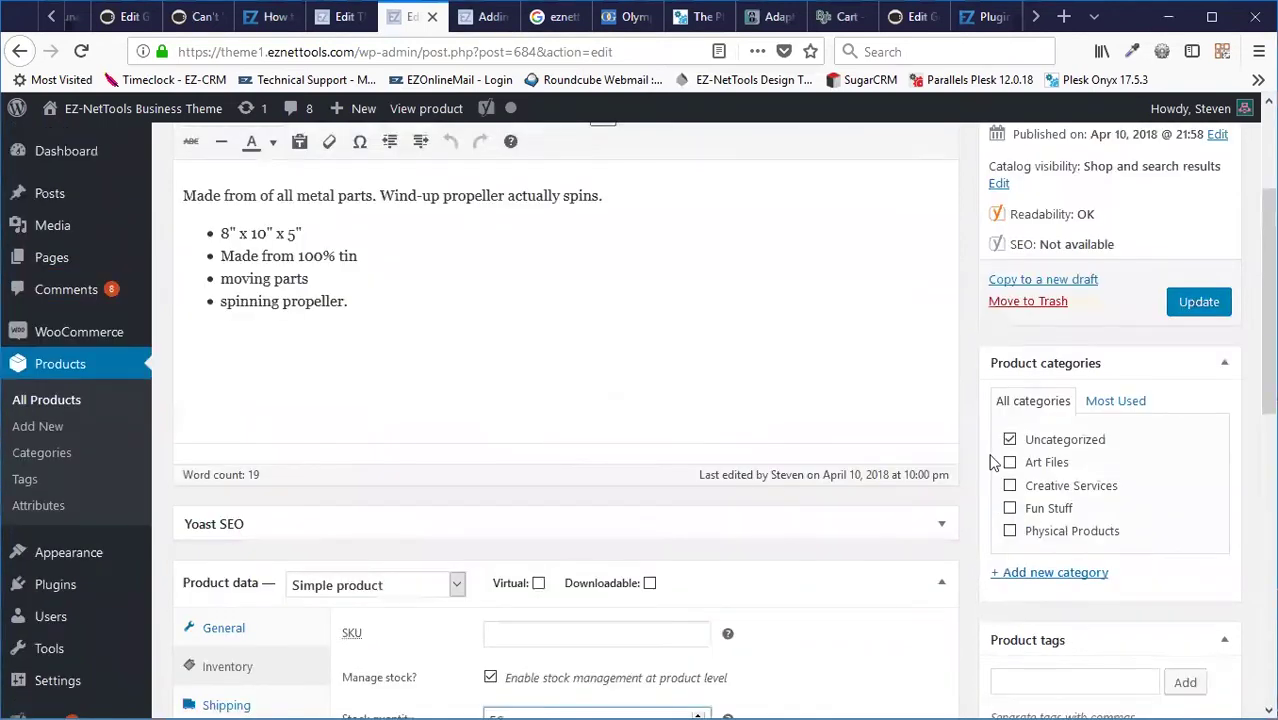
click(1198, 505)
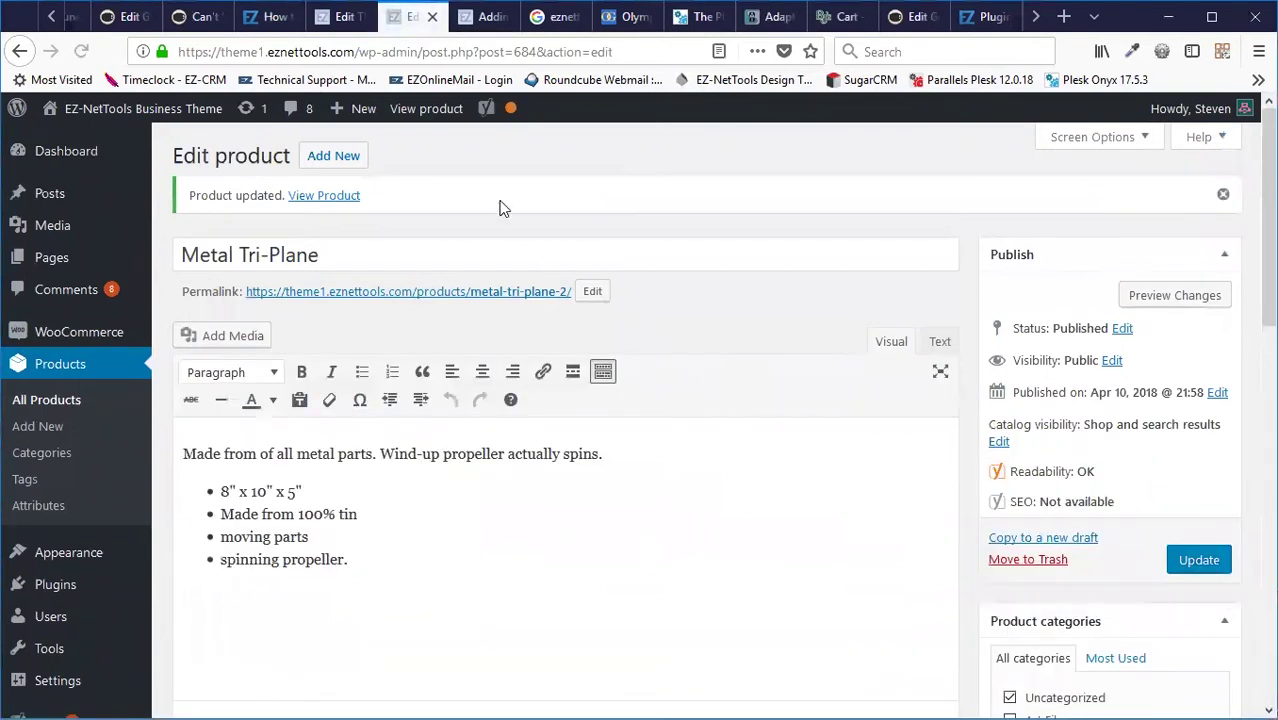
- Check the stock quantity shown on the live product page, and return to editing the product
click(428, 110)
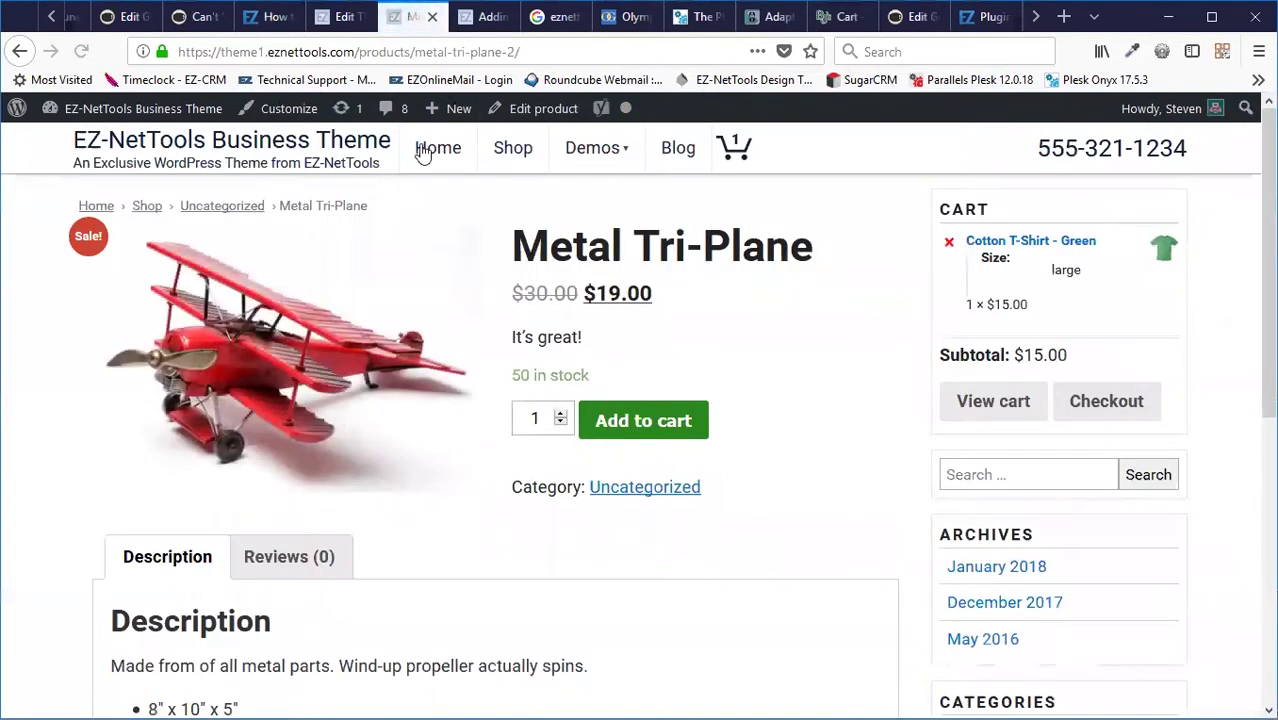
triple_click(530, 377)
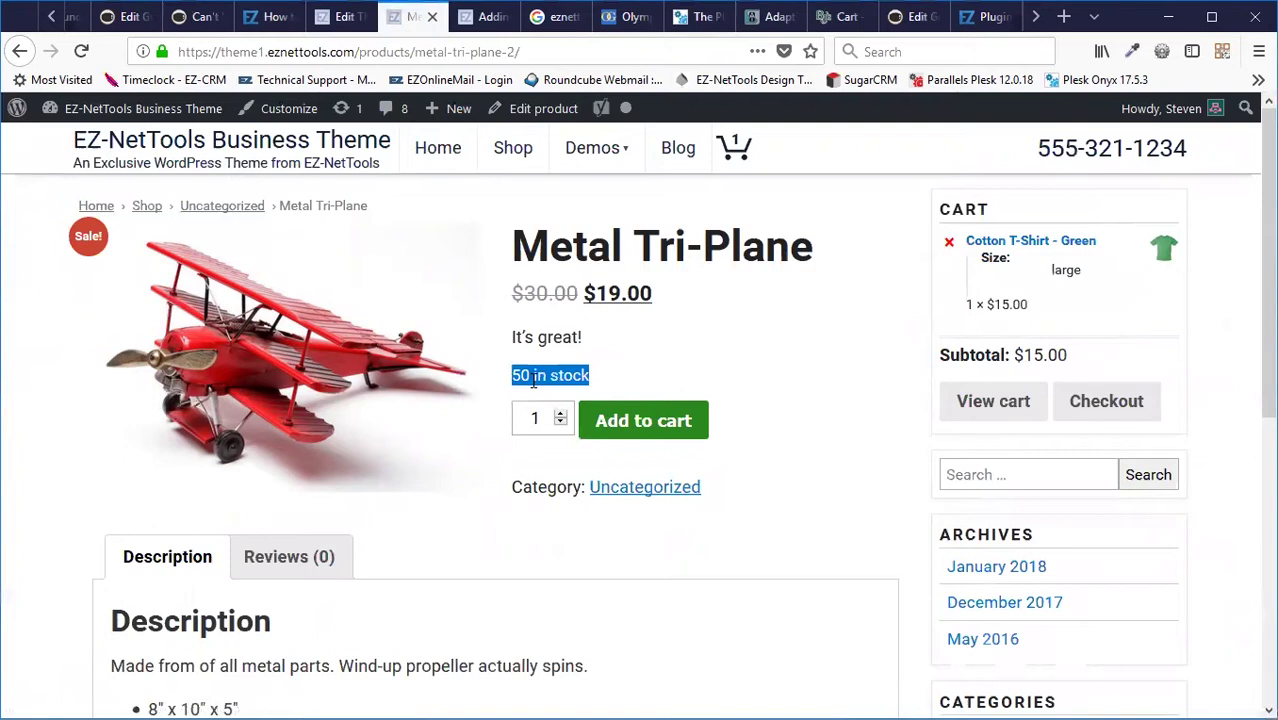
click(543, 108)
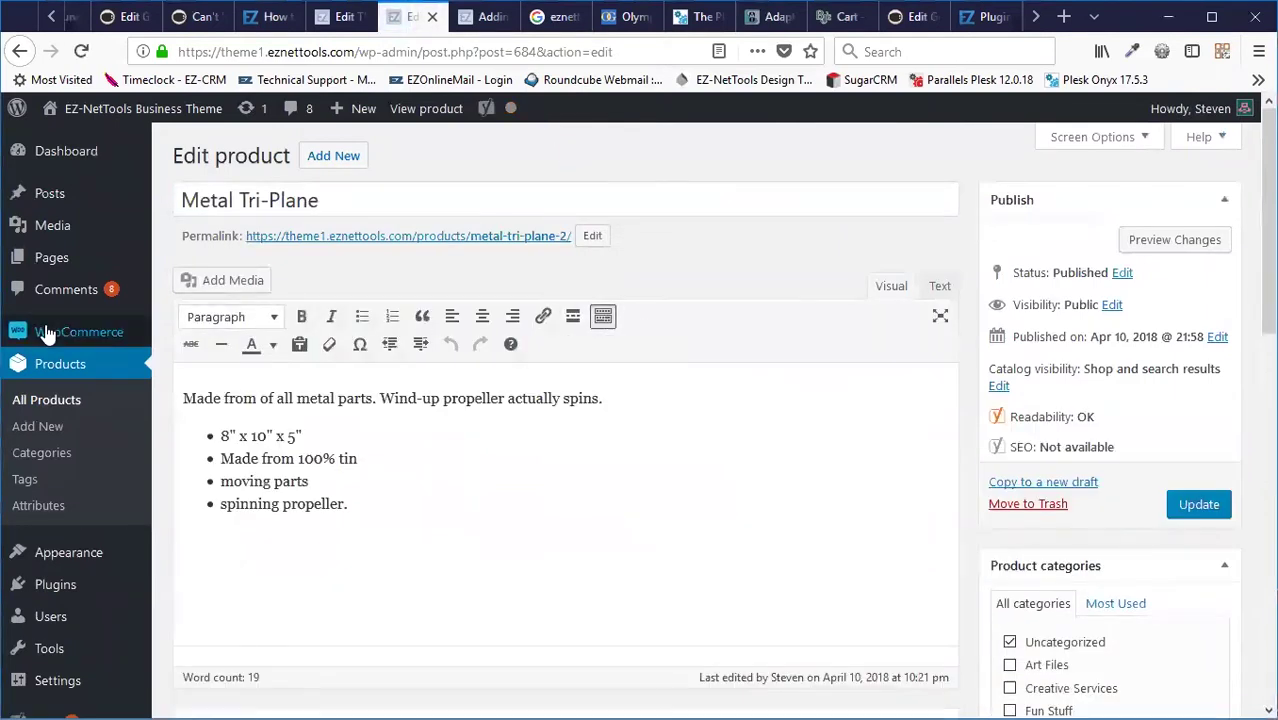
- Examine WooCommerce's product inventory settings, including the available stock display format options
mouse_move(45, 338)
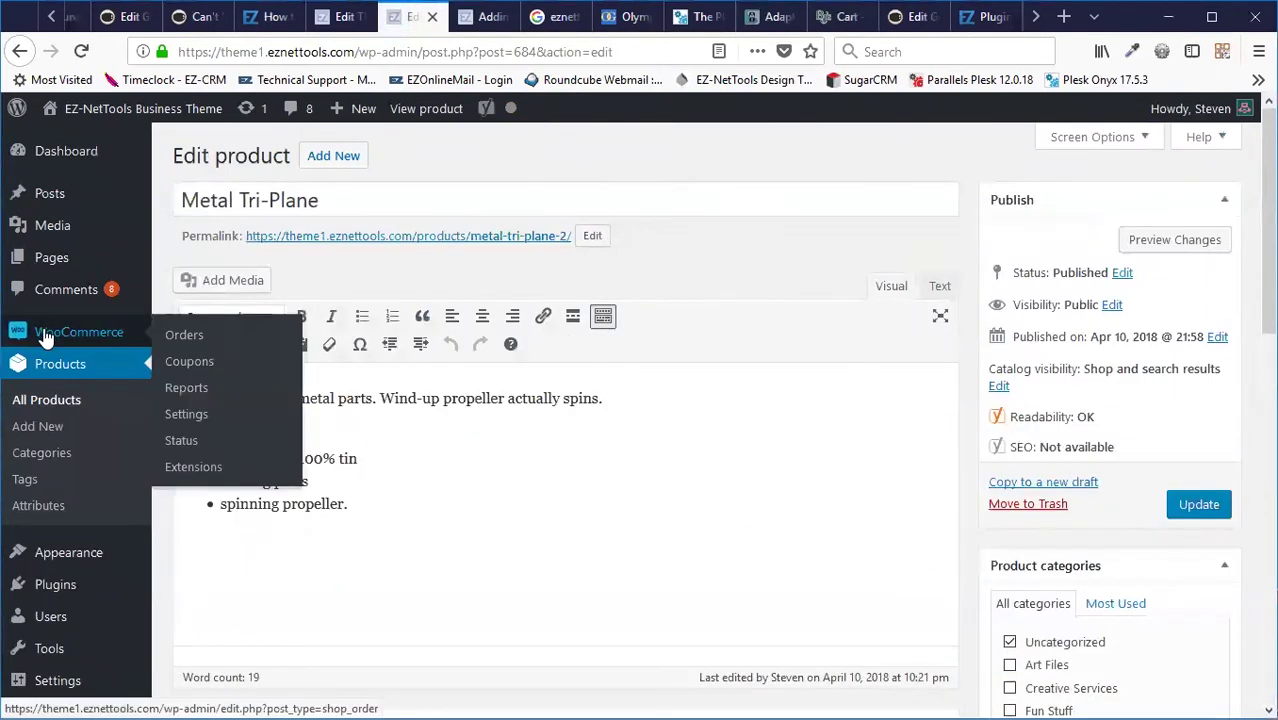
click(178, 420)
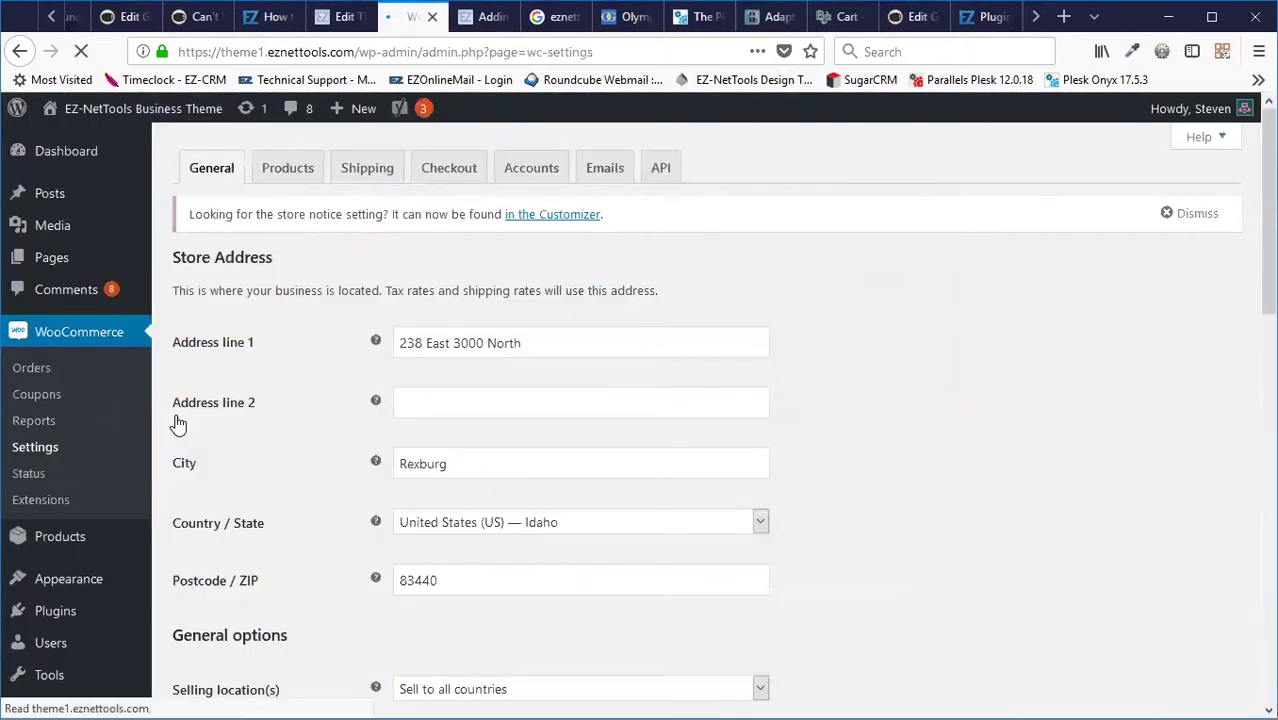
click(279, 171)
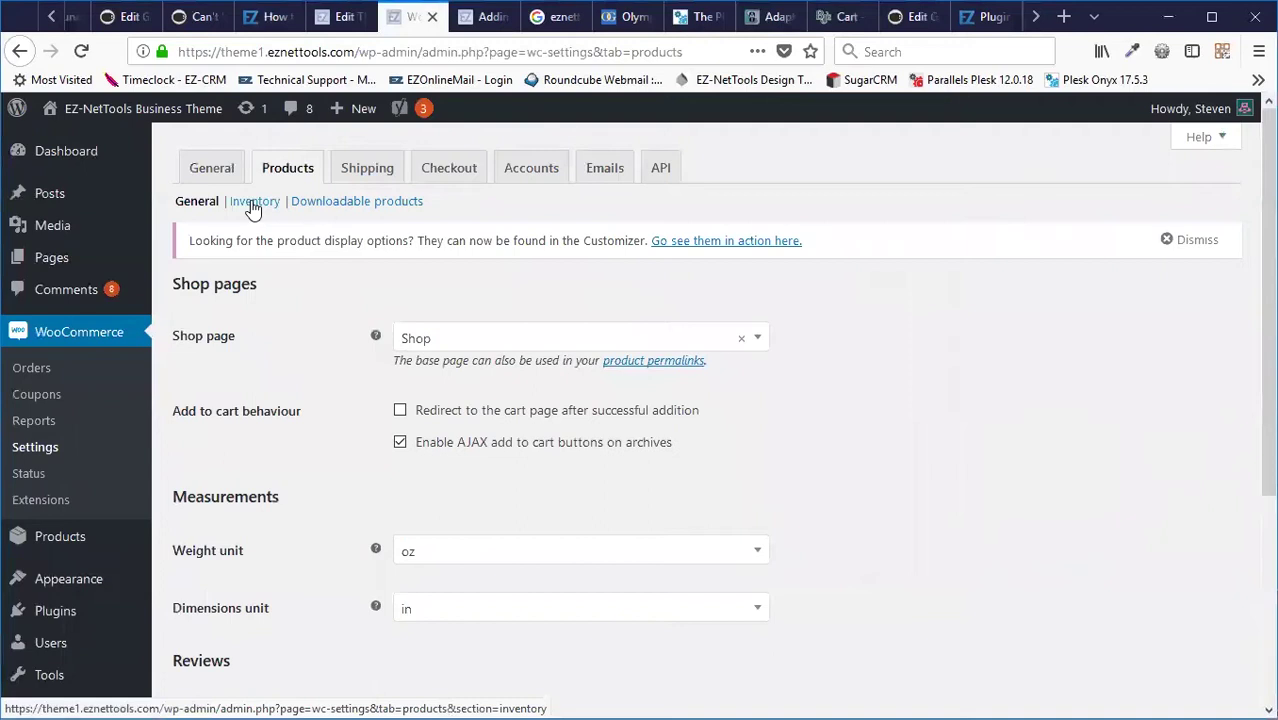
click(254, 203)
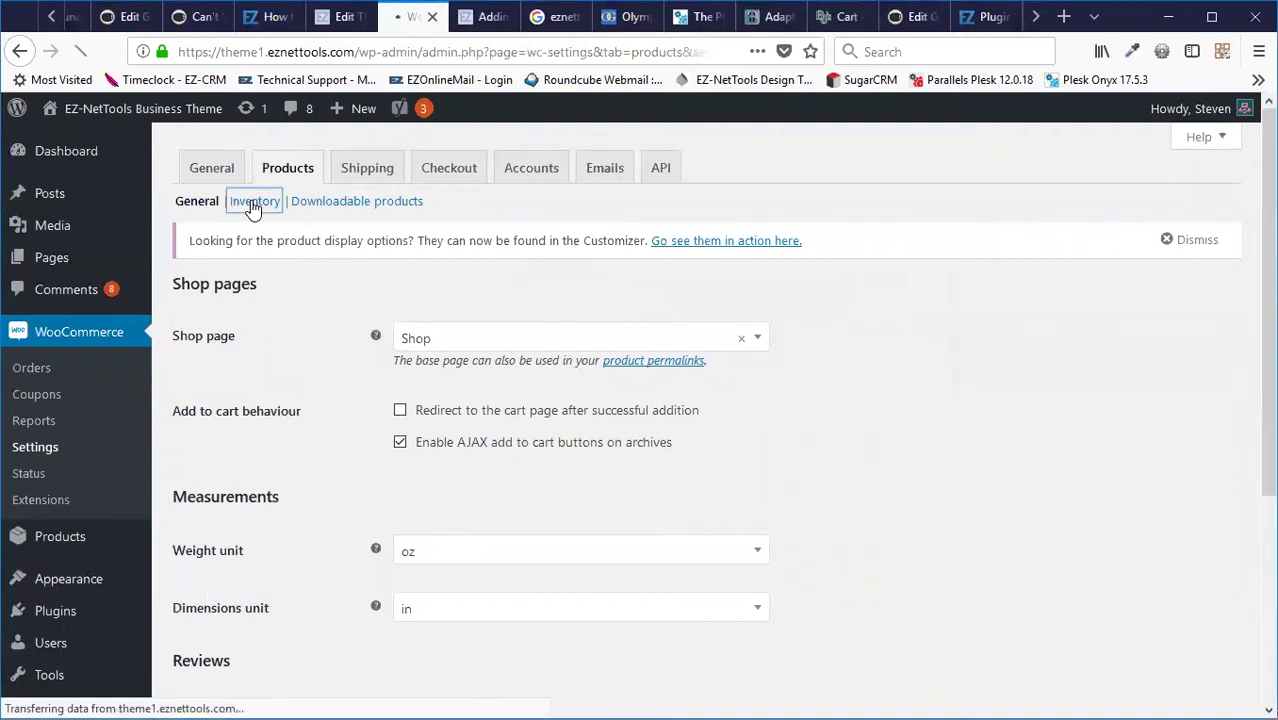
scroll(300, 320, down, 3)
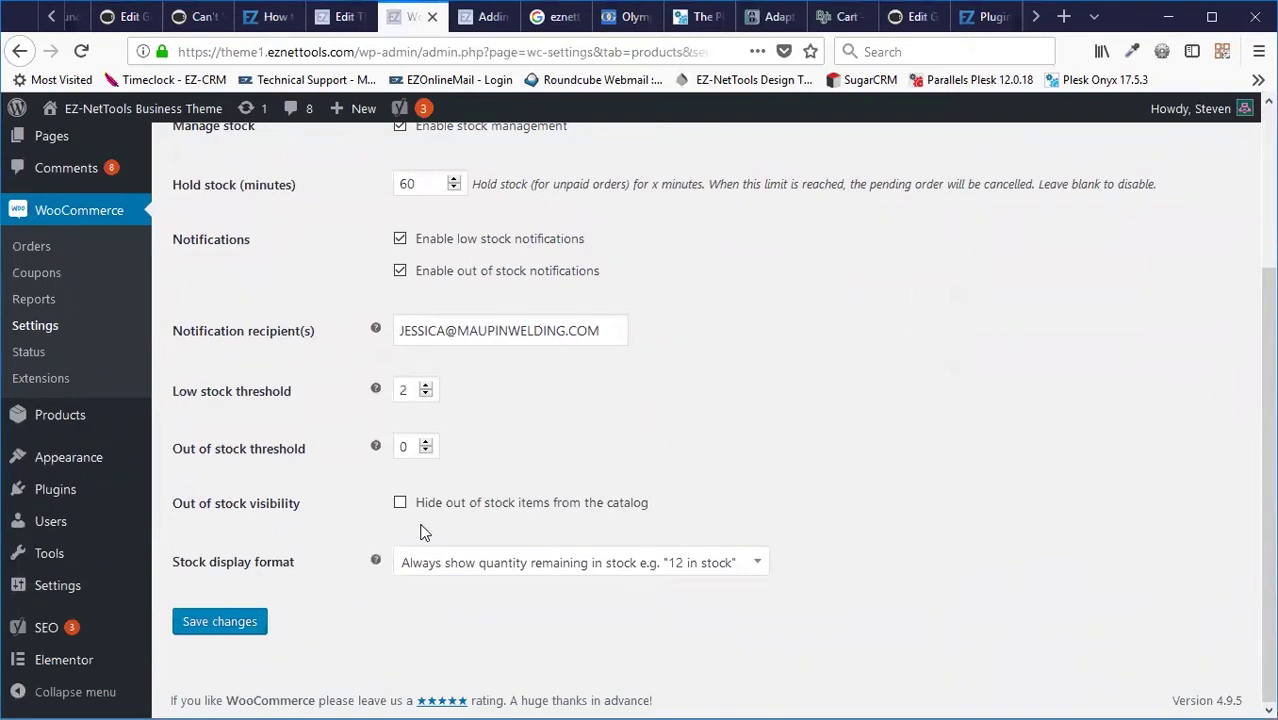
click(590, 562)
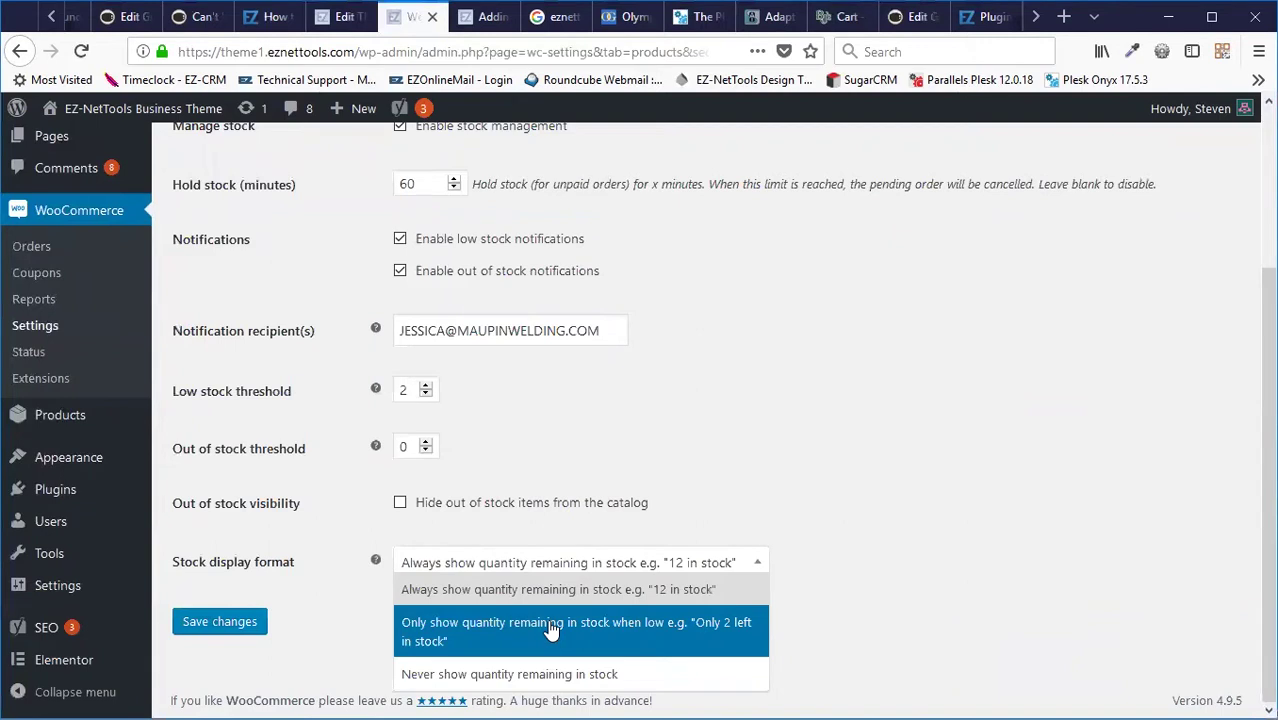
click(488, 391)
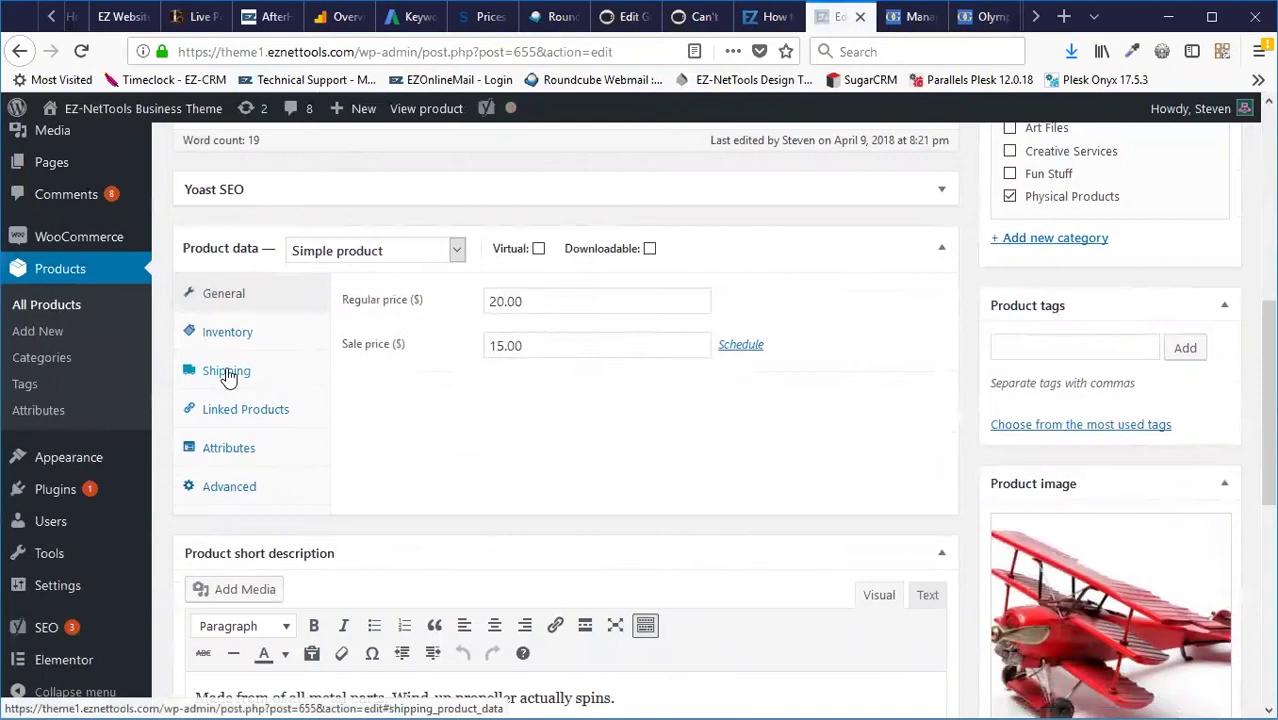
- Set the Metal Tri-Plane's shipping weight to 16 oz
click(230, 376)
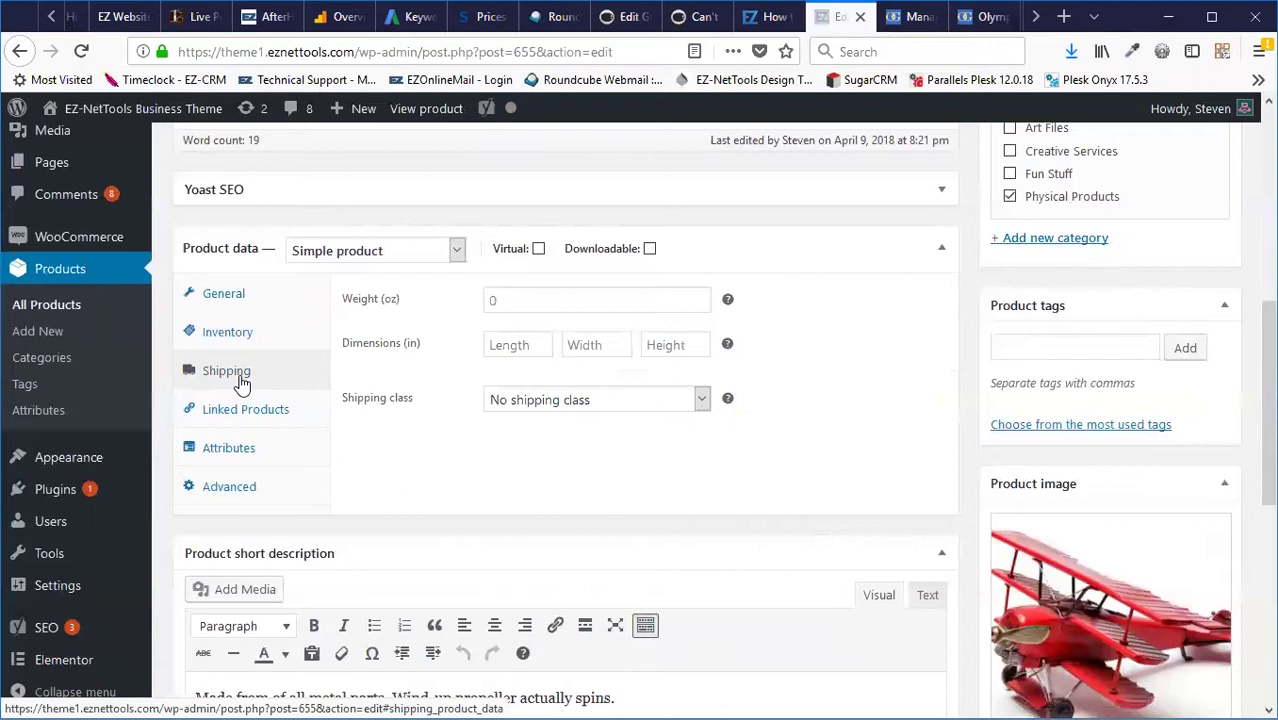
click(545, 301)
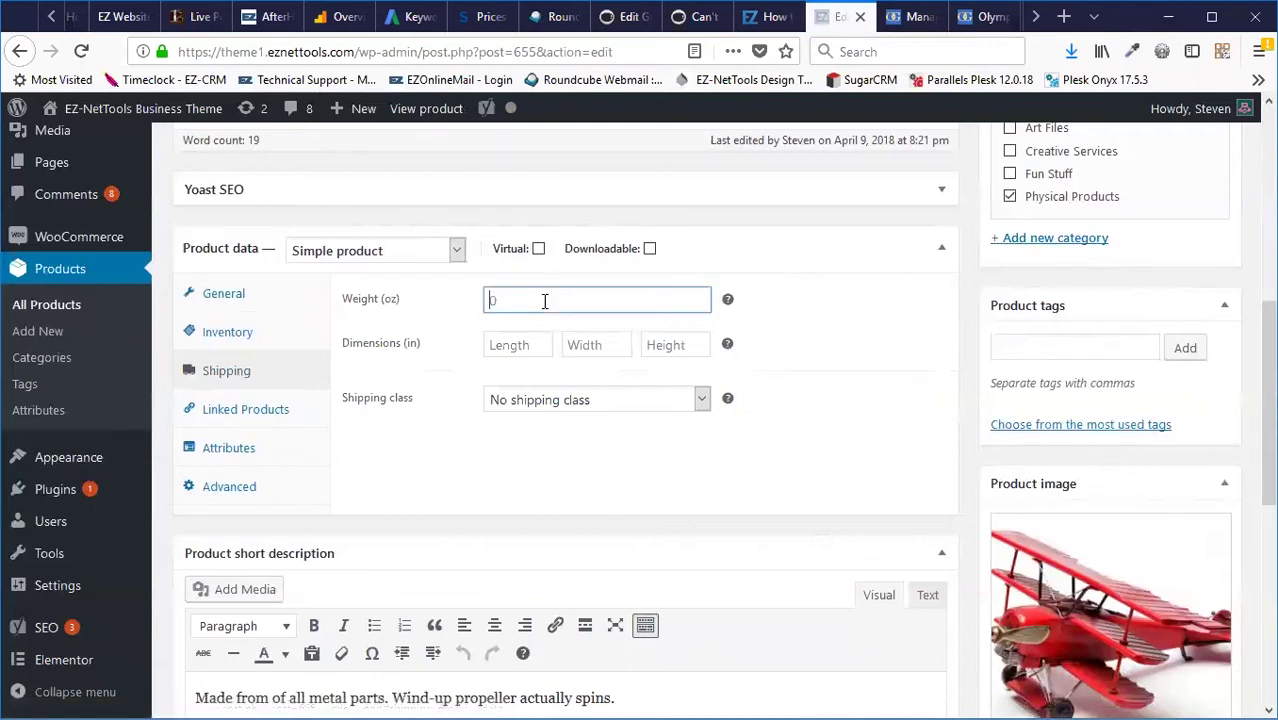
click(543, 340)
click(545, 292)
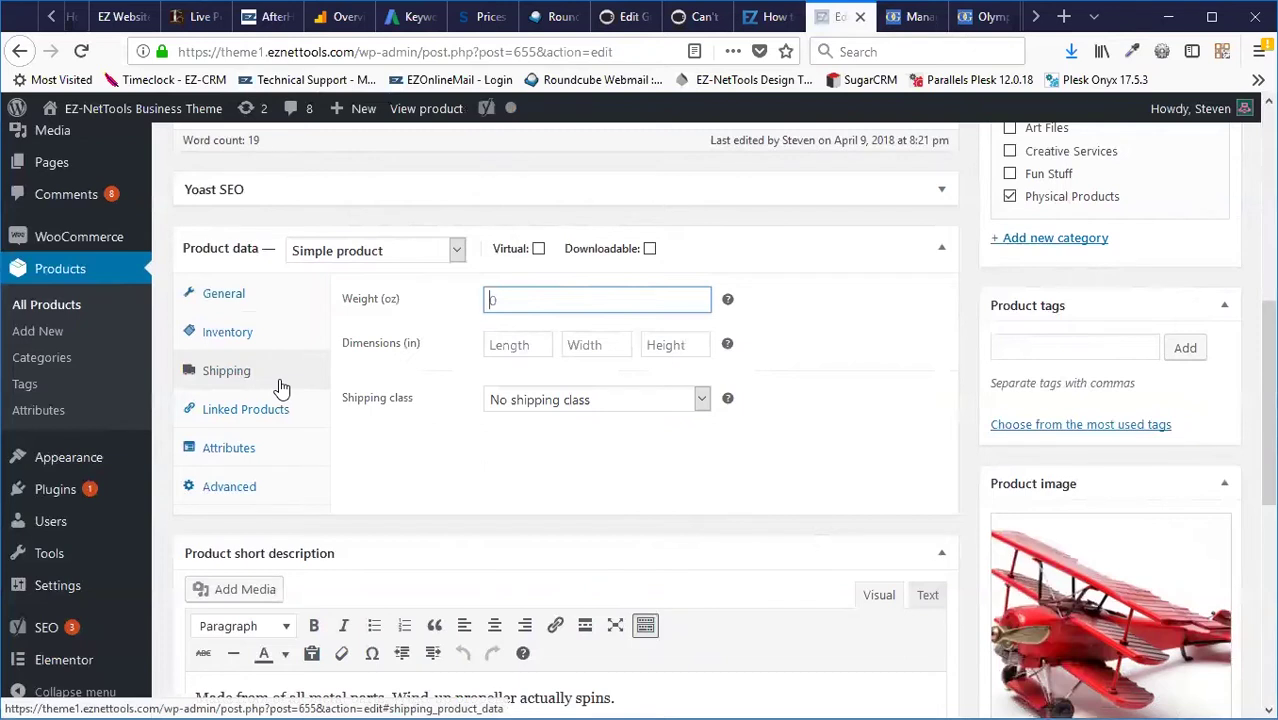
text(16)
- Set the shipping dimensions to 8 in length, 10 in width and 6 in height, and update the product
click(518, 344)
text(8)
key(Tab)
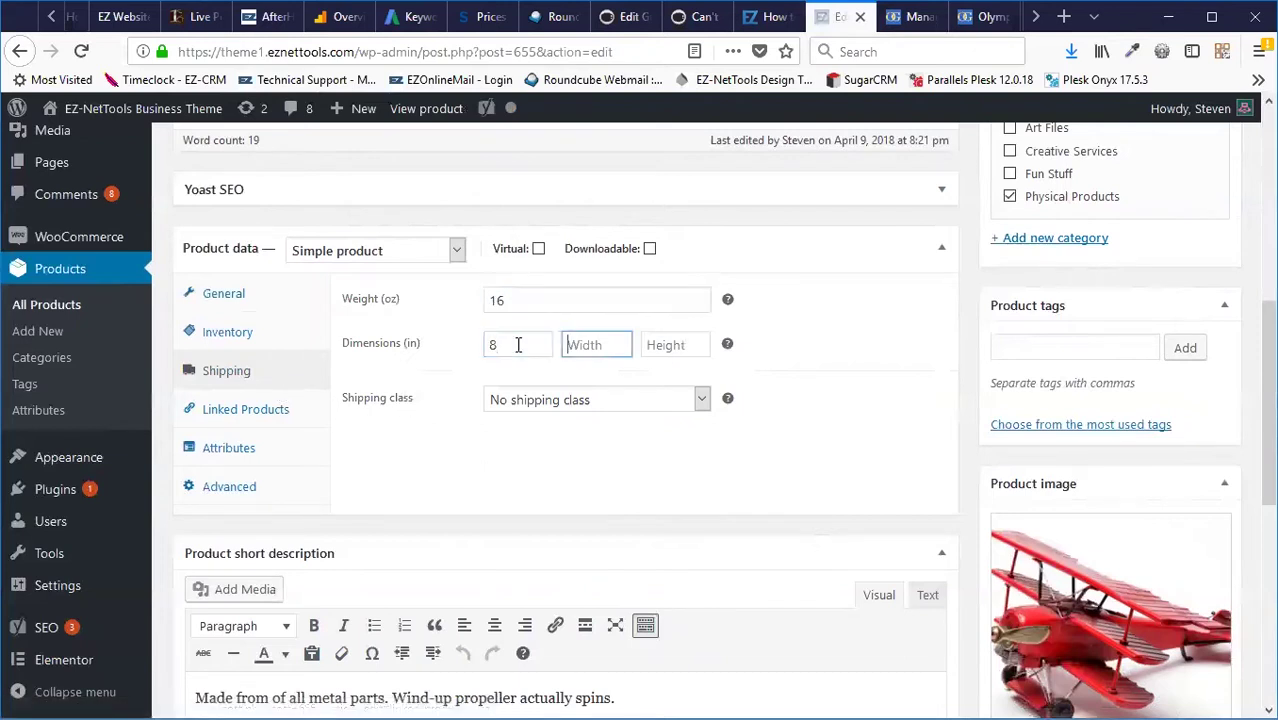
text(10)
key(Tab)
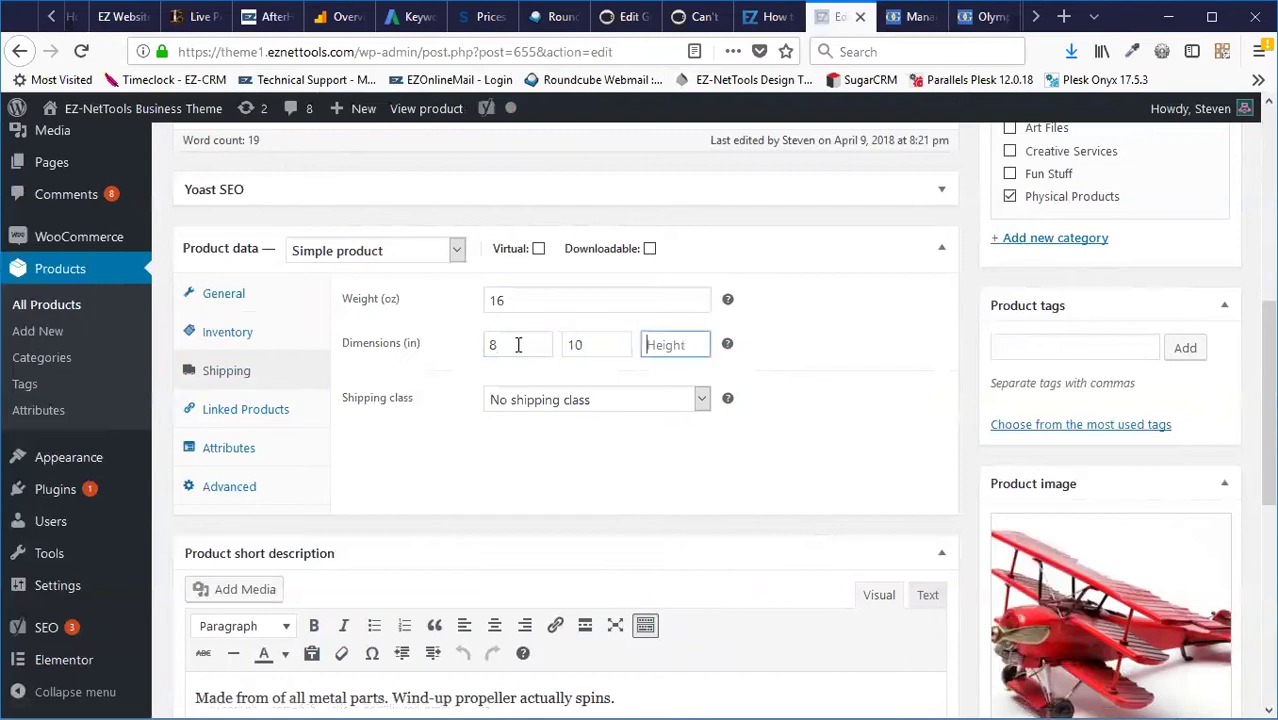
text(6)
key(Tab)
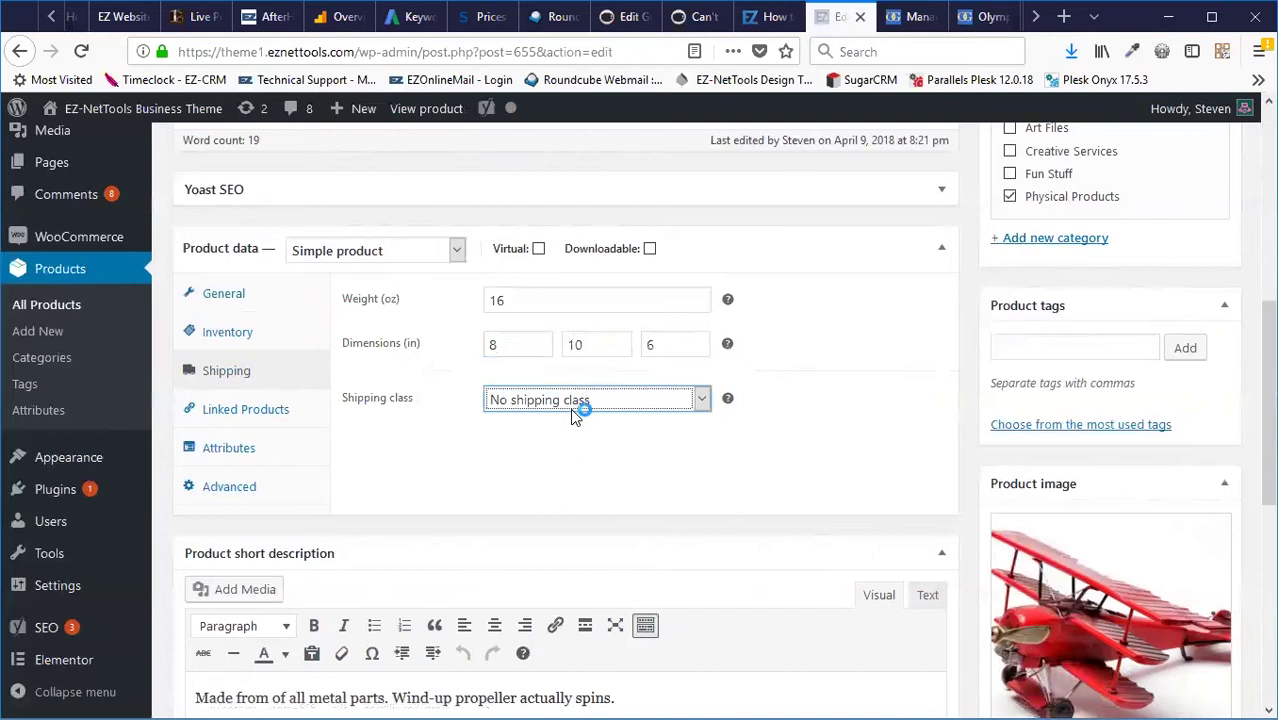
scroll(940, 510, up, 3)
click(1205, 291)
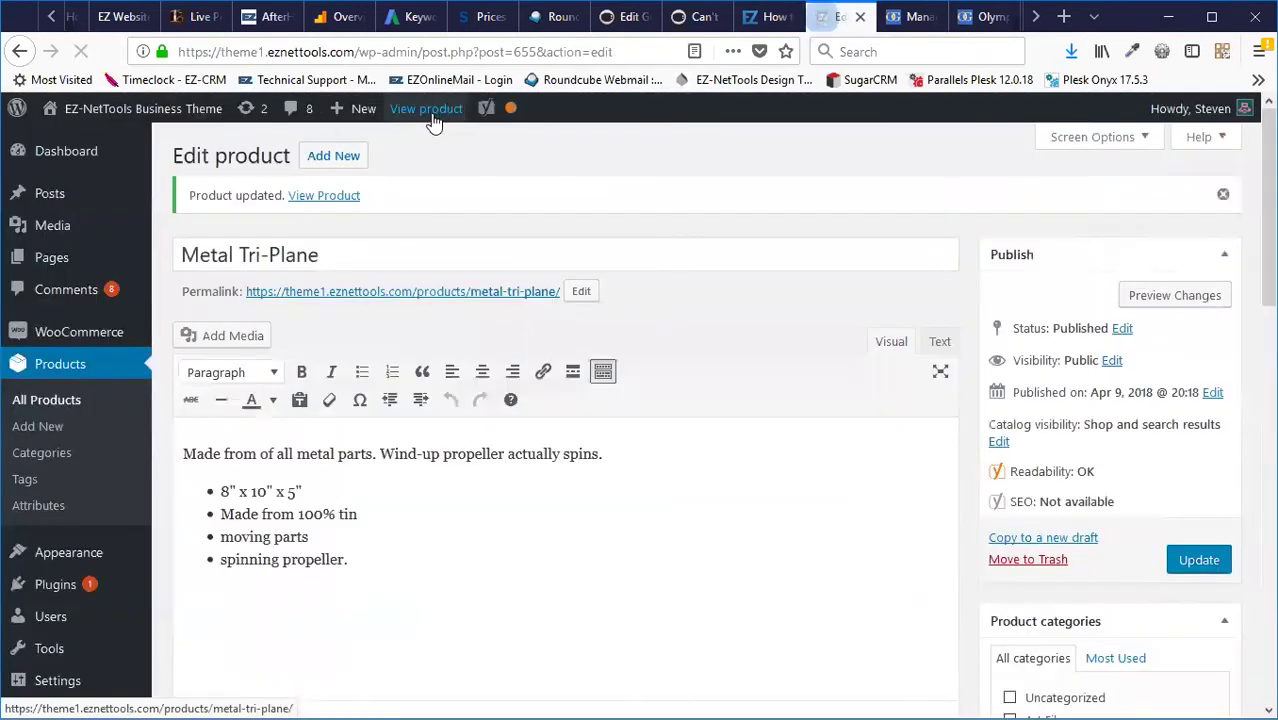
- View the live product page and check the weight and dimensions under its additional information
click(431, 112)
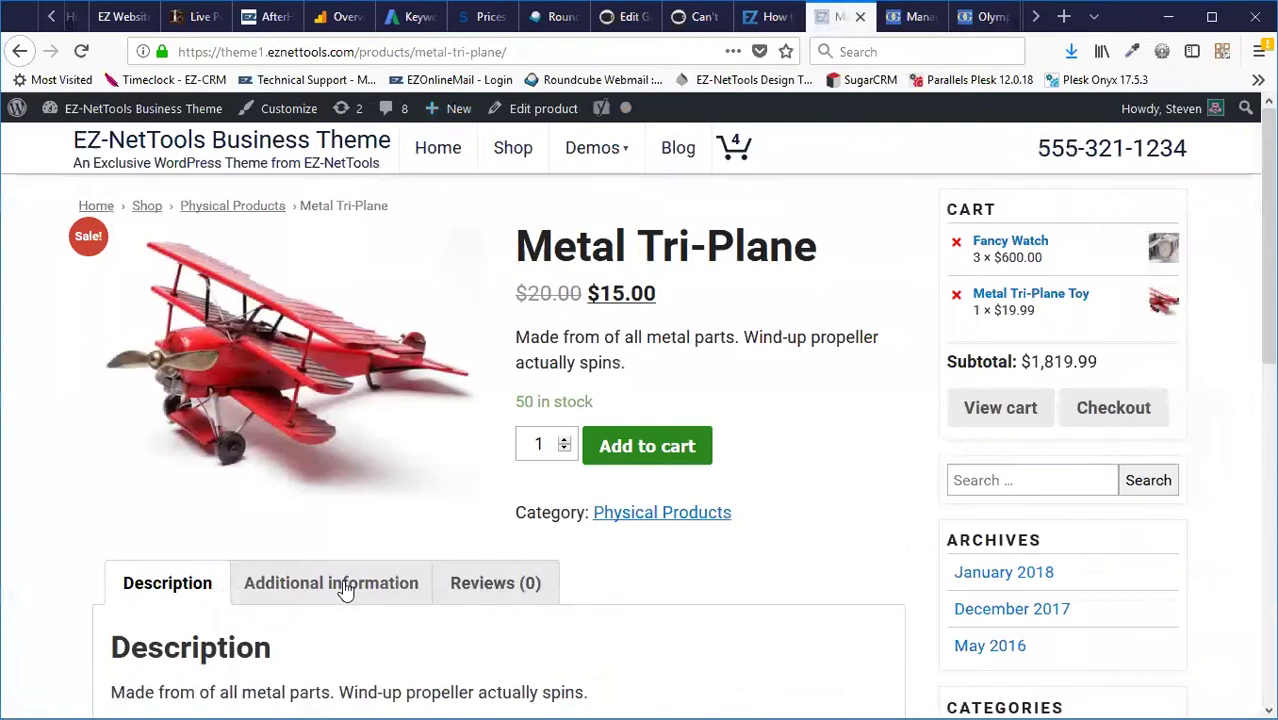
click(345, 590)
scroll(371, 414, down, 3)
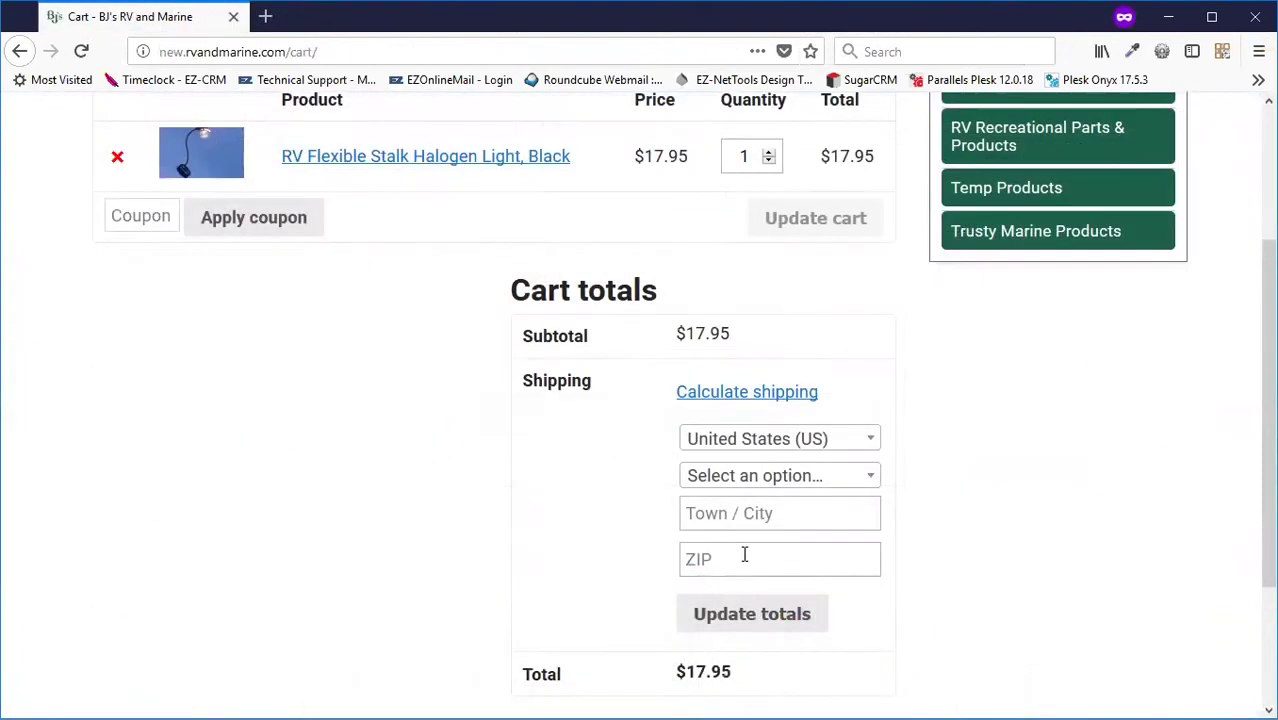
- Calculate shipping for the RV and Marine shop's cart by entering the destination ZIP code and updating the totals
click(745, 552)
text(83440)
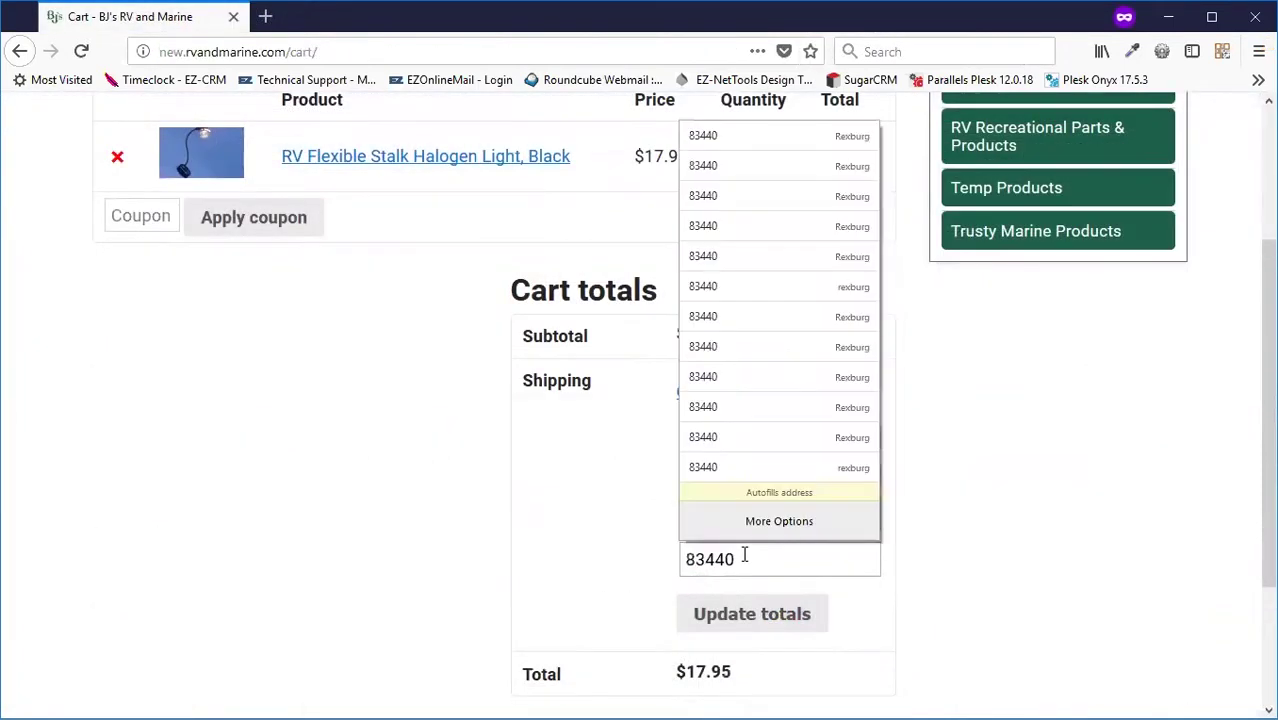
click(733, 613)
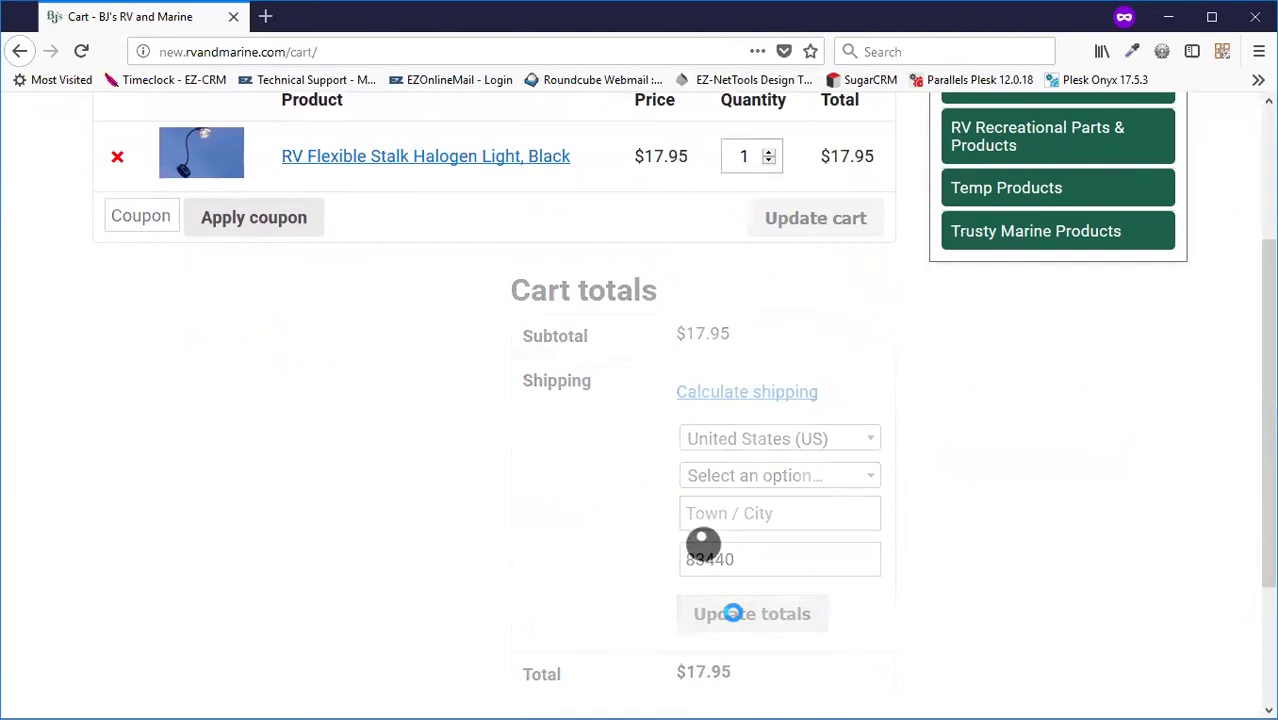
click(688, 432)
click(686, 493)
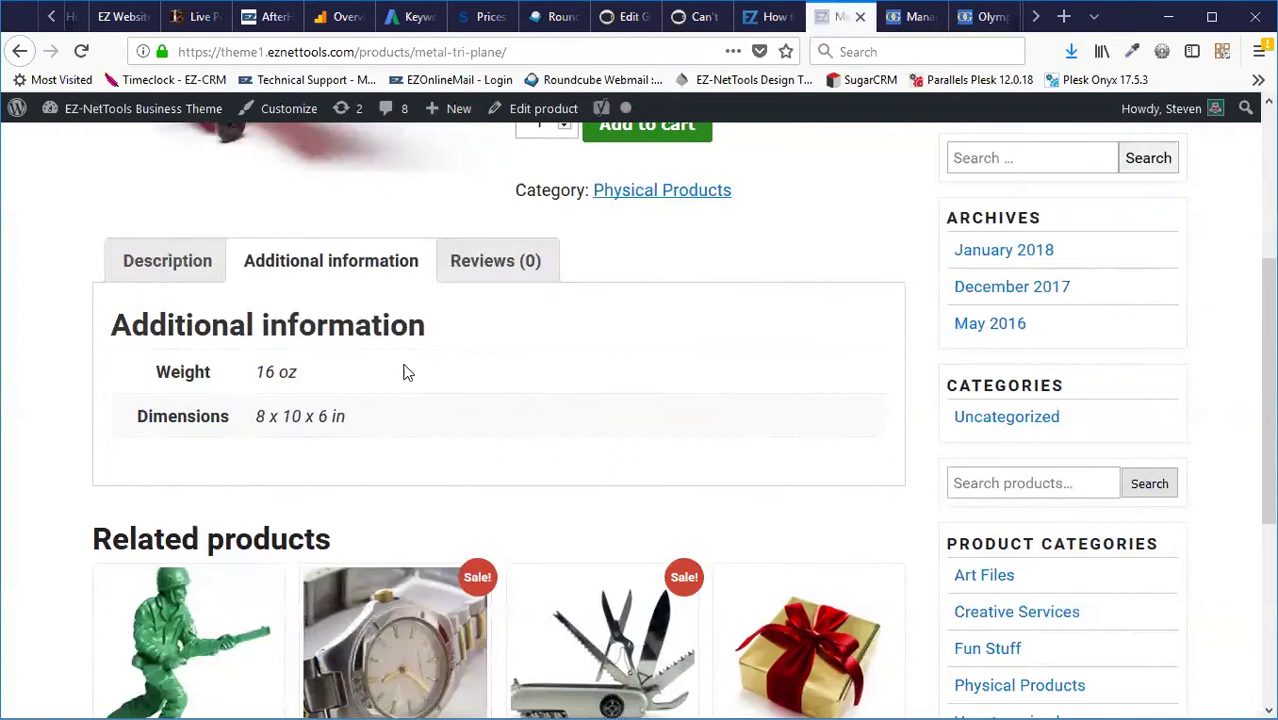
- Review the Metal Tri-Plane's edit page, including its title, description, product data, categories, short description and images
click(533, 112)
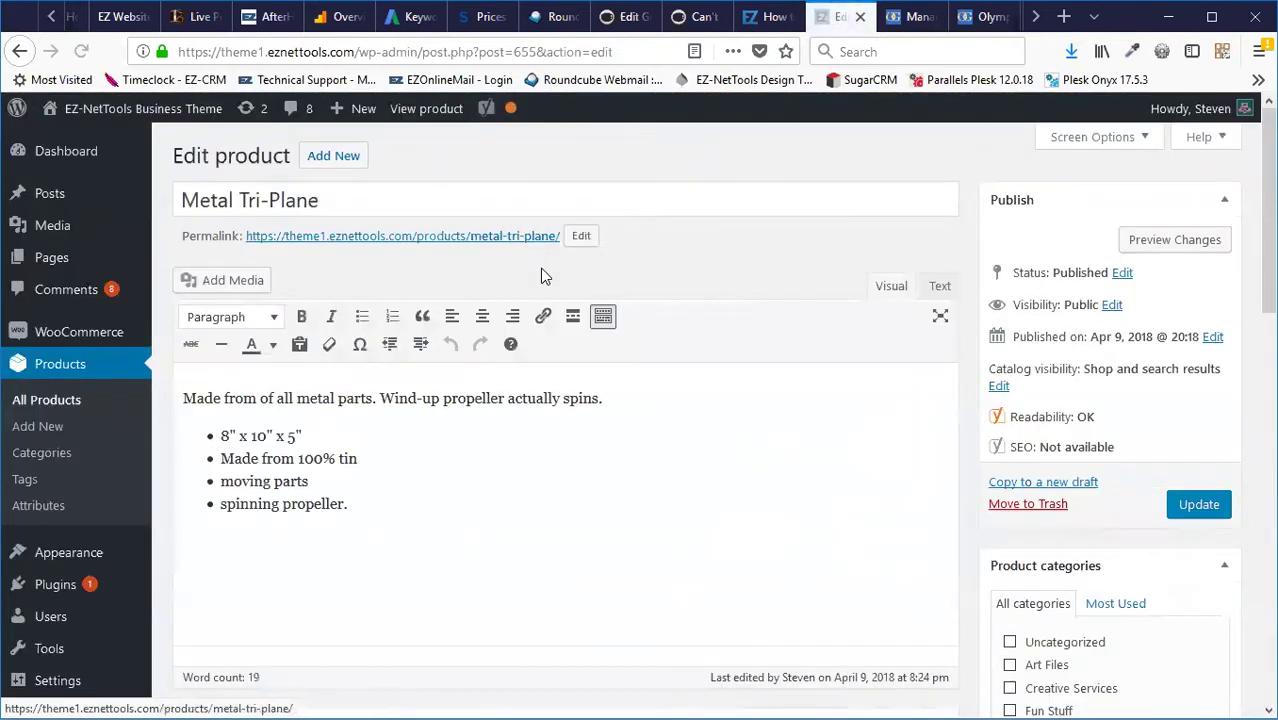
scroll(512, 295, down, 3)
scroll(512, 297, down, 3)
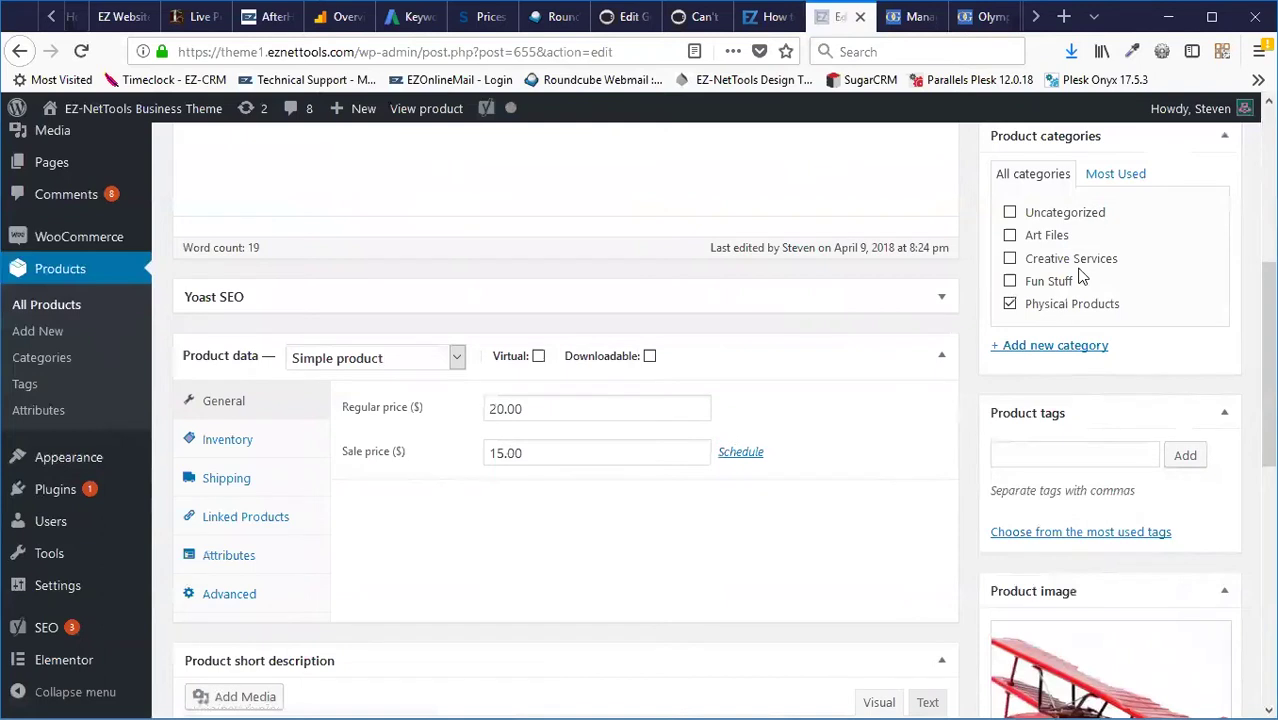
scroll(945, 385, up, 6)
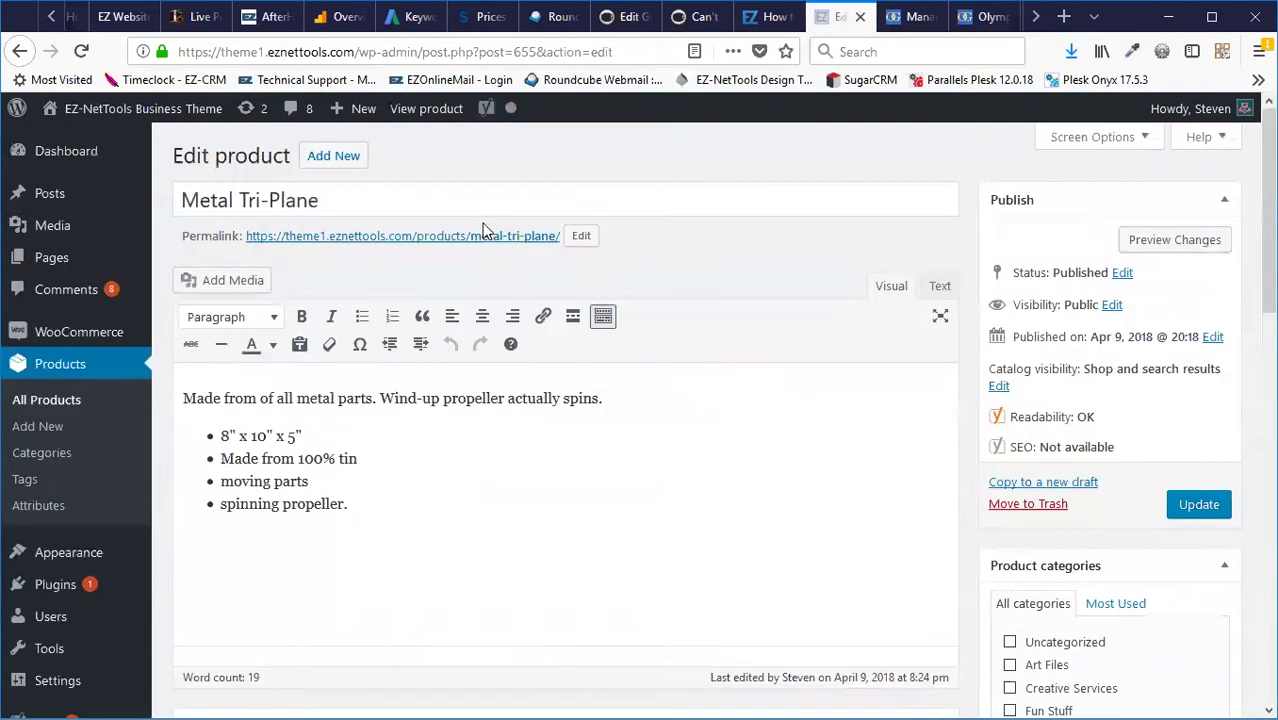
click(348, 201)
click(441, 480)
scroll(476, 436, down, 9)
scroll(1085, 500, down, 4)
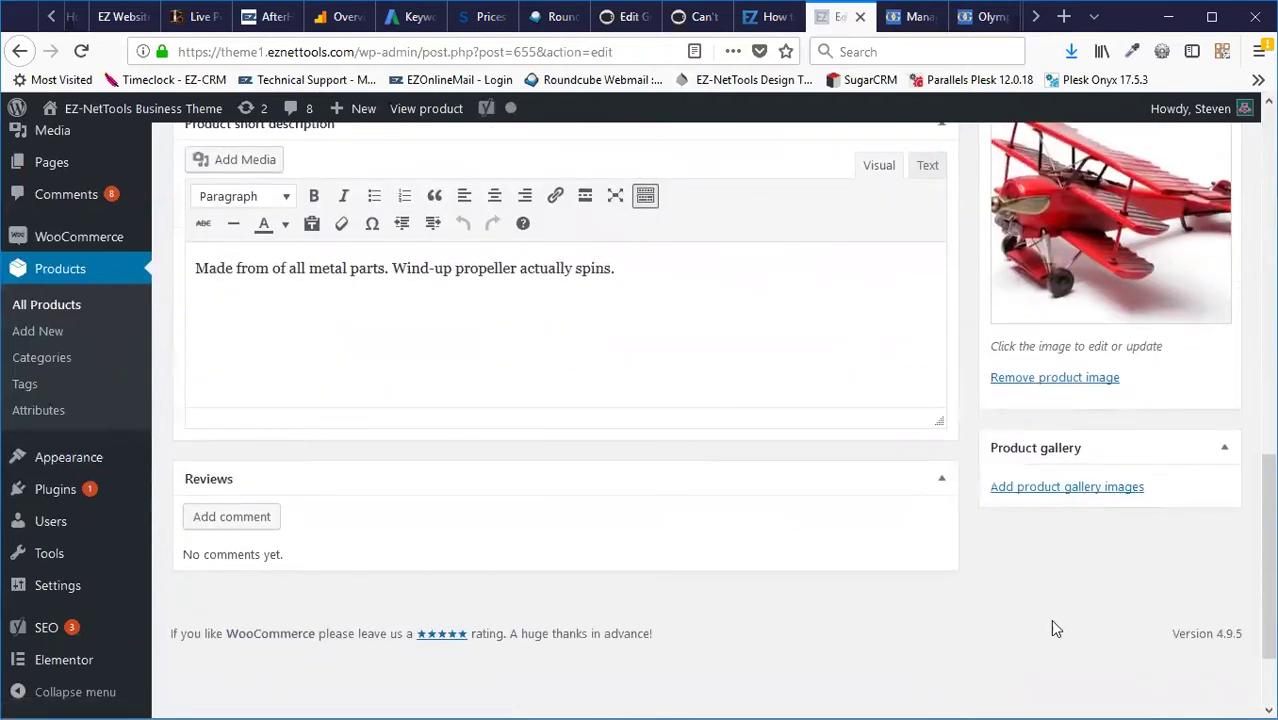
scroll(1018, 610, up, 6)
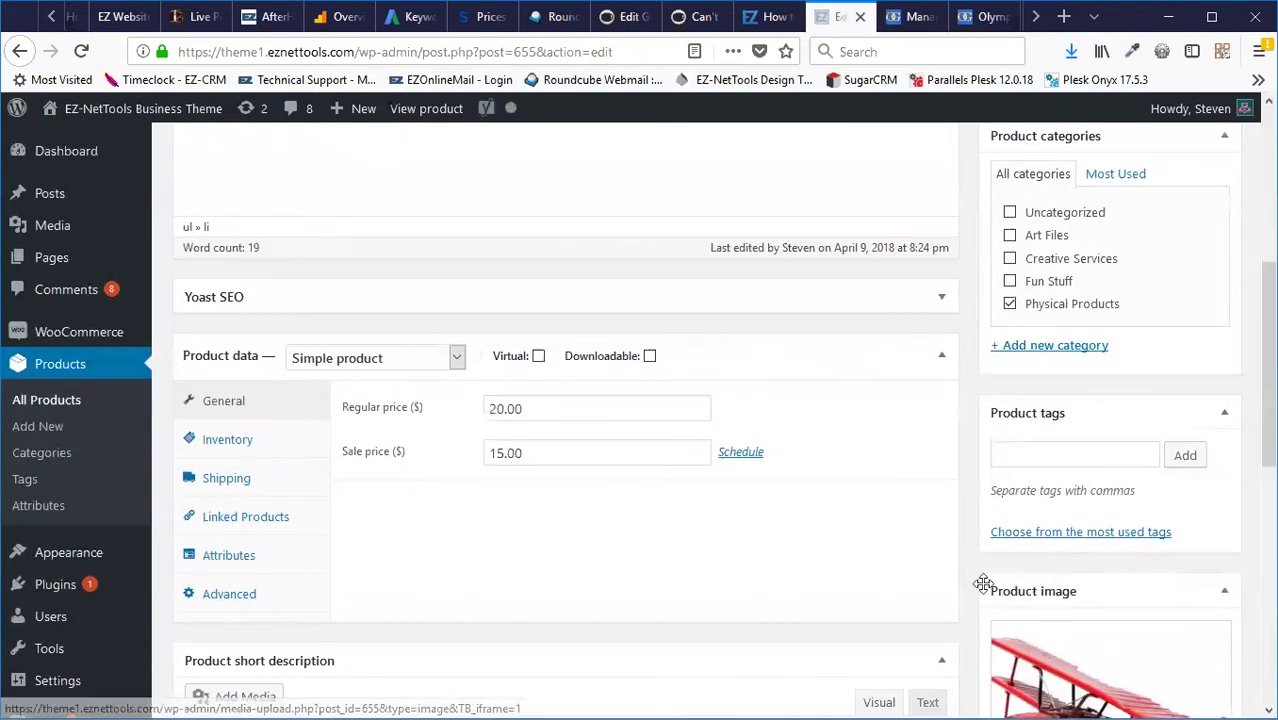
scroll(1050, 590, up, 5)
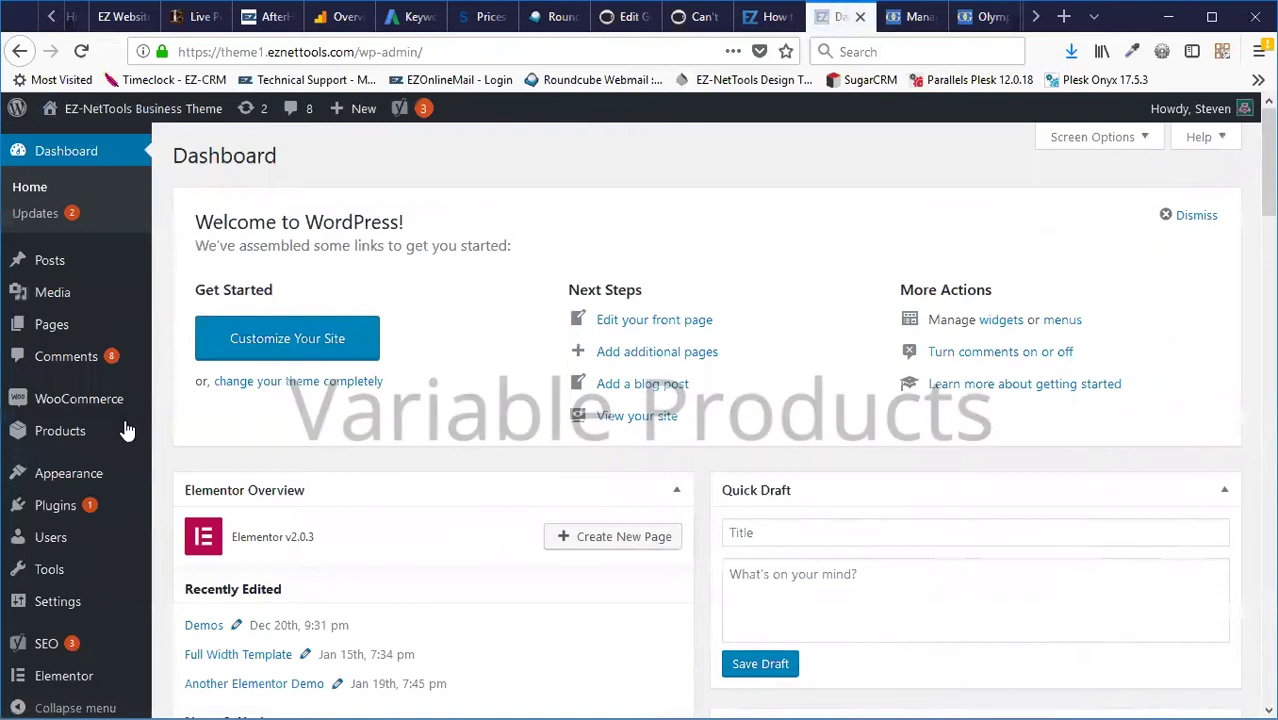
- Start a new product and name it Cotton T-Shirt
mouse_move(95, 432)
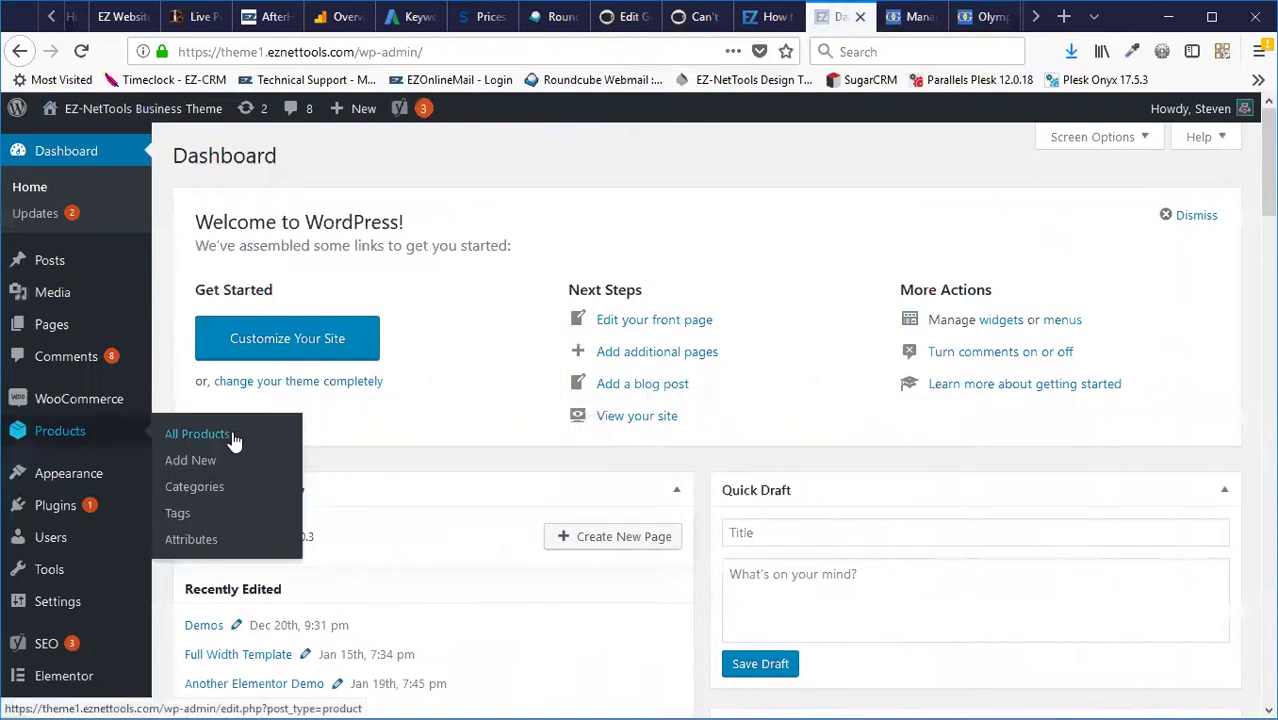
click(208, 464)
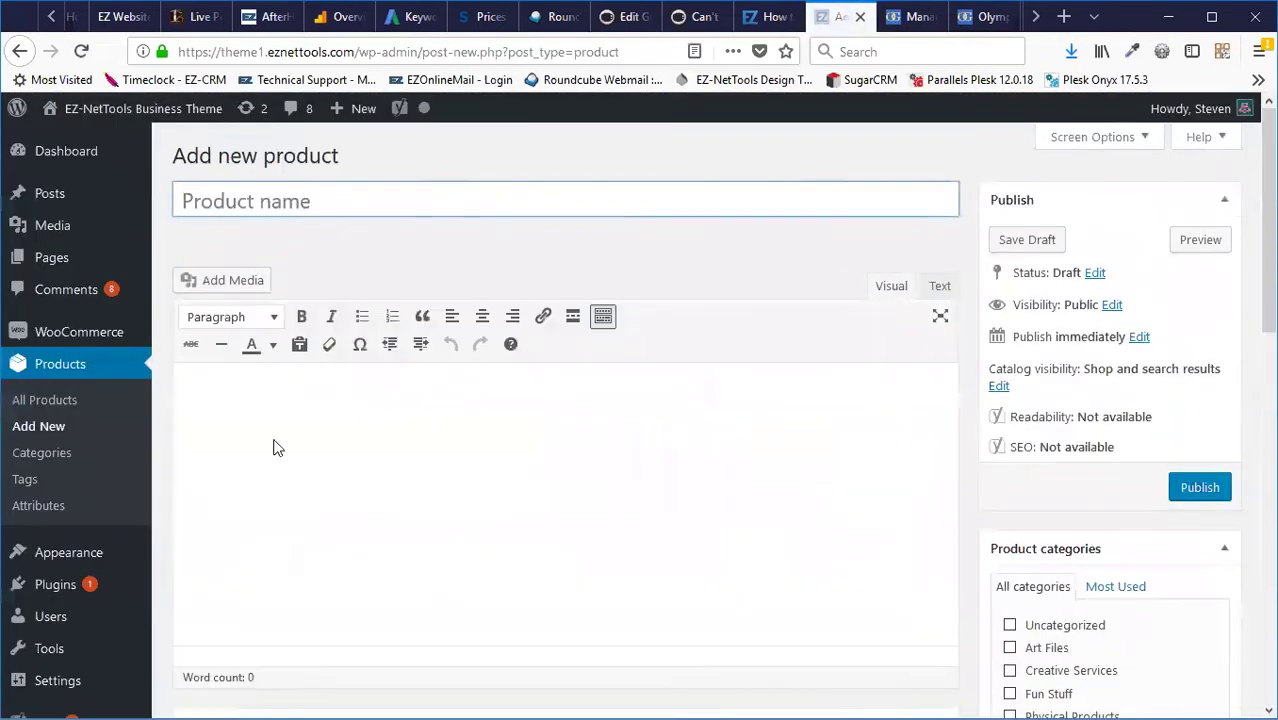
text(Cotton)
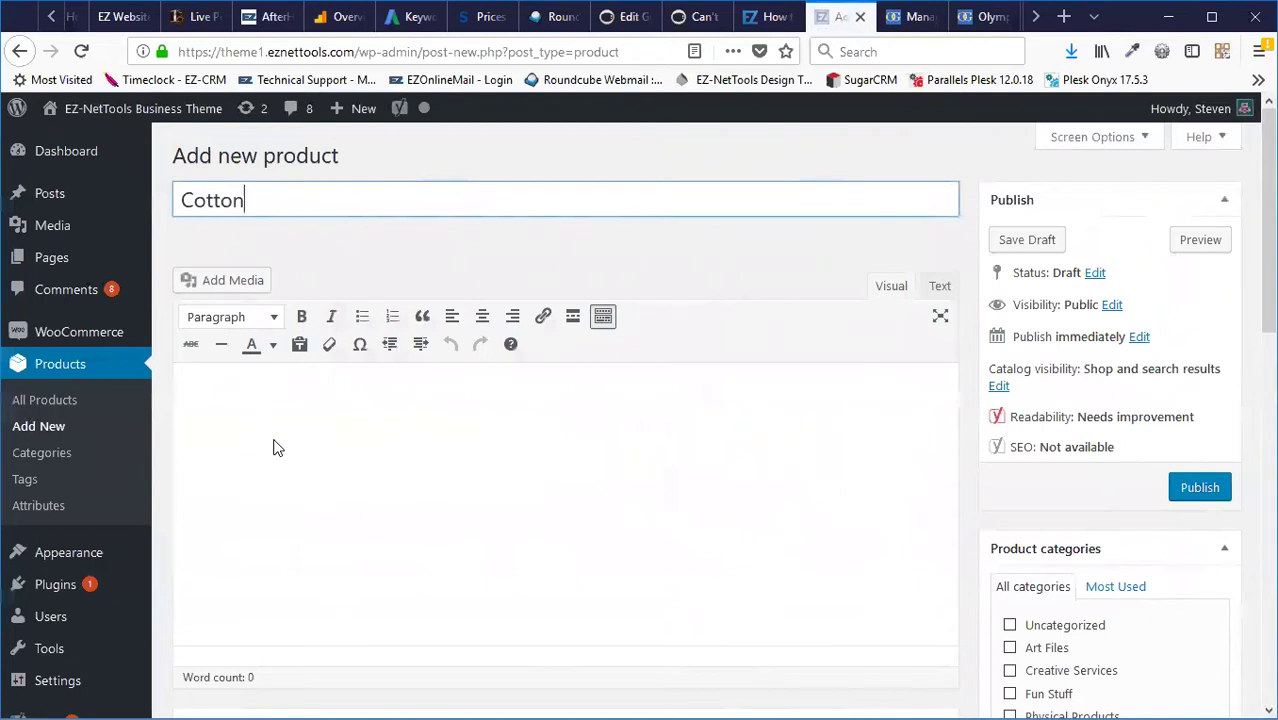
text( T-Shirt)
- Describe the 100% cotton T-Shirts in 3 colors as wrinkle and fade resistant, and bullet the five features from "Seamless double needle collar" to "tubular fit for minimal torque"
click(563, 560)
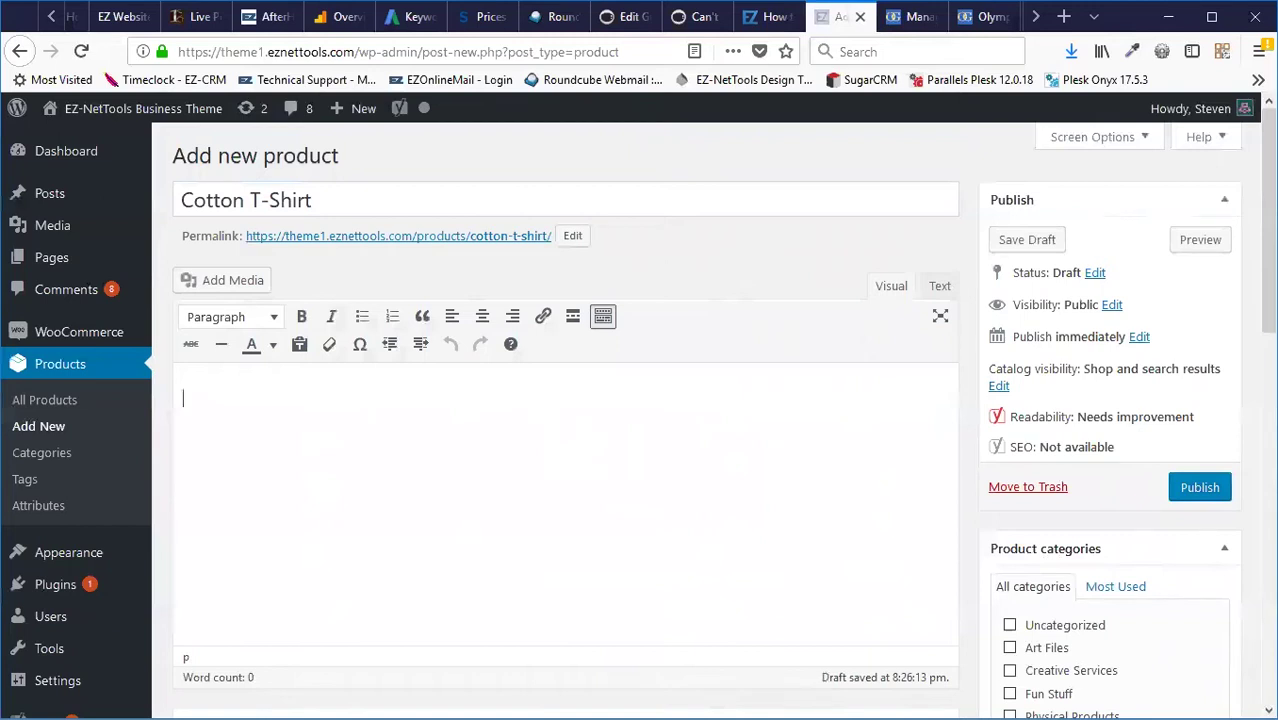
text(Our colored T-Shirts are made of 100% cotton and come in 3 colors. They are wrinkle and fade resistant, so they'll last for years to come. Seamless double needle collar Machine Wash Moisture wicking dry blend technology double needle sleeve and bottom hem tubular fit for minimal torque)
drag(382, 549, 183, 458)
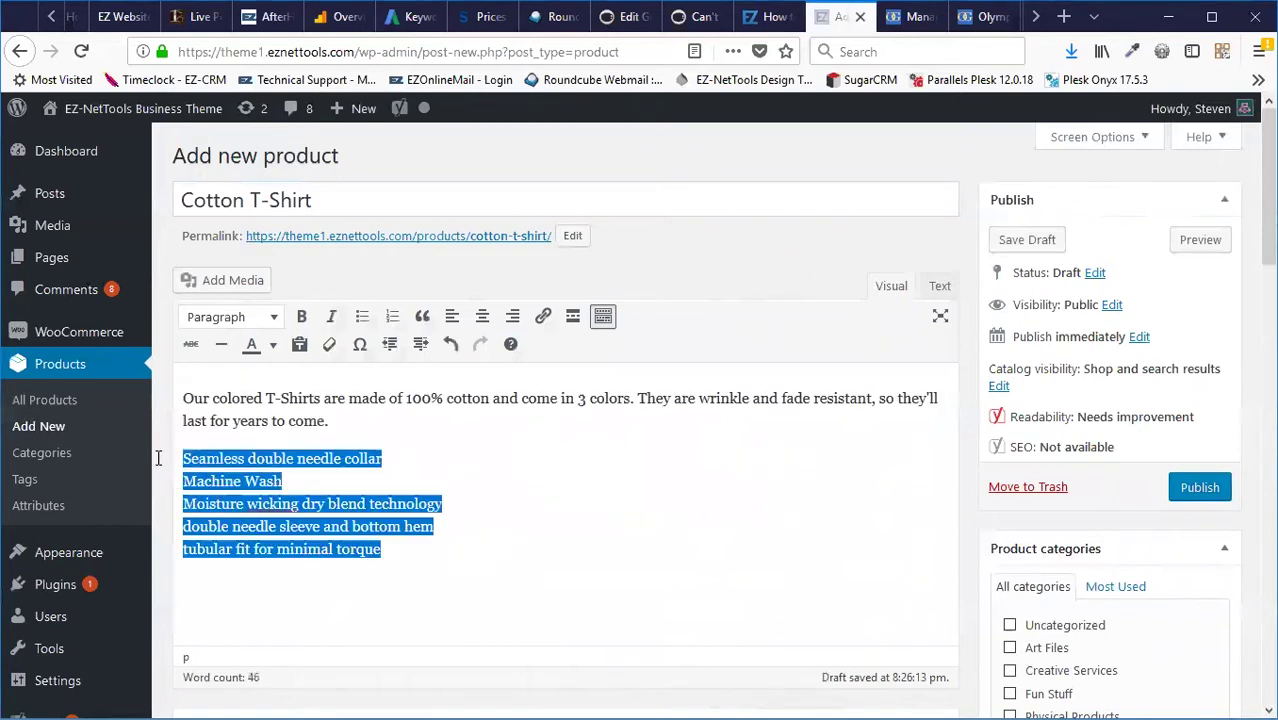
click(362, 316)
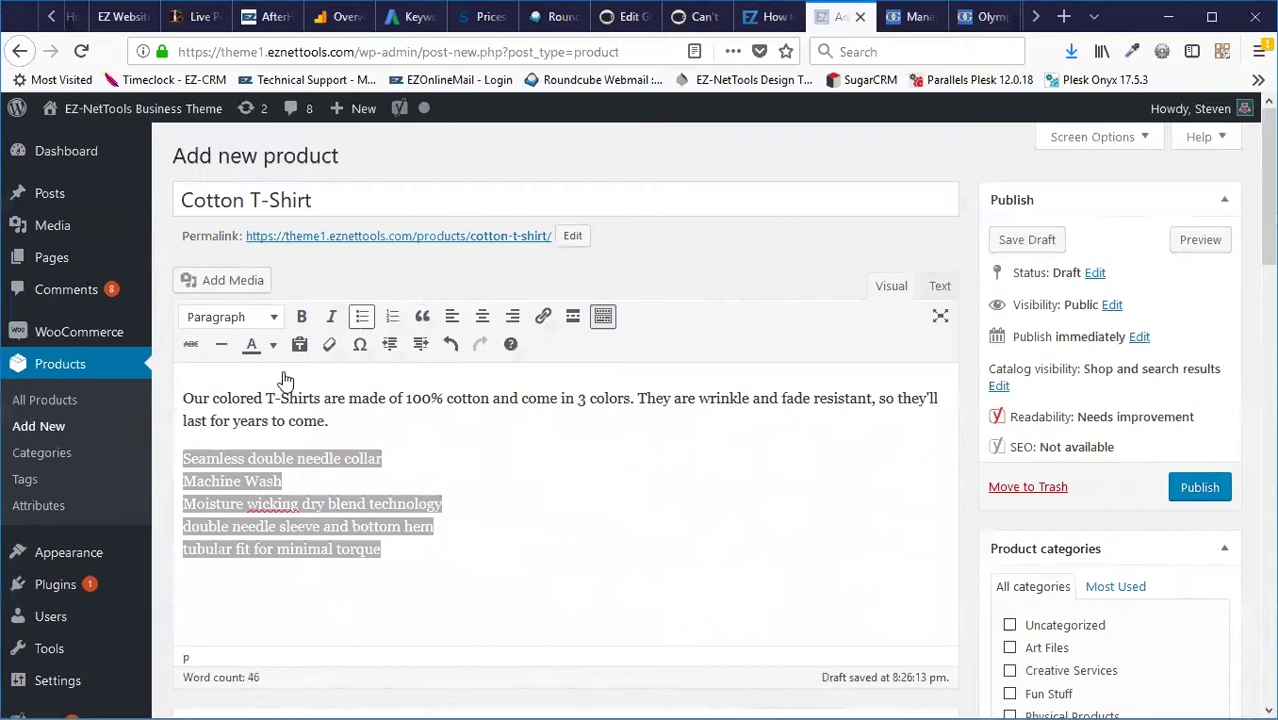
click(216, 481)
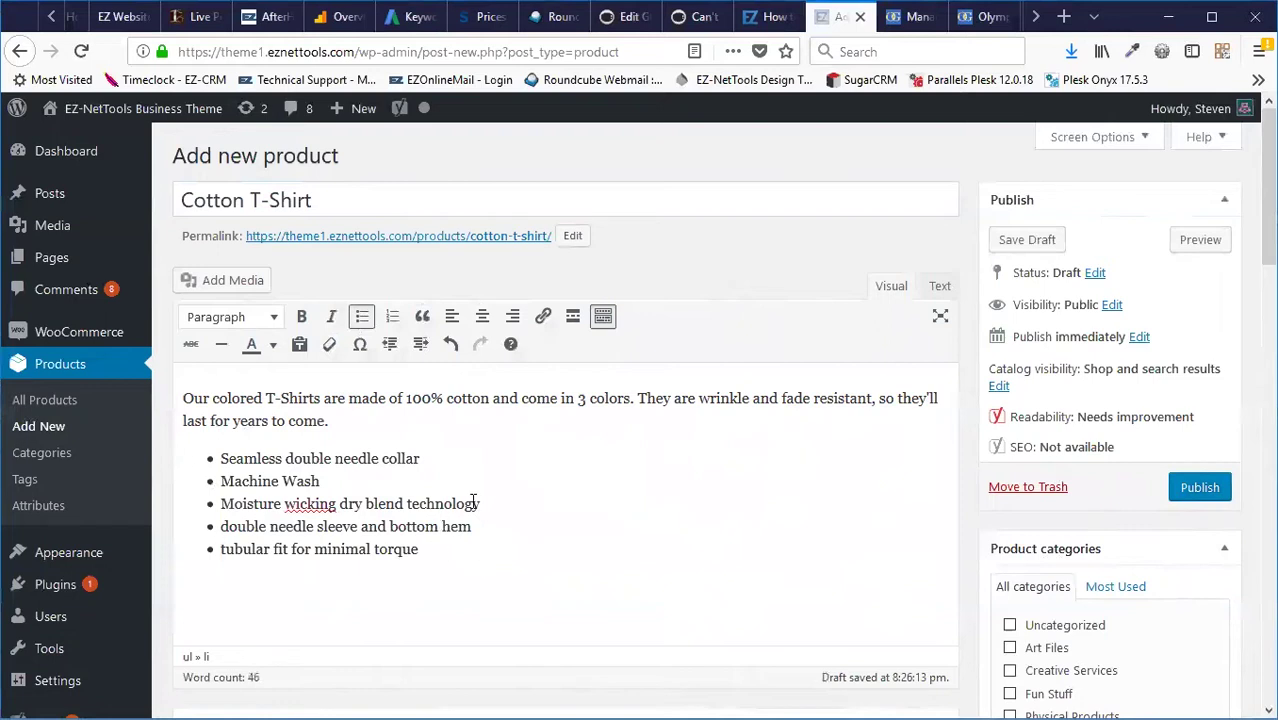
- Set the existing red T-shirt picture from the media library as the product image
scroll(490, 495, down, 5)
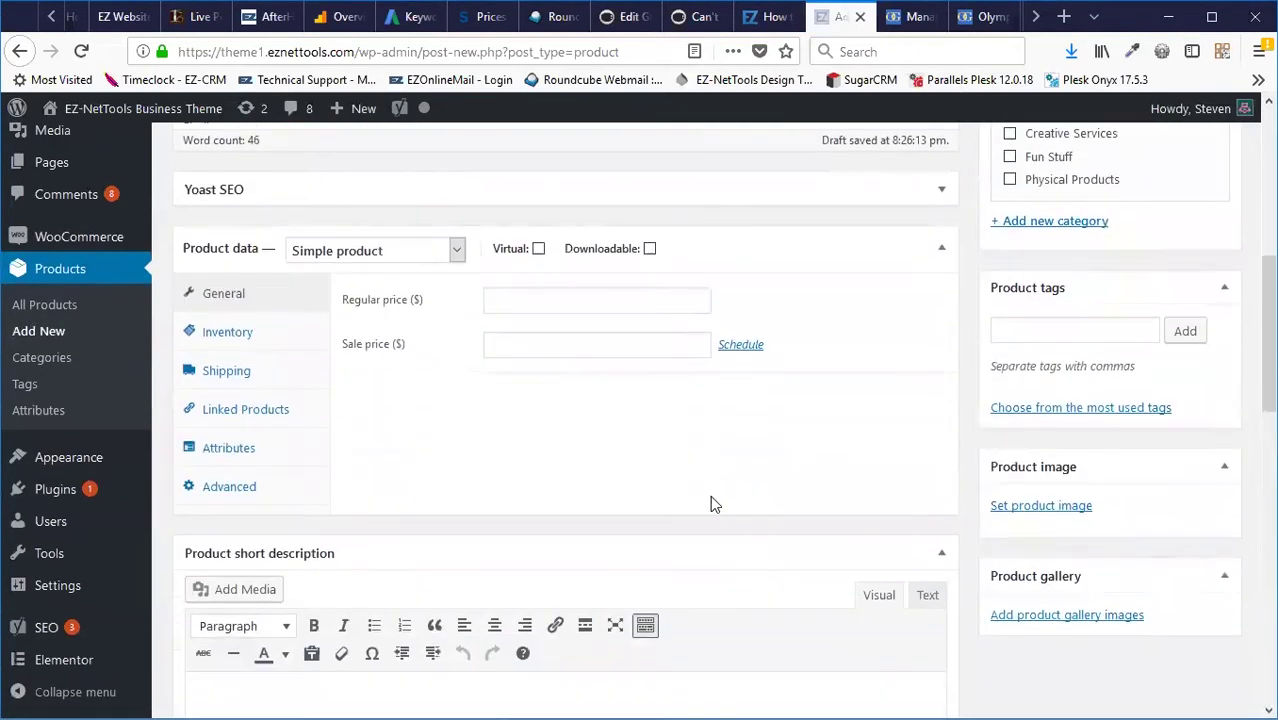
click(1060, 508)
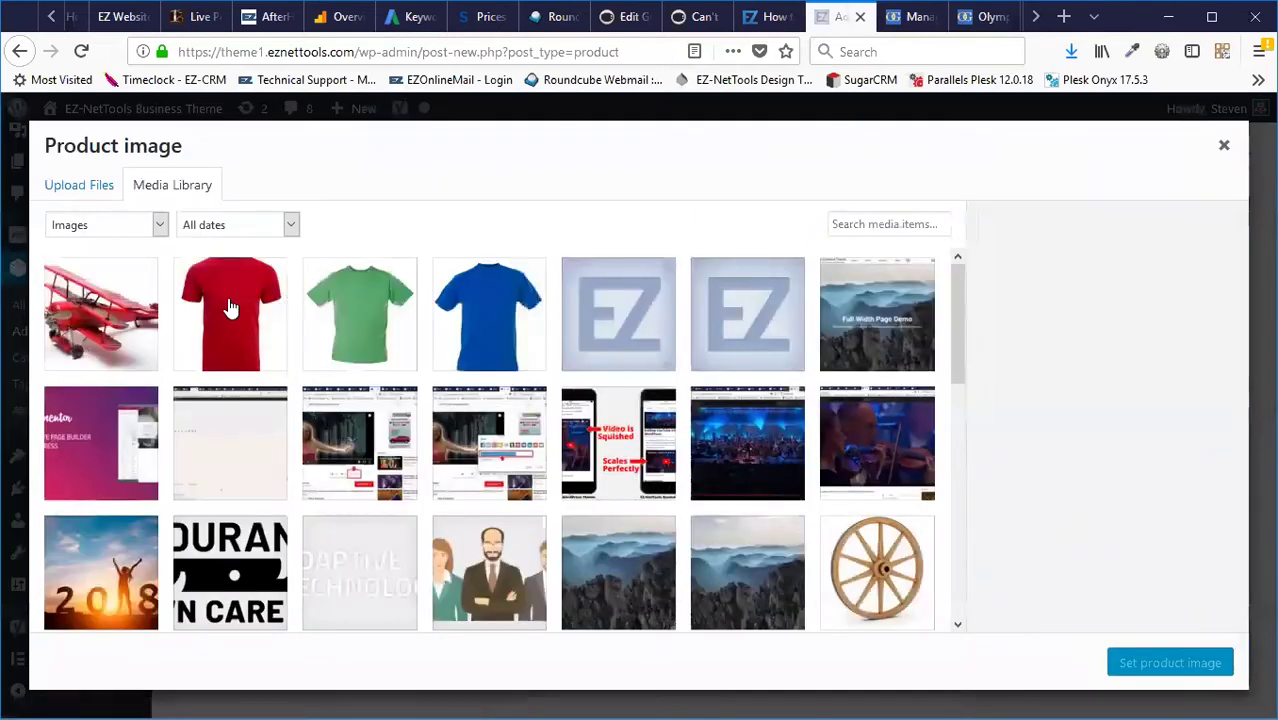
click(229, 305)
click(1163, 666)
- Replace the product image with red-t-shirt.jpg uploaded from the computer's Pictures folder
scroll(1055, 537, down, 5)
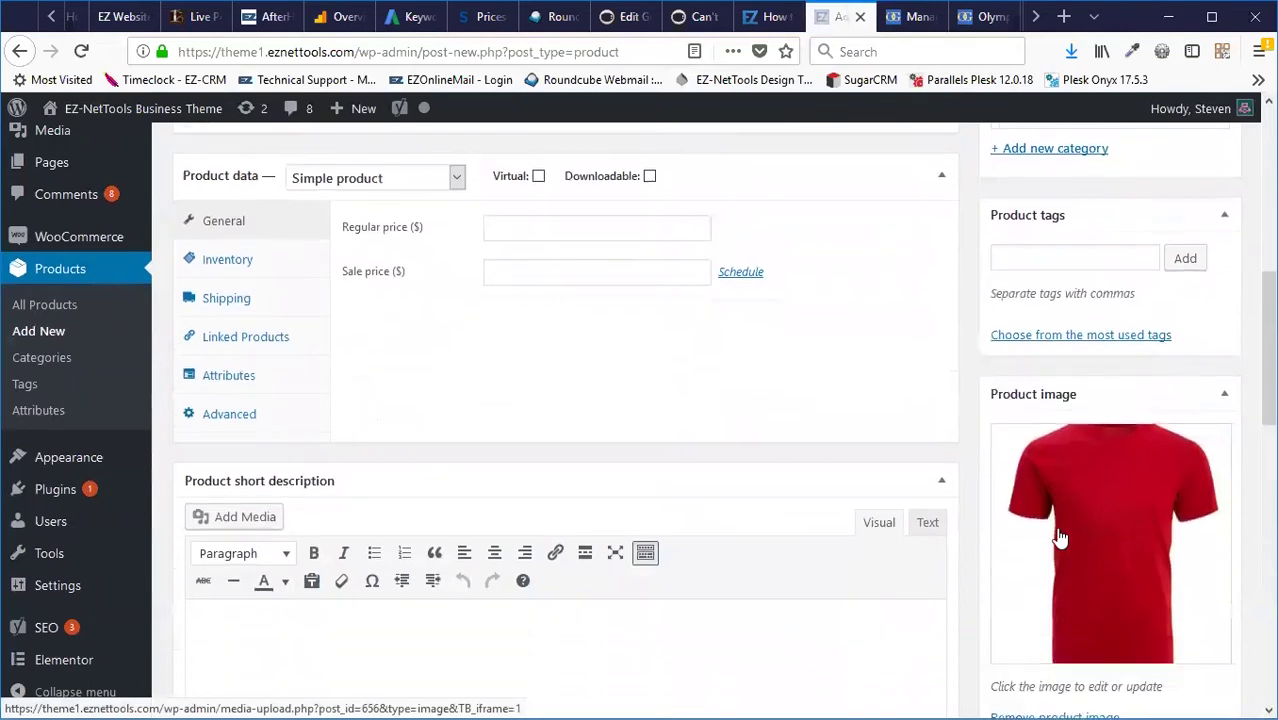
click(1101, 380)
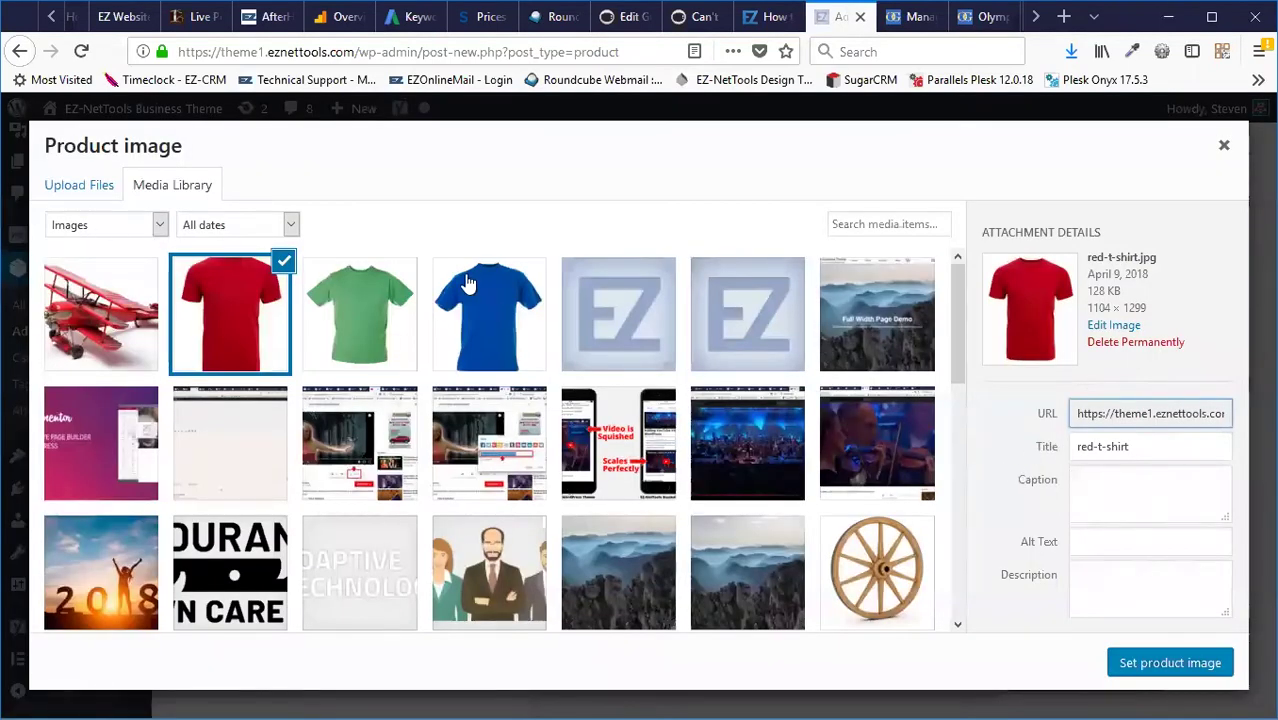
click(77, 186)
click(623, 430)
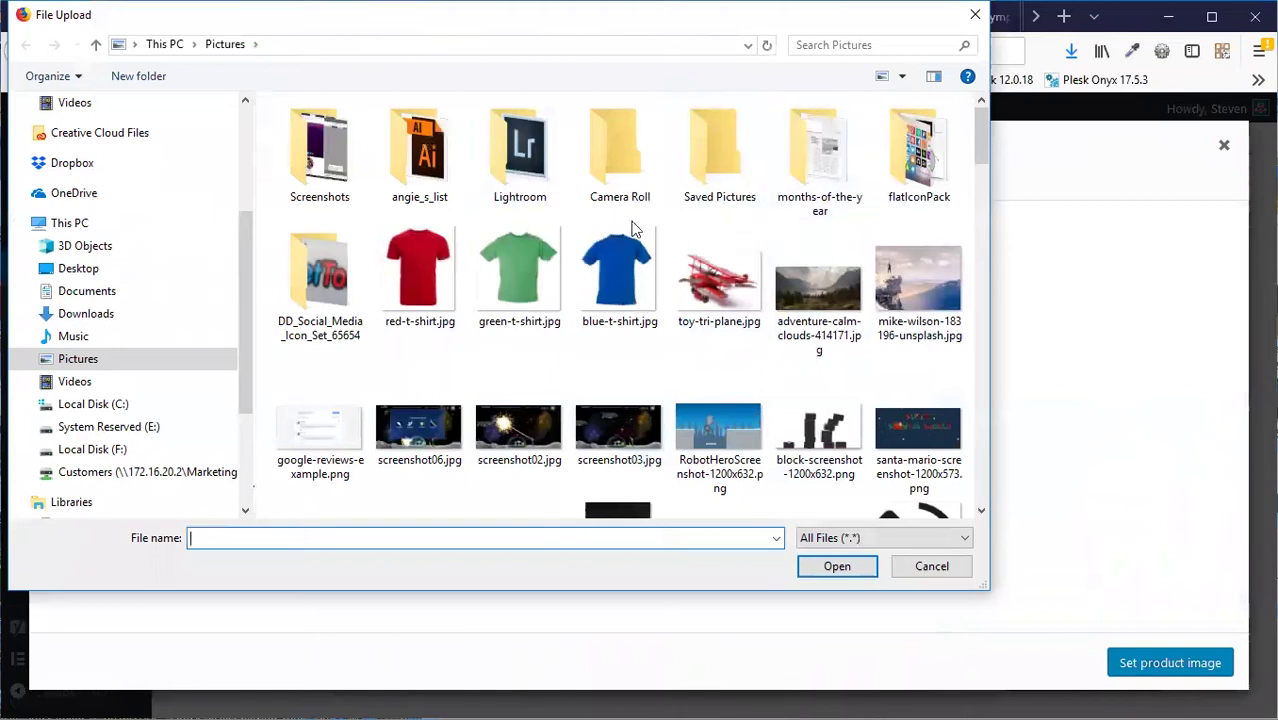
click(418, 266)
double_click(420, 268)
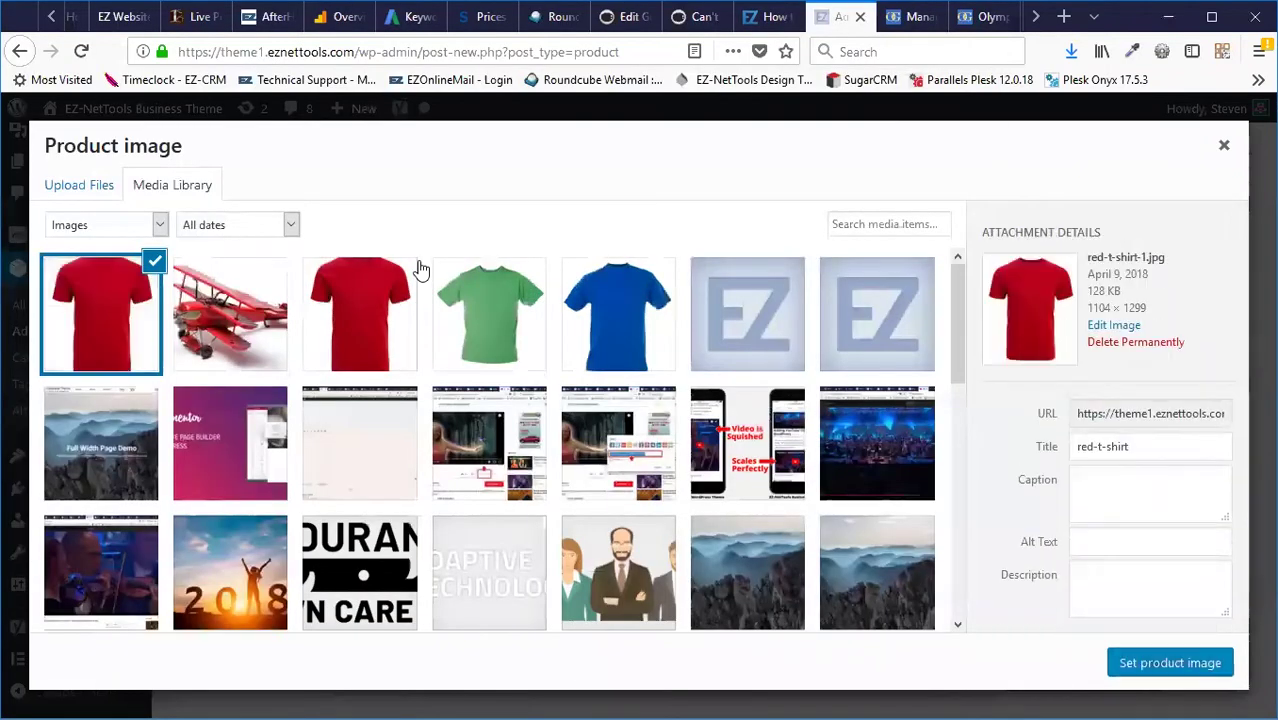
click(1200, 668)
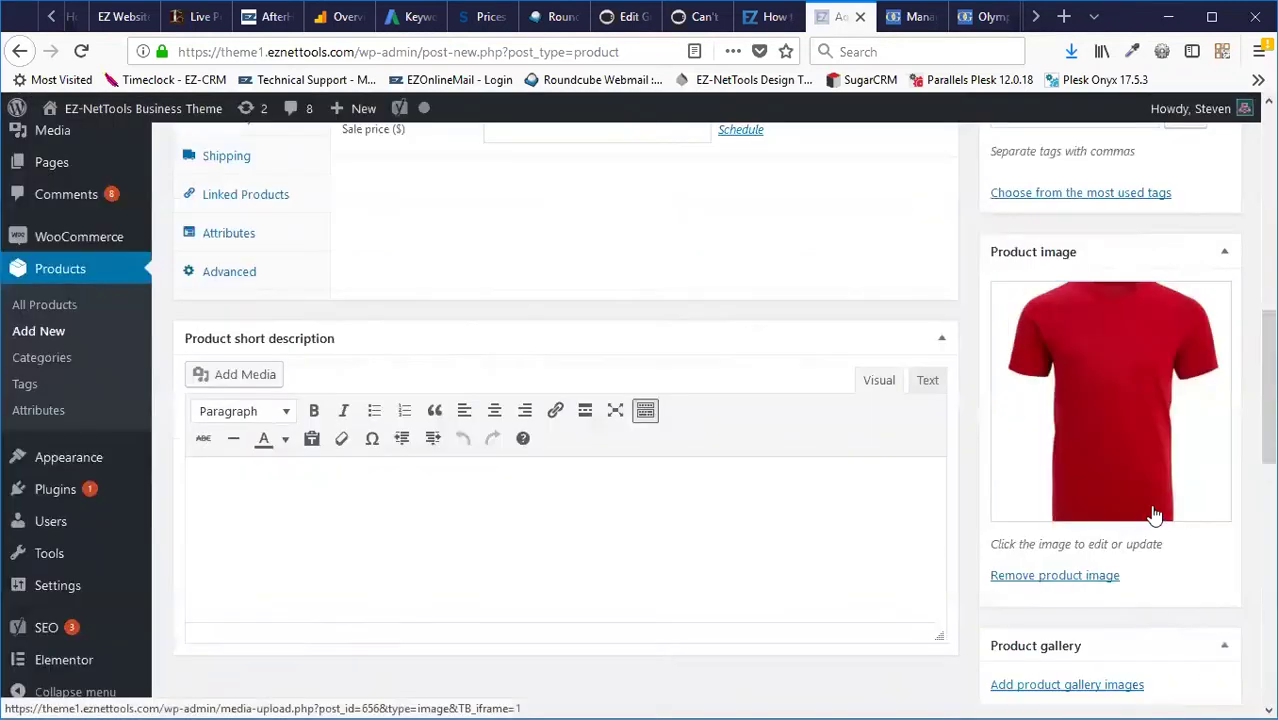
- Add the blue, red and green T-shirt pictures from the media library to the product gallery
scroll(1100, 487, down, 2)
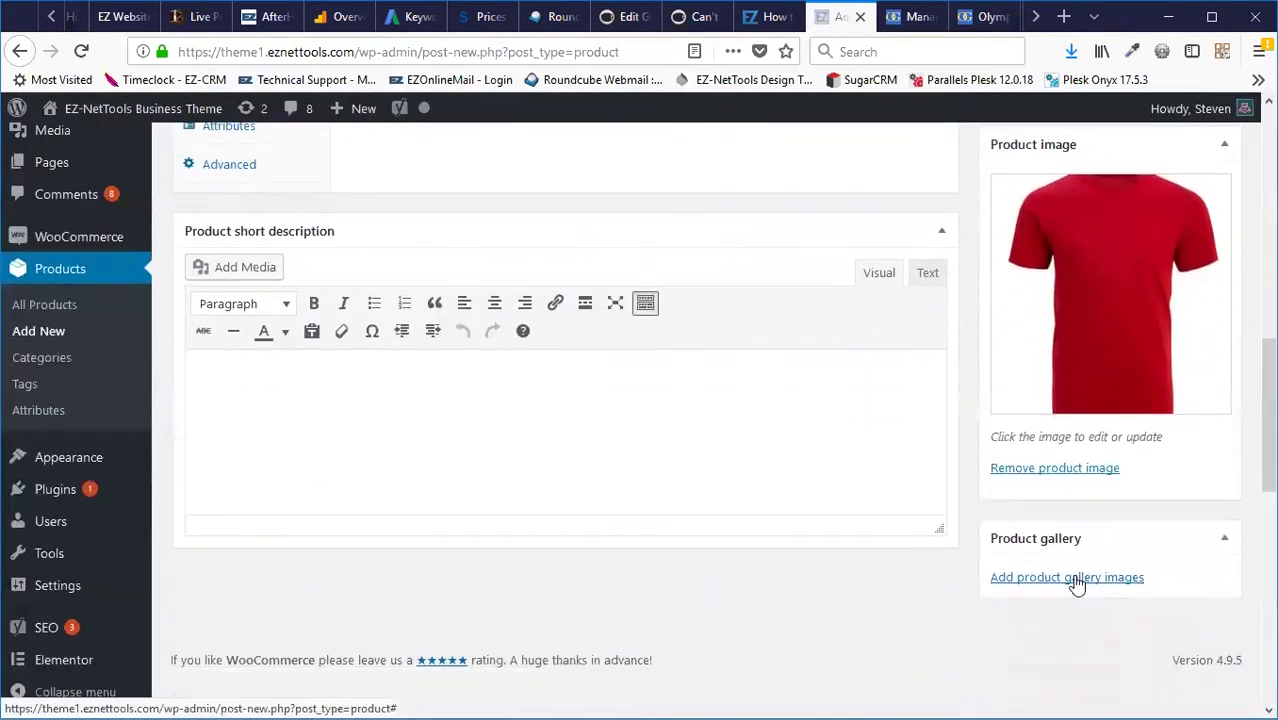
click(1075, 585)
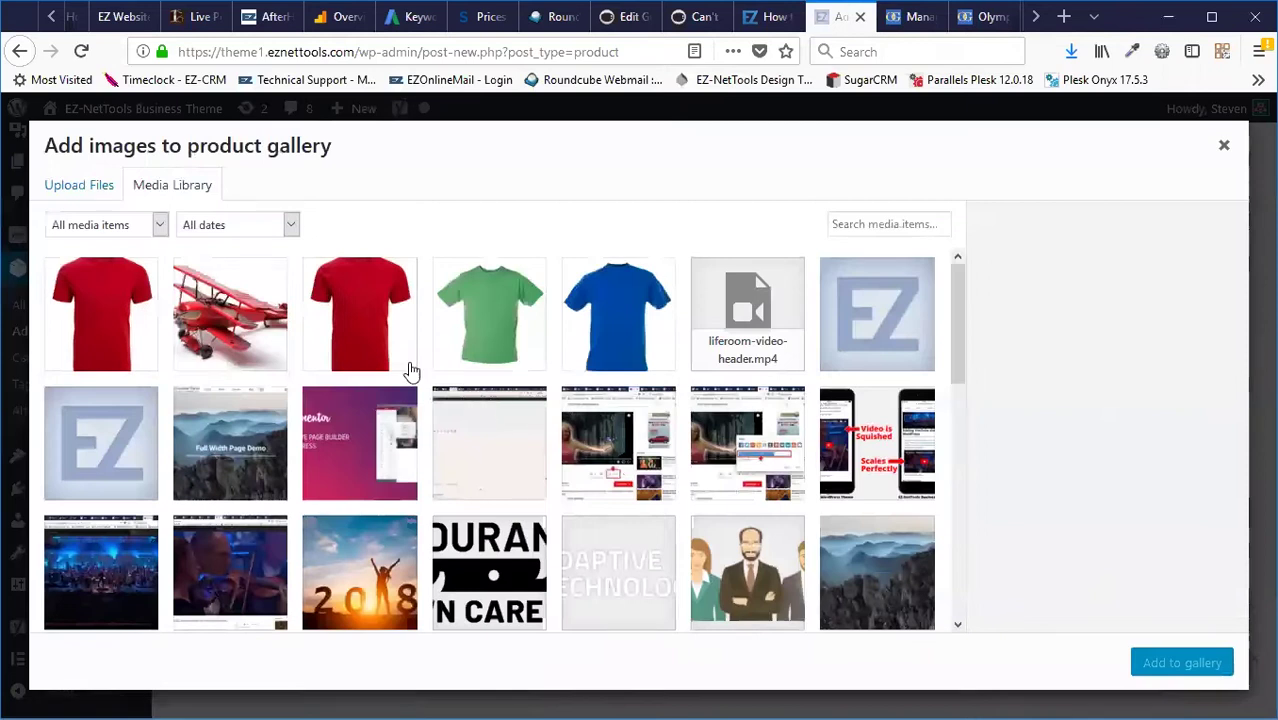
click(385, 315)
click(455, 313)
click(600, 325)
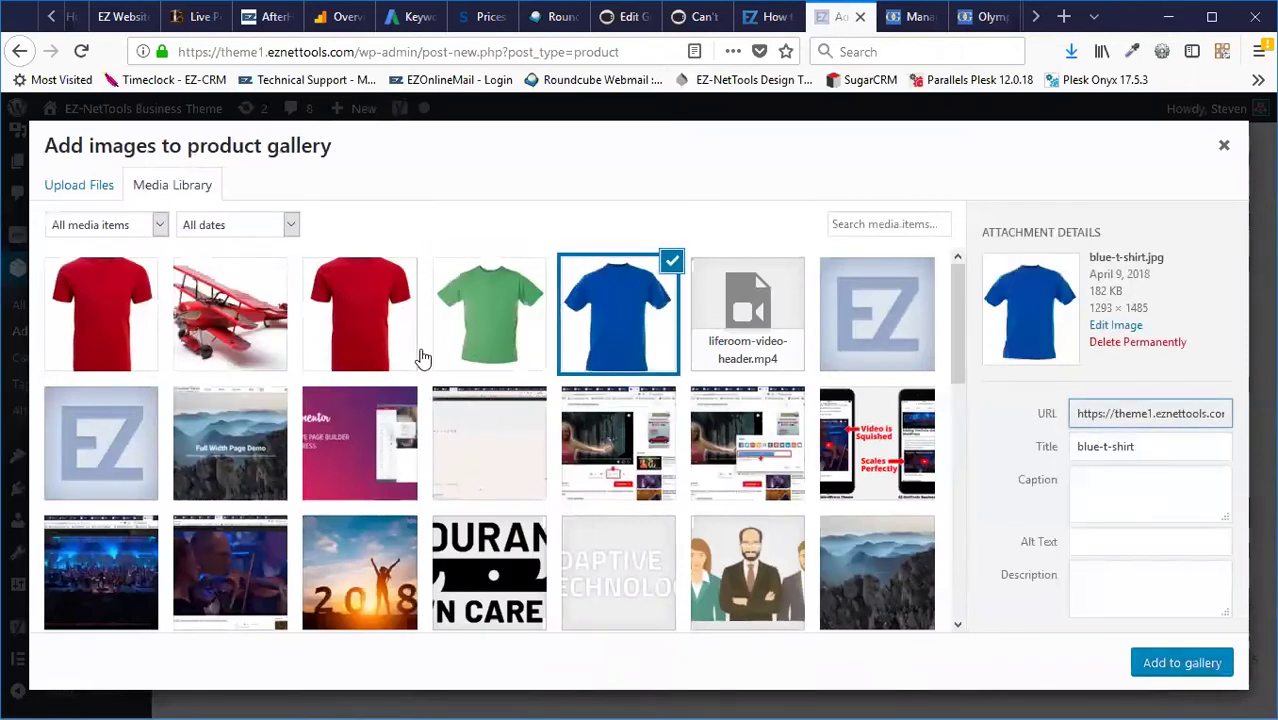
click(364, 326)
click(469, 314)
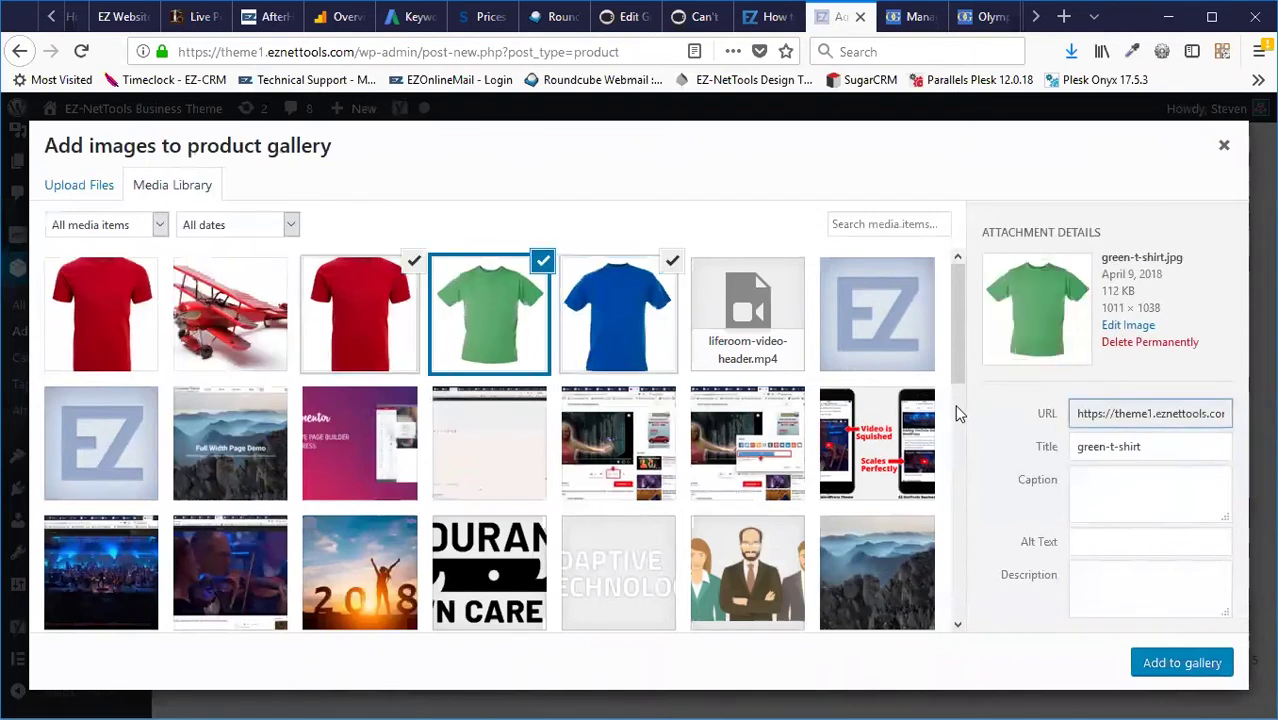
click(1165, 665)
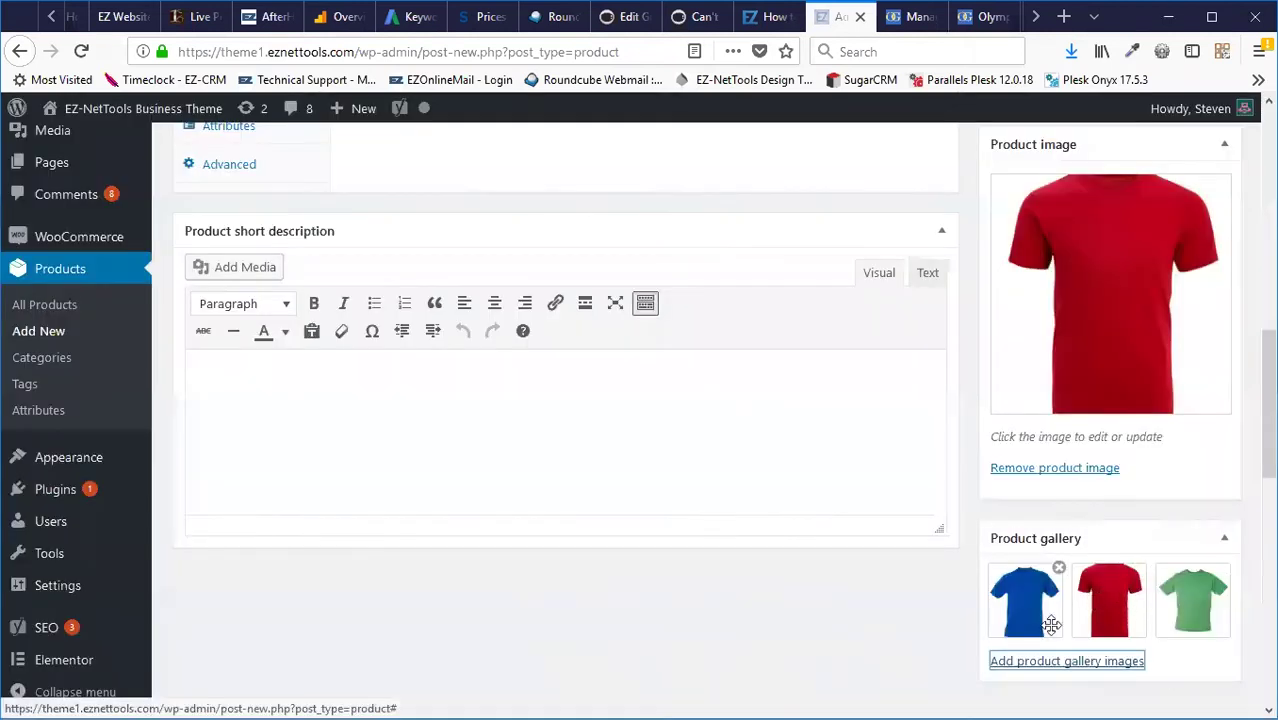
- Assign the product to the Physical Products category and publish it
scroll(1070, 582, up, 10)
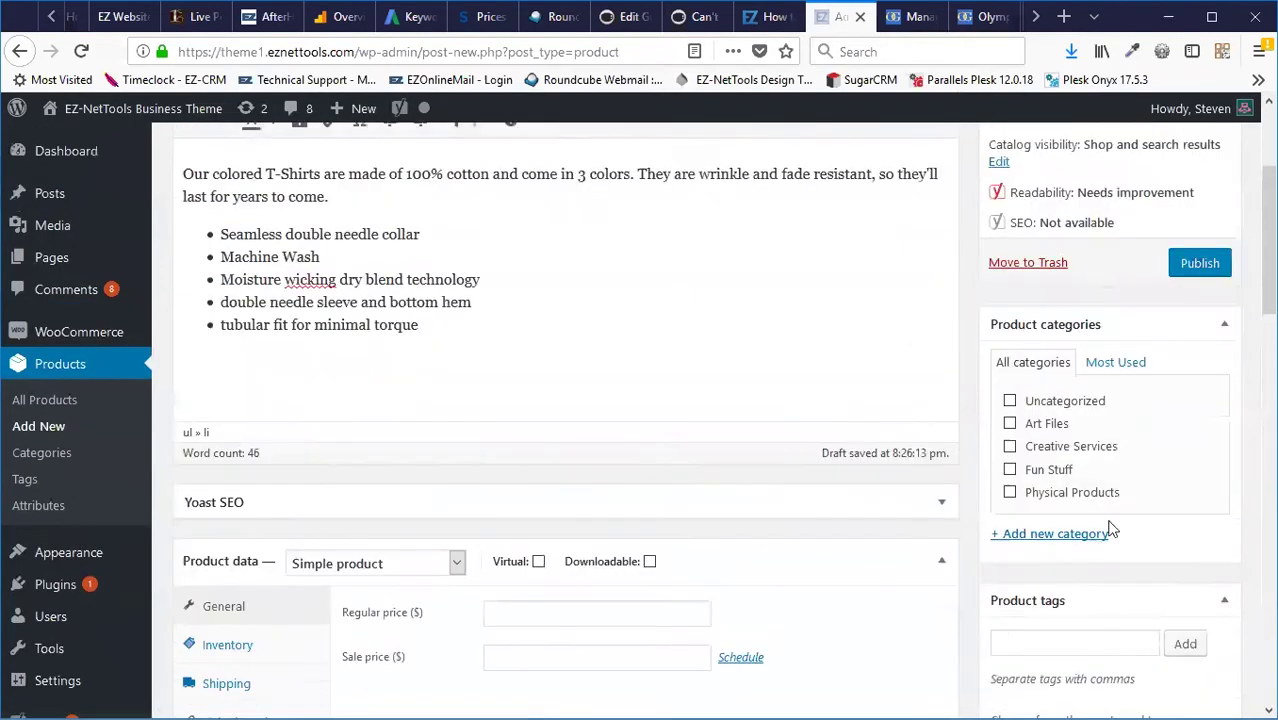
scroll(1110, 535, down, 3)
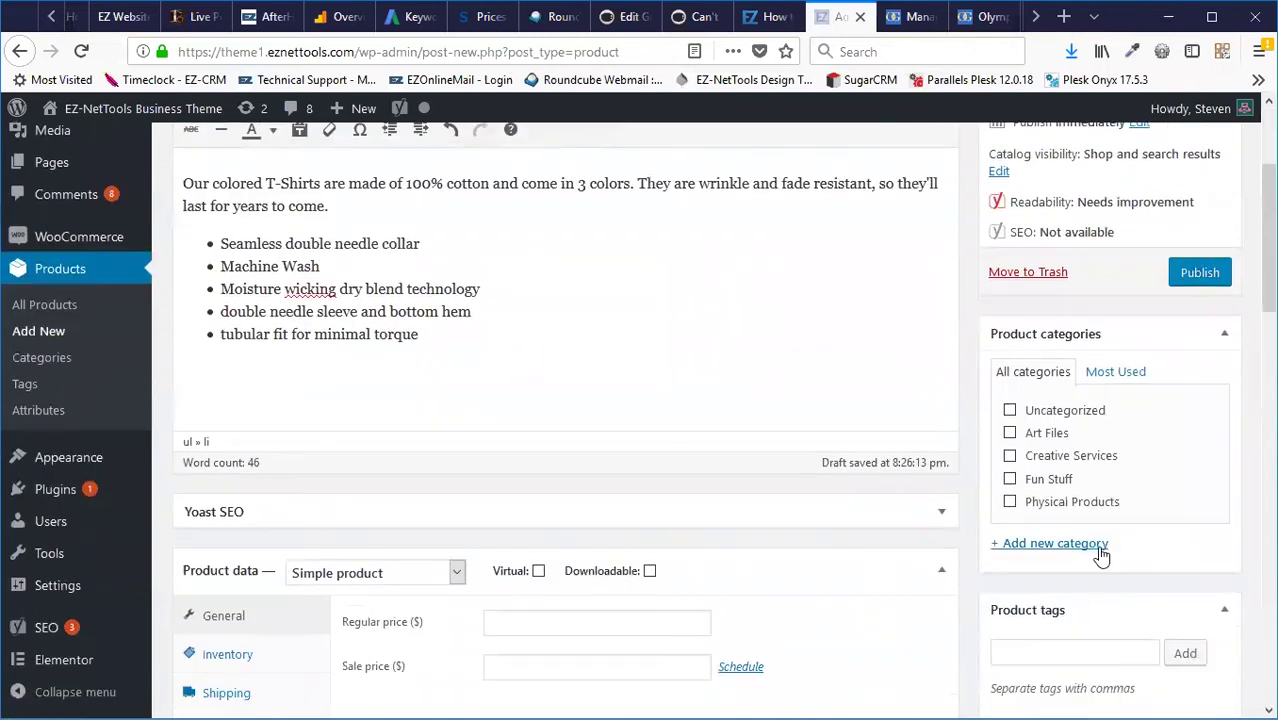
click(1078, 505)
click(1195, 285)
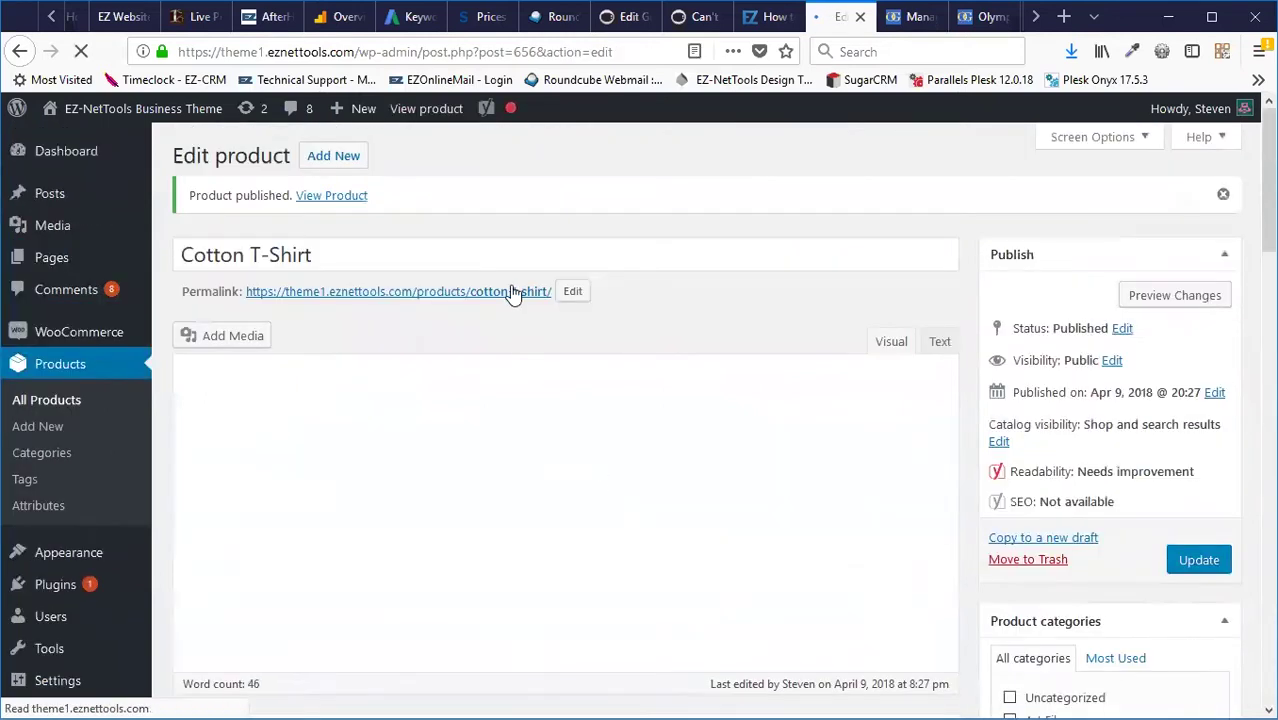
- View the live Cotton T-Shirt page and browse through its enlarged gallery images
click(410, 110)
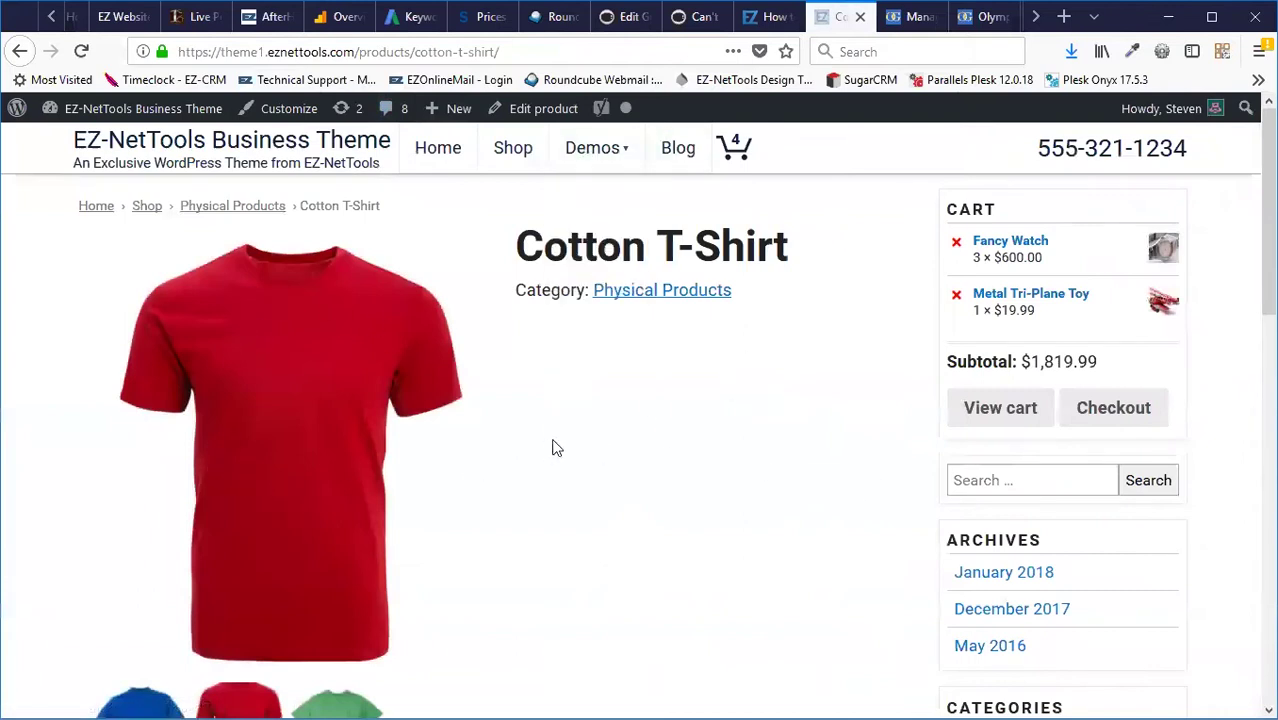
scroll(220, 430, down, 3)
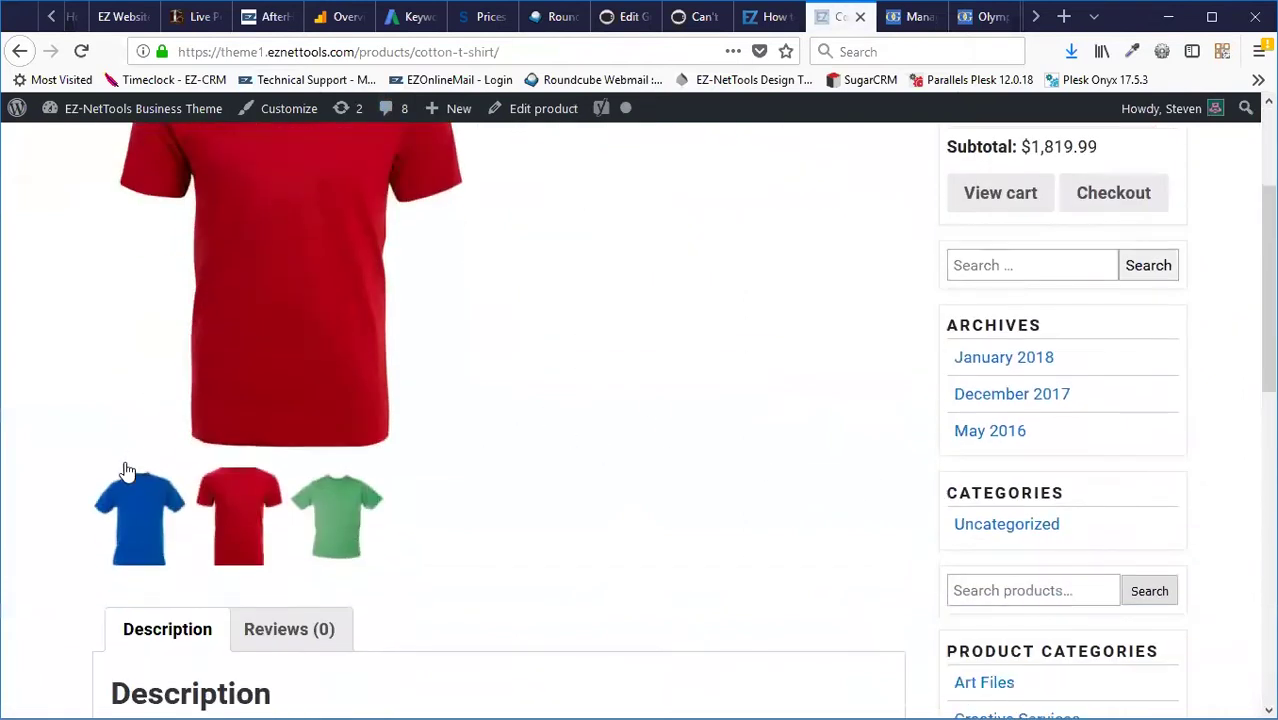
click(242, 522)
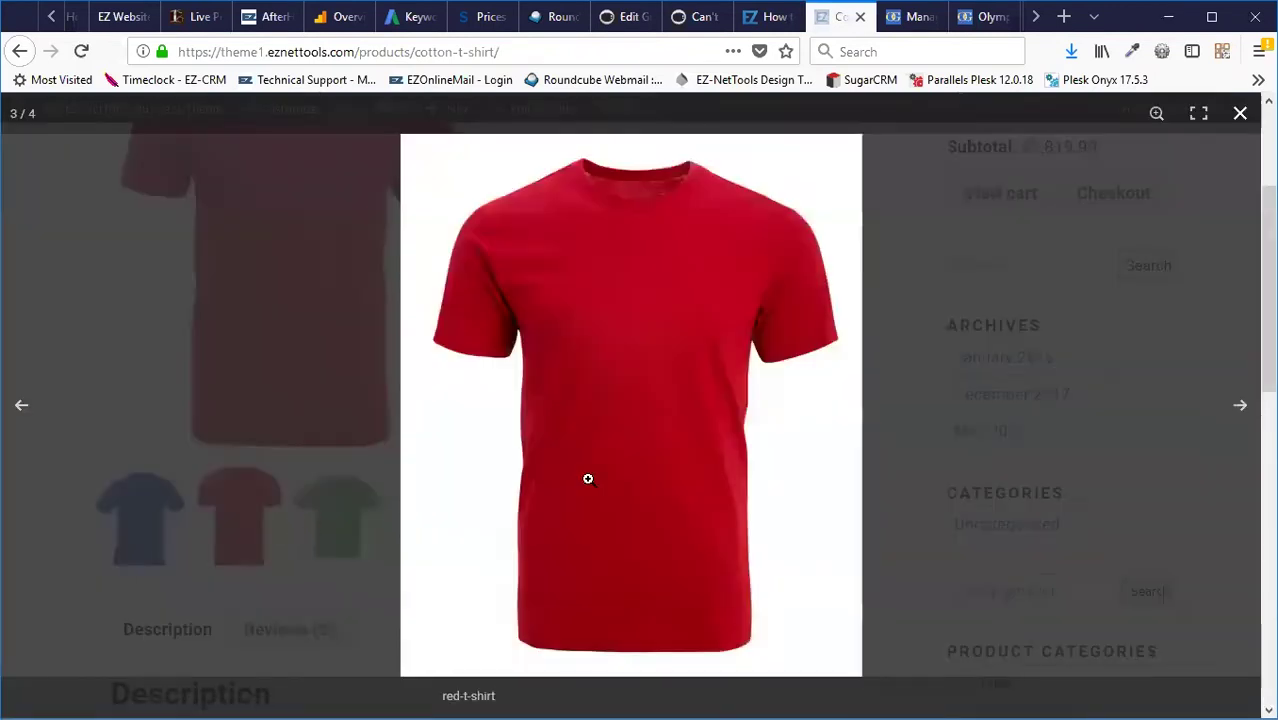
click(1240, 408)
click(1240, 408)
click(1240, 408)
click(990, 385)
scroll(796, 471, up, 3)
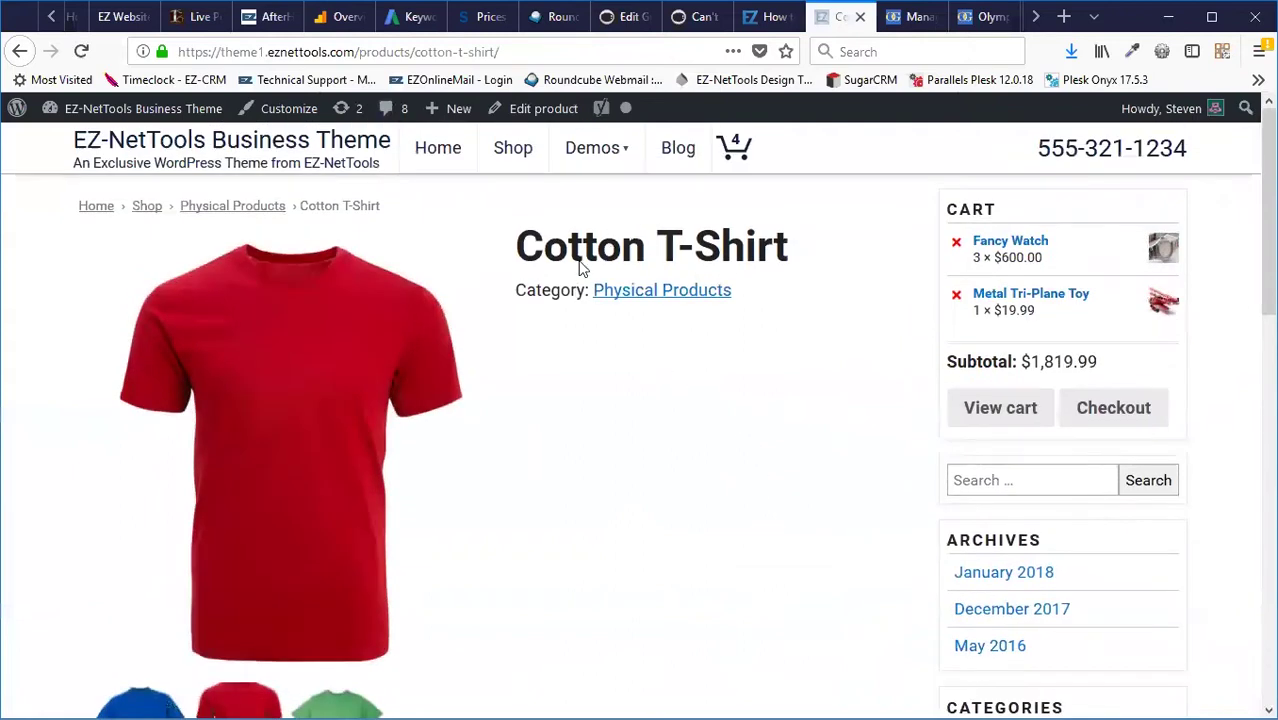
- Return to editing the Cotton T-Shirt and change its product type to Variable product
click(545, 109)
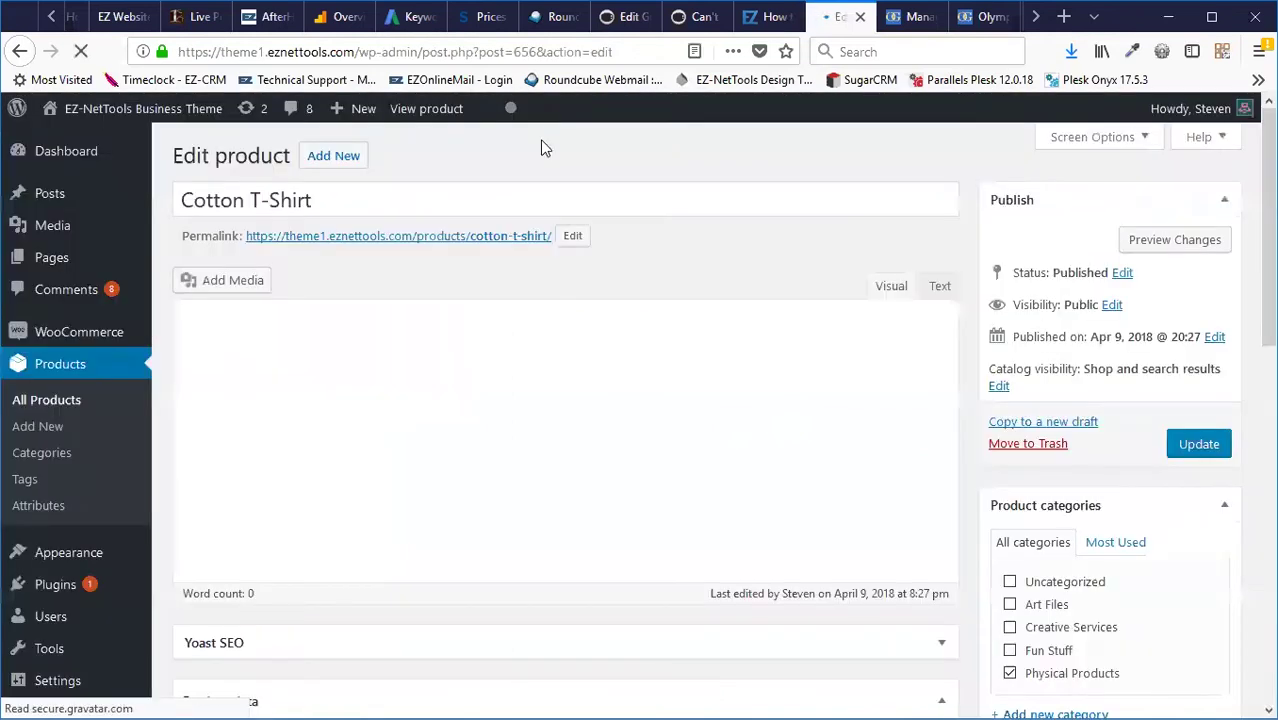
scroll(578, 306, down, 4)
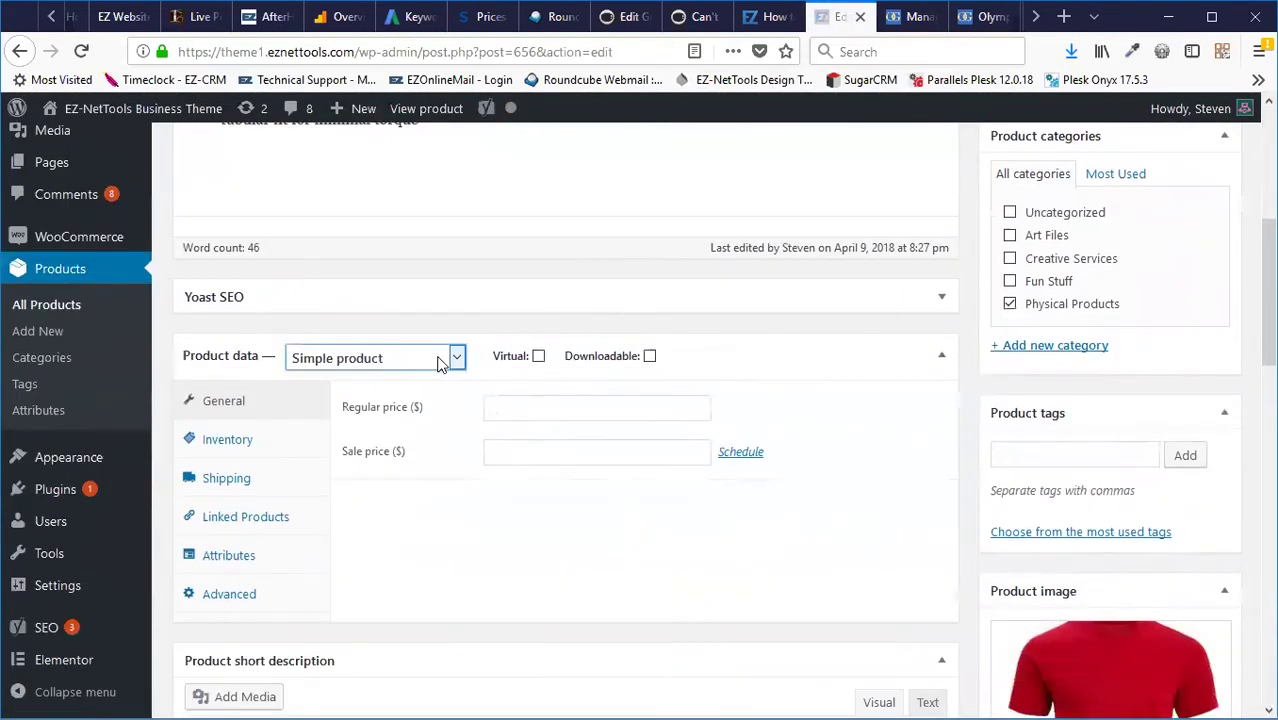
click(401, 364)
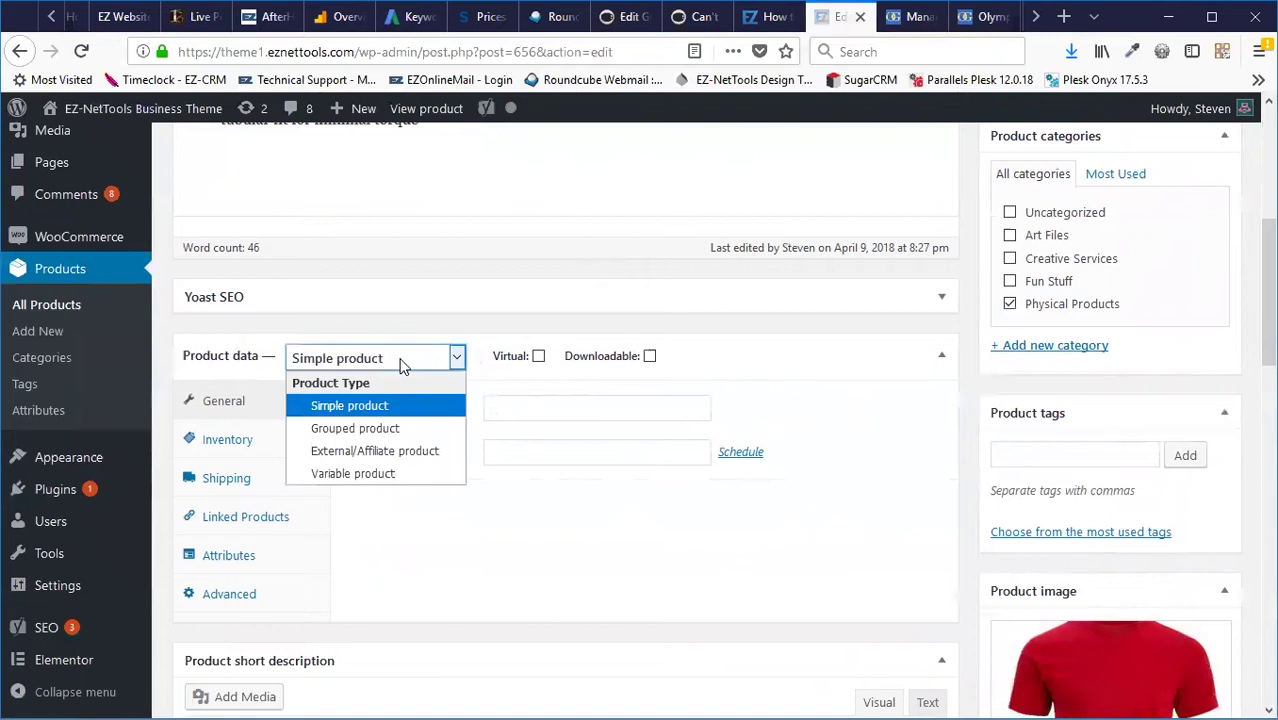
click(360, 474)
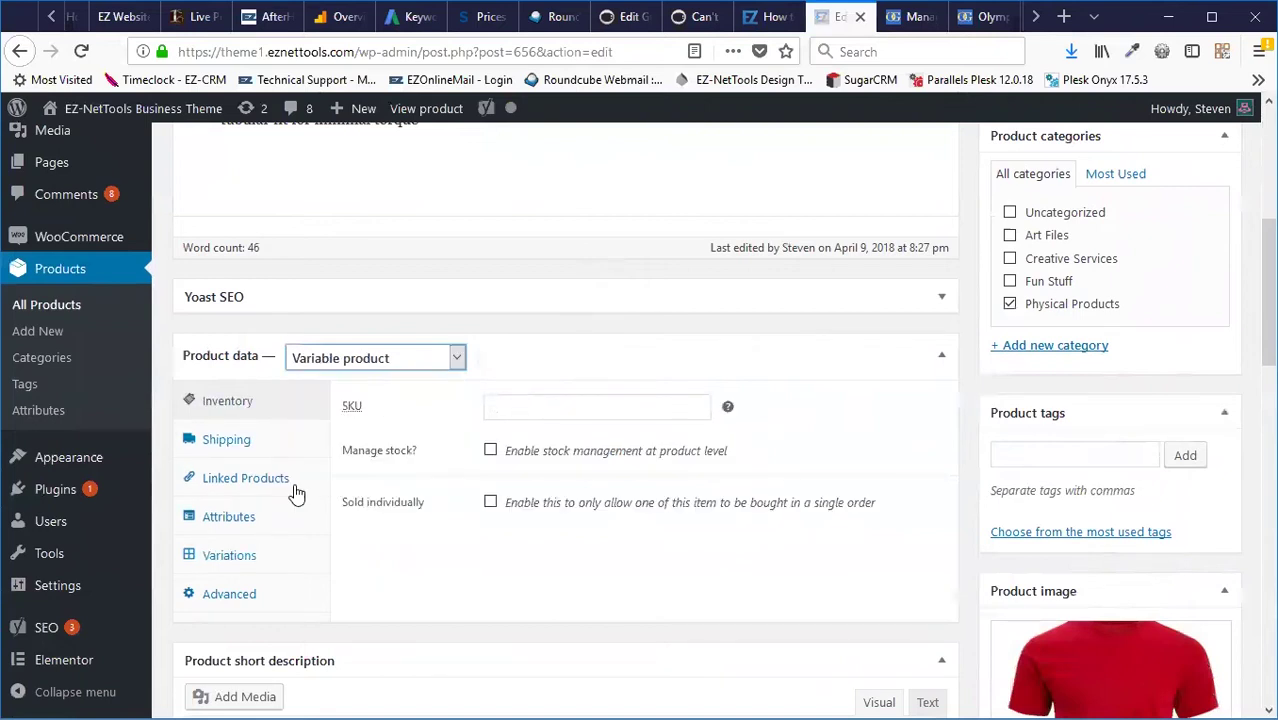
- Add a custom product attribute named Color to the Cotton T-Shirt
click(231, 522)
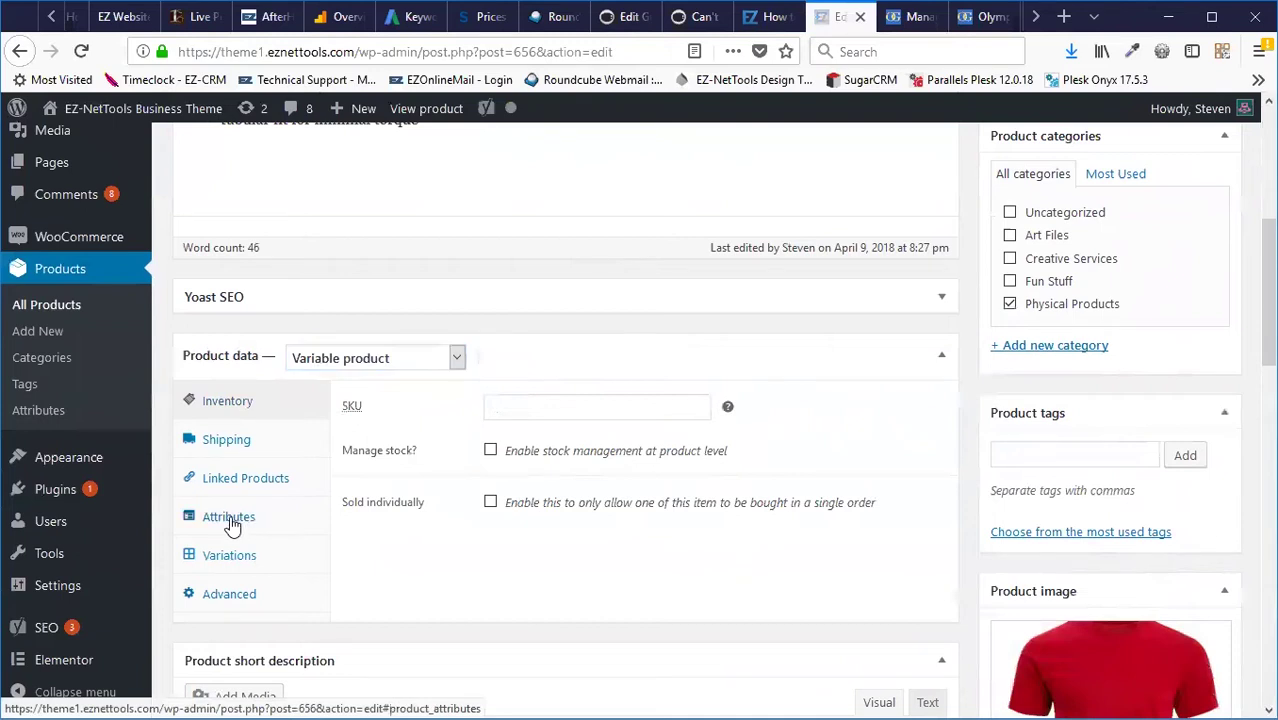
click(425, 404)
click(420, 423)
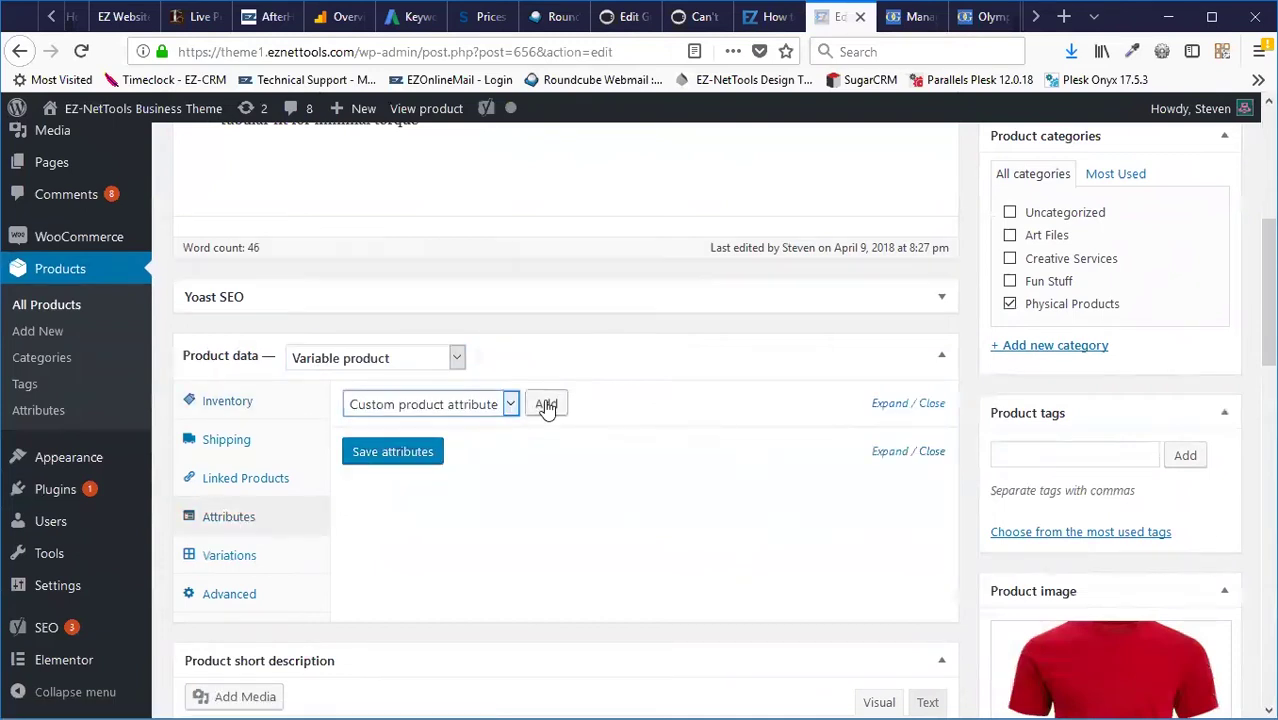
click(546, 405)
click(413, 519)
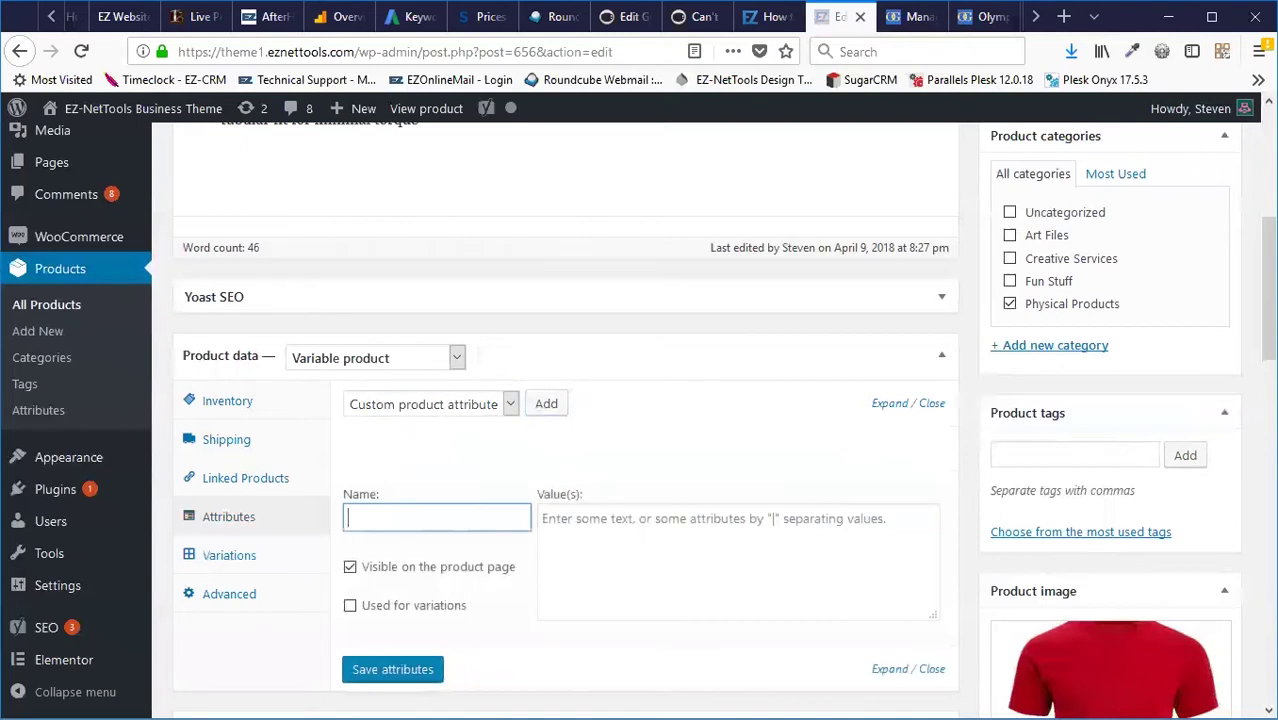
text(Color)
- Give the Color attribute the values Red | Blue | Green, enable it for variations and save the attributes
click(648, 531)
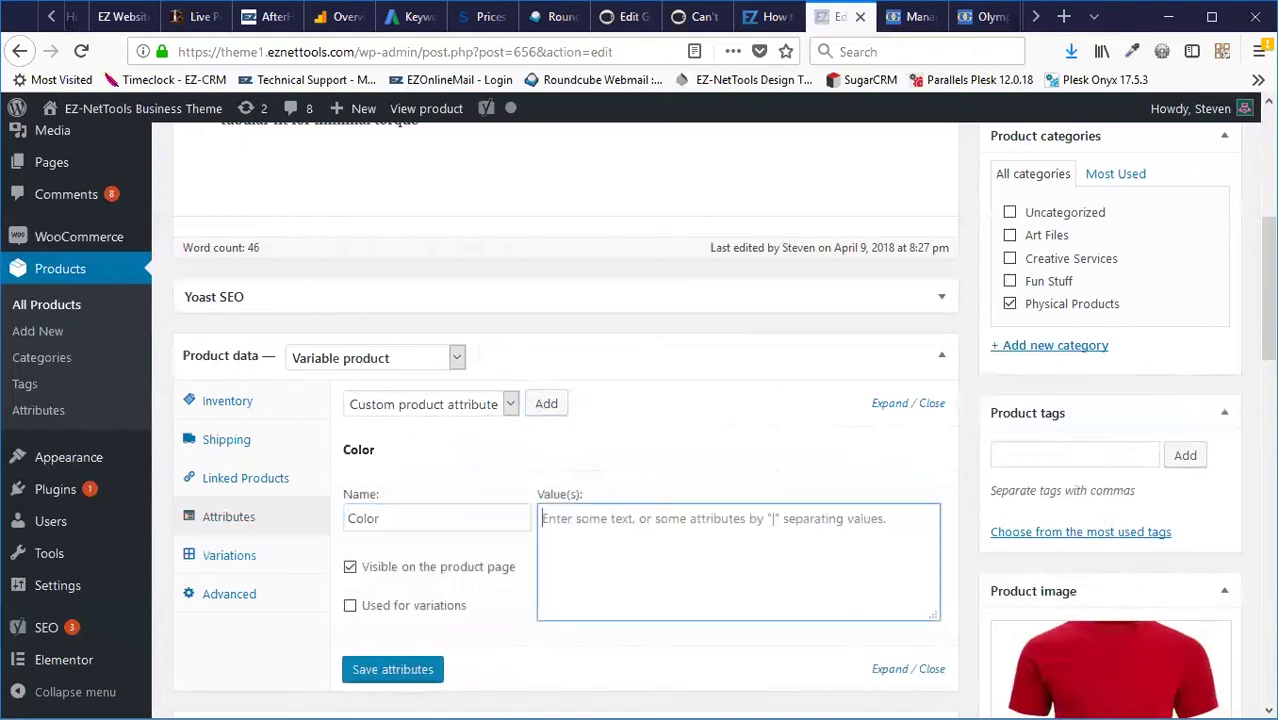
text(Red |)
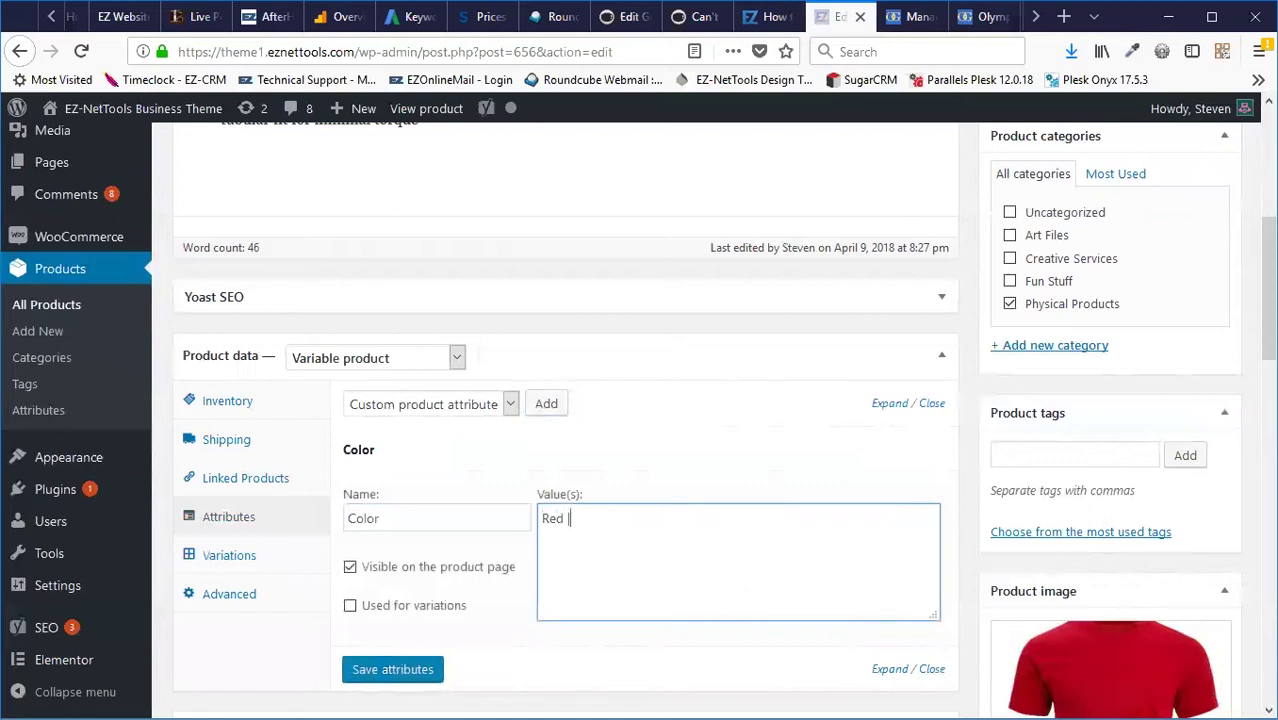
text(Blue | Green)
click(378, 615)
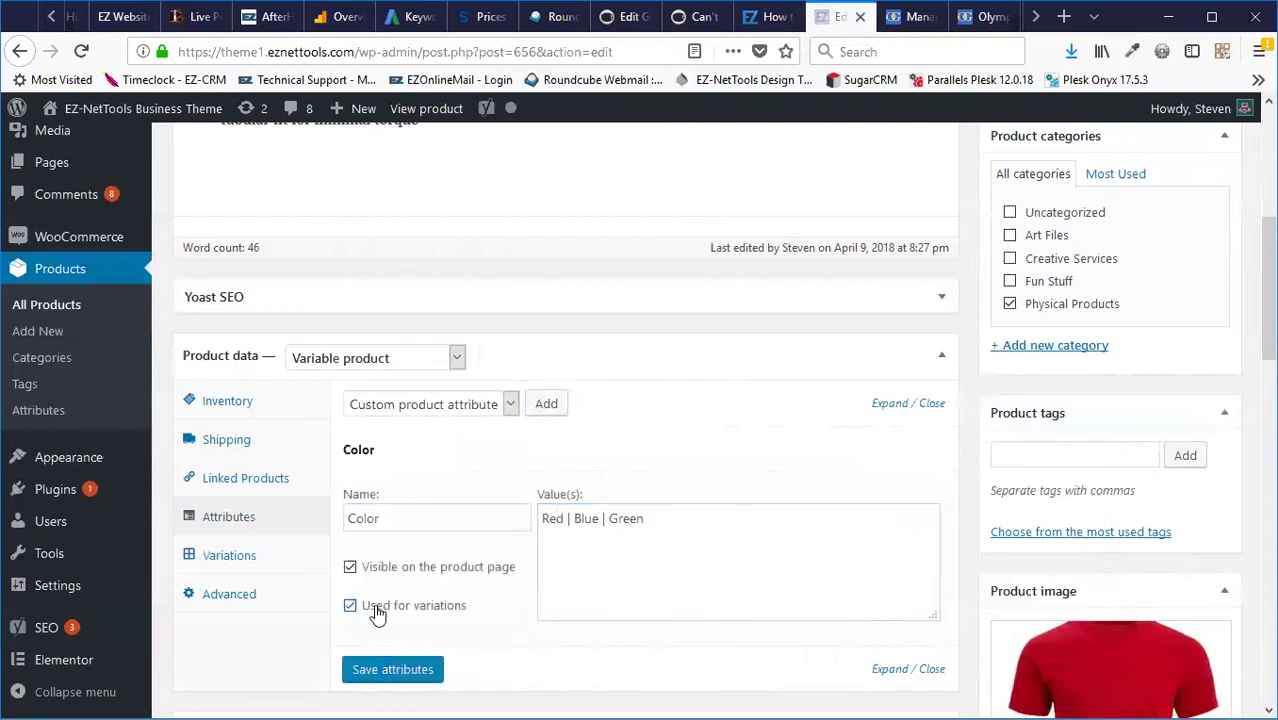
click(398, 670)
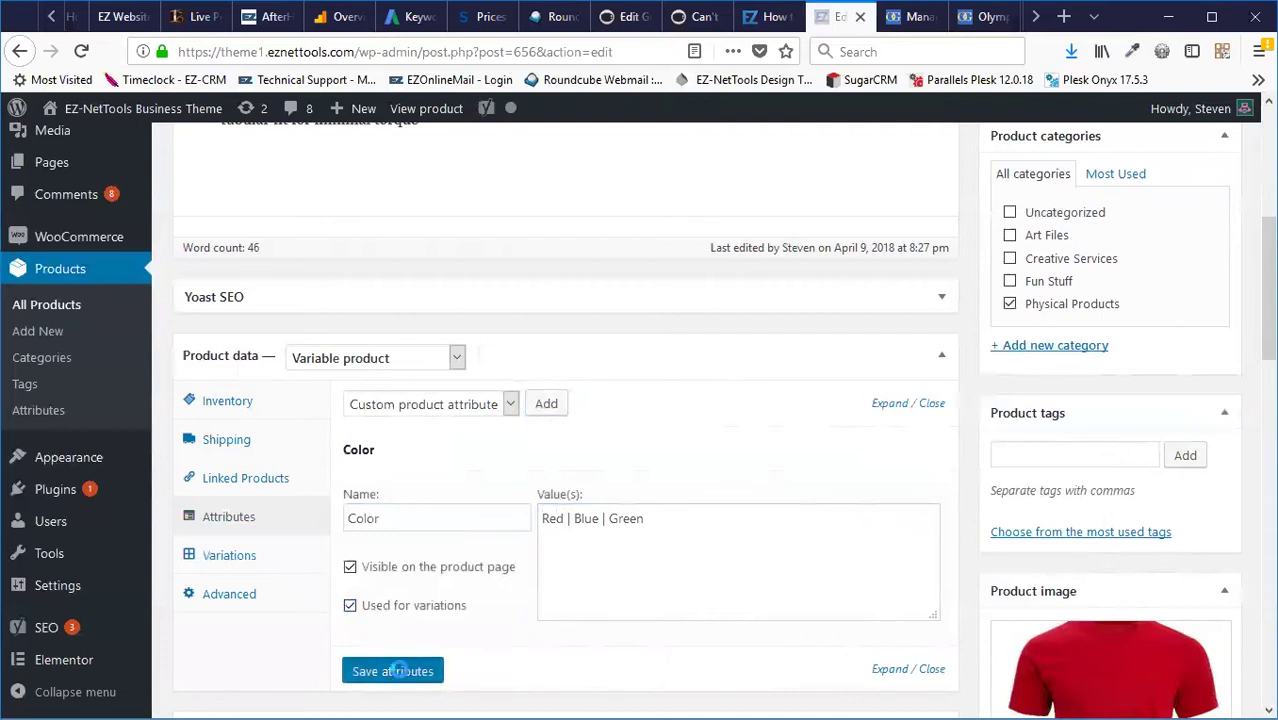
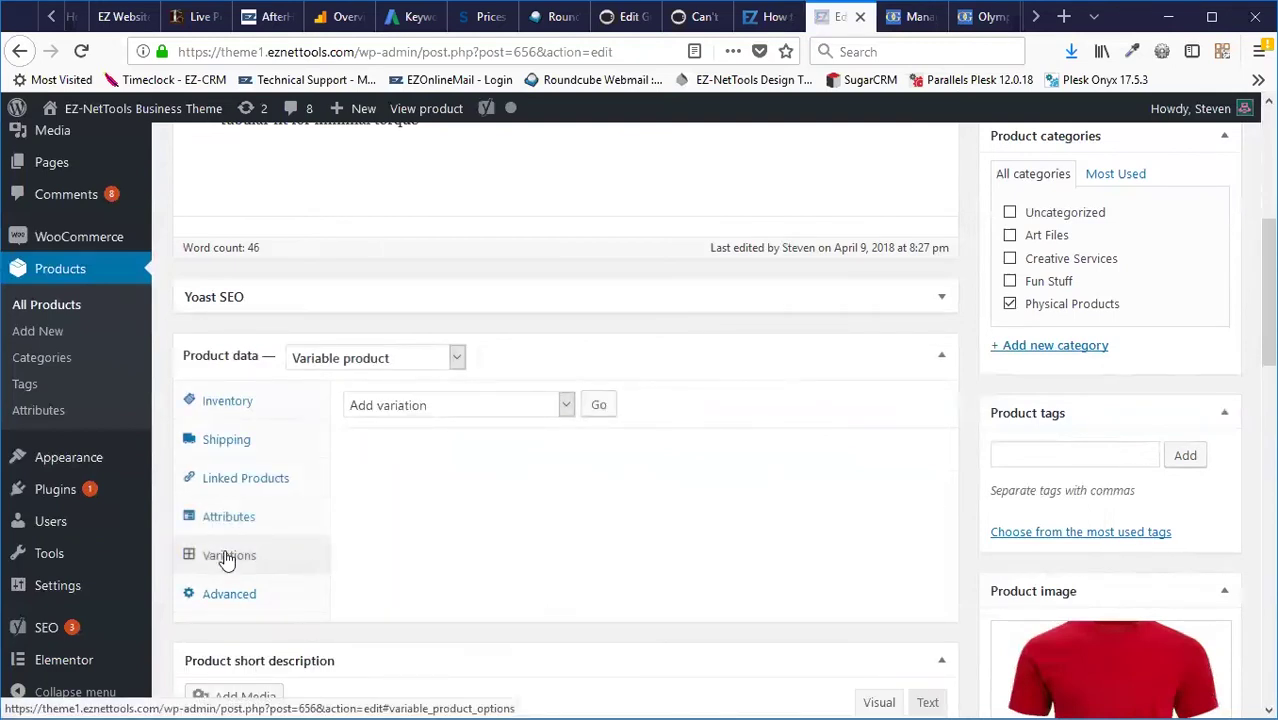
- Create variations from all attributes of the Cotton T-Shirt and update the product
click(500, 408)
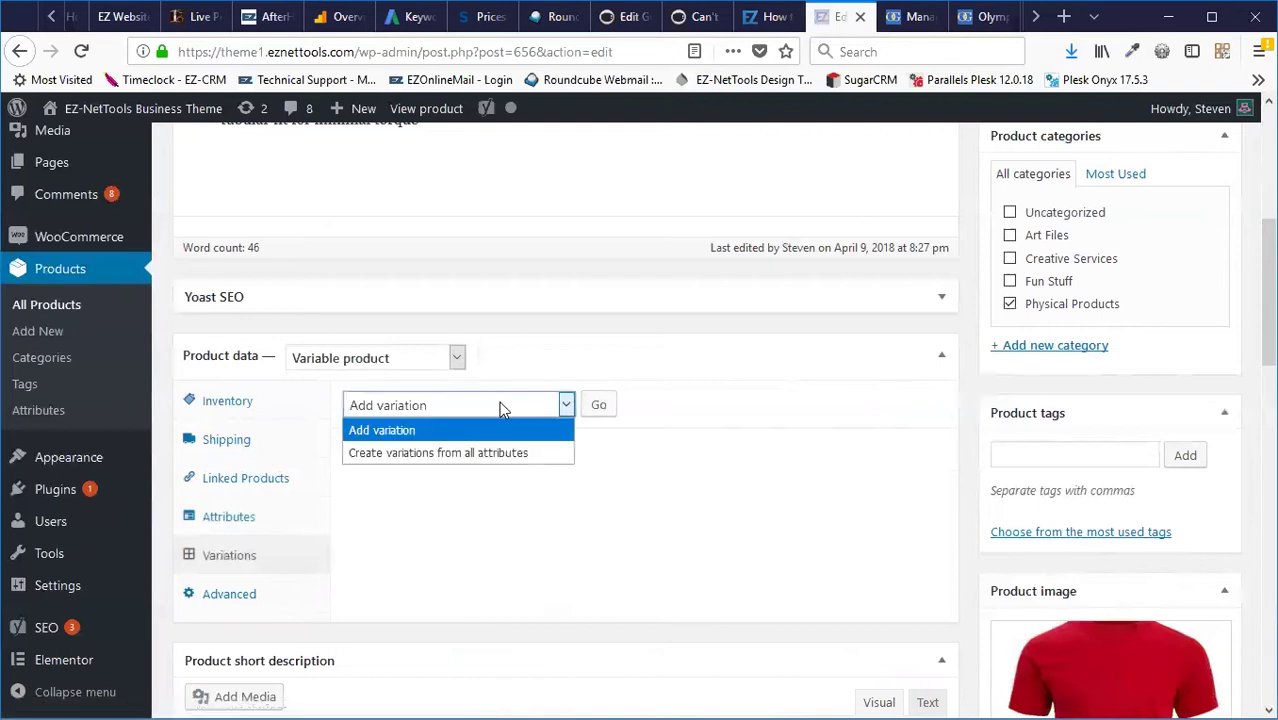
click(408, 452)
click(599, 403)
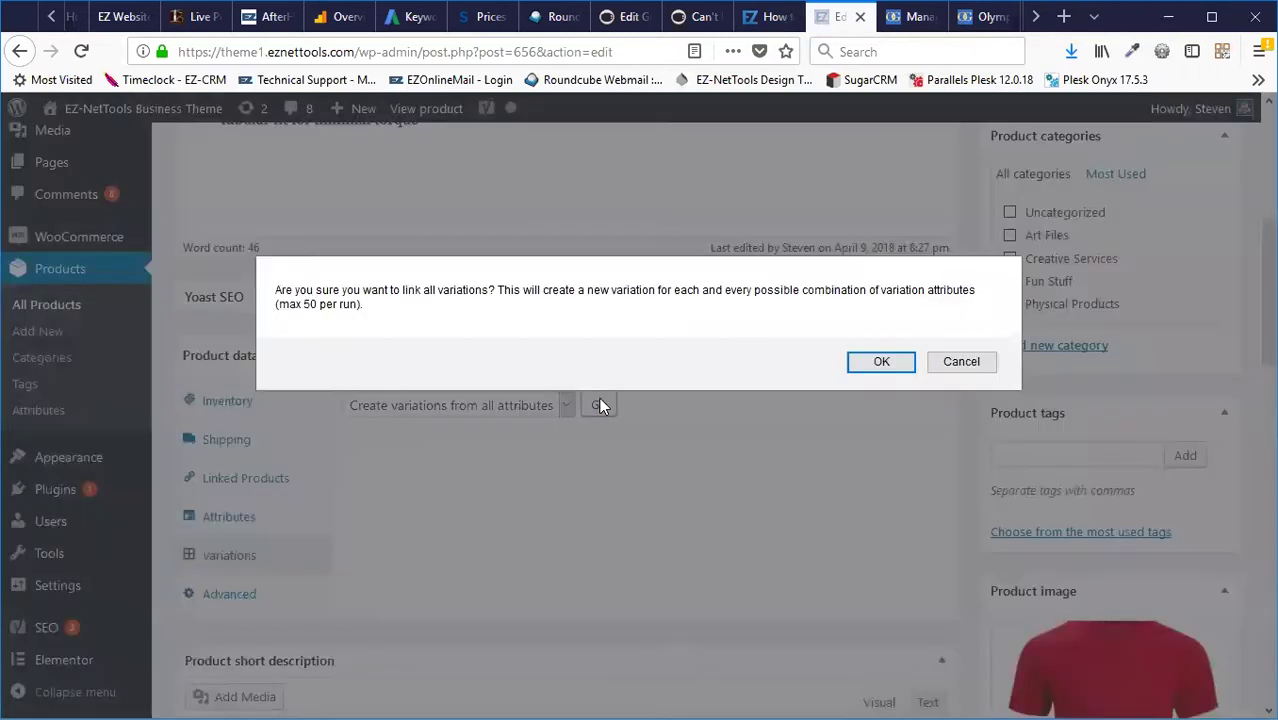
click(885, 363)
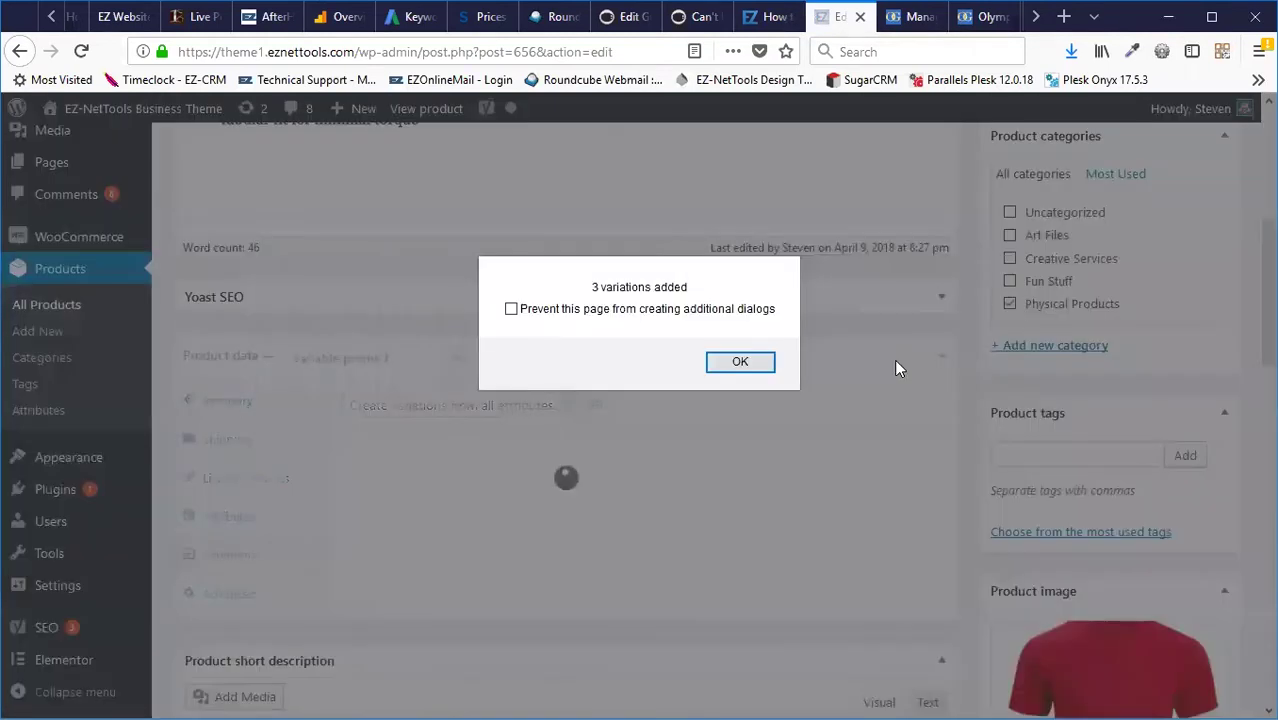
click(720, 363)
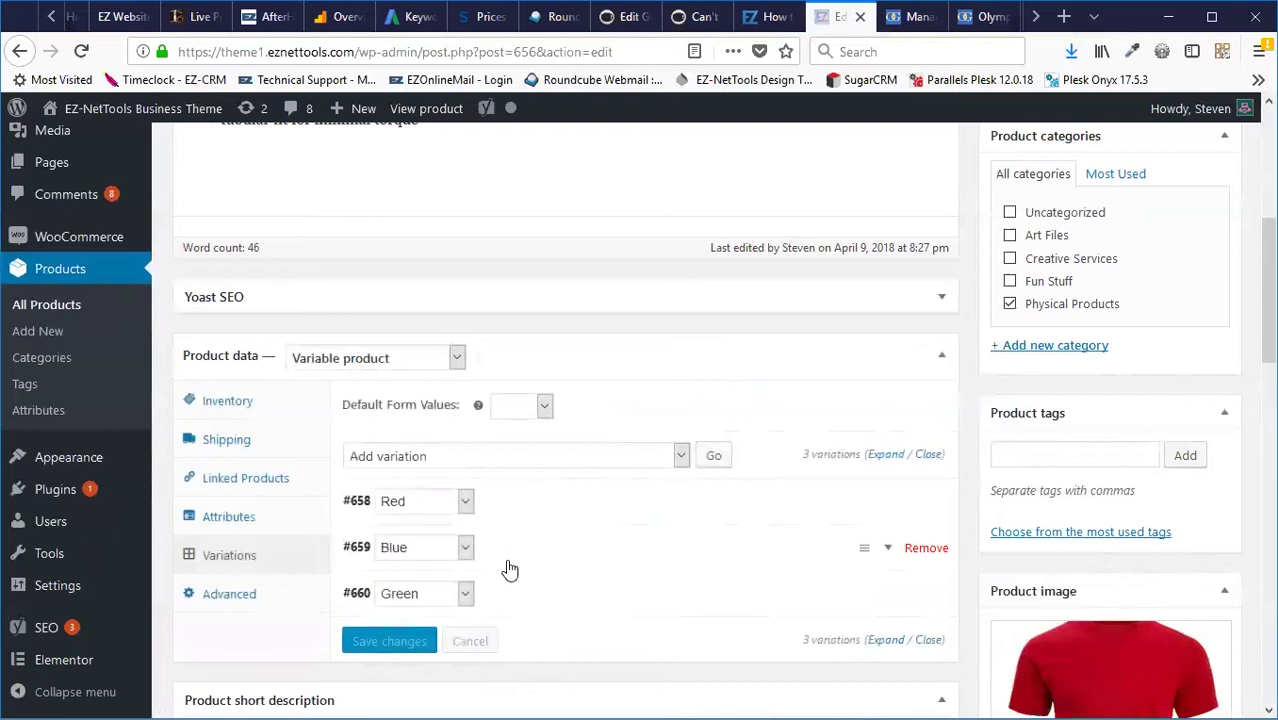
scroll(806, 554, up, 5)
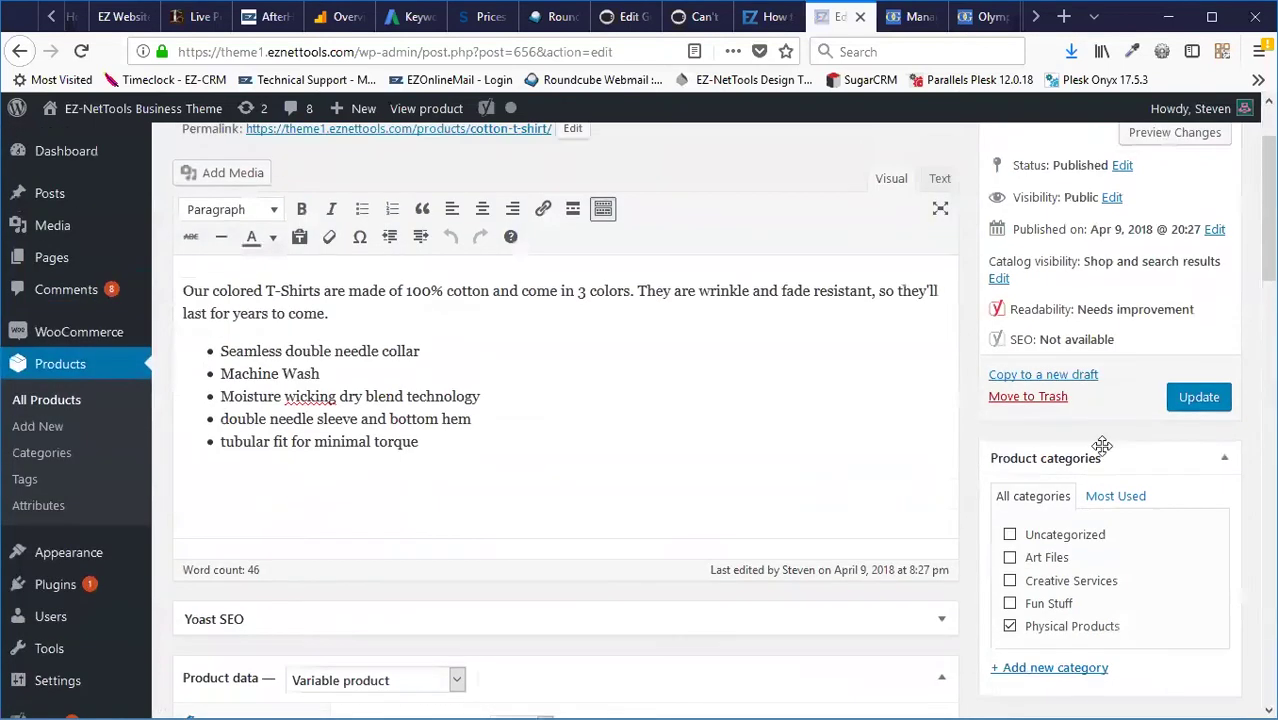
click(1196, 397)
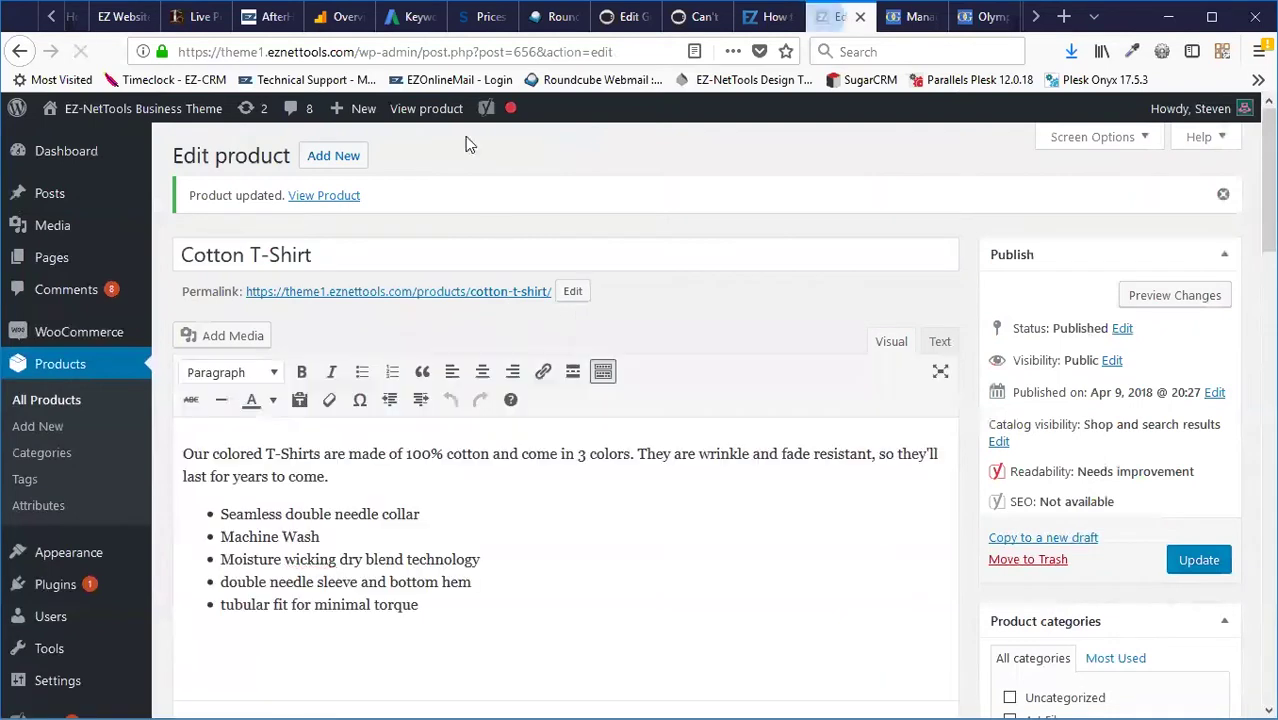
- View the live Cotton T-Shirt page and check the product's availability notice
click(425, 108)
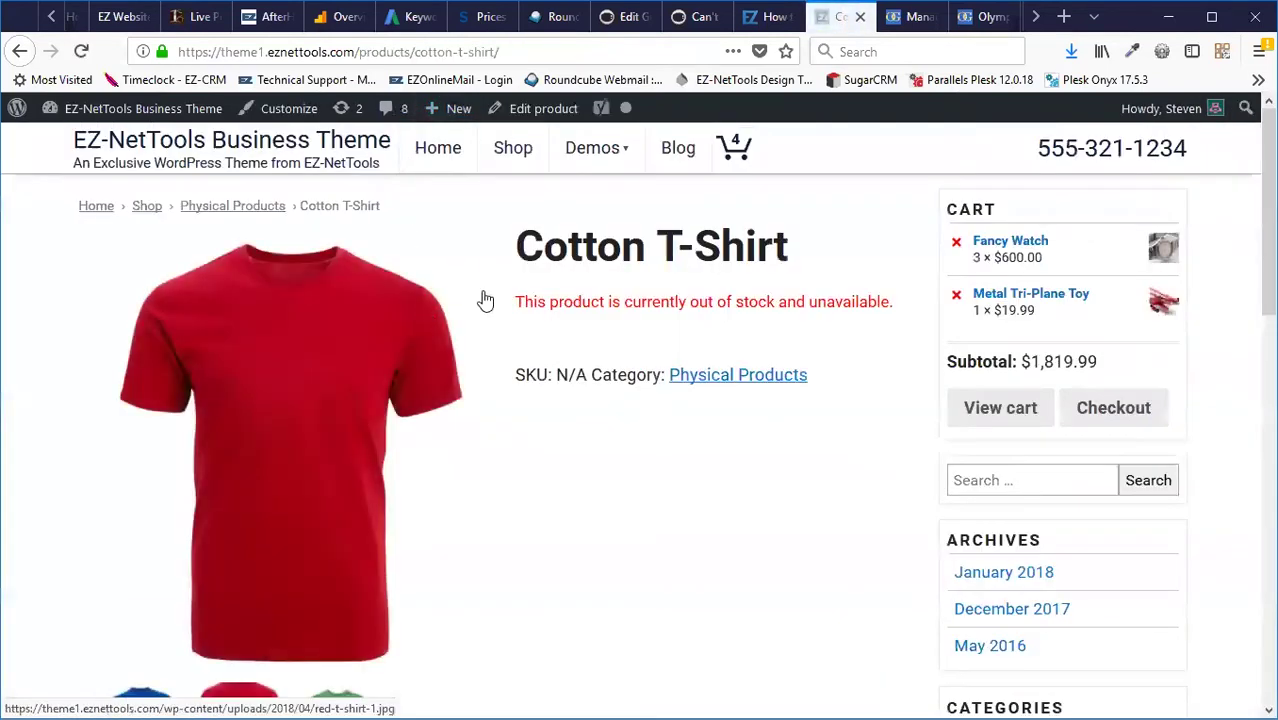
drag(524, 300, 889, 300)
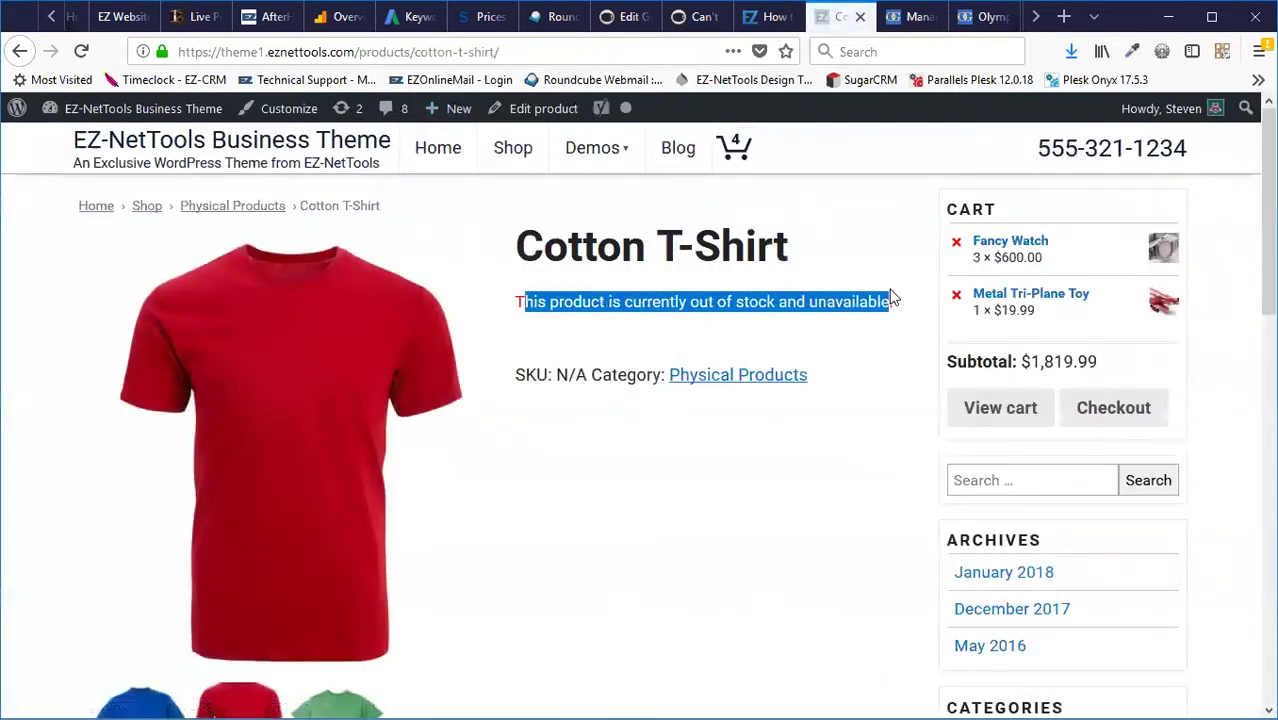
click(886, 300)
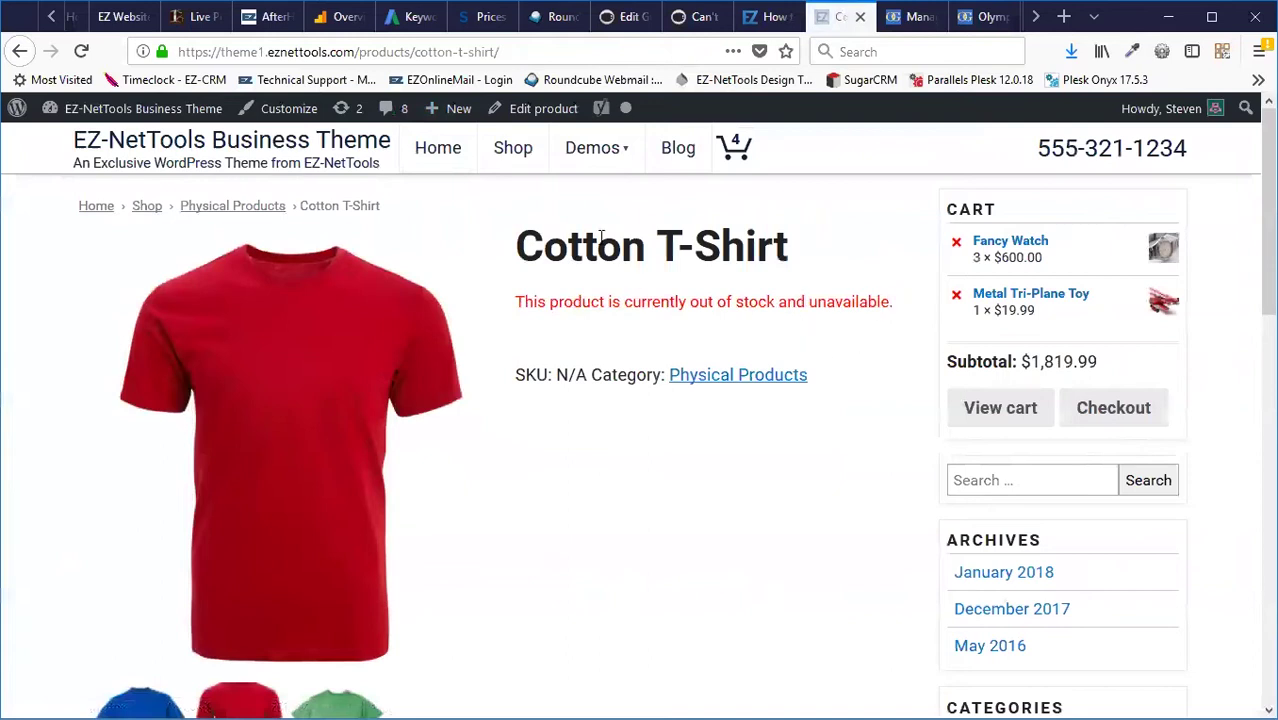
- Return to editing the Cotton T-Shirt and expand the details of all its color variations
click(528, 118)
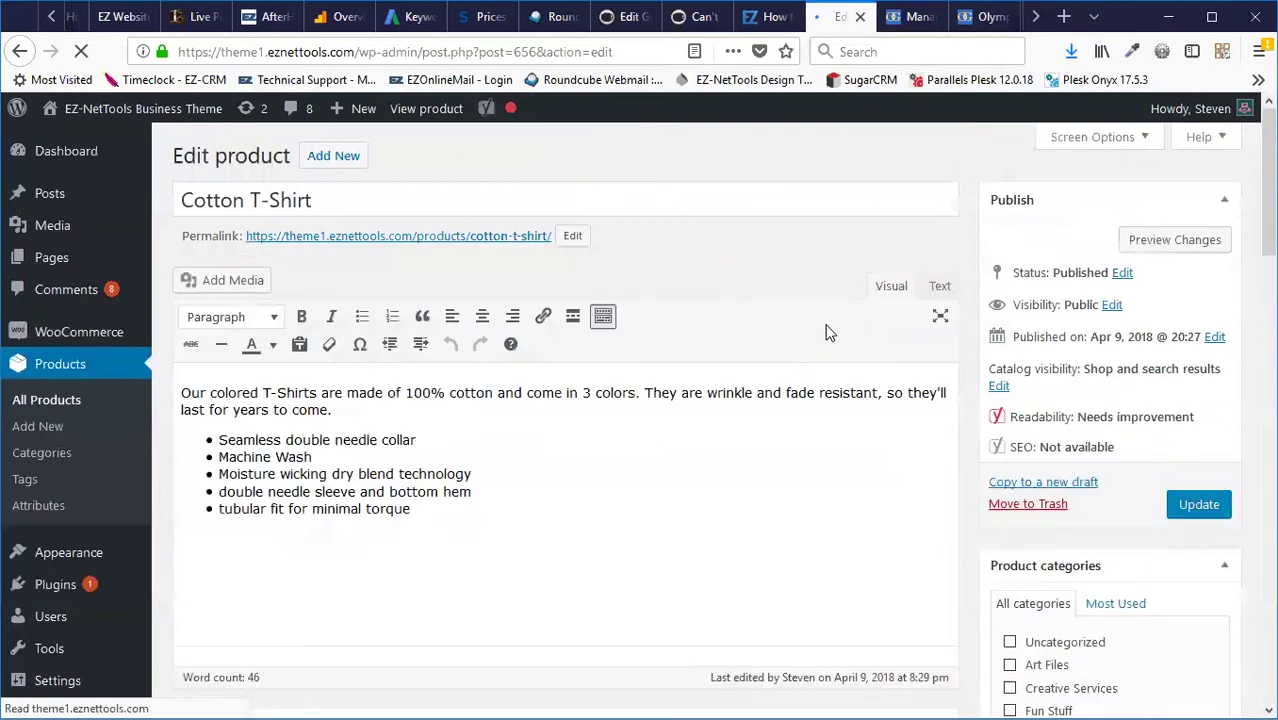
scroll(815, 295, down, 8)
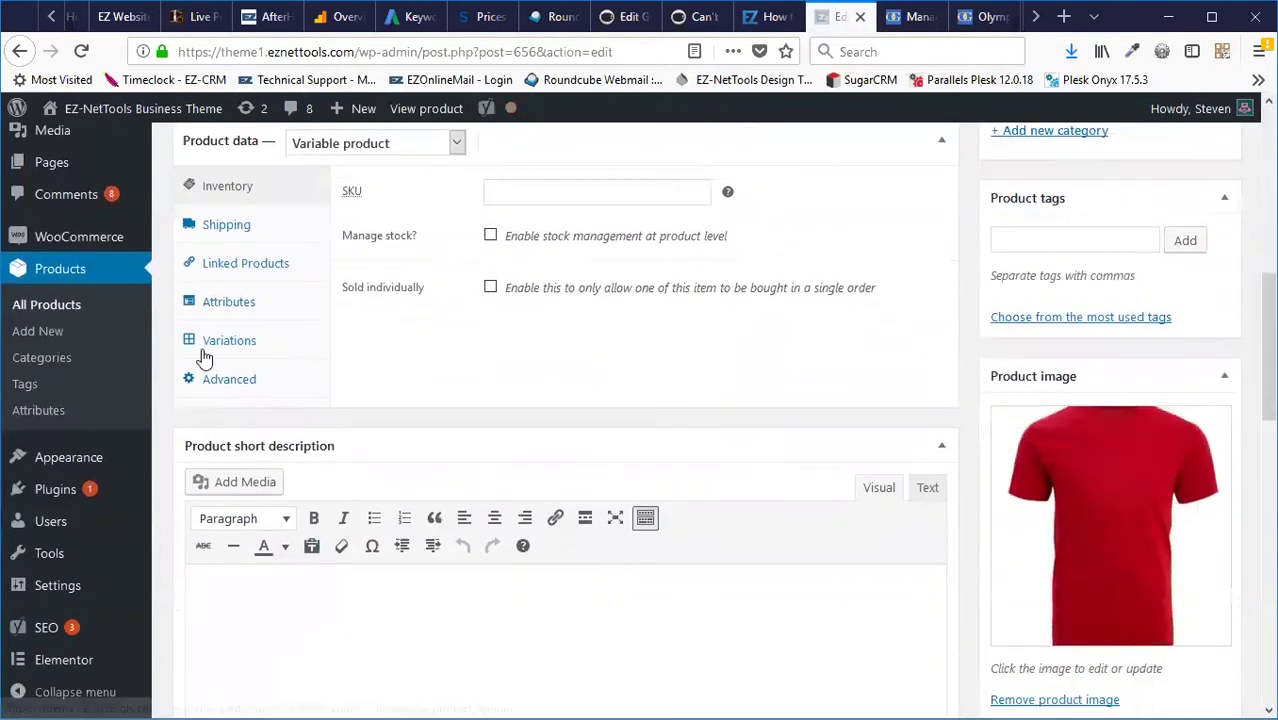
click(205, 350)
click(617, 296)
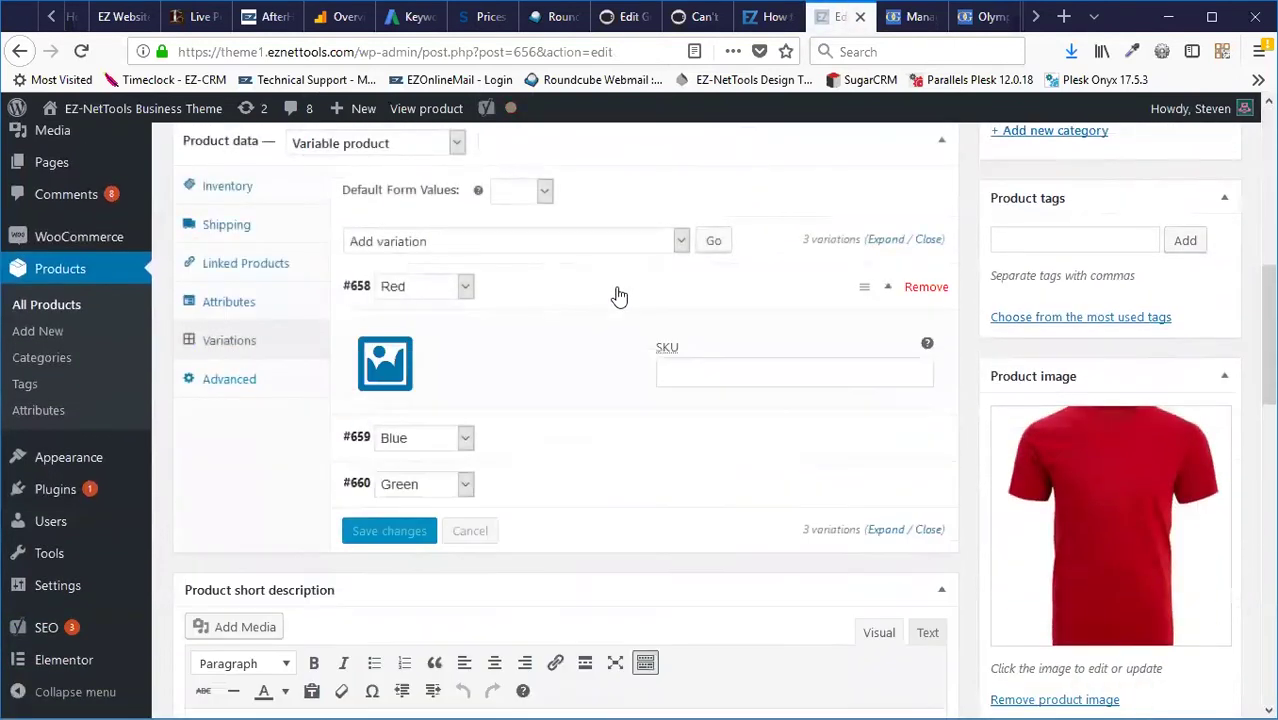
click(619, 296)
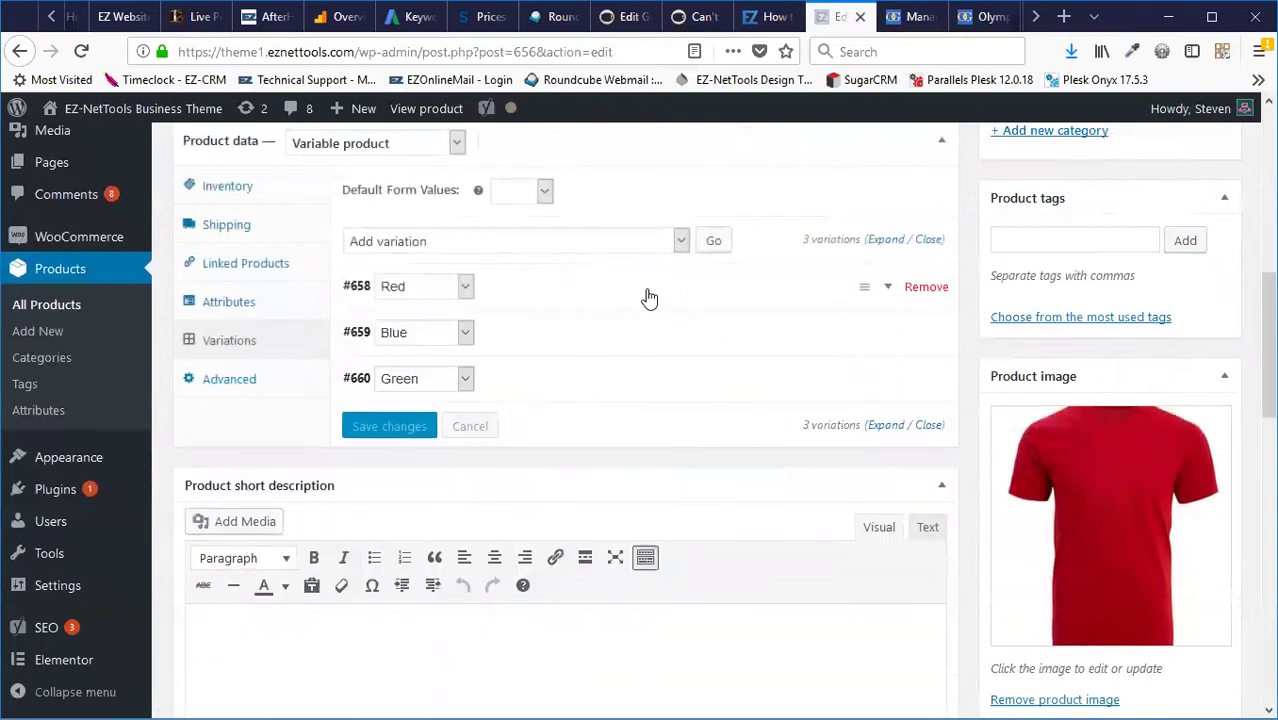
click(638, 302)
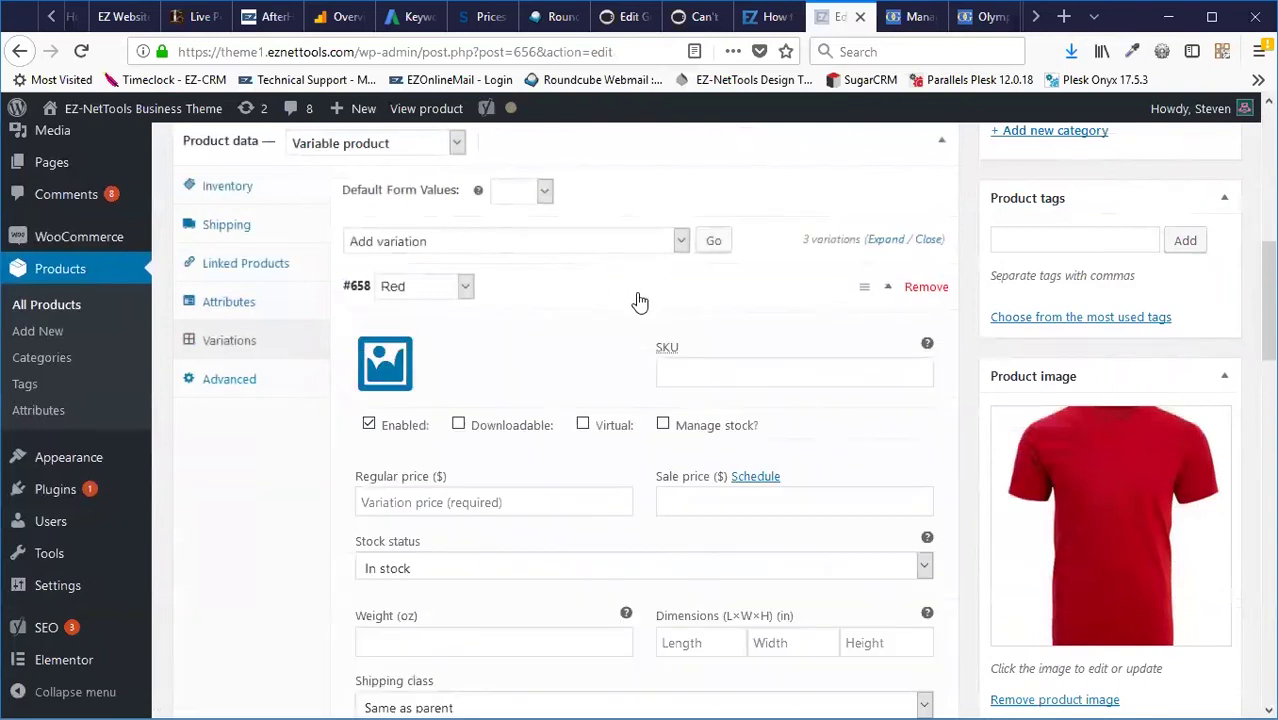
click(886, 239)
- Set the Red variation's regular price to $20
scroll(846, 231, down, 2)
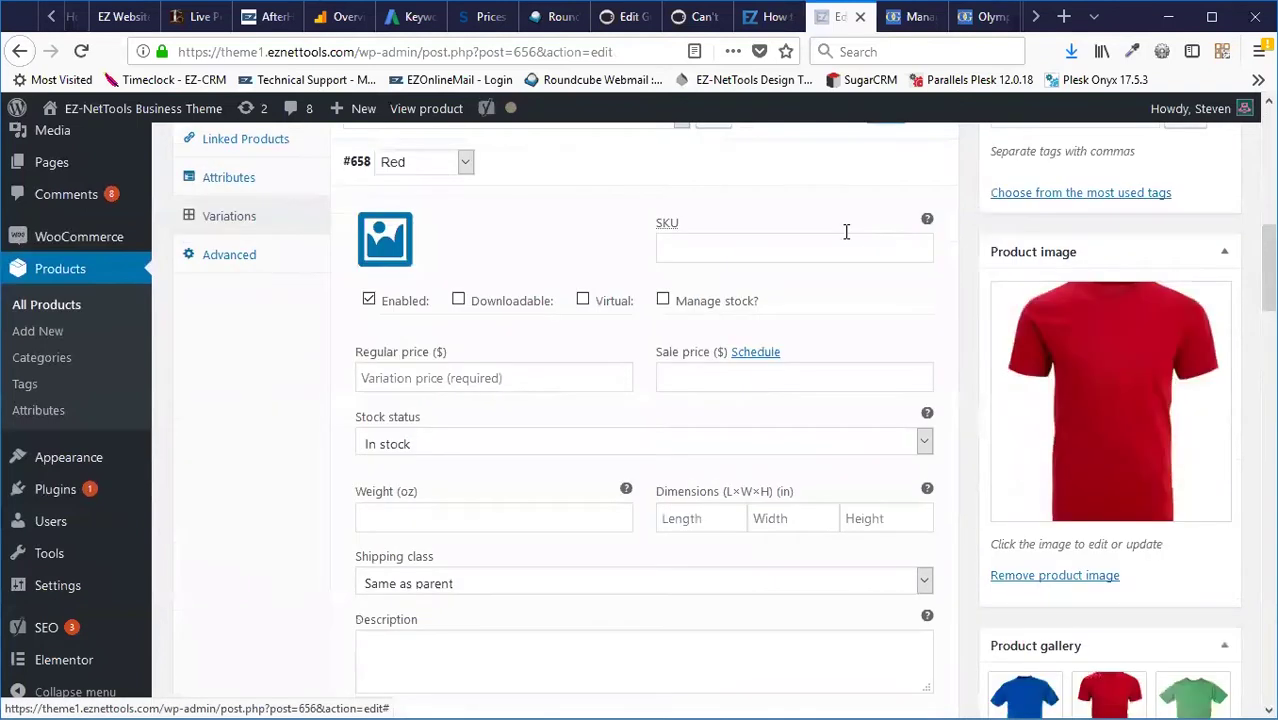
scroll(846, 231, down, 10)
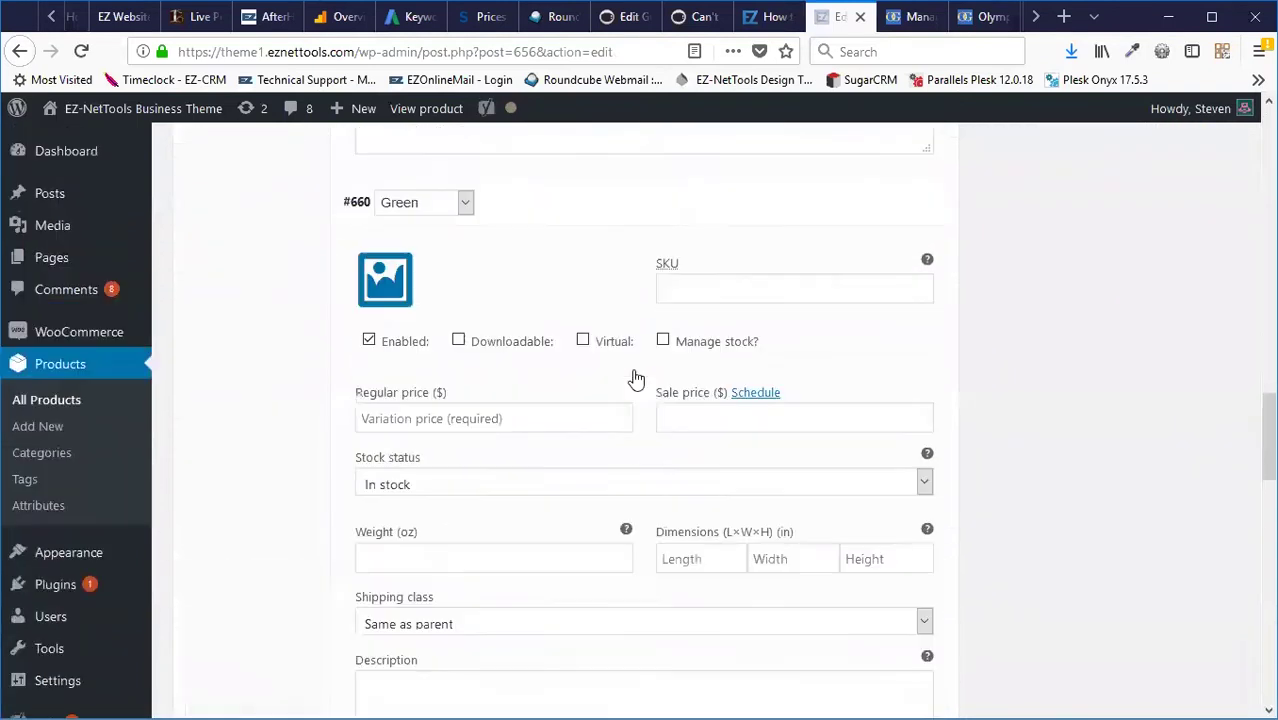
scroll(636, 379, up, 5)
click(430, 437)
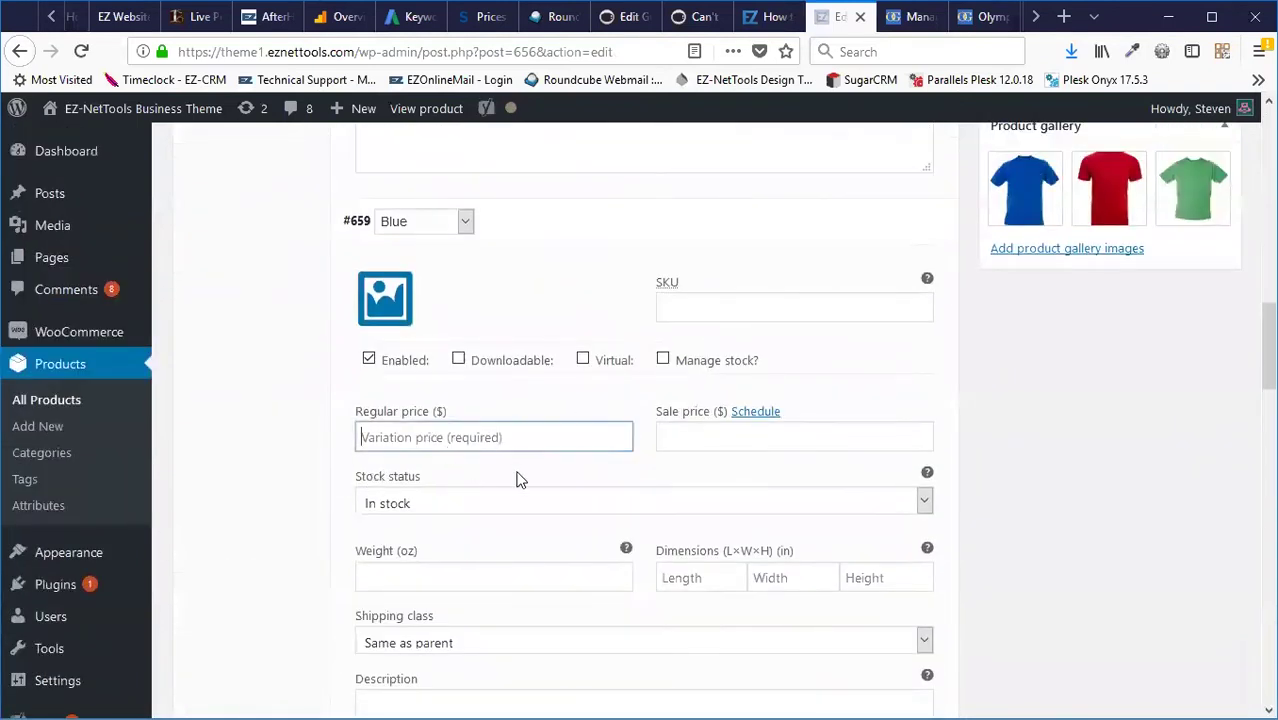
scroll(500, 460, up, 6)
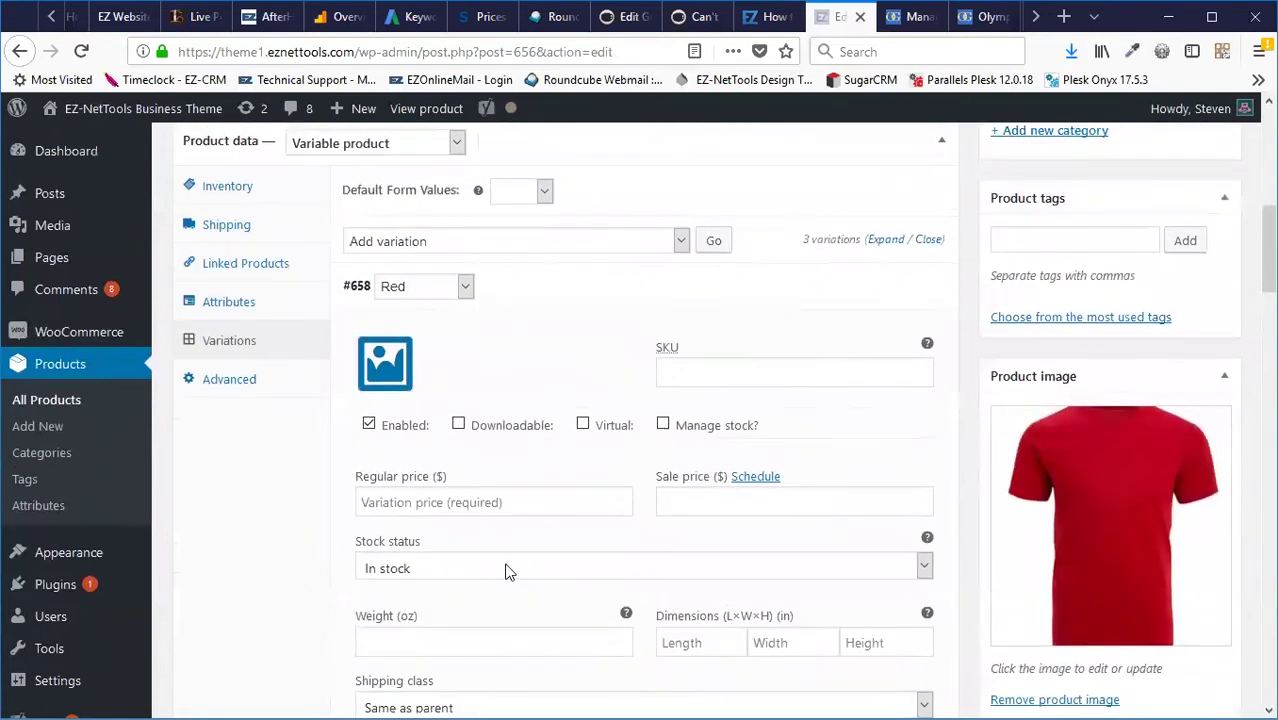
click(463, 500)
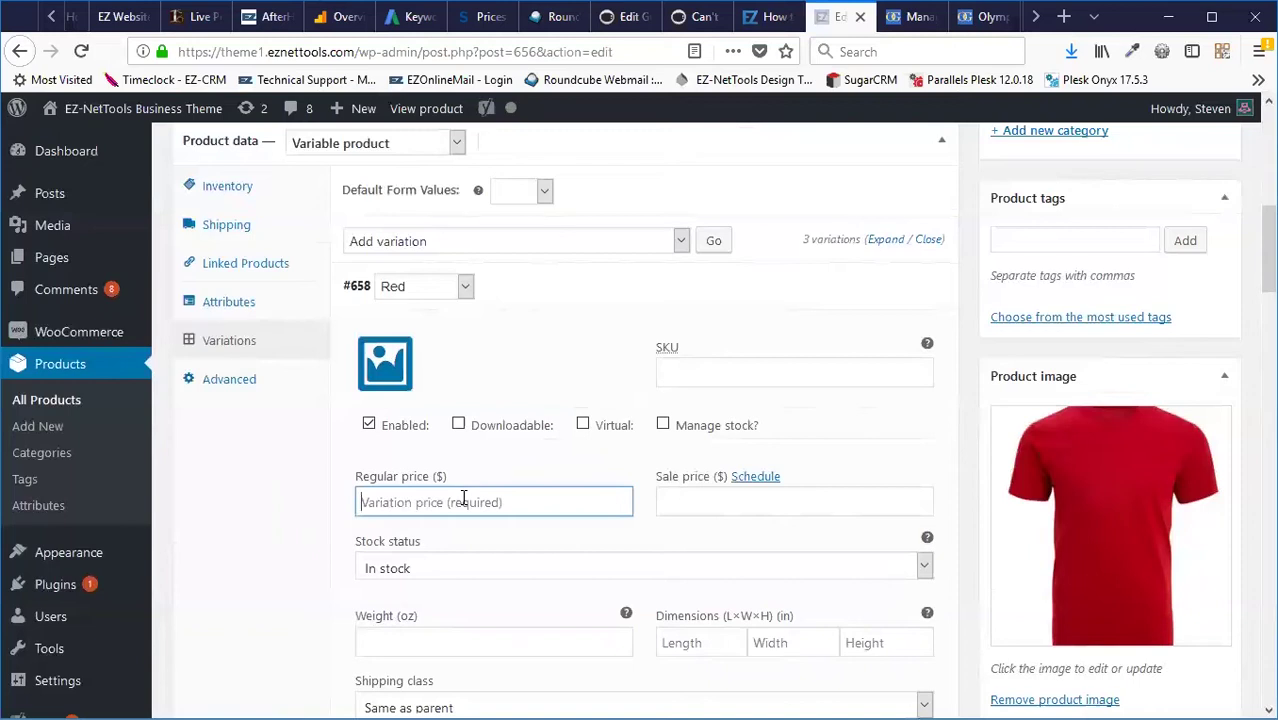
text(10)
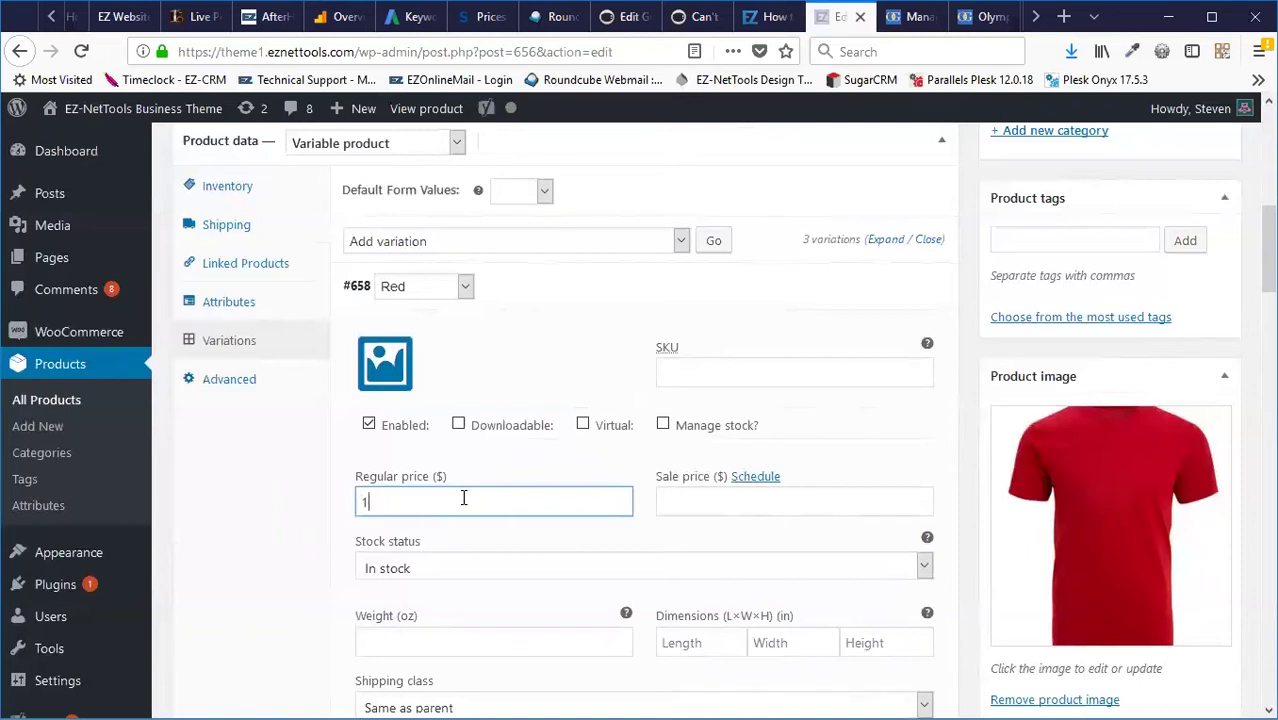
- Set the regular price of both the Blue and Green variations to $20
scroll(465, 500, down, 6)
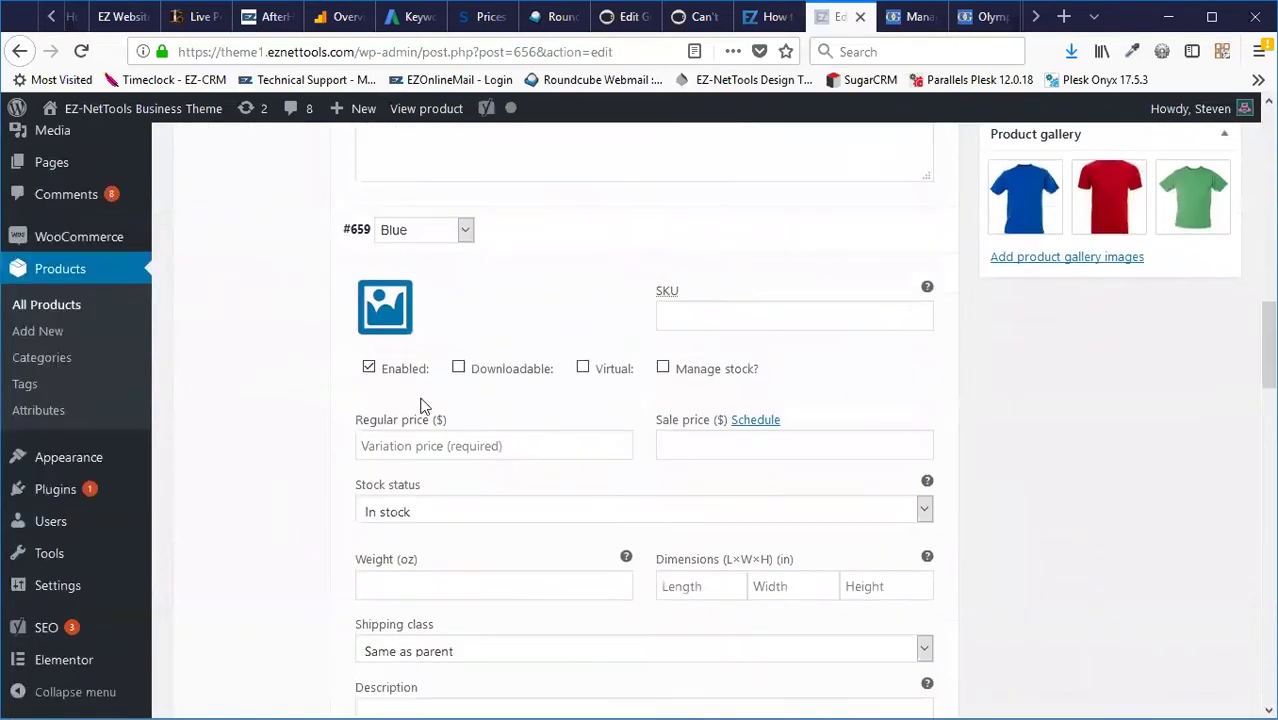
click(437, 439)
text(20)
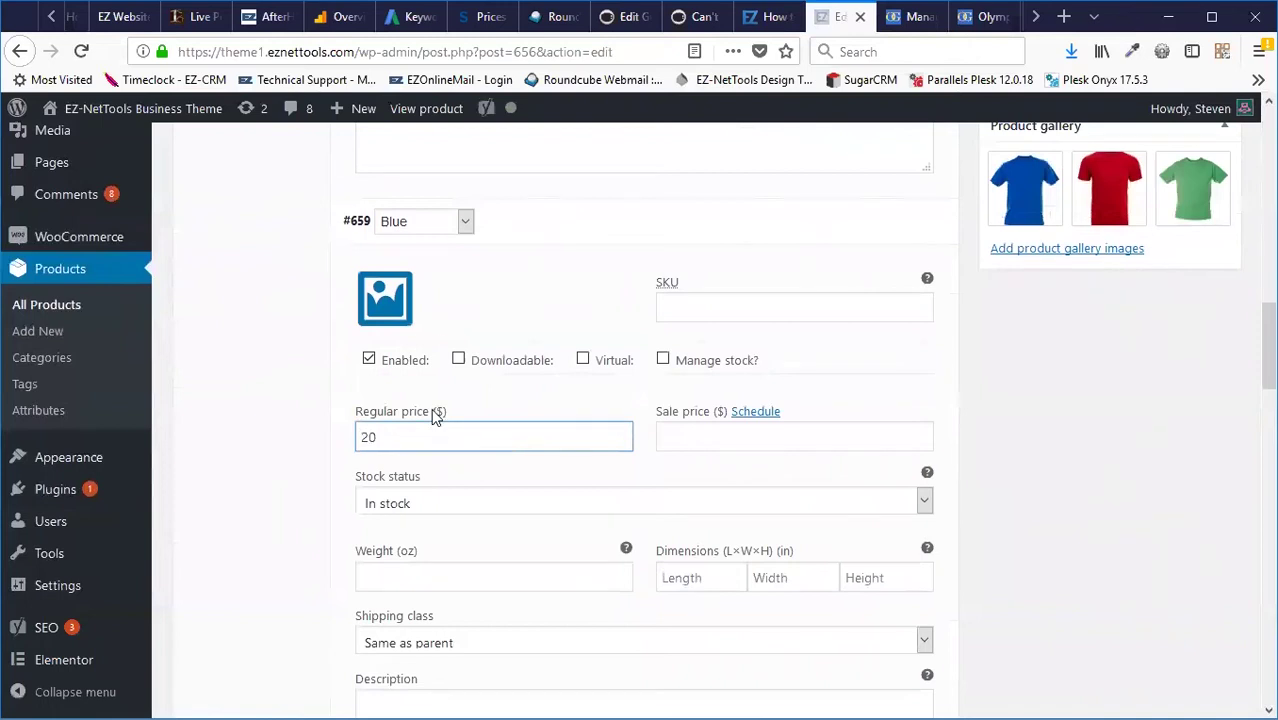
scroll(440, 436, down, 4)
click(437, 581)
text(20)
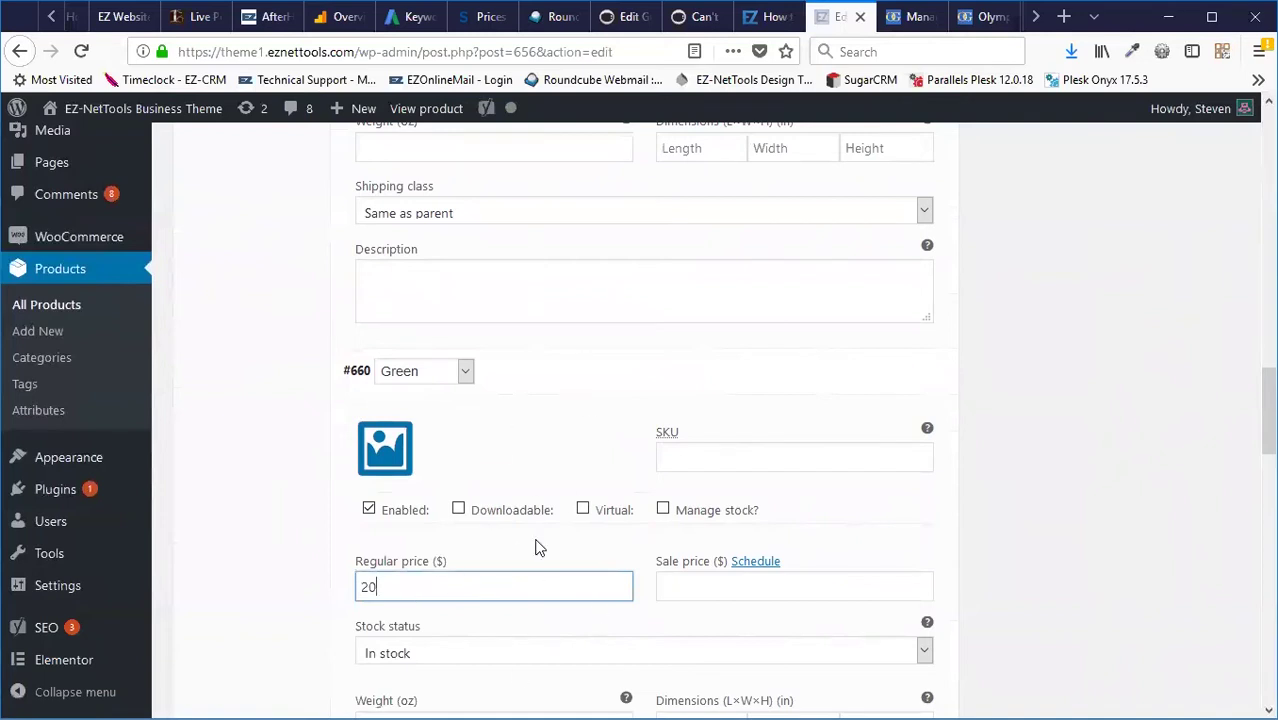
- Run the Set sale prices bulk action on all the color variations and confirm its value
scroll(572, 585, up, 10)
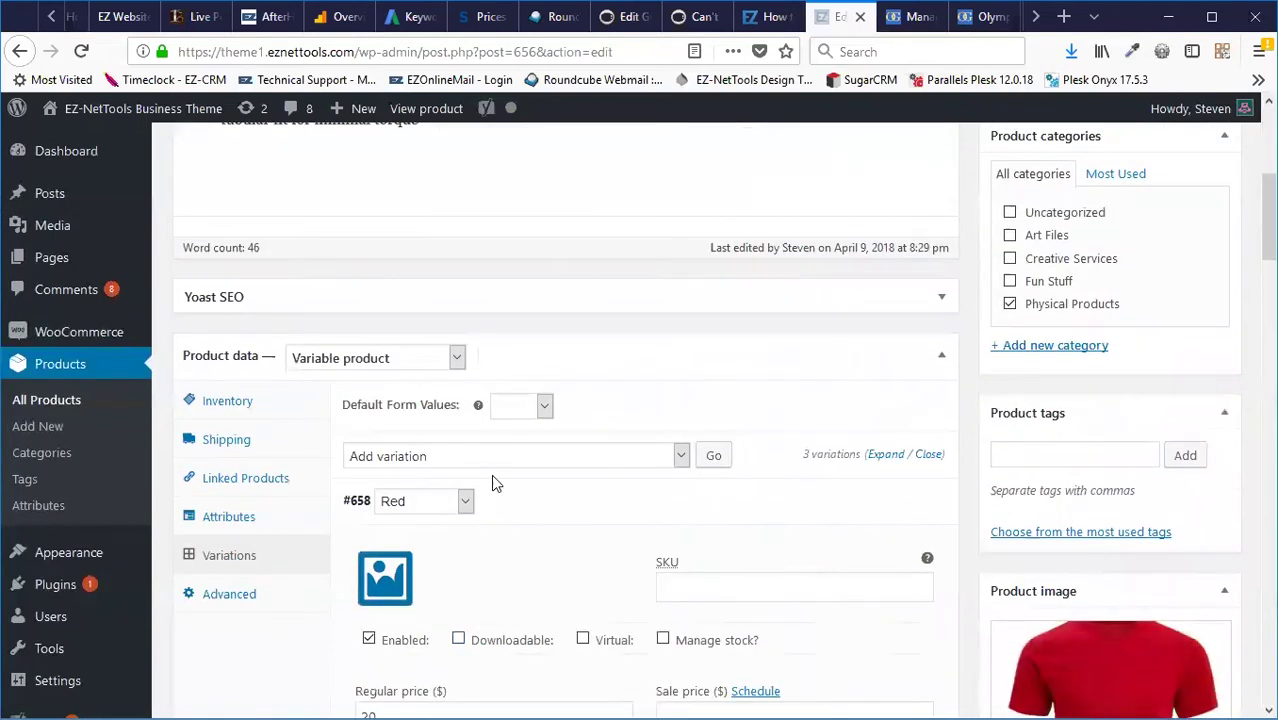
click(572, 456)
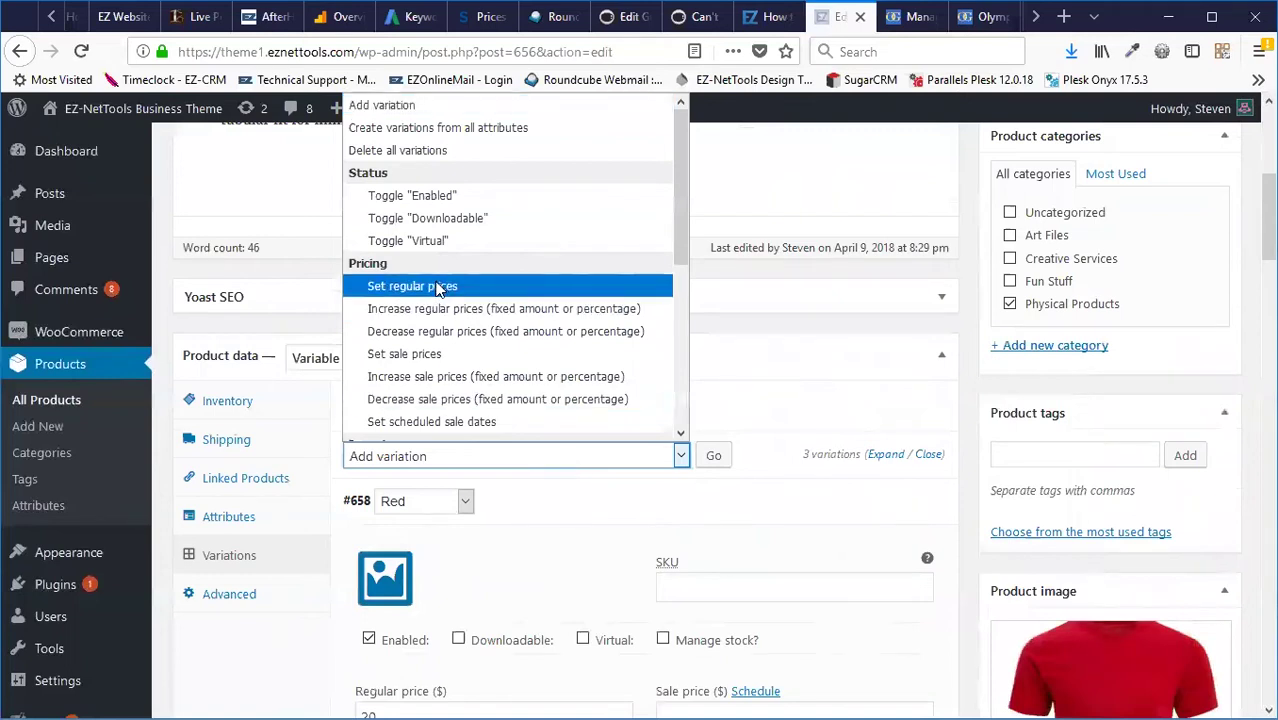
click(444, 356)
click(714, 457)
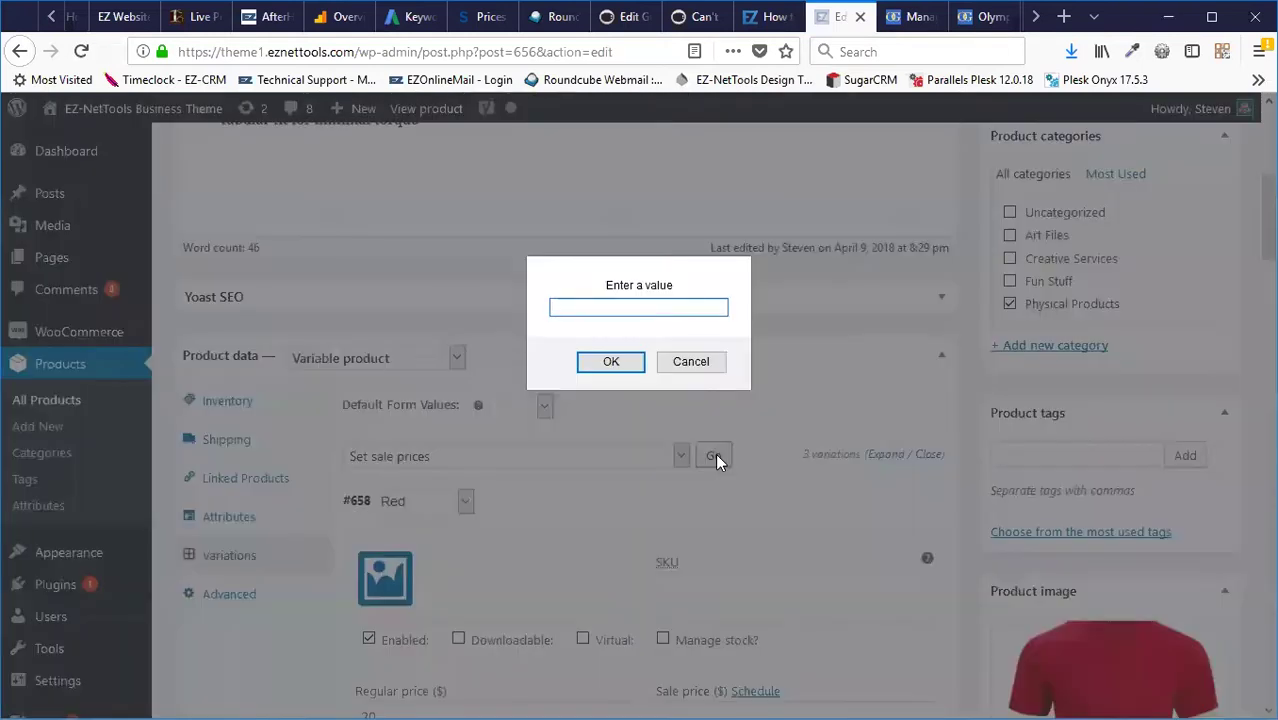
click(633, 359)
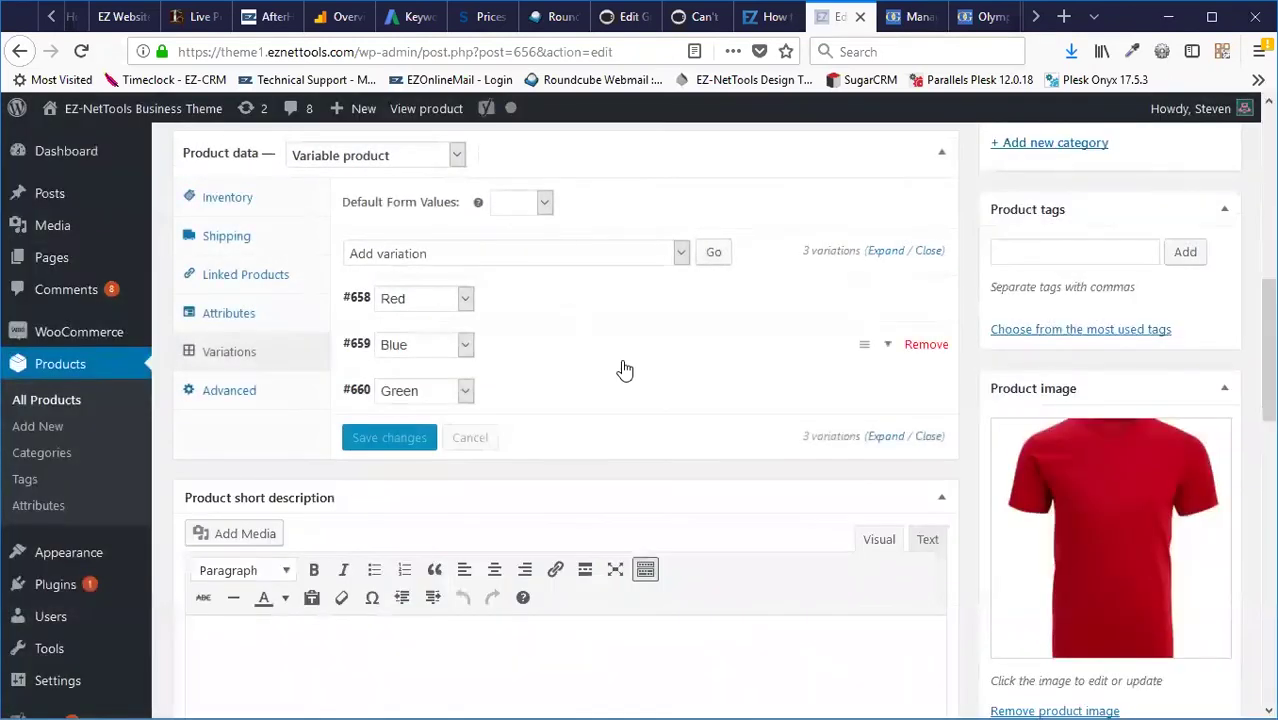
- Expand all the color variations and review their regular price, sale price, weight and dimension fields
click(885, 251)
scroll(364, 396, down, 3)
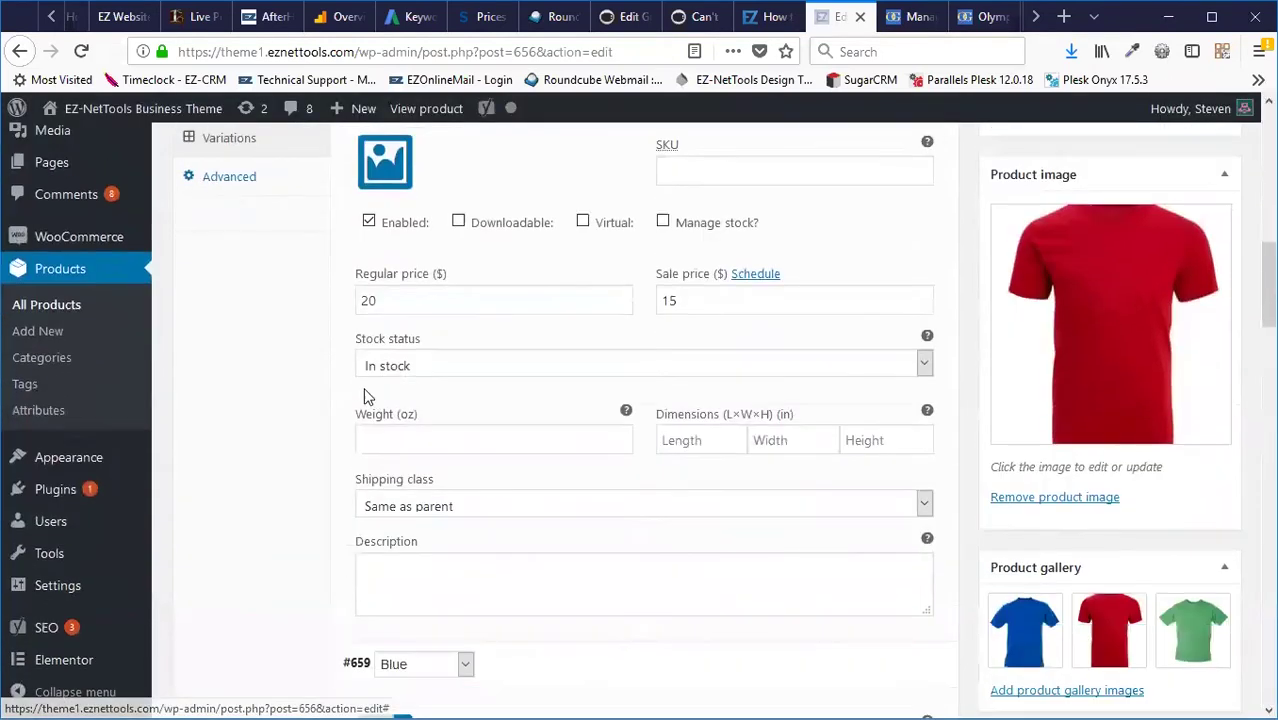
click(408, 300)
click(725, 300)
scroll(543, 422, down, 6)
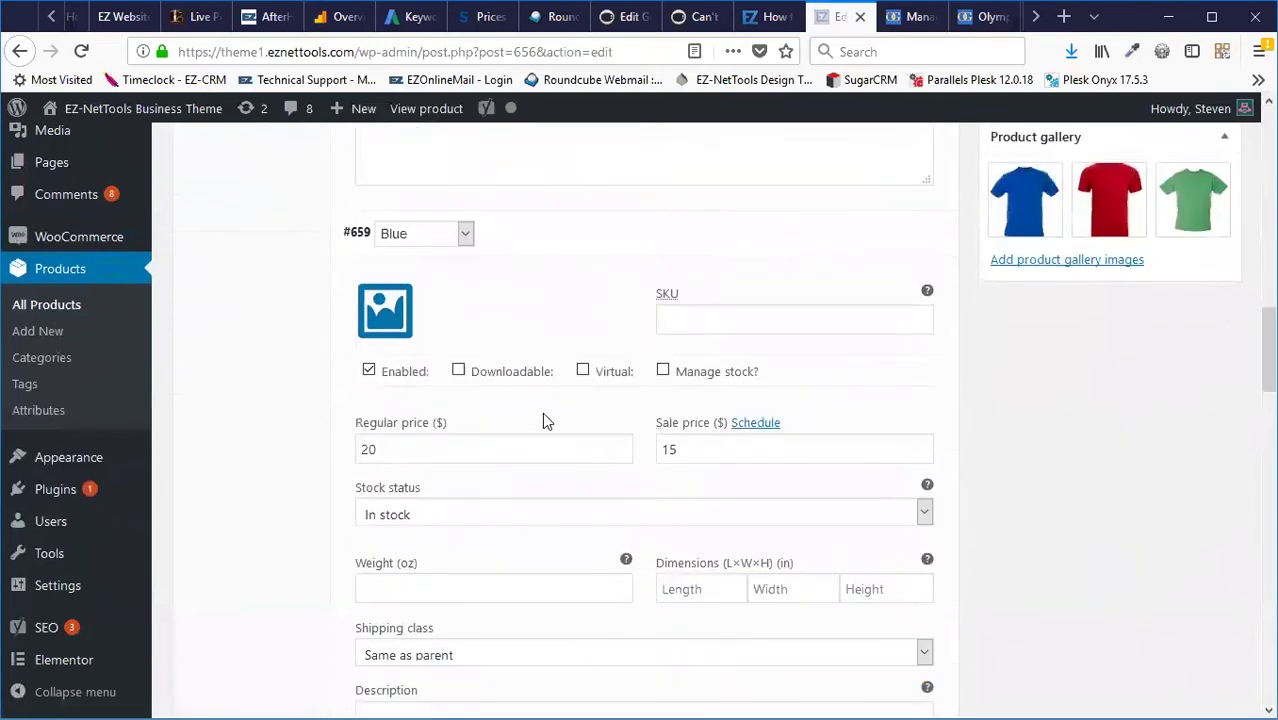
scroll(772, 454, down, 6)
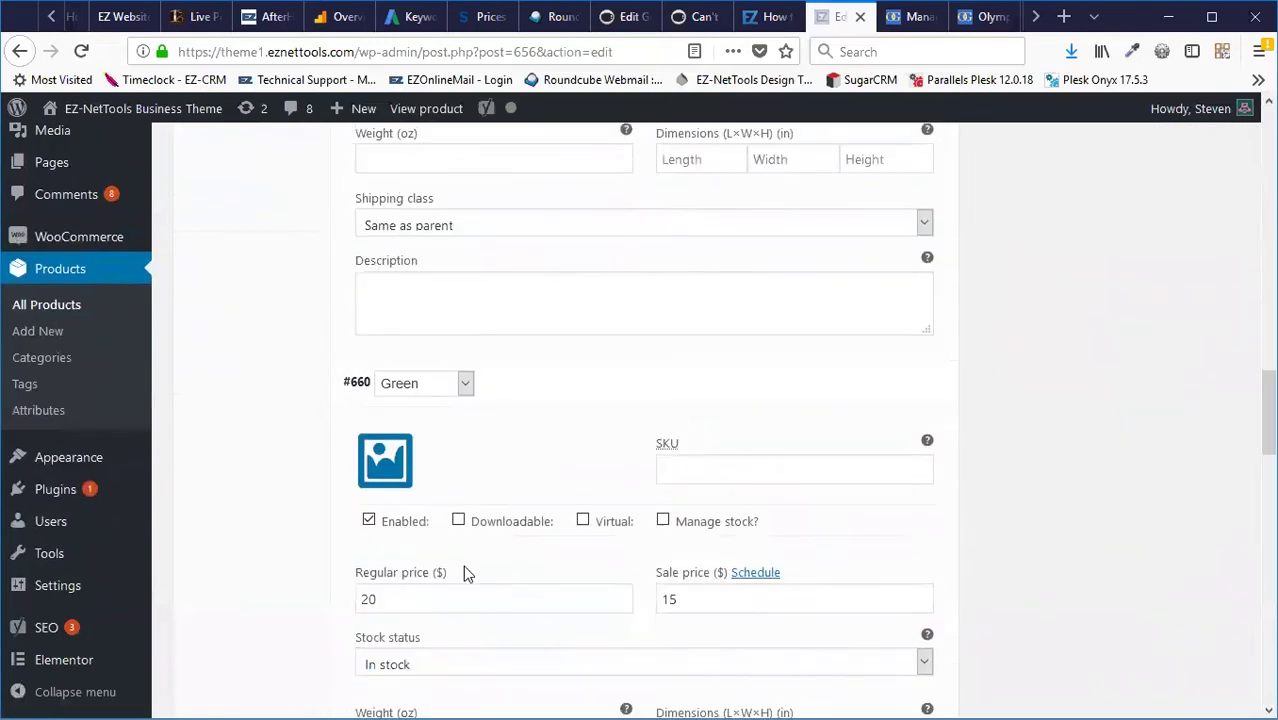
scroll(578, 610, down, 4)
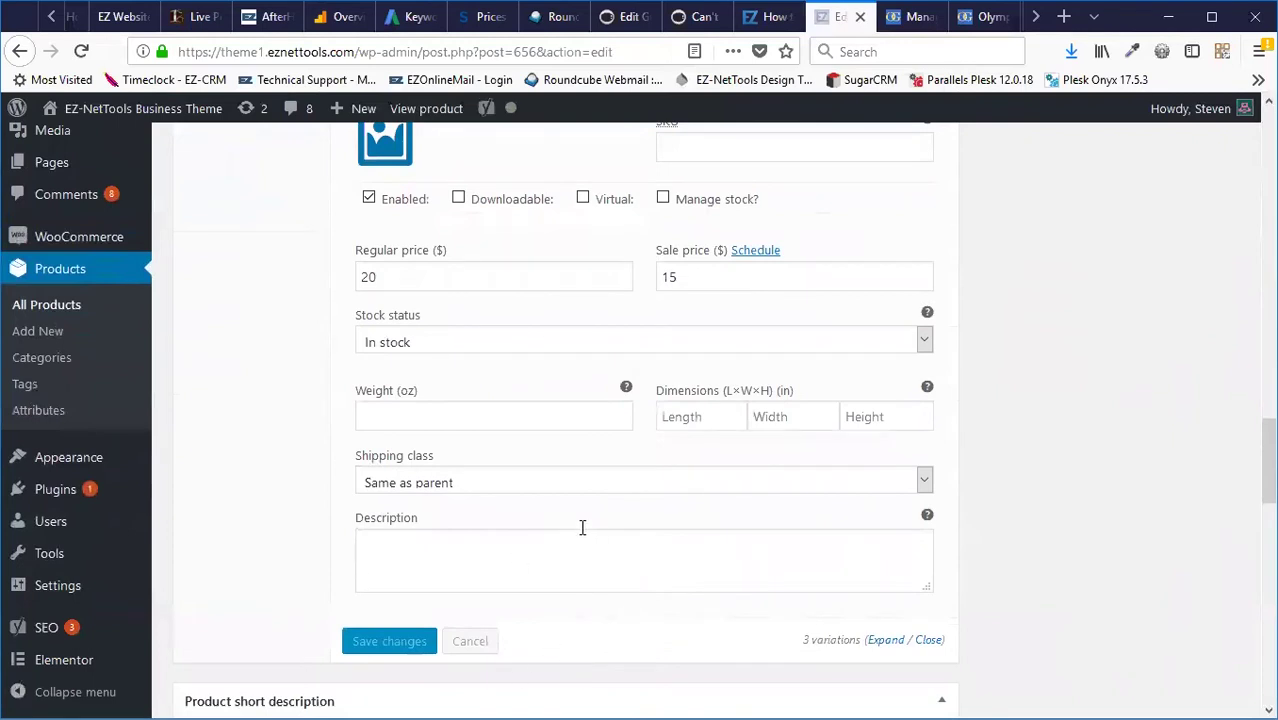
click(448, 408)
click(673, 415)
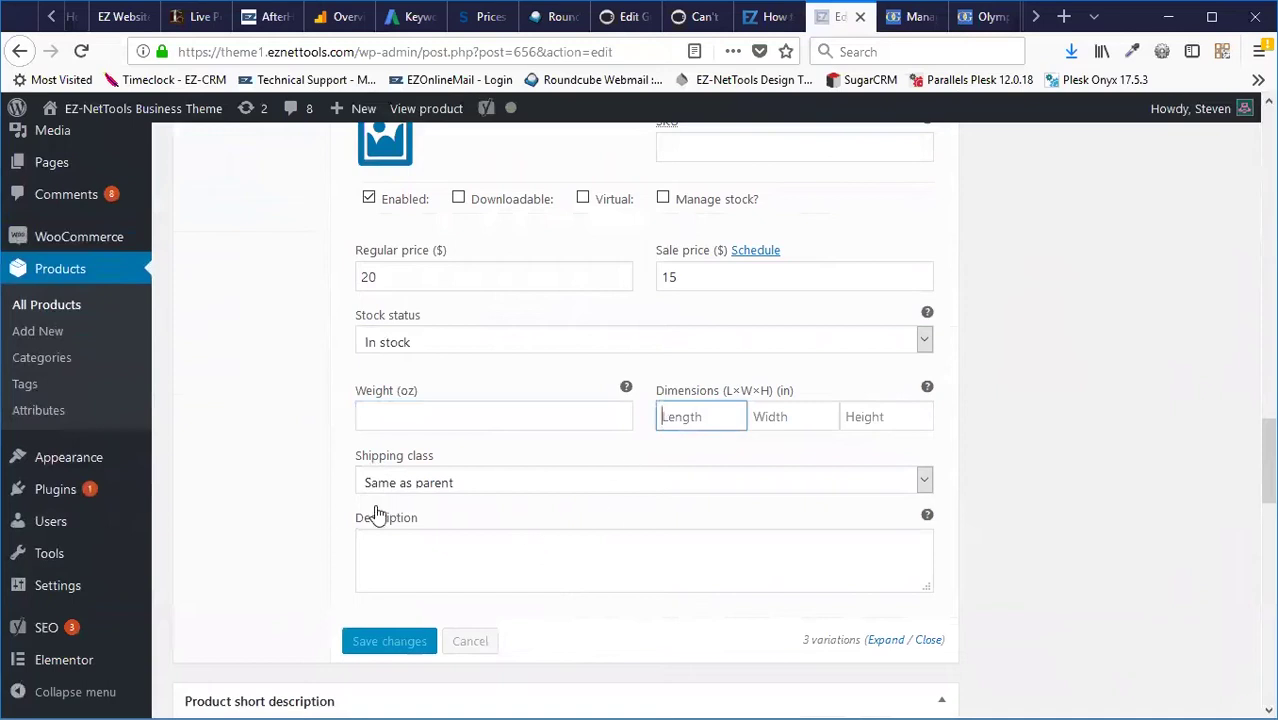
- Update the Cotton T-Shirt product and open its page in the store
scroll(507, 556, up, 20)
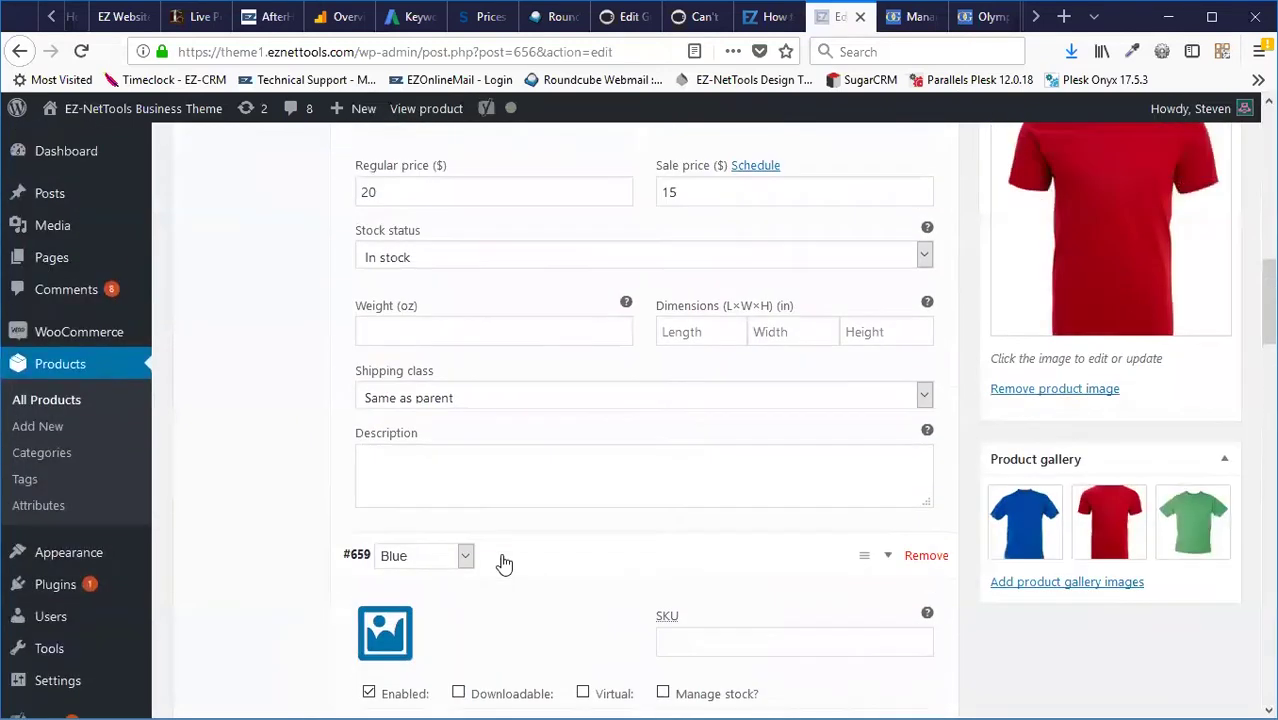
scroll(628, 580, up, 5)
click(1198, 560)
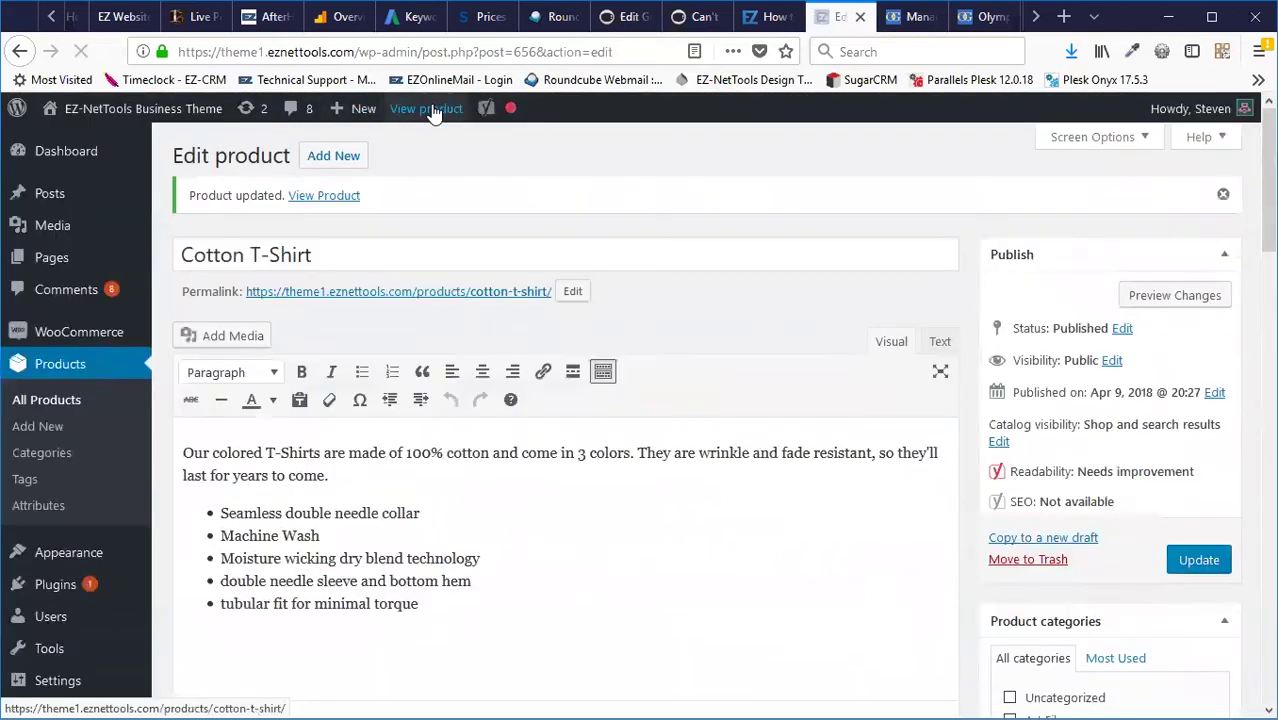
click(427, 109)
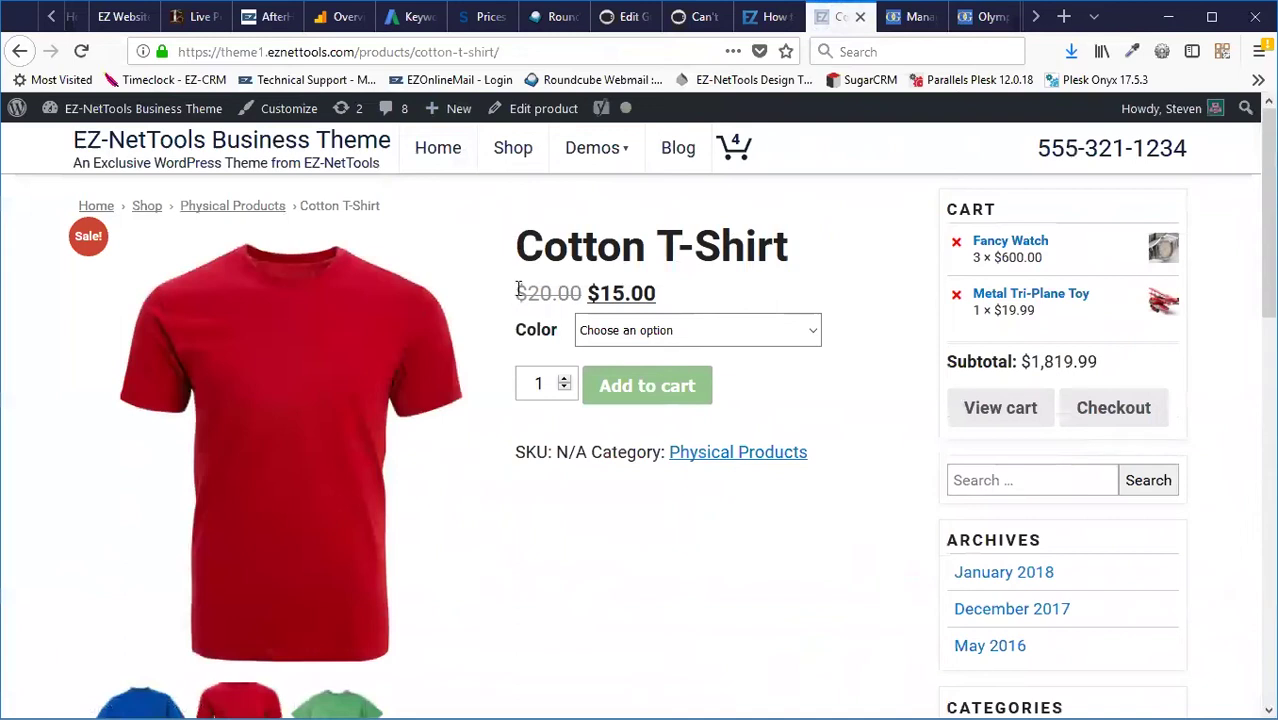
- Try the Red, Blue and Green color options on the product page to check the displayed price and image
click(646, 337)
click(620, 381)
click(620, 341)
click(622, 404)
click(620, 338)
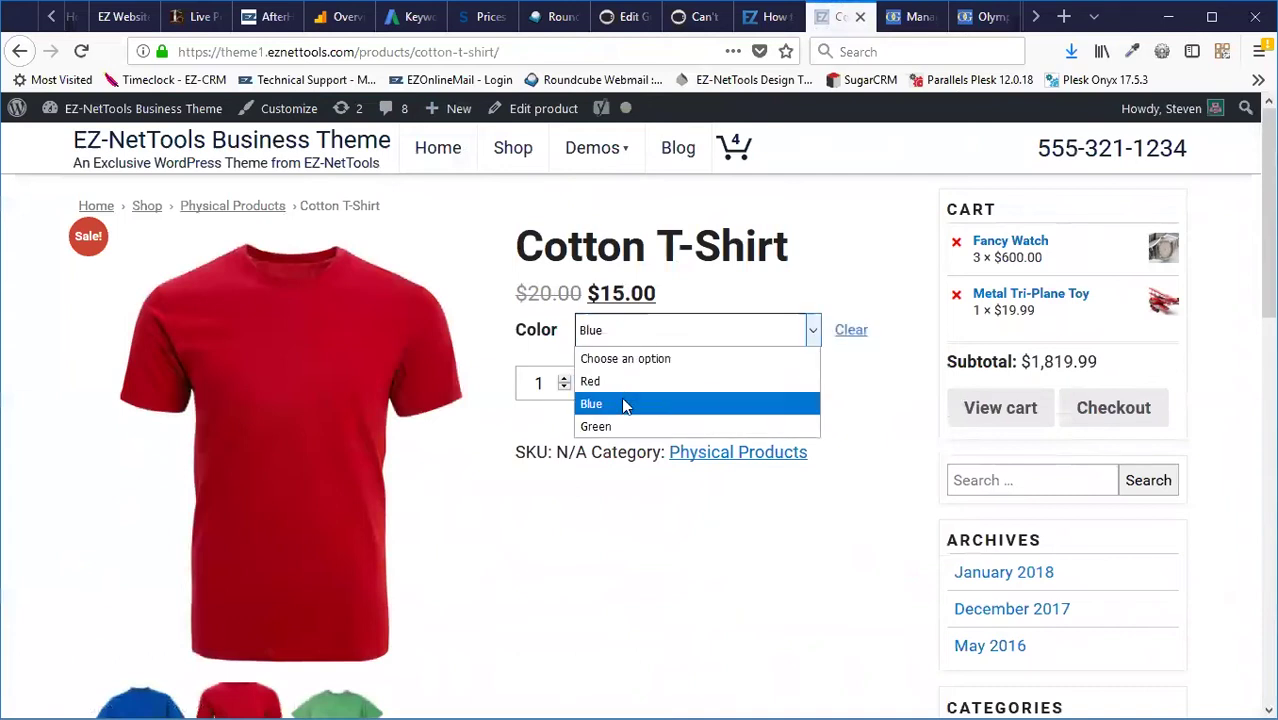
click(615, 426)
click(605, 332)
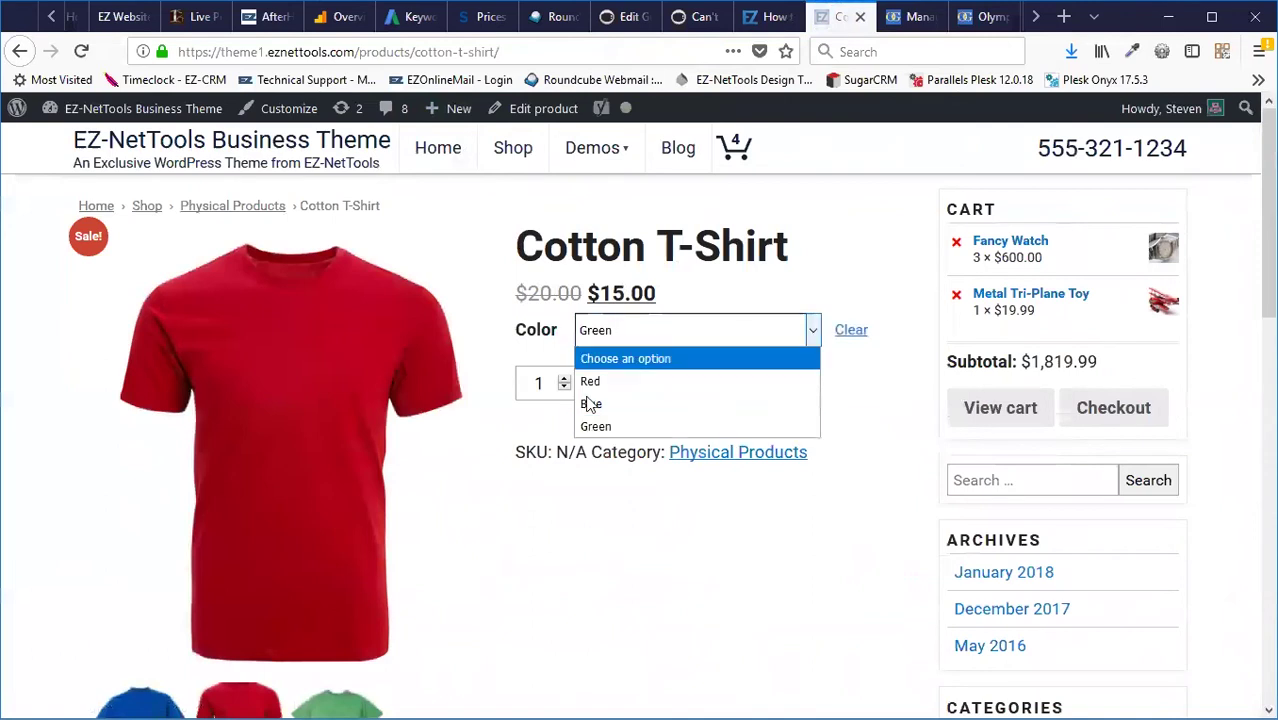
click(620, 381)
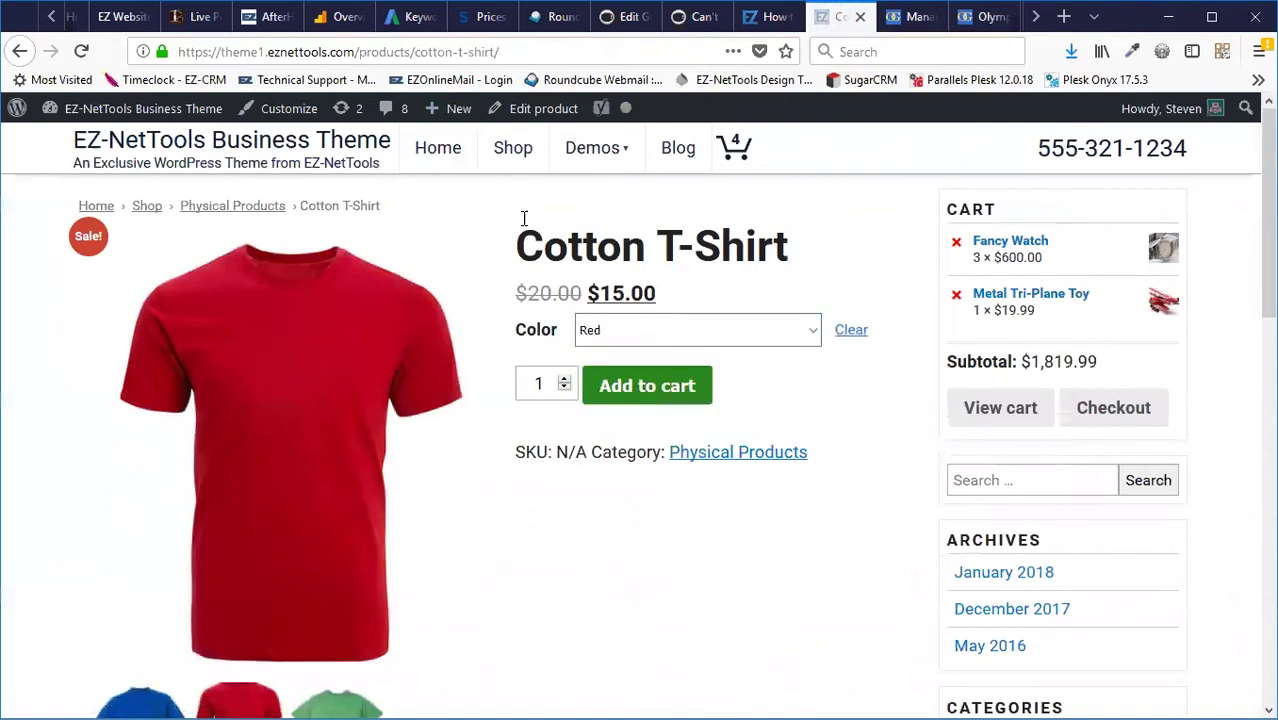
- Return to editing the Cotton T-Shirt and expand the Red variation's details
click(522, 110)
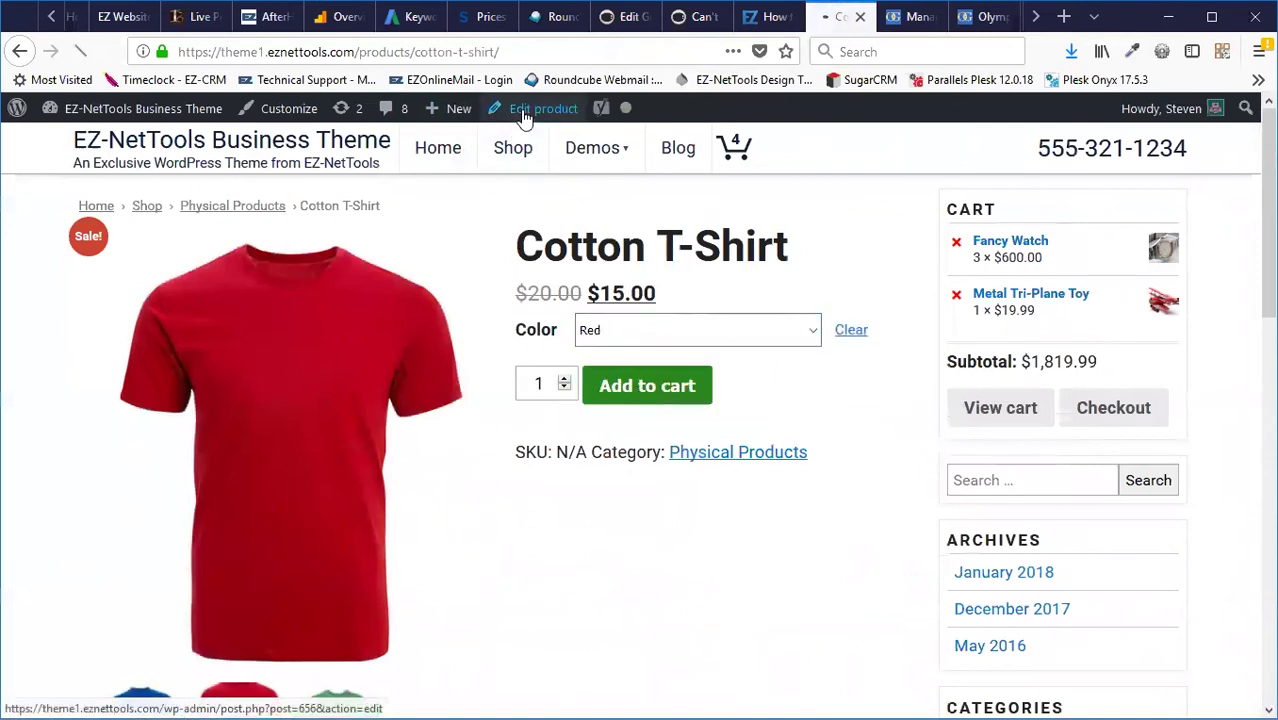
scroll(571, 245, down, 3)
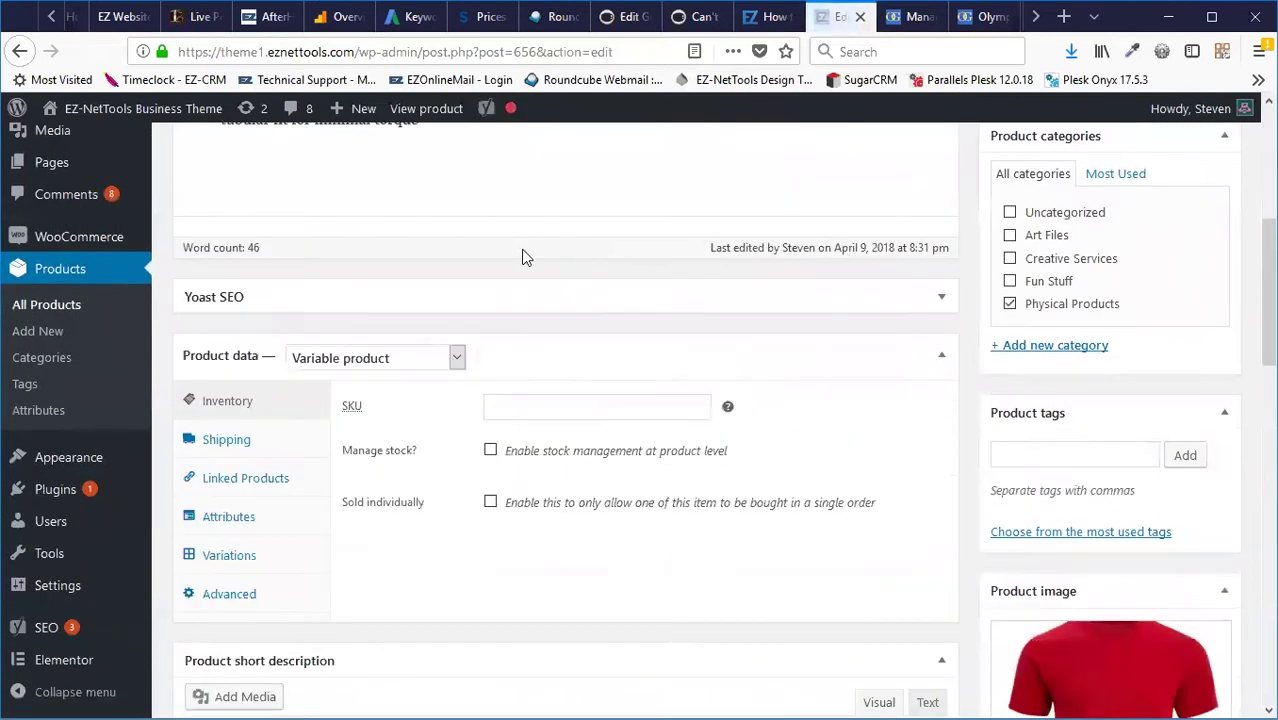
click(229, 557)
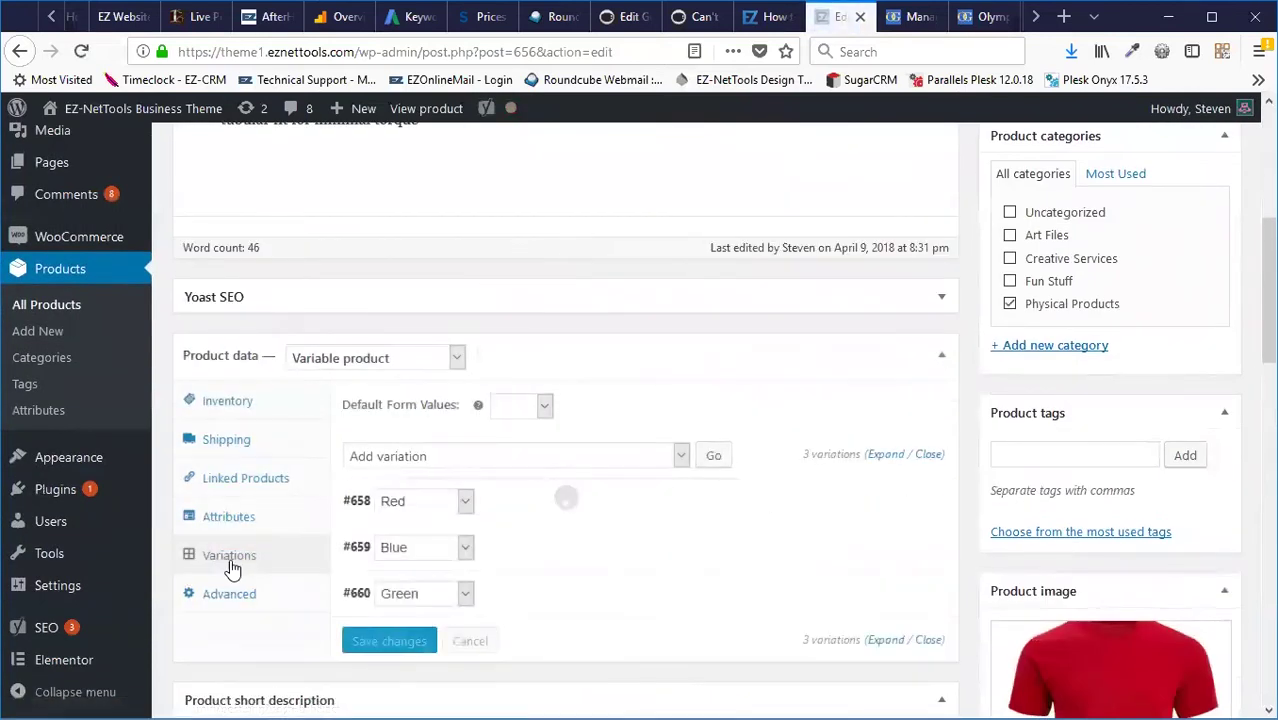
click(654, 509)
scroll(600, 470, down, 3)
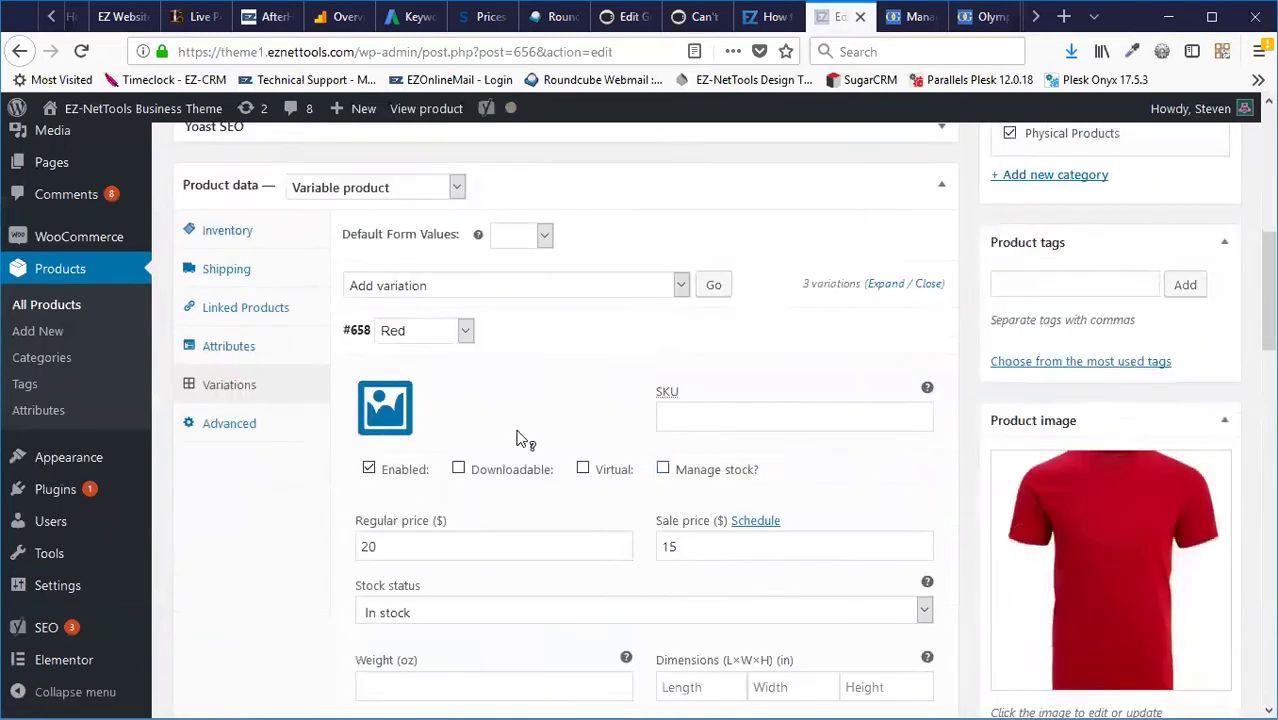
- Set the Red variation's image to red-t-shirt.jpg from the media library
click(384, 366)
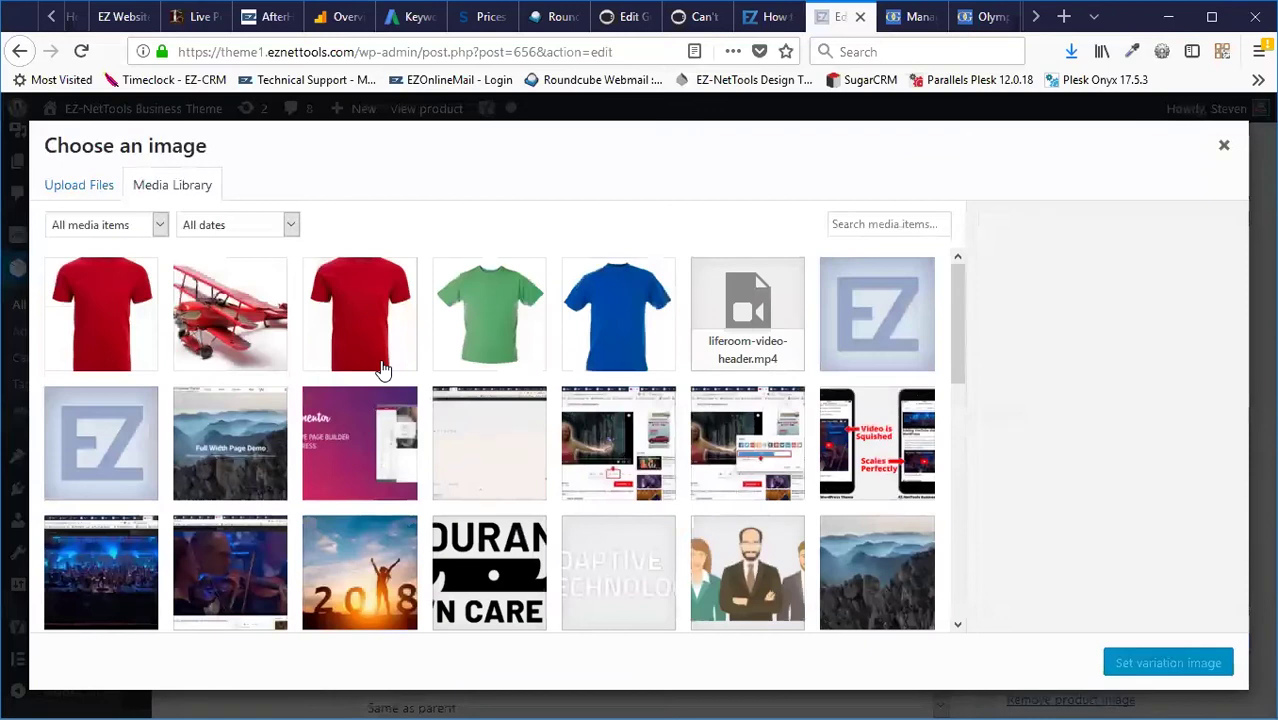
click(352, 310)
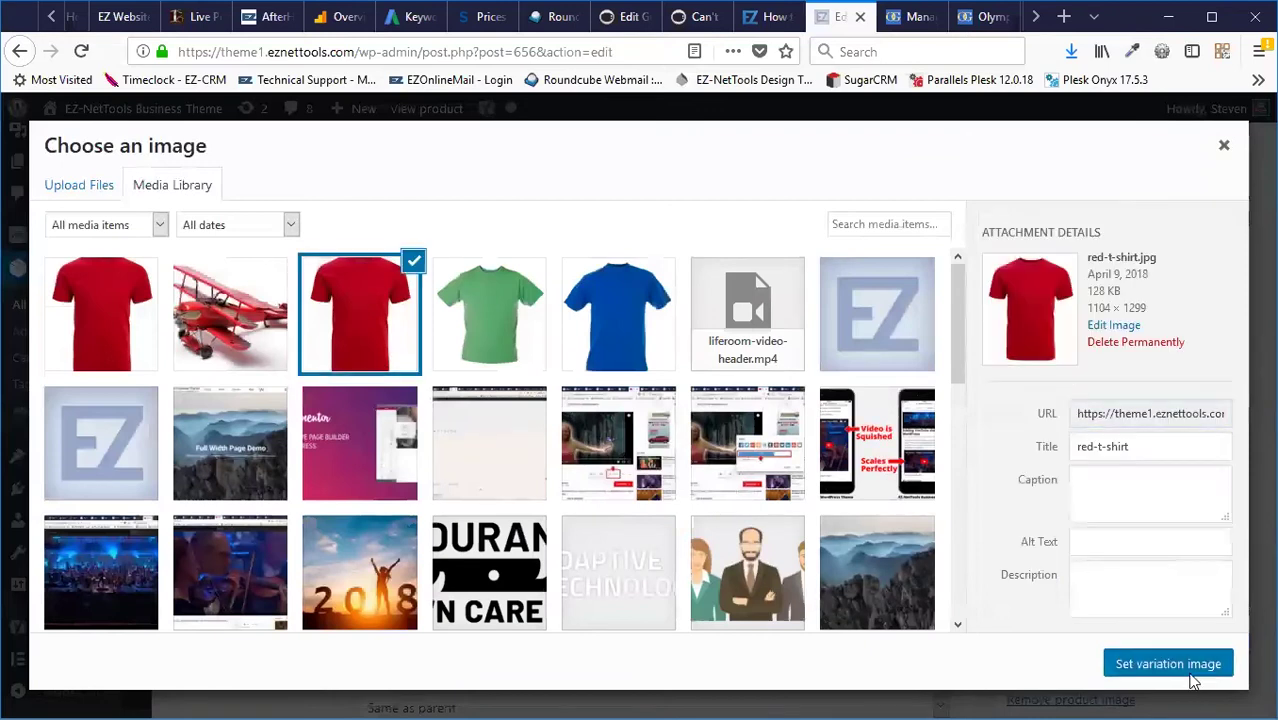
click(1190, 678)
- Expand the Blue variation and set its image to blue-t-shirt.jpg from the media library
scroll(600, 420, down, 4)
click(513, 440)
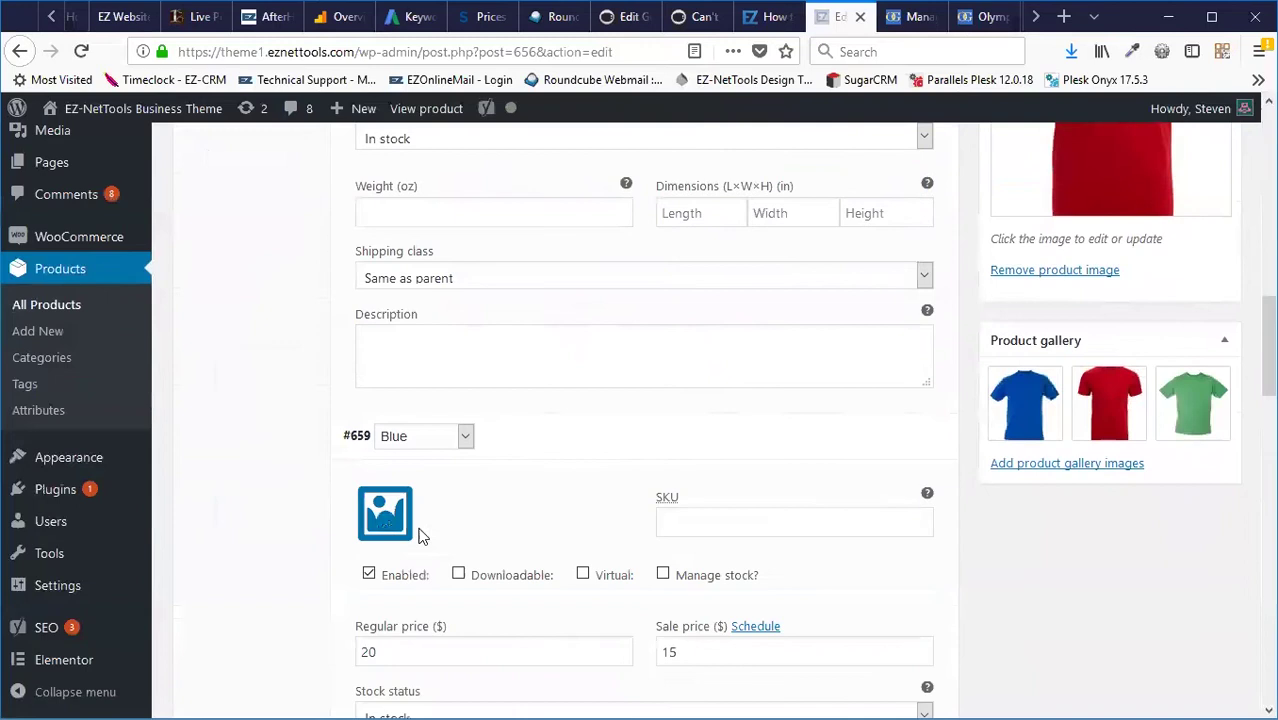
click(385, 515)
click(620, 318)
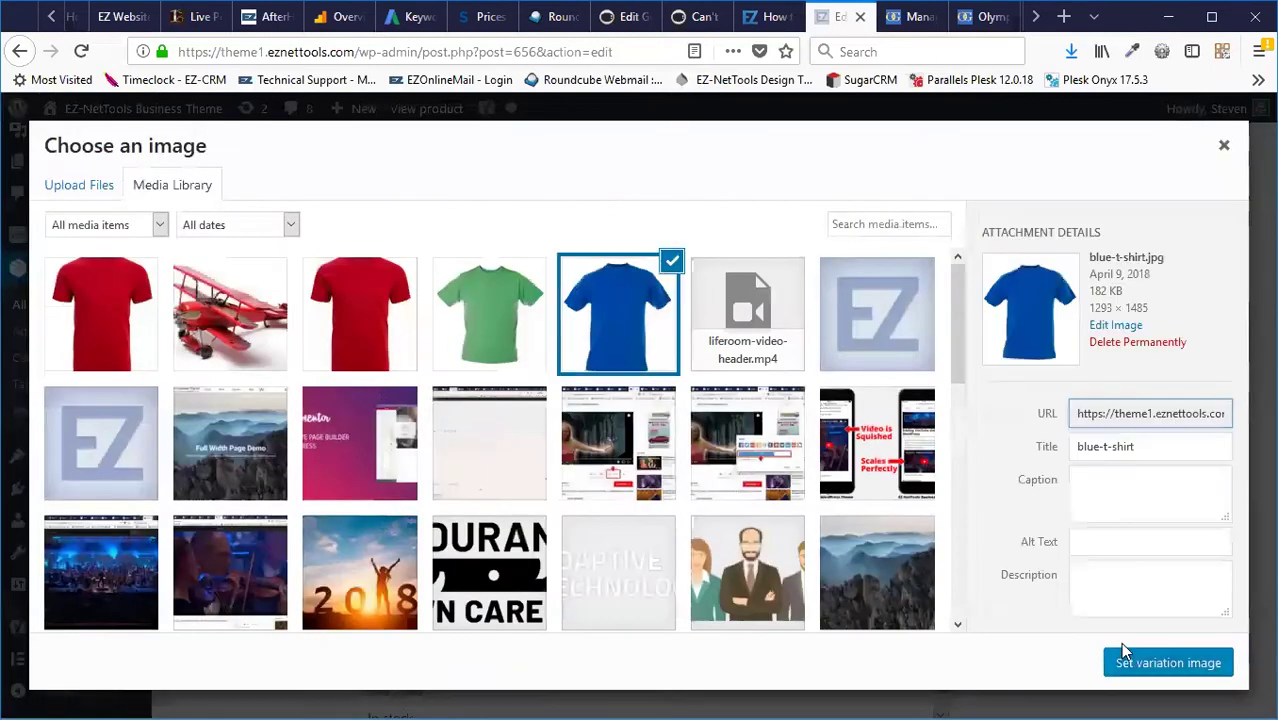
click(1126, 656)
- Expand the Green variation and set its image to the green T-shirt picture from the media library
scroll(575, 435, down, 7)
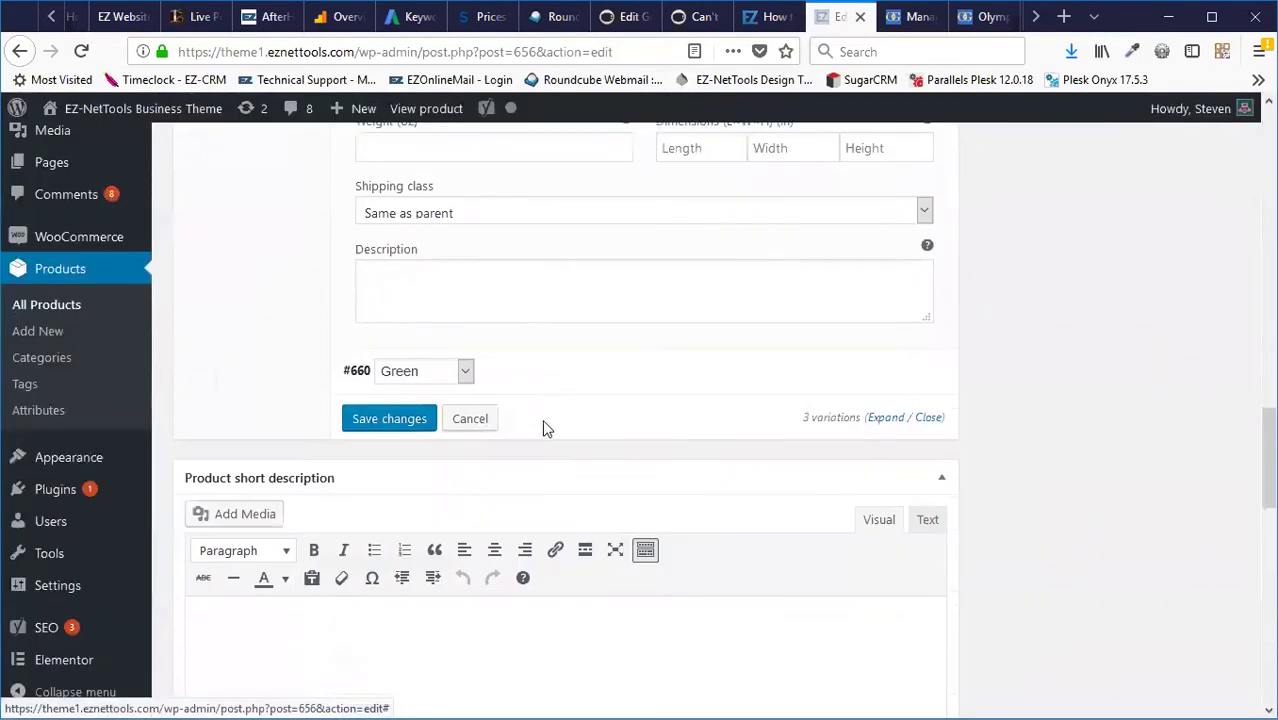
click(542, 368)
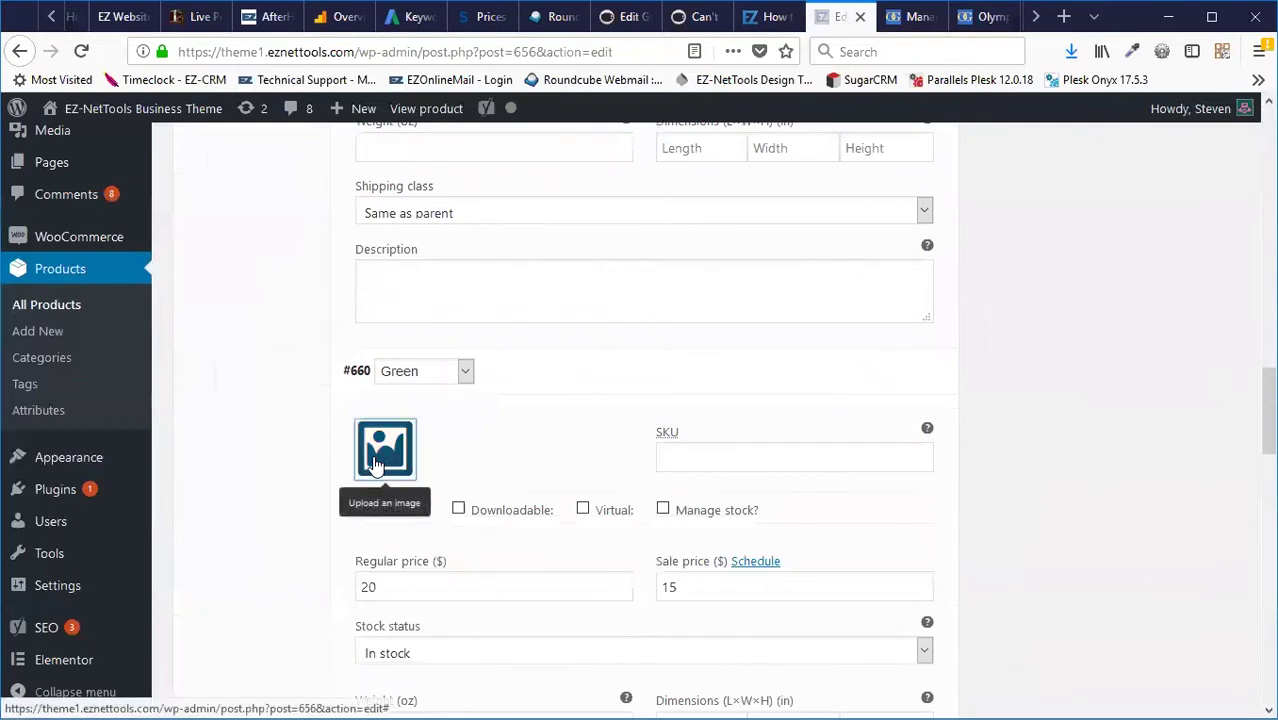
click(375, 465)
click(551, 328)
click(1153, 664)
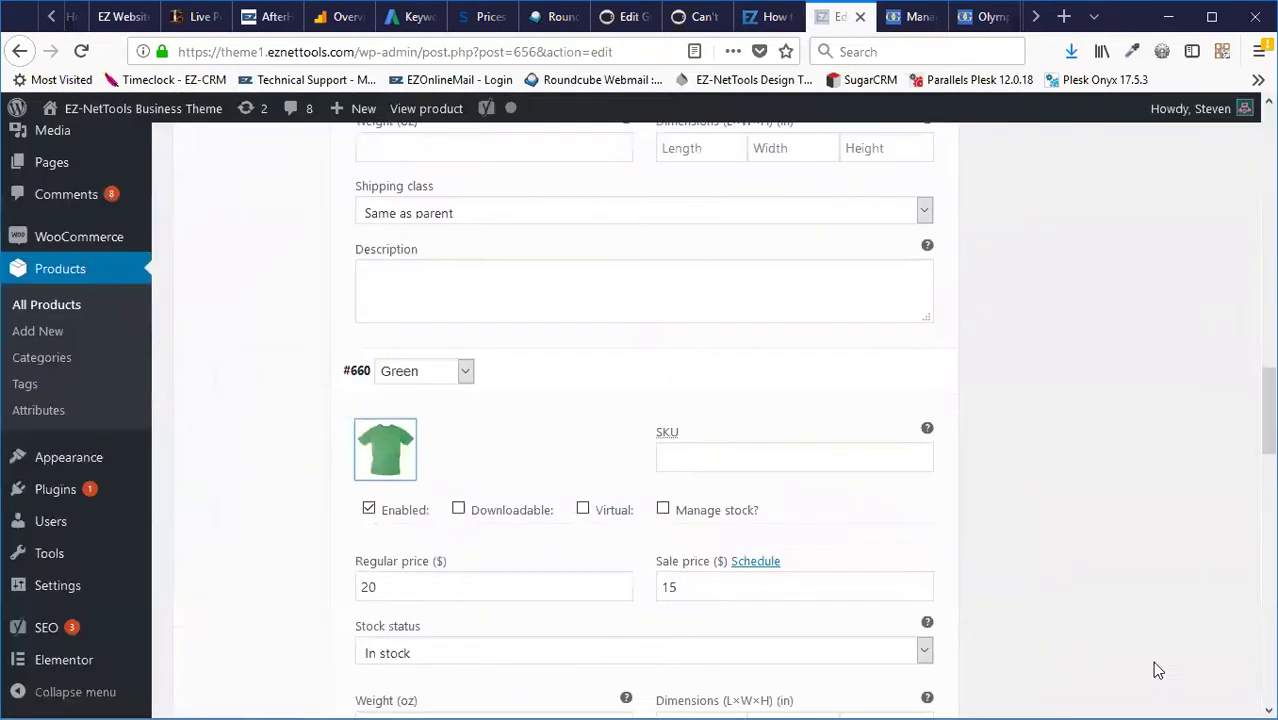
- Save the product with its new variation images and view its store page
scroll(1022, 576, up, 15)
click(1184, 509)
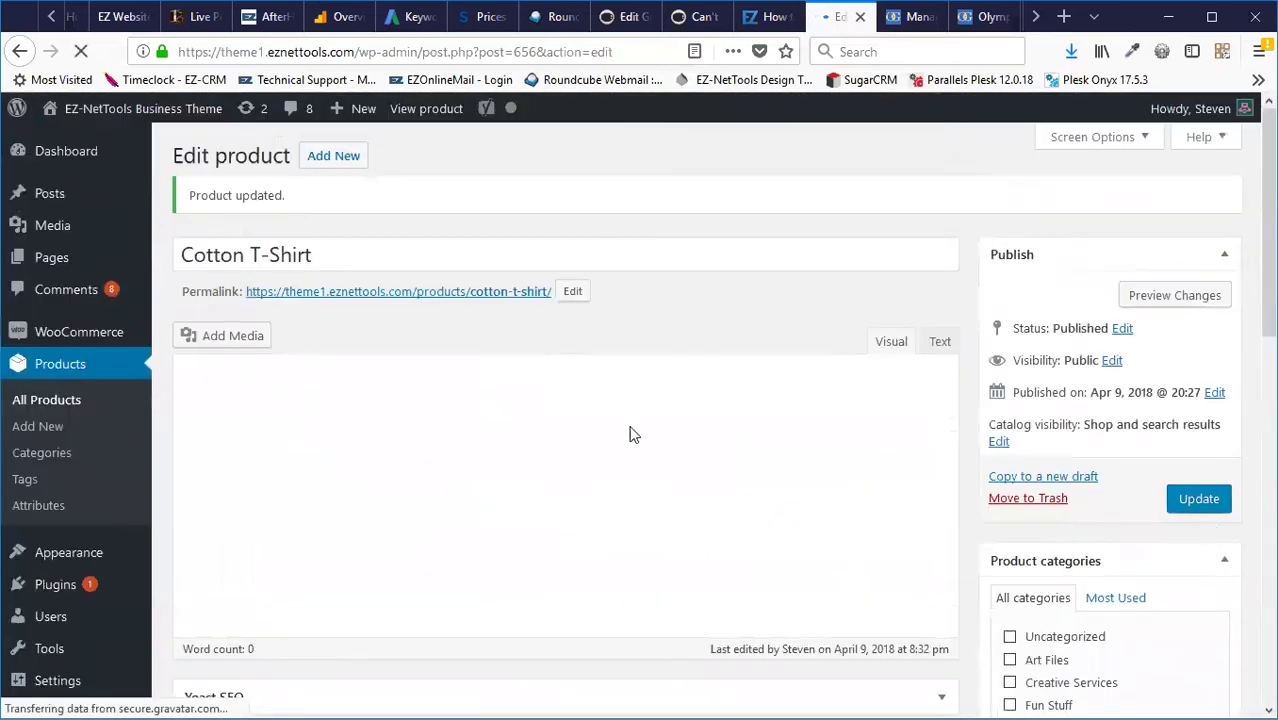
click(425, 110)
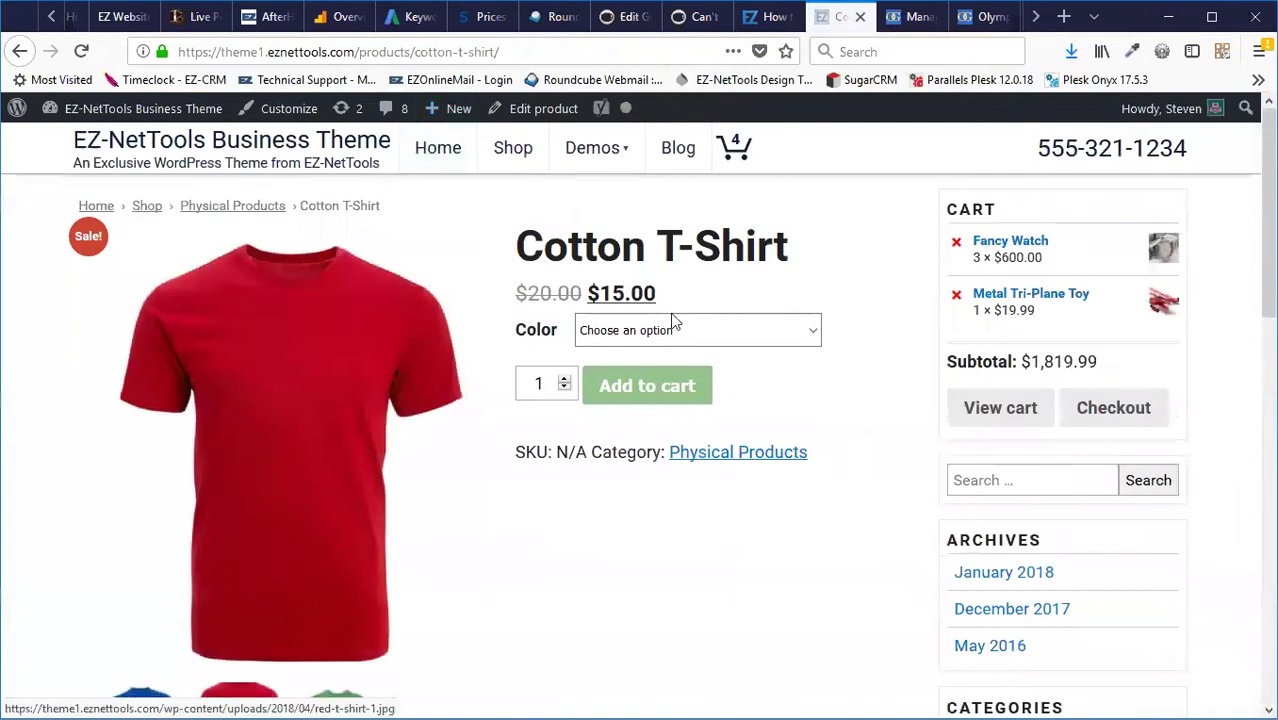
- Switch the product page's color between Blue, Green and Red to check each variation's image
click(673, 322)
click(638, 402)
click(650, 338)
click(625, 423)
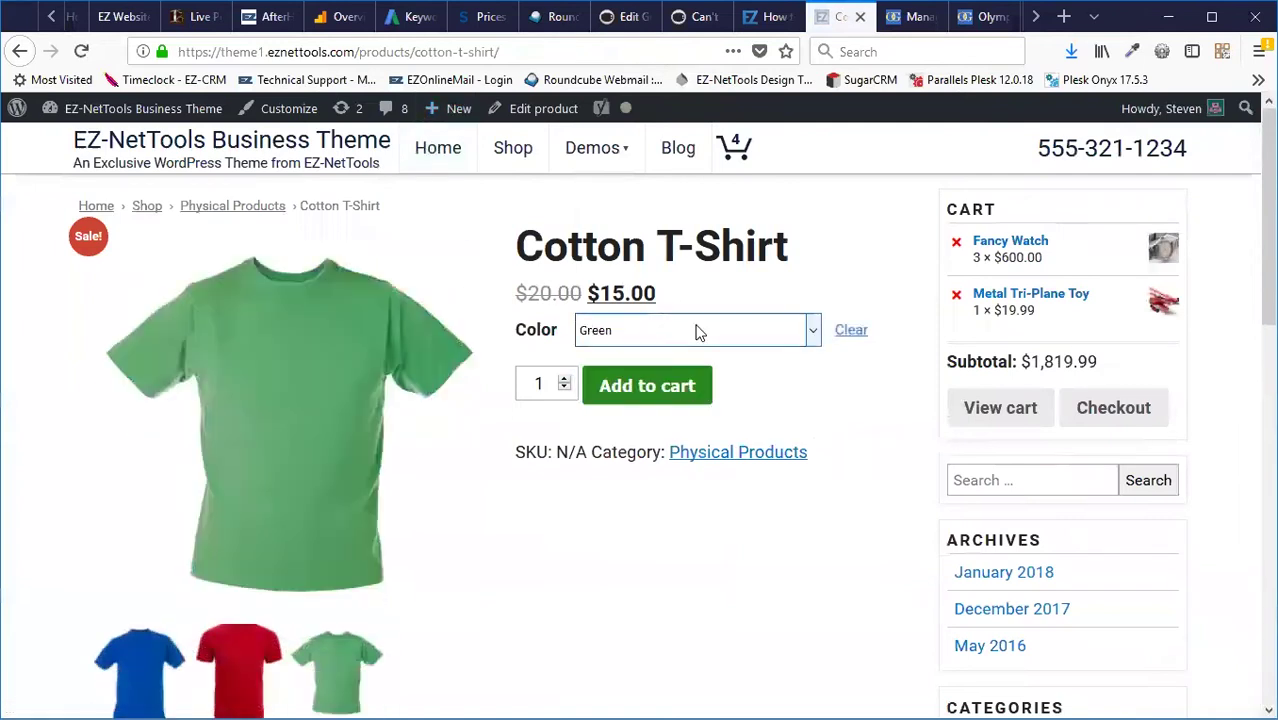
click(698, 333)
click(665, 382)
click(663, 388)
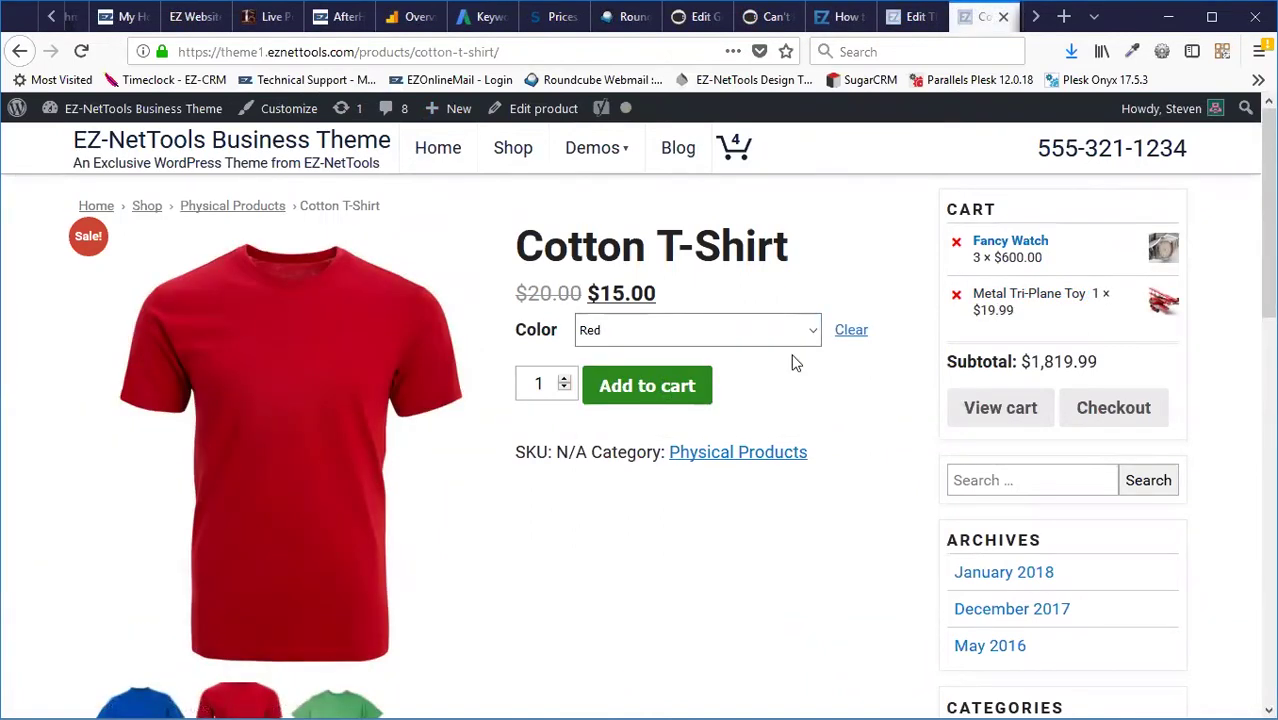
- Open the Cotton T-Shirt from the Shop page and inspect its initial Color selection and available options
click(510, 148)
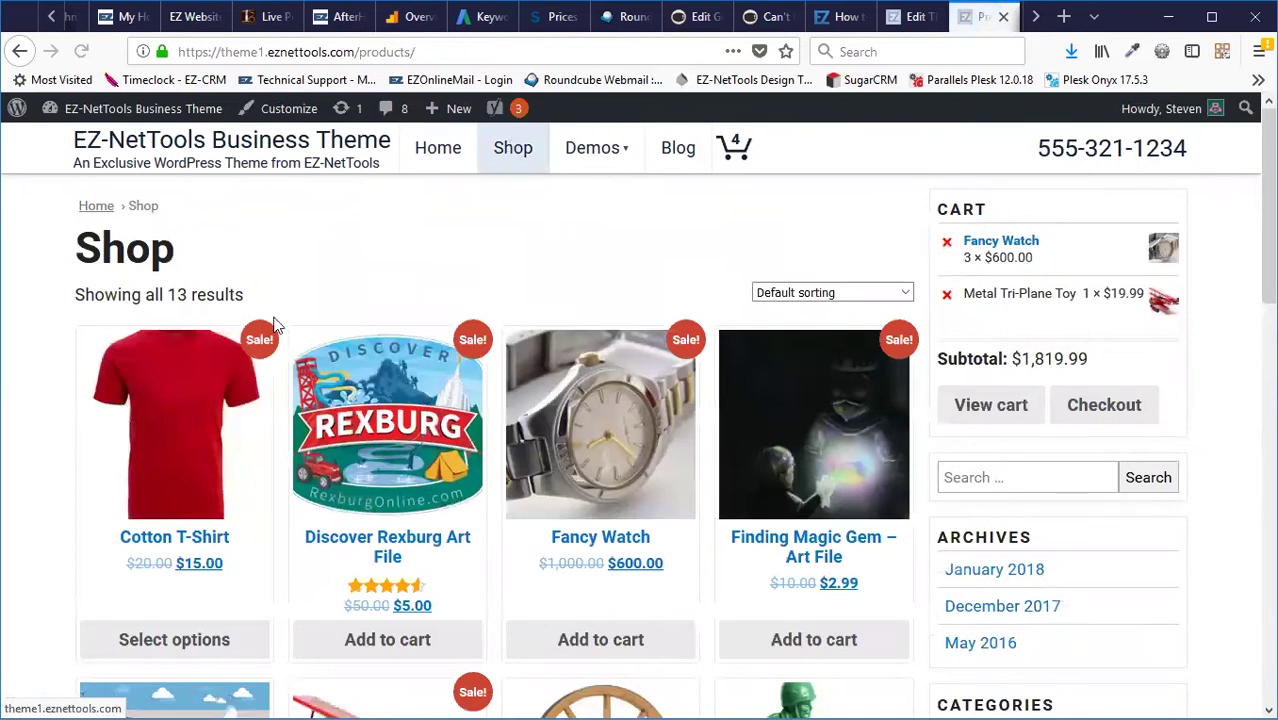
click(185, 418)
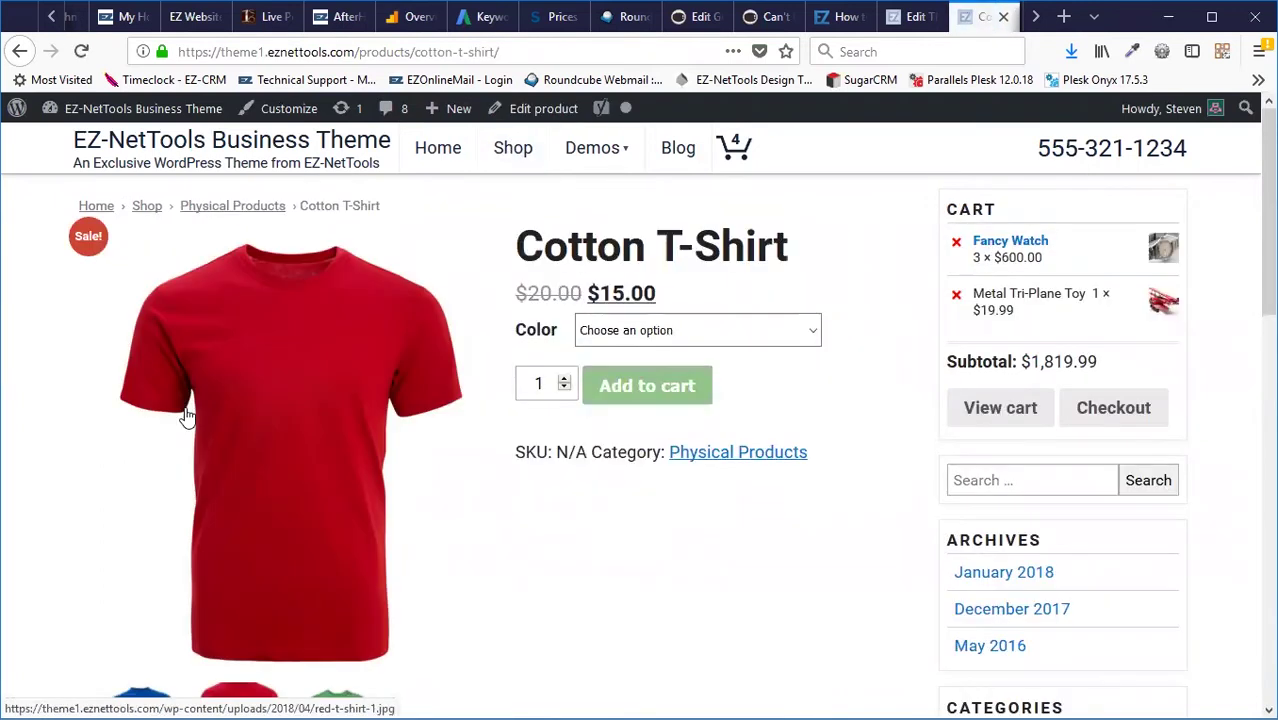
click(660, 334)
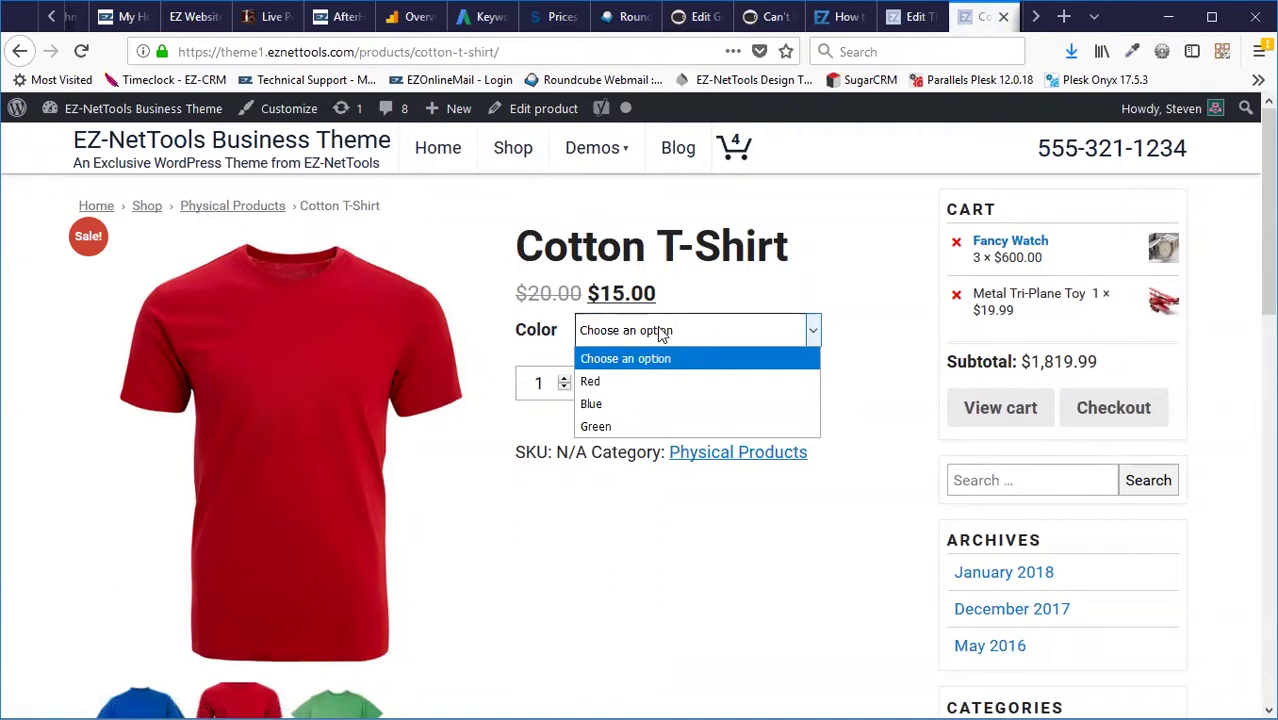
- Go back to editing the Cotton T-Shirt and display its list of variations
click(545, 109)
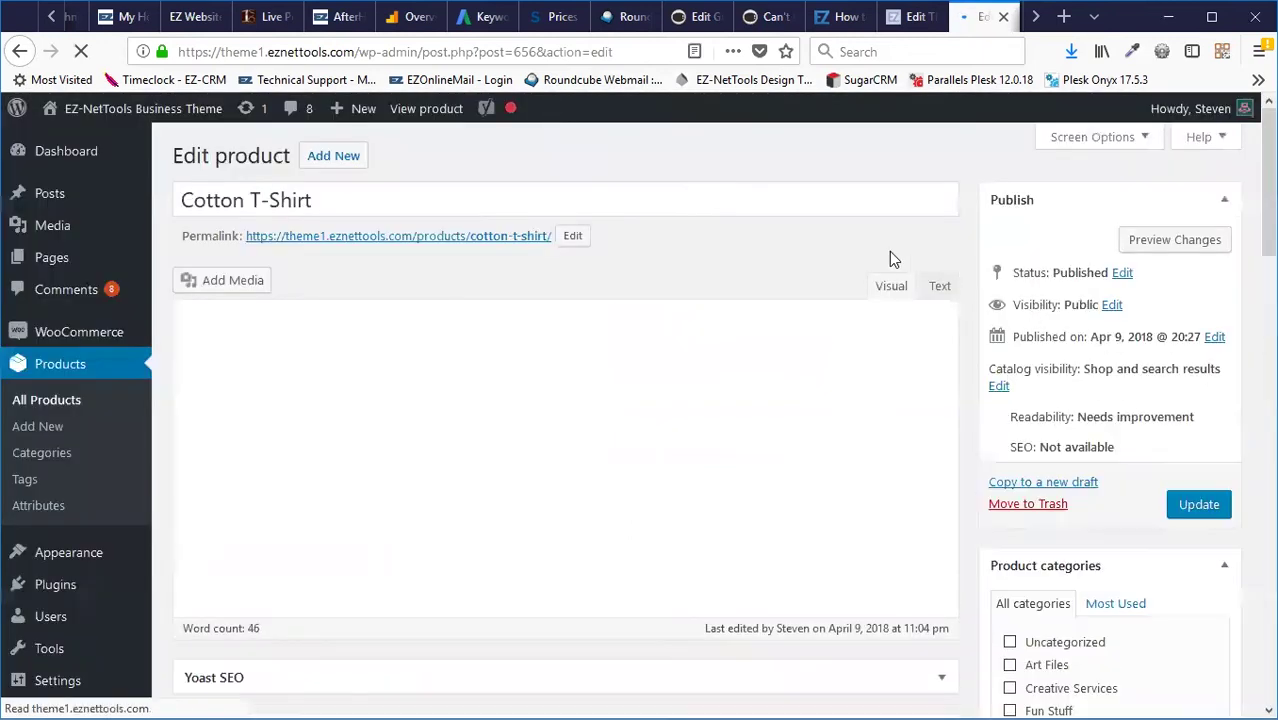
scroll(850, 240, down, 4)
scroll(830, 230, down, 5)
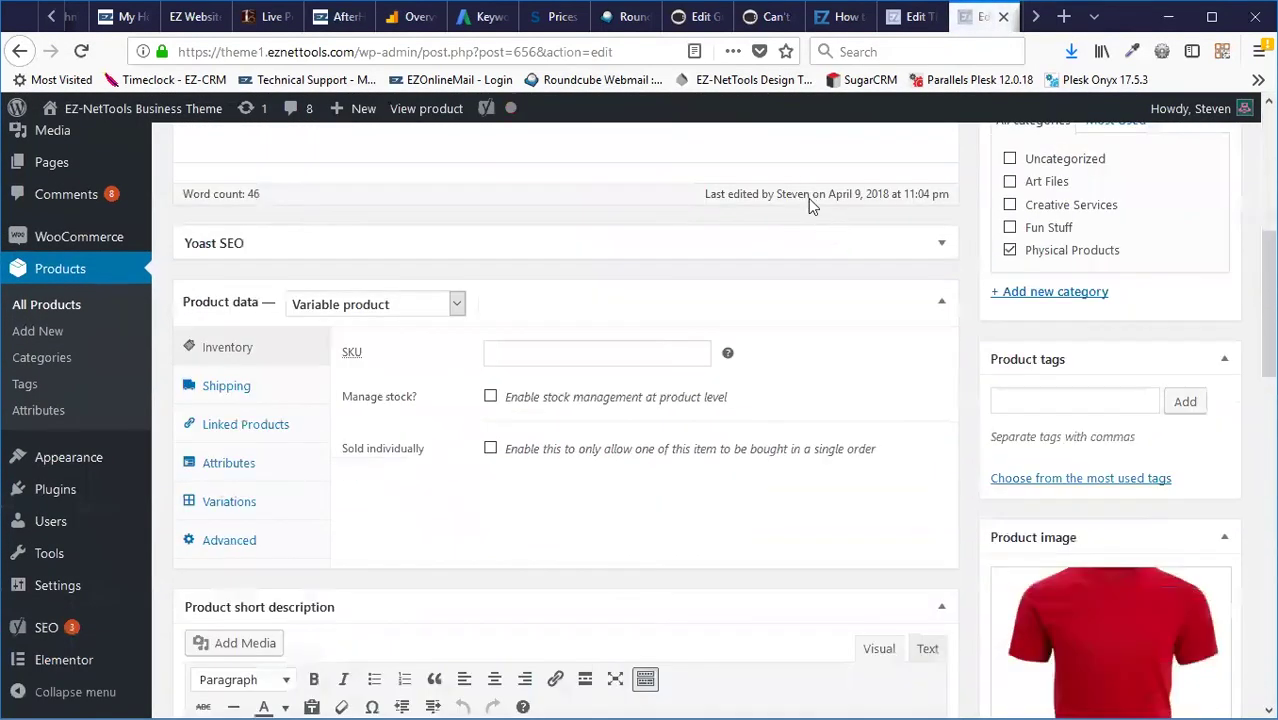
click(205, 287)
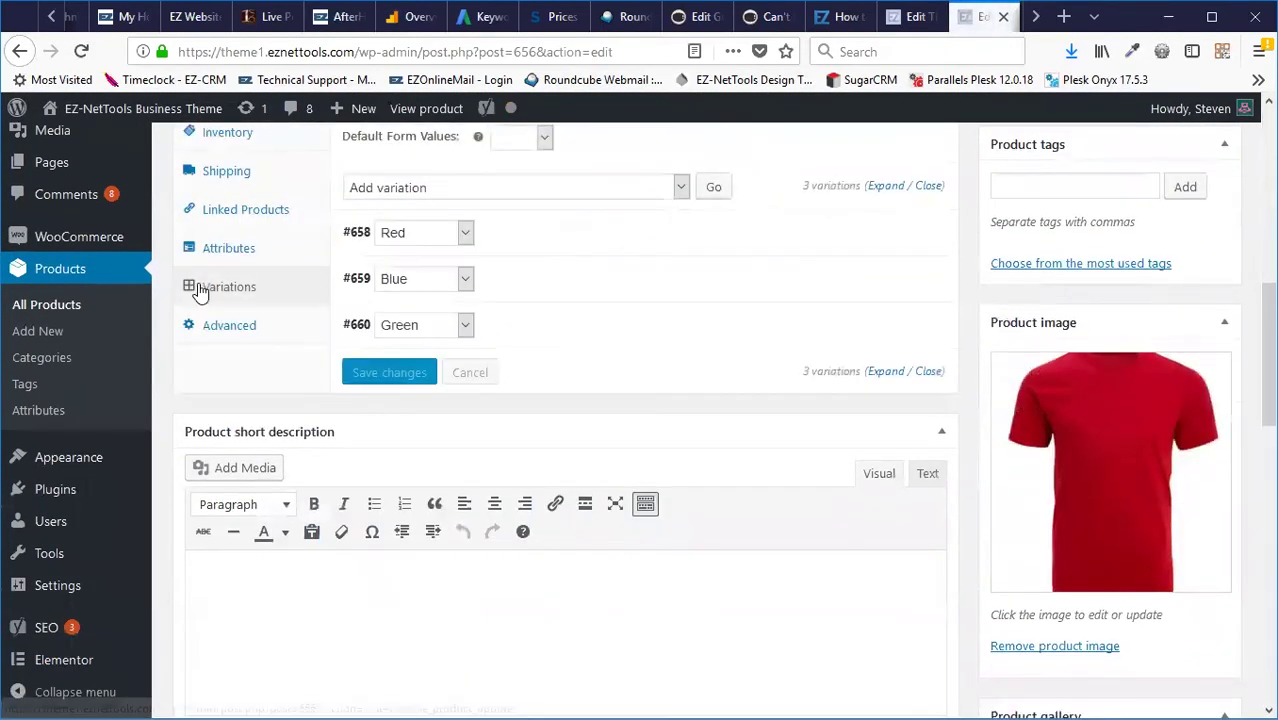
scroll(690, 390, up, 1)
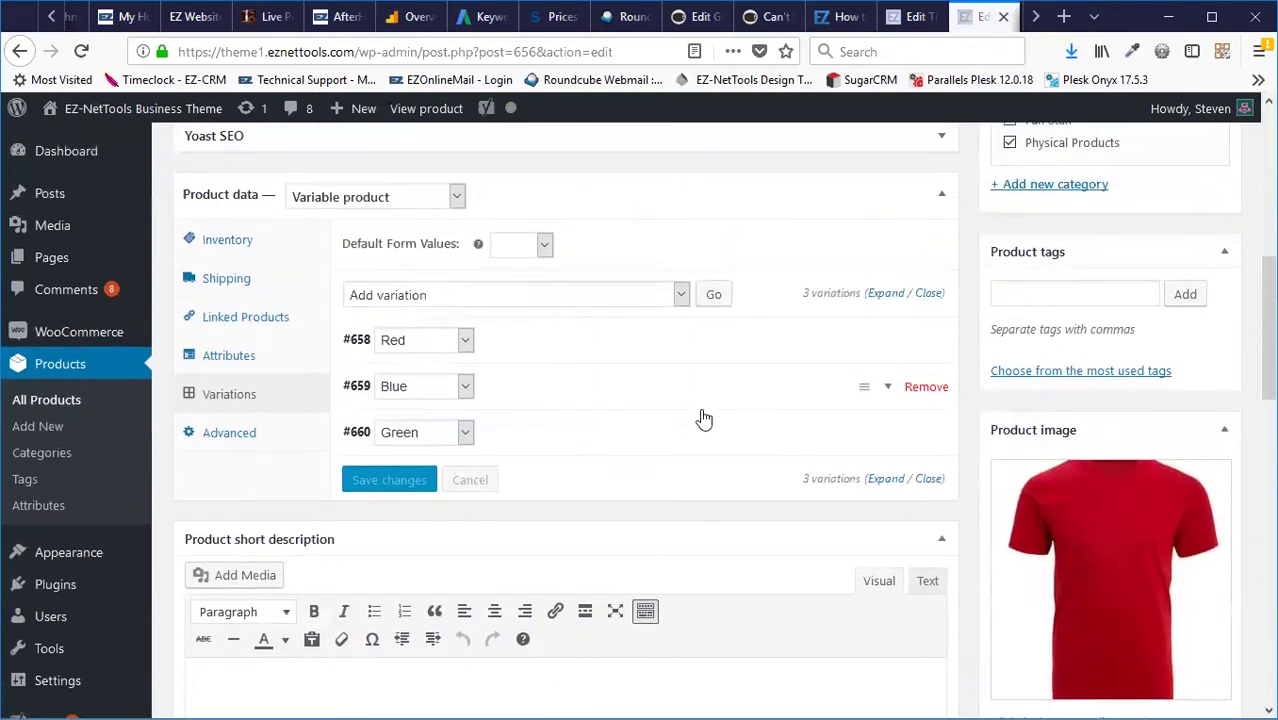
- Choose a default color under Default Form Values for the variations and update the product
click(546, 249)
click(505, 292)
scroll(872, 448, up, 4)
scroll(872, 448, up, 5)
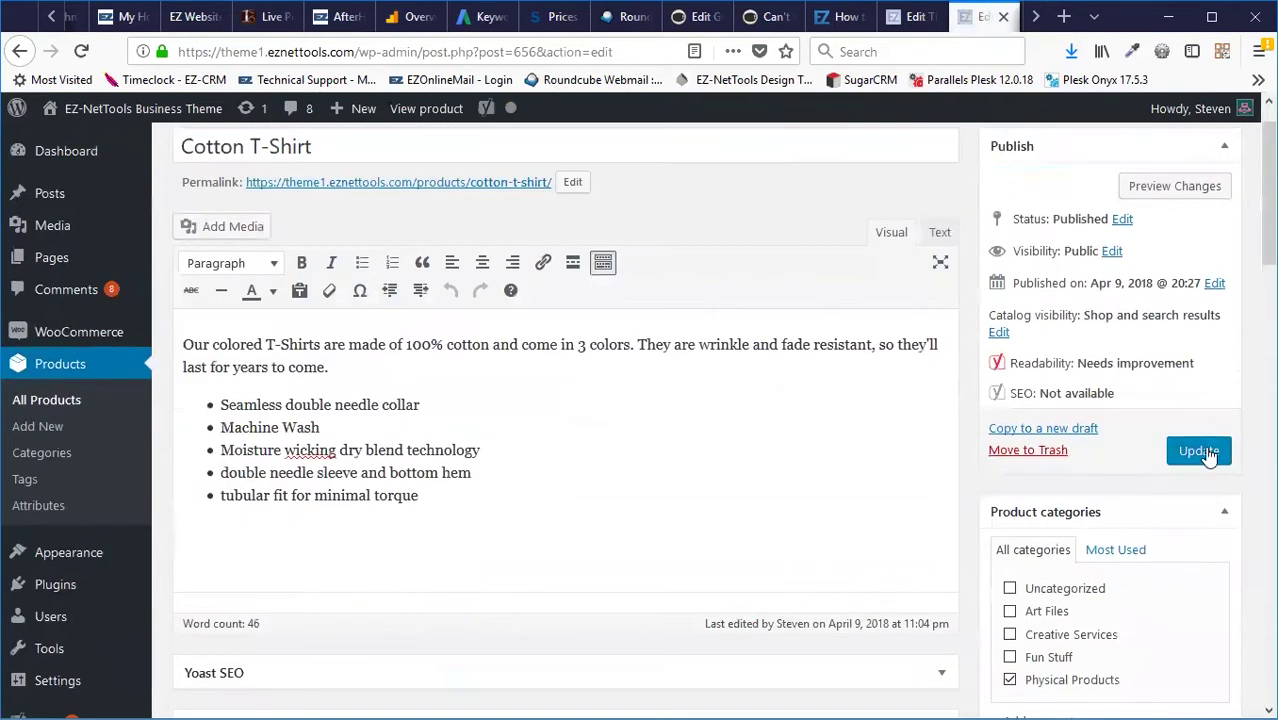
click(1199, 451)
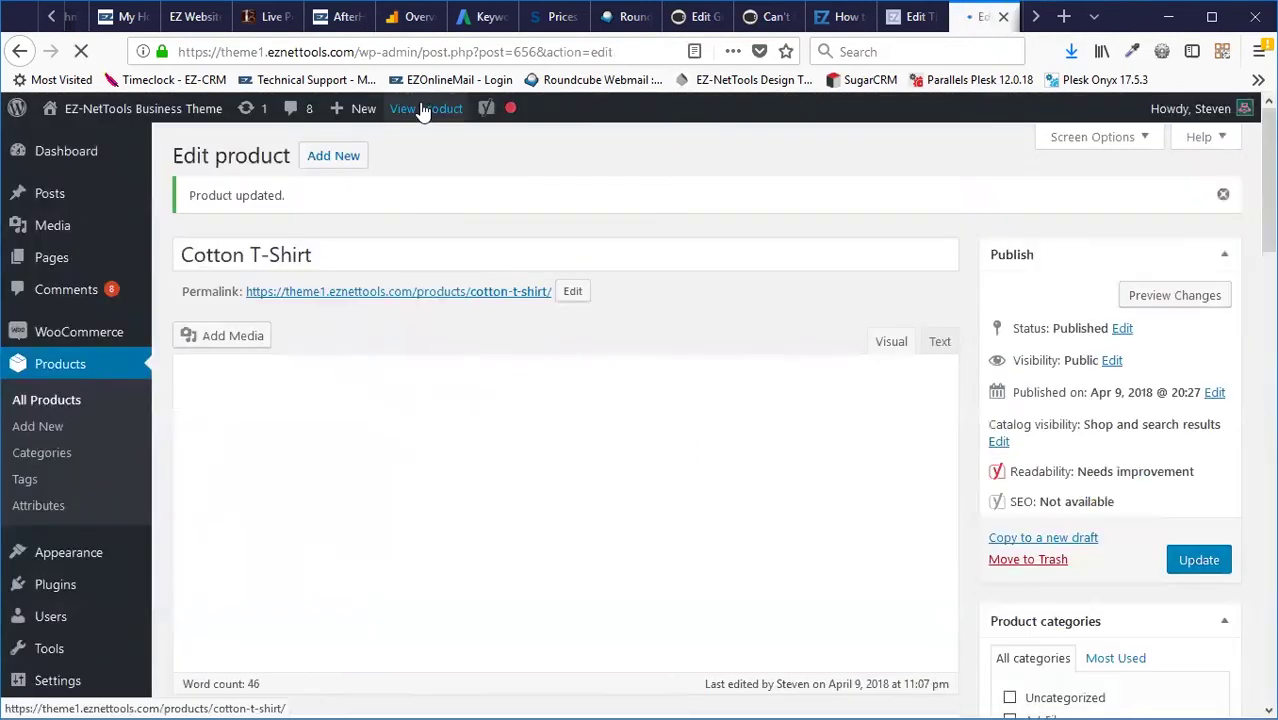
- Check the default color on the live Cotton T-Shirt page, and return to the product's variations for editing
click(425, 110)
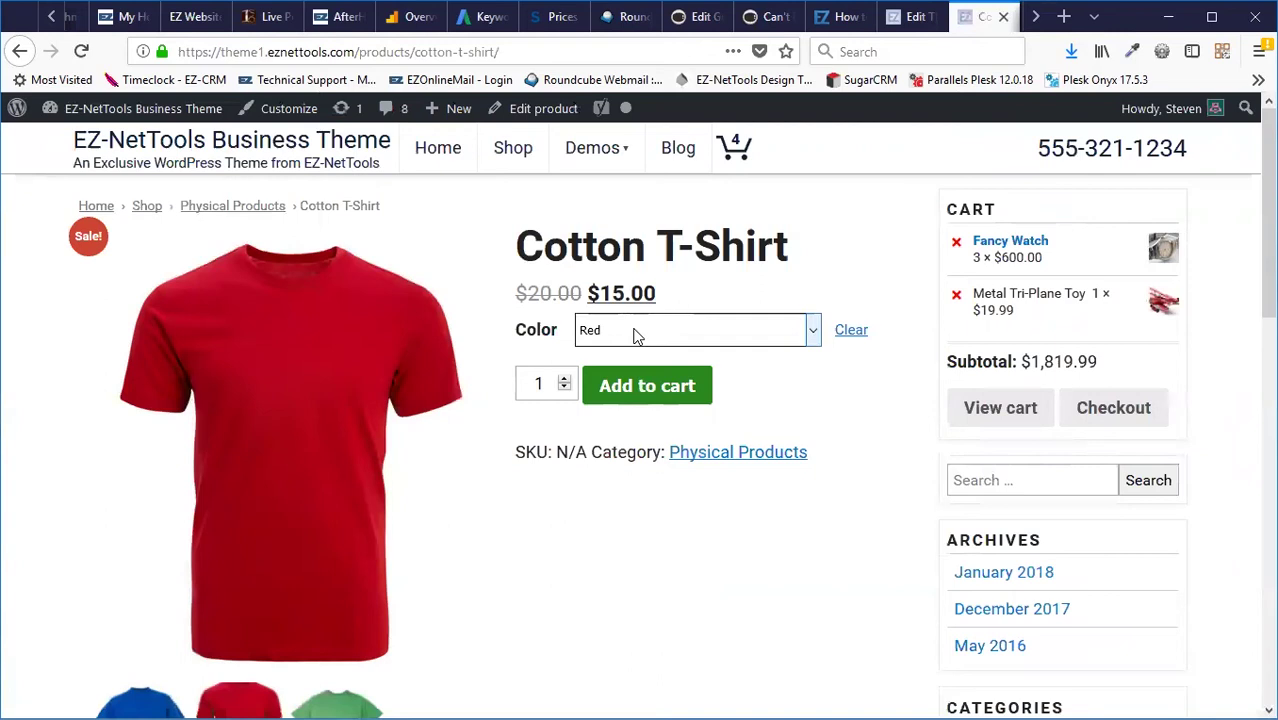
click(545, 115)
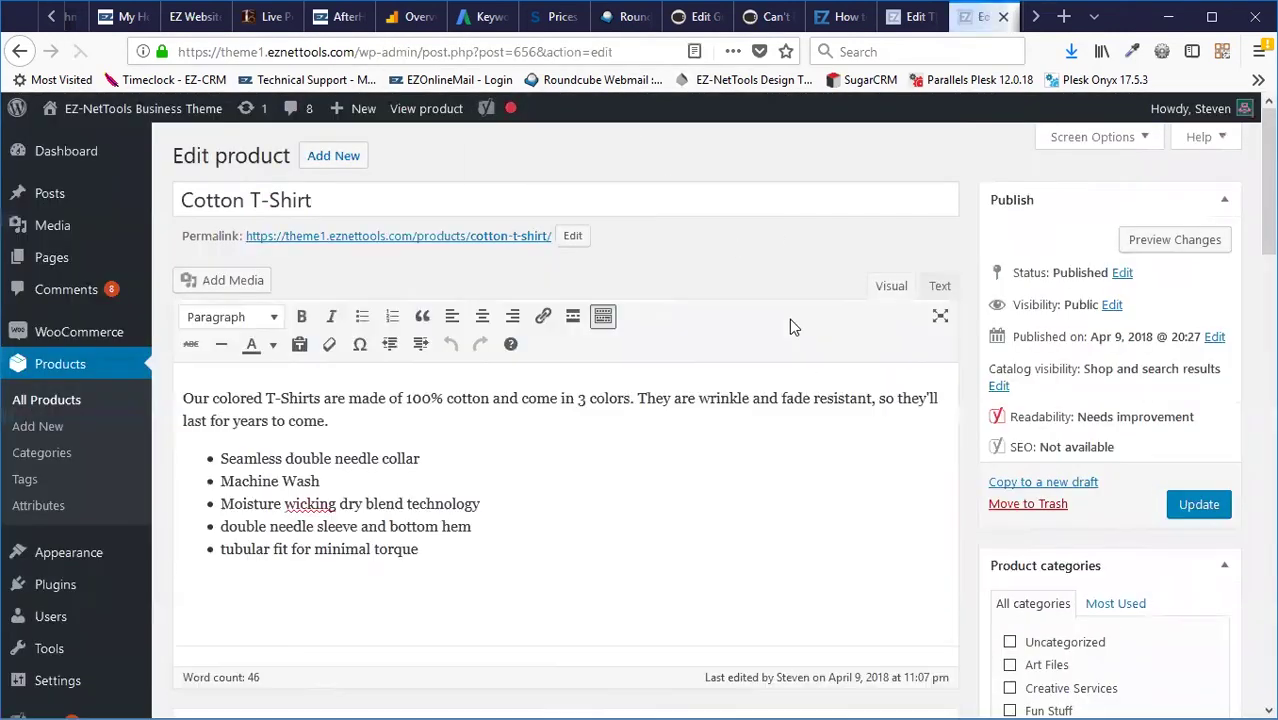
scroll(800, 310, down, 5)
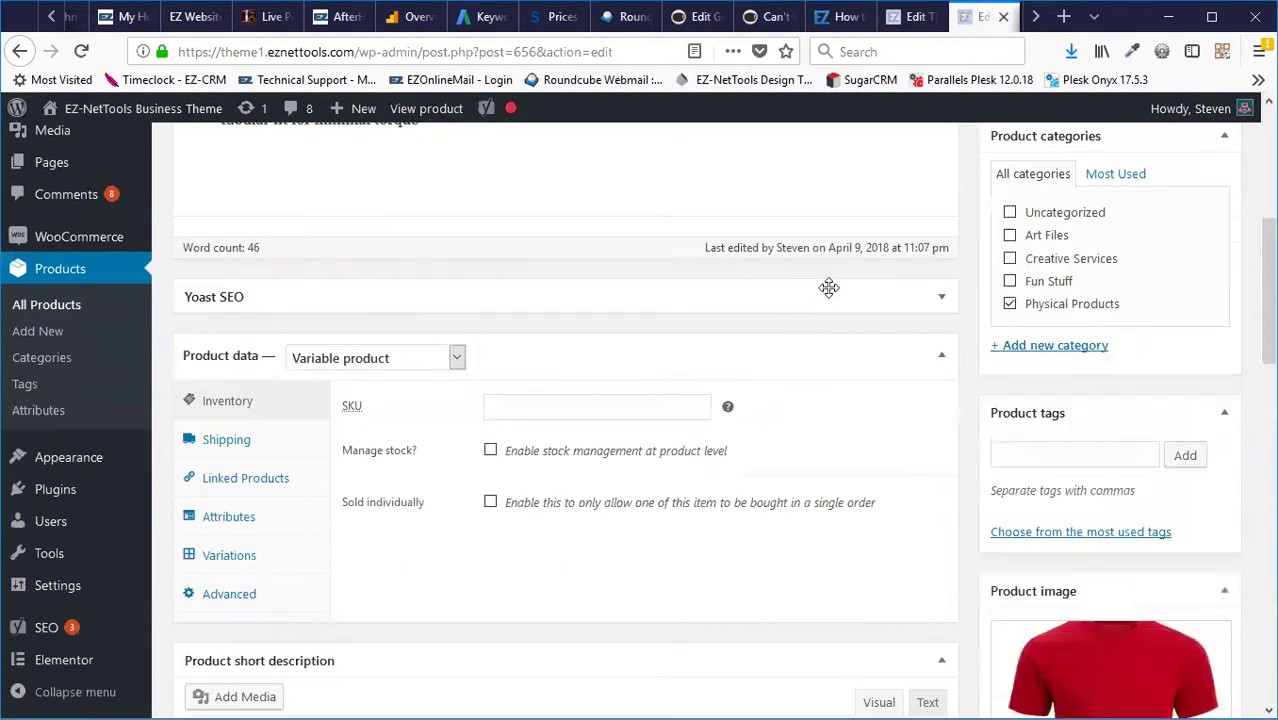
click(240, 557)
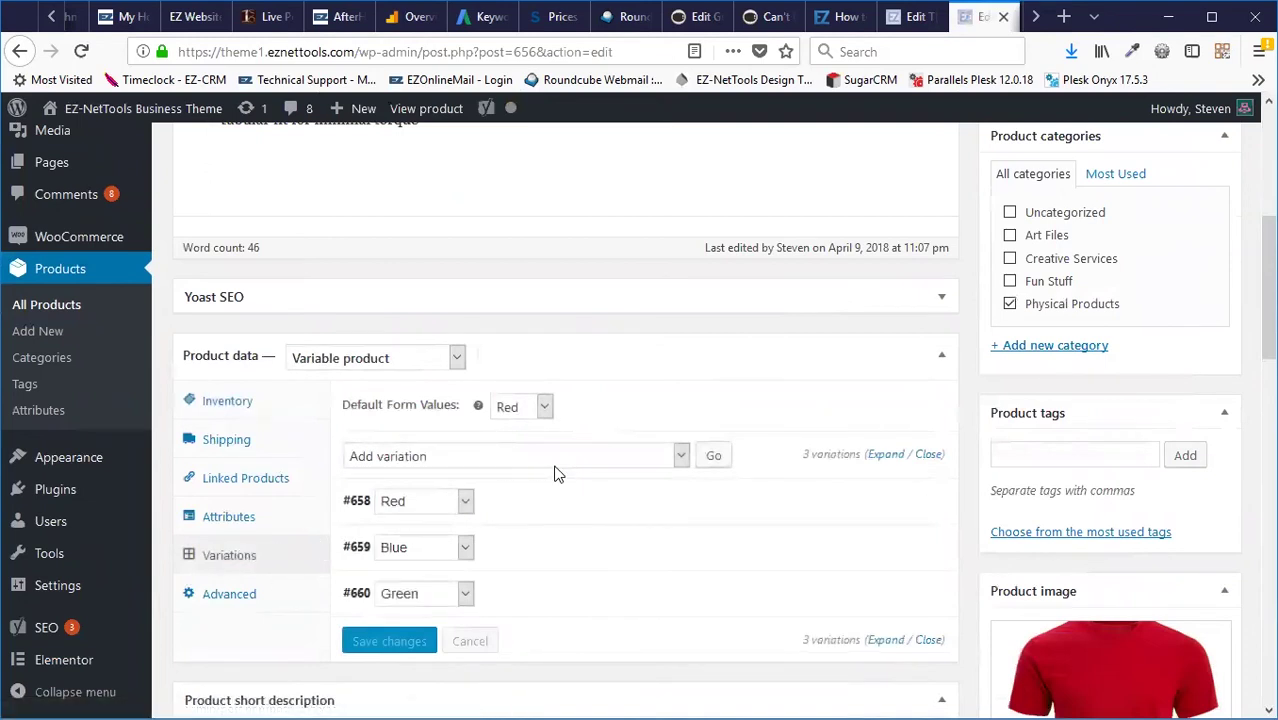
- Enable stock management for the Red variation and set its stock quantity to 24
click(557, 508)
scroll(560, 505, down, 4)
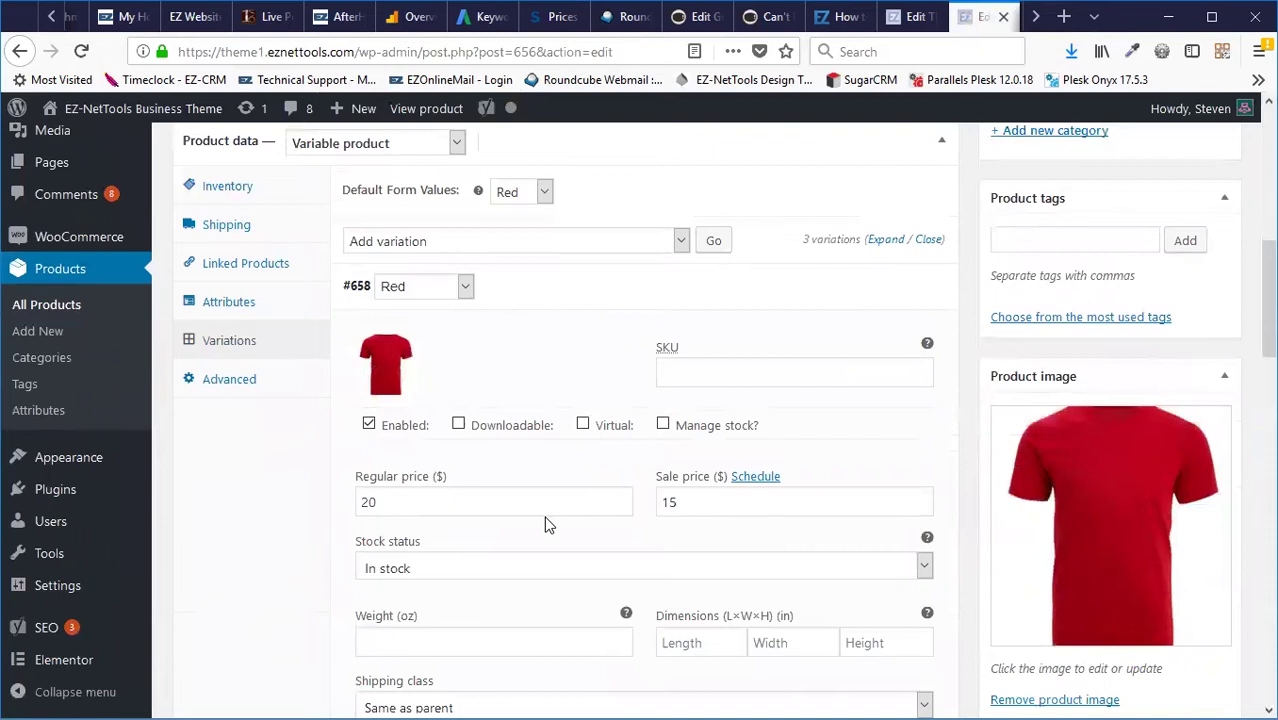
click(664, 426)
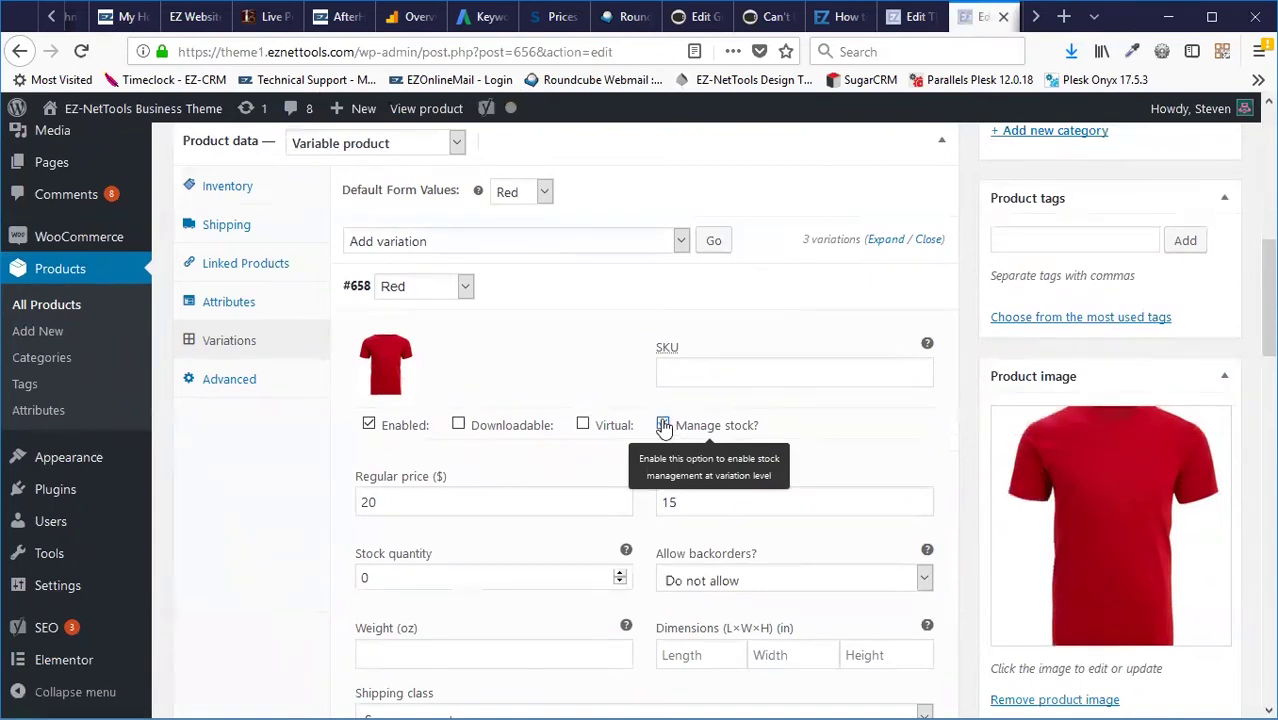
double_click(427, 577)
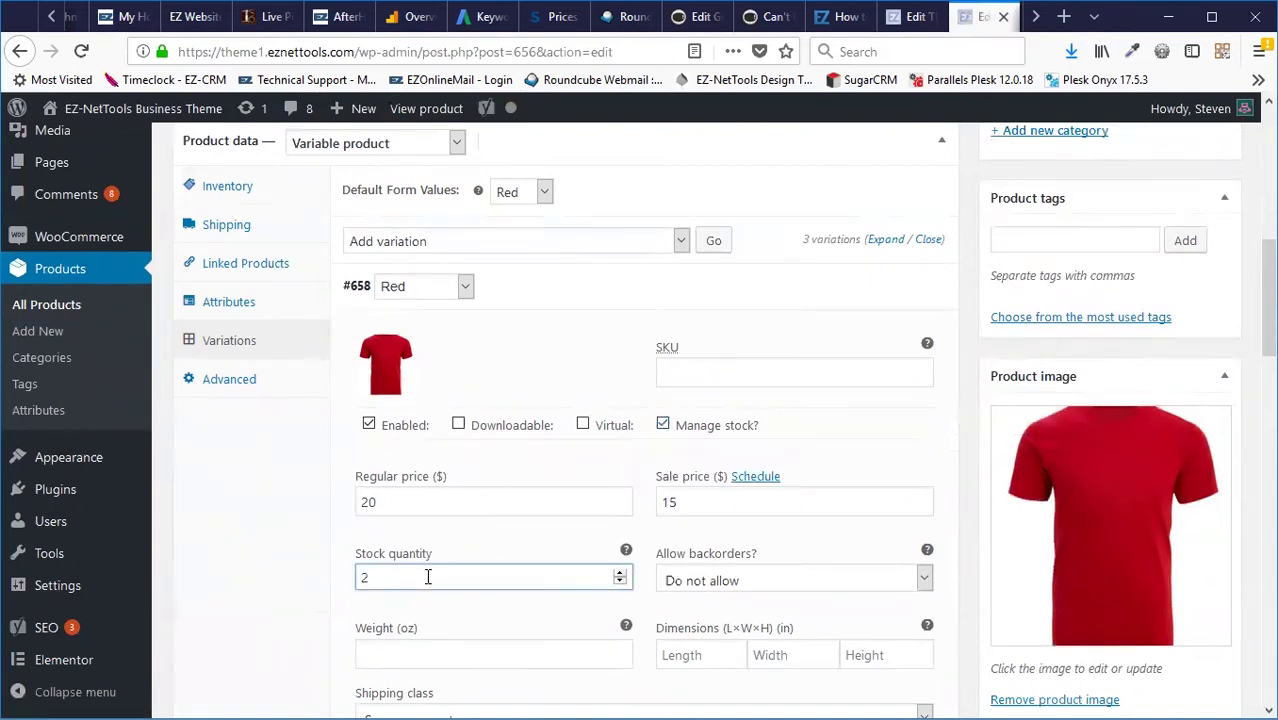
- Enable stock management for the Blue variation and set its stock quantity to 15
scroll(427, 577, down, 5)
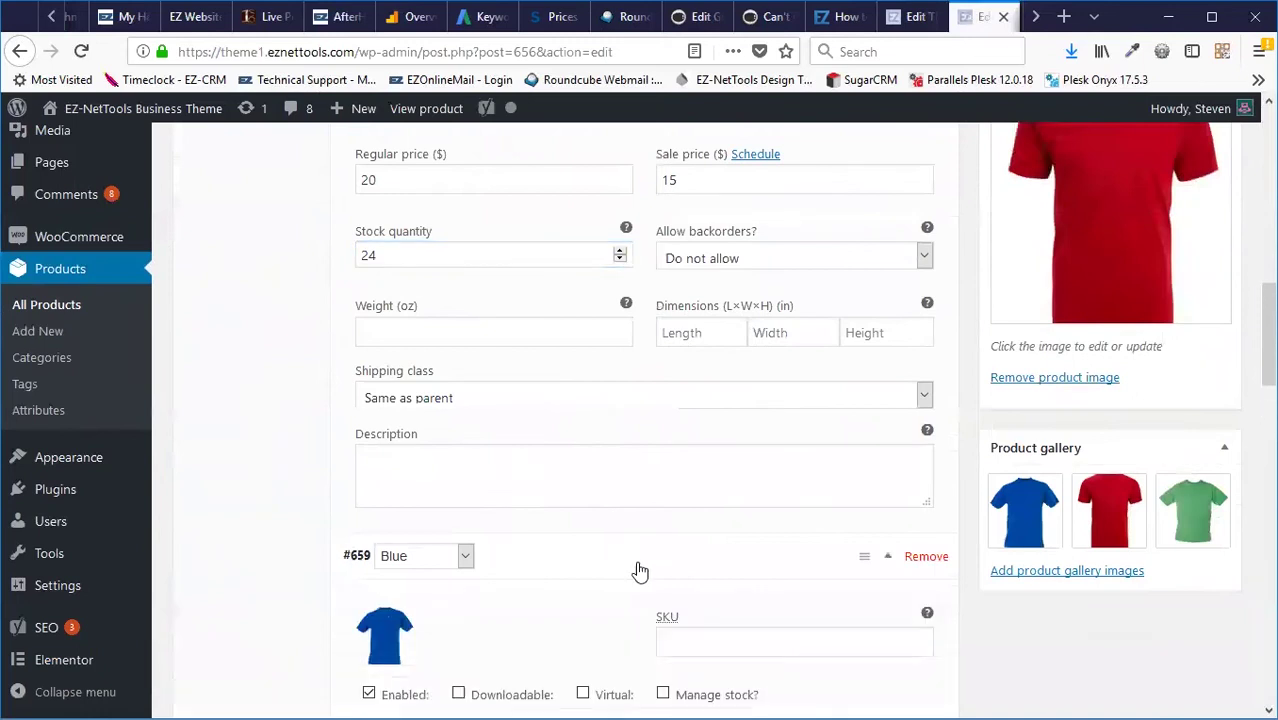
scroll(699, 560, down, 1)
click(662, 583)
scroll(431, 461, down, 3)
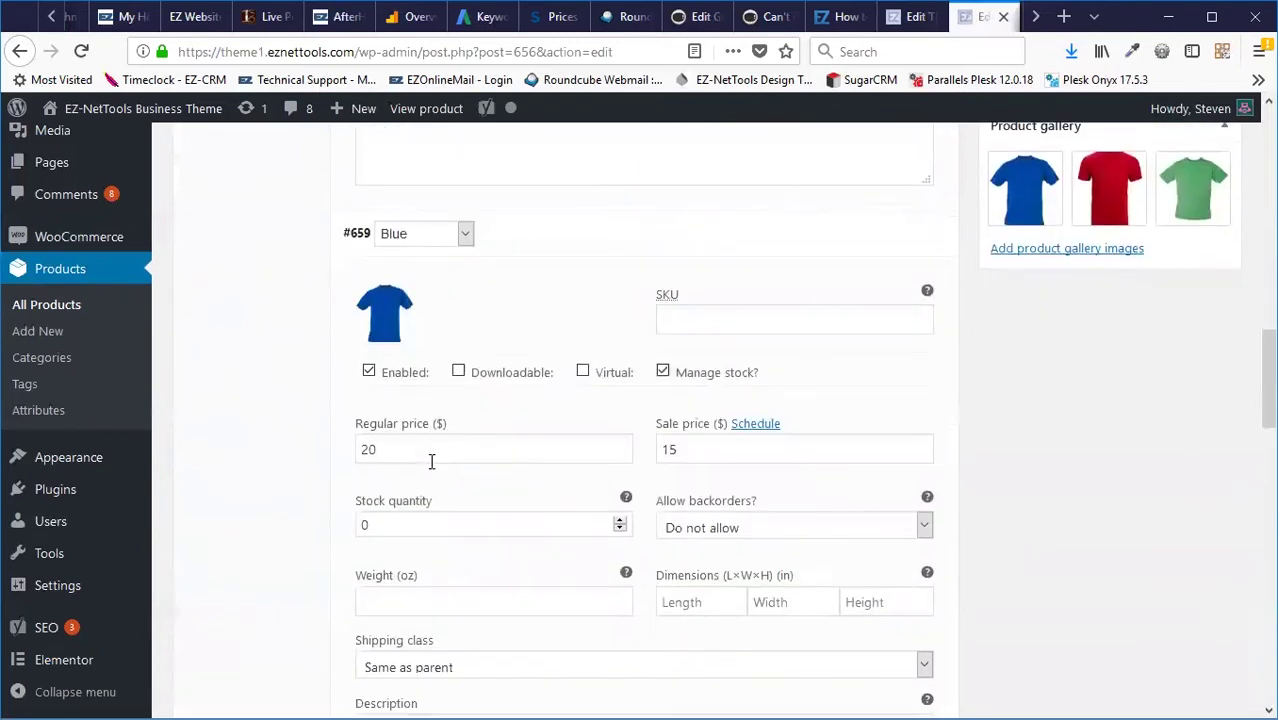
double_click(398, 524)
text(15)
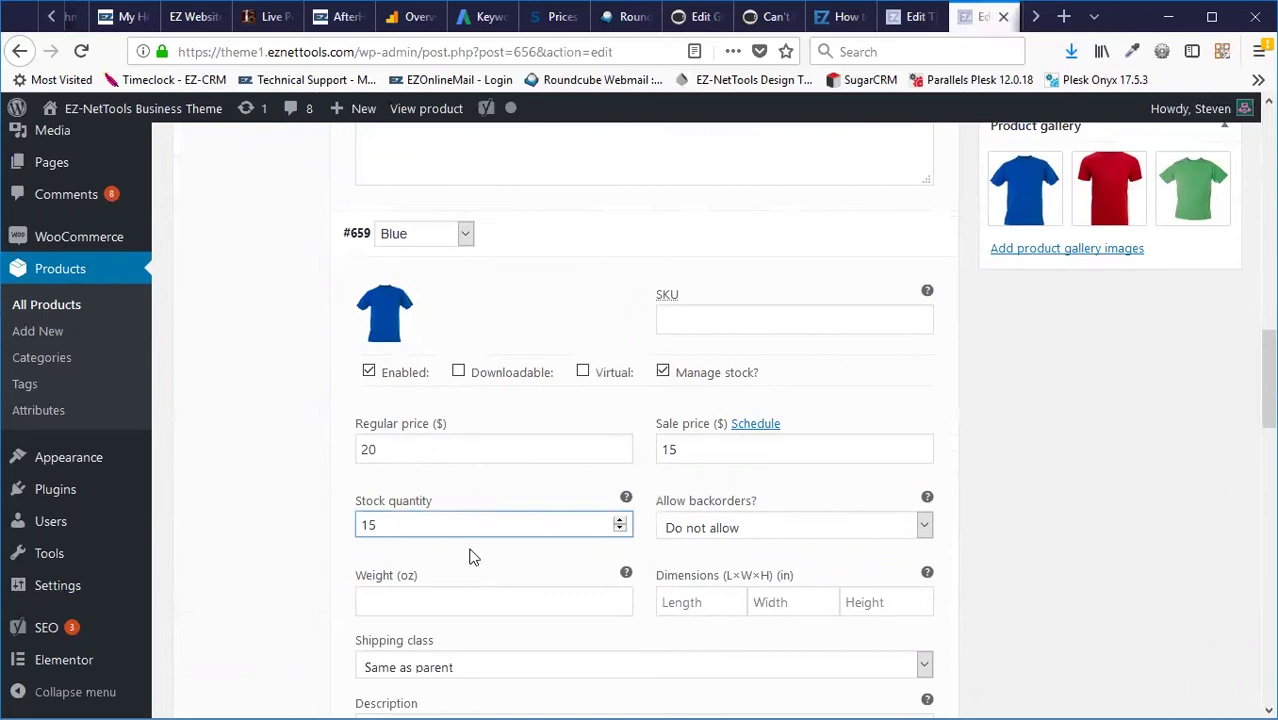
click(546, 556)
- Enable stock management for the Green variation with a stock quantity of 18, and update the product
scroll(810, 534, down, 2)
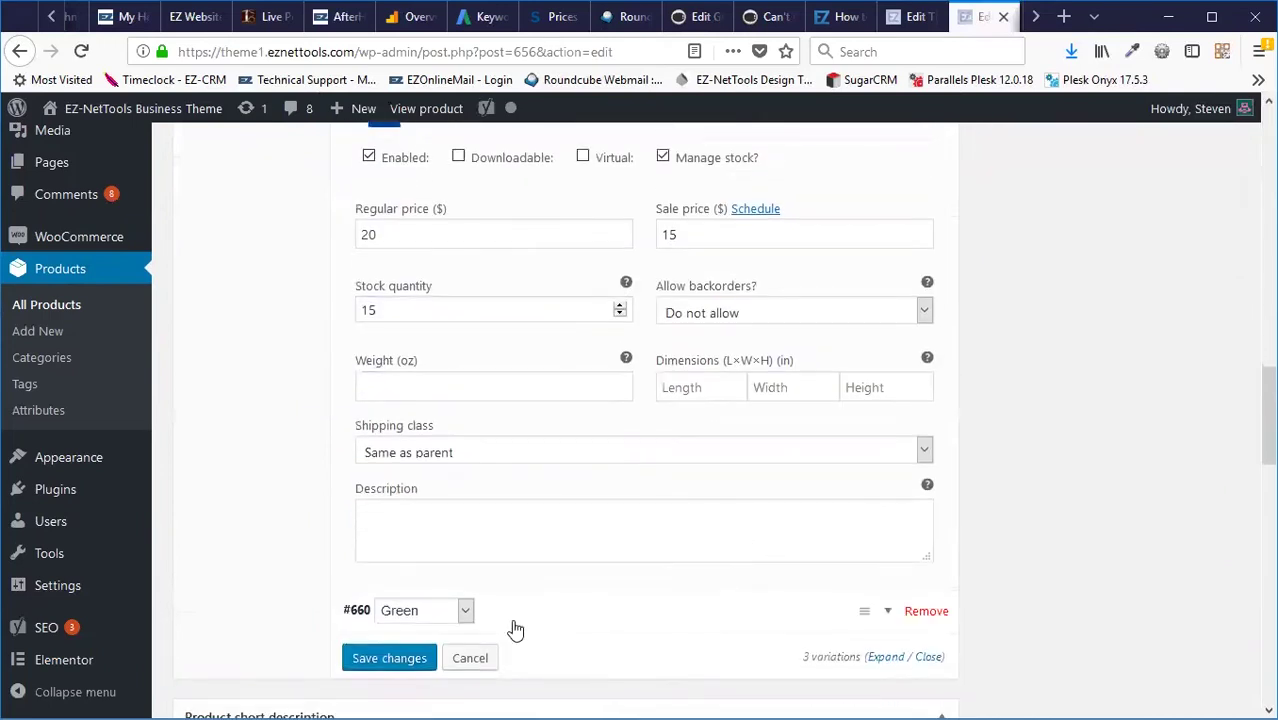
click(548, 610)
scroll(621, 542, down, 3)
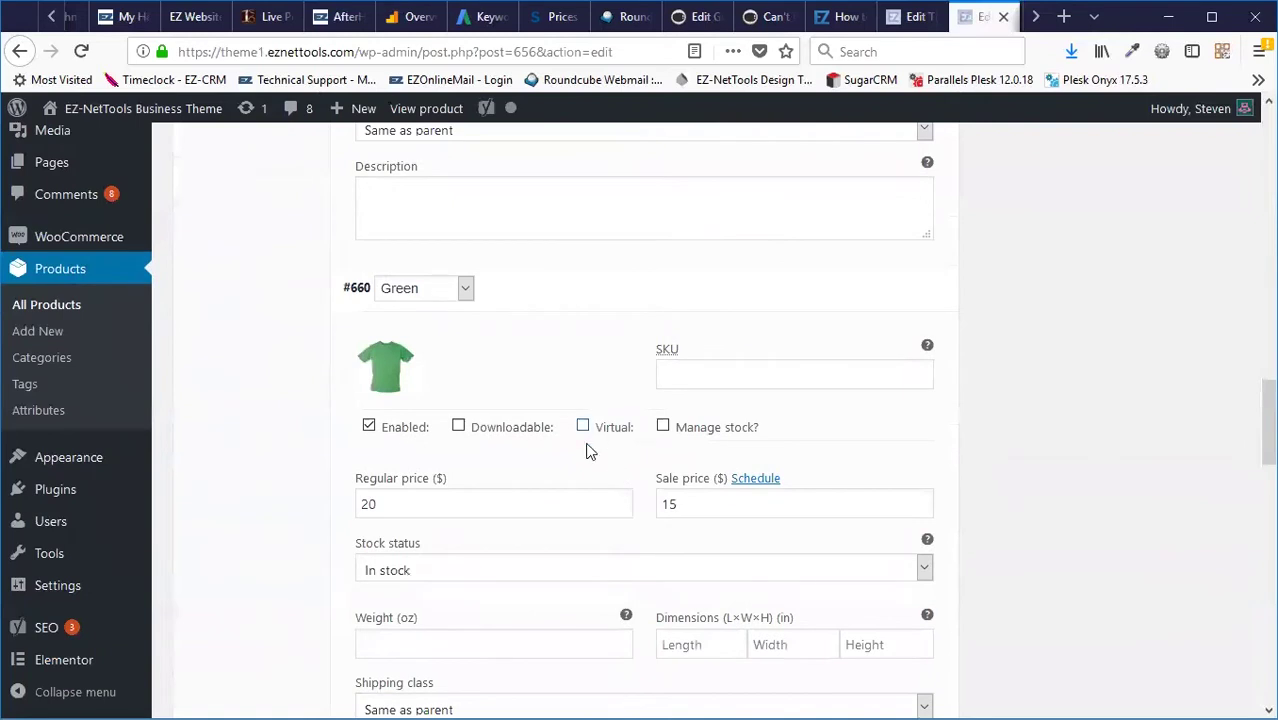
click(662, 426)
click(414, 581)
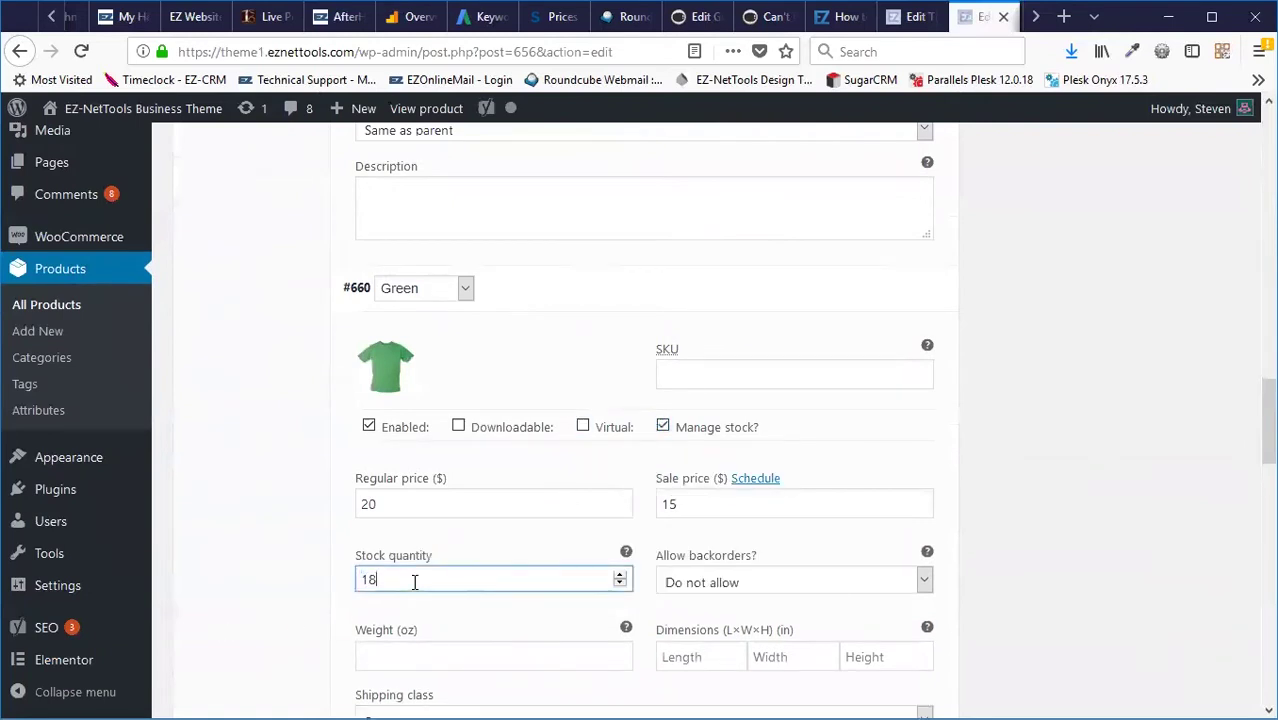
click(1096, 553)
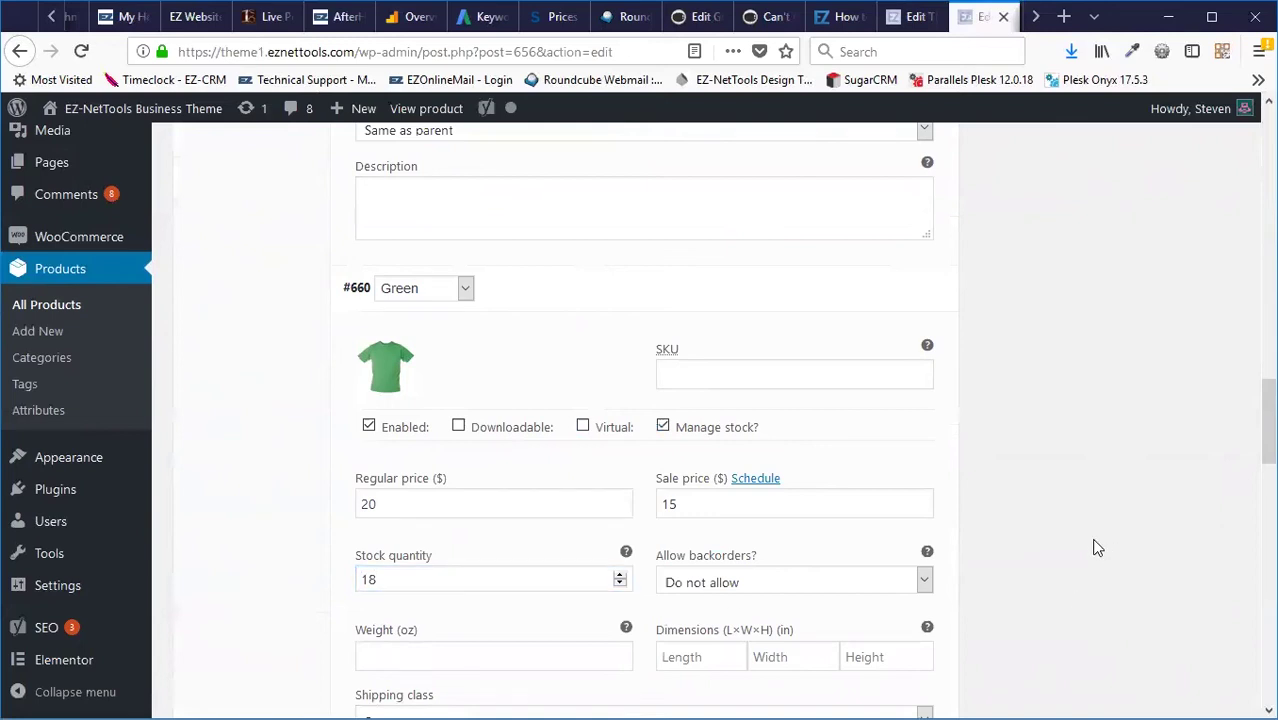
scroll(1090, 540, up, 12)
scroll(1129, 476, up, 3)
click(1199, 289)
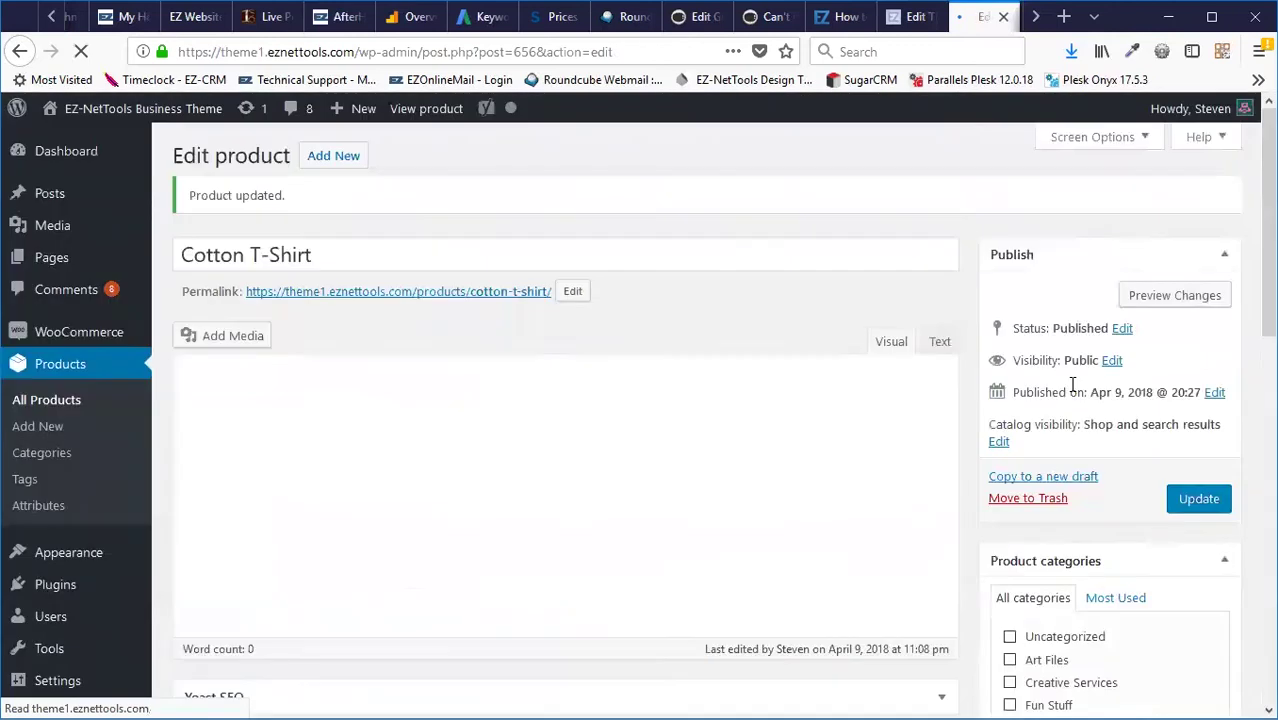
- View the live product page and switch the color to Blue and Green to check each variation's stock
click(420, 109)
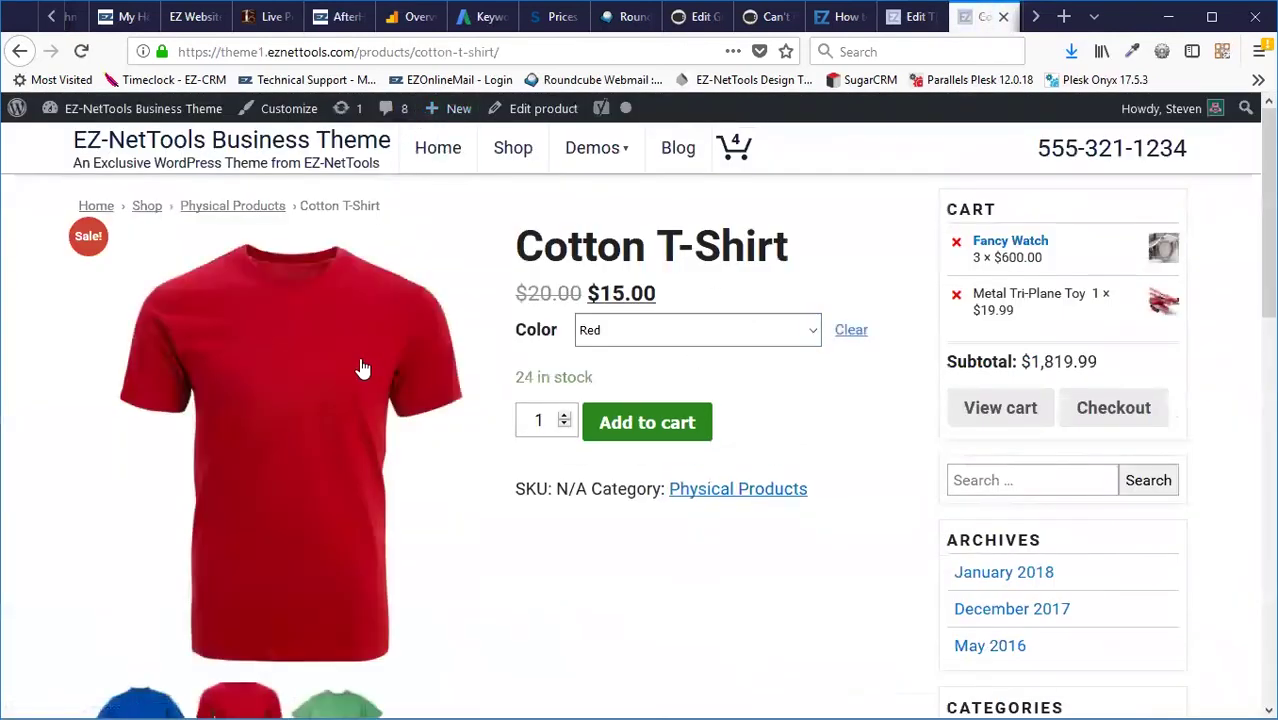
click(690, 338)
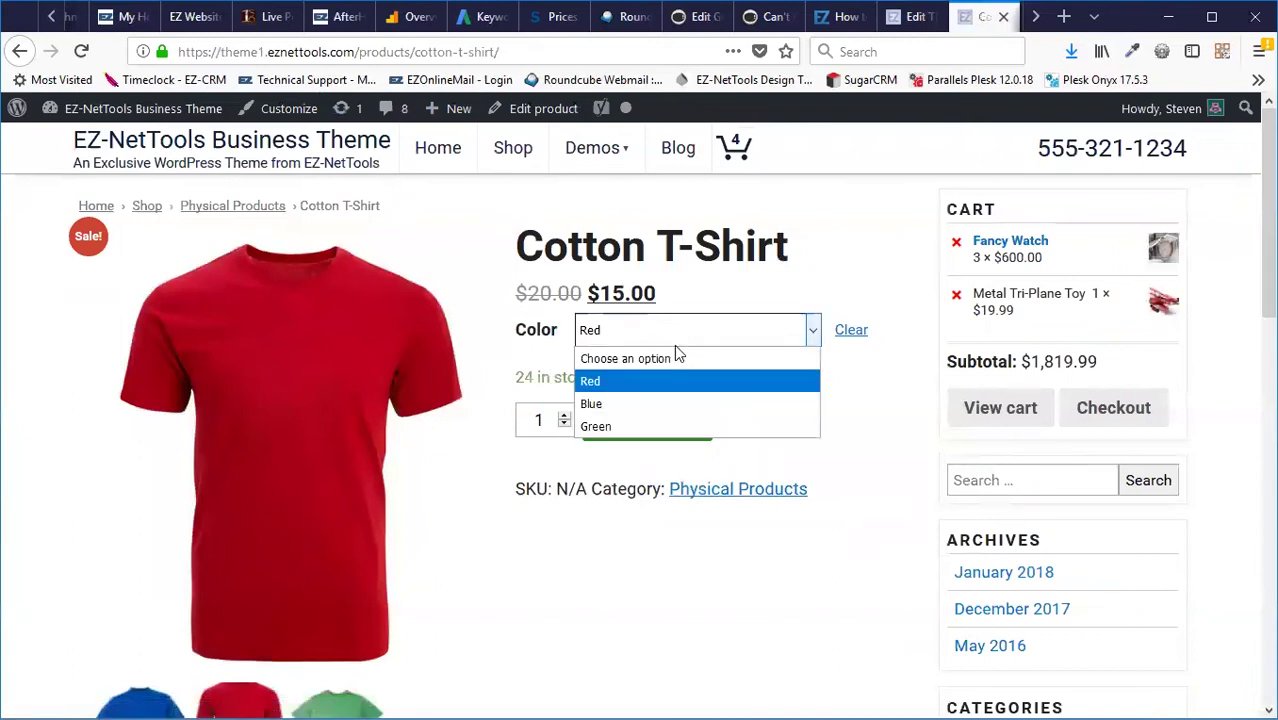
click(632, 402)
click(645, 343)
click(608, 430)
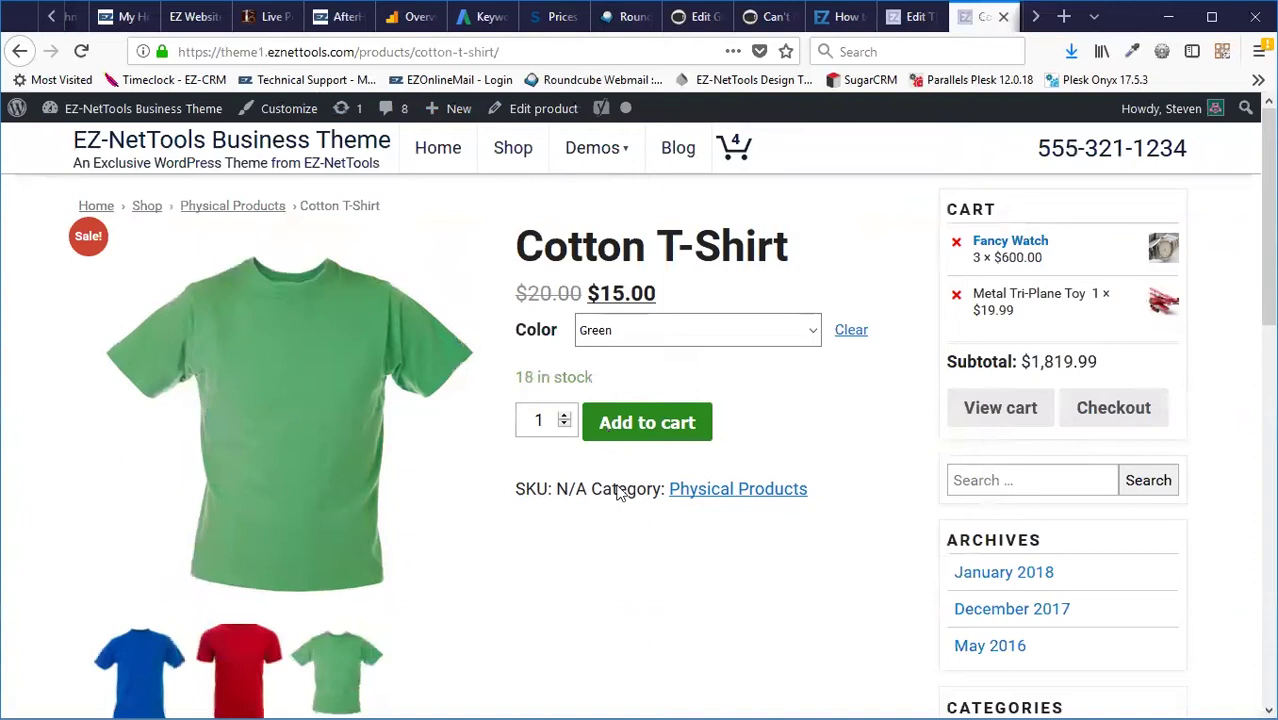
- Go back to editing the product, set the Red variation's sale price to 10, and update the product
click(541, 114)
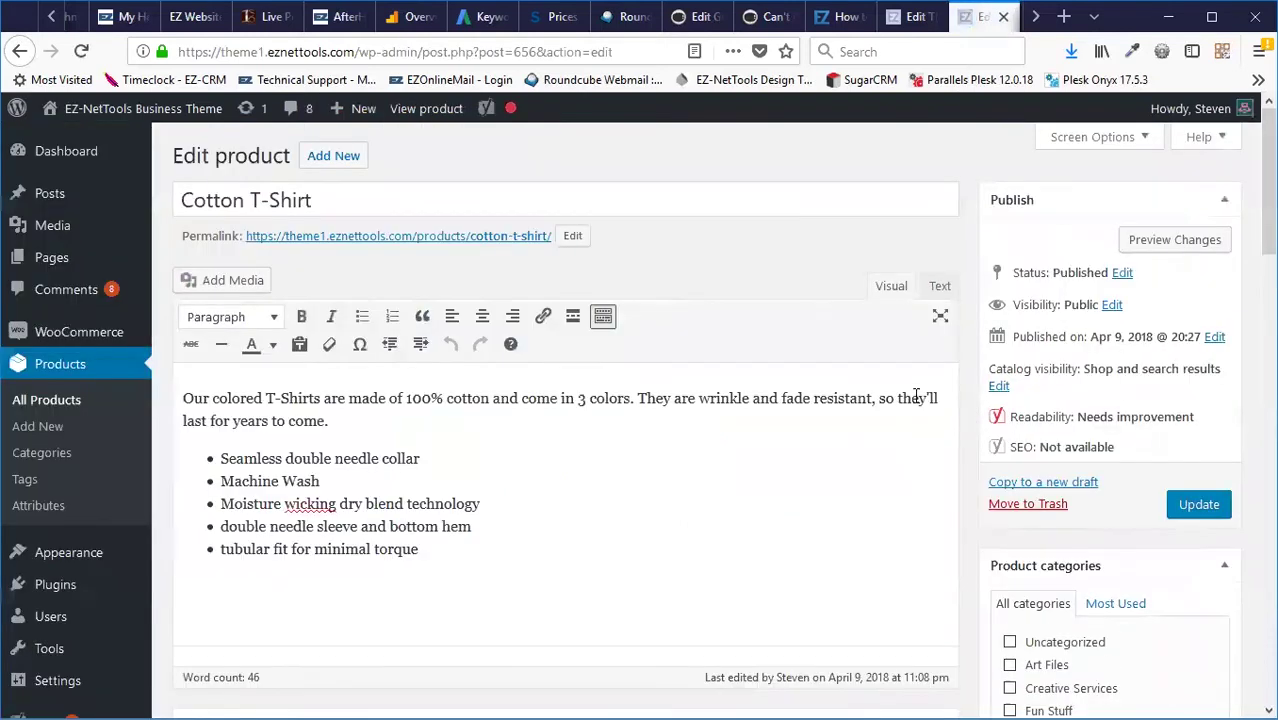
scroll(905, 396, down, 9)
scroll(865, 404, up, 2)
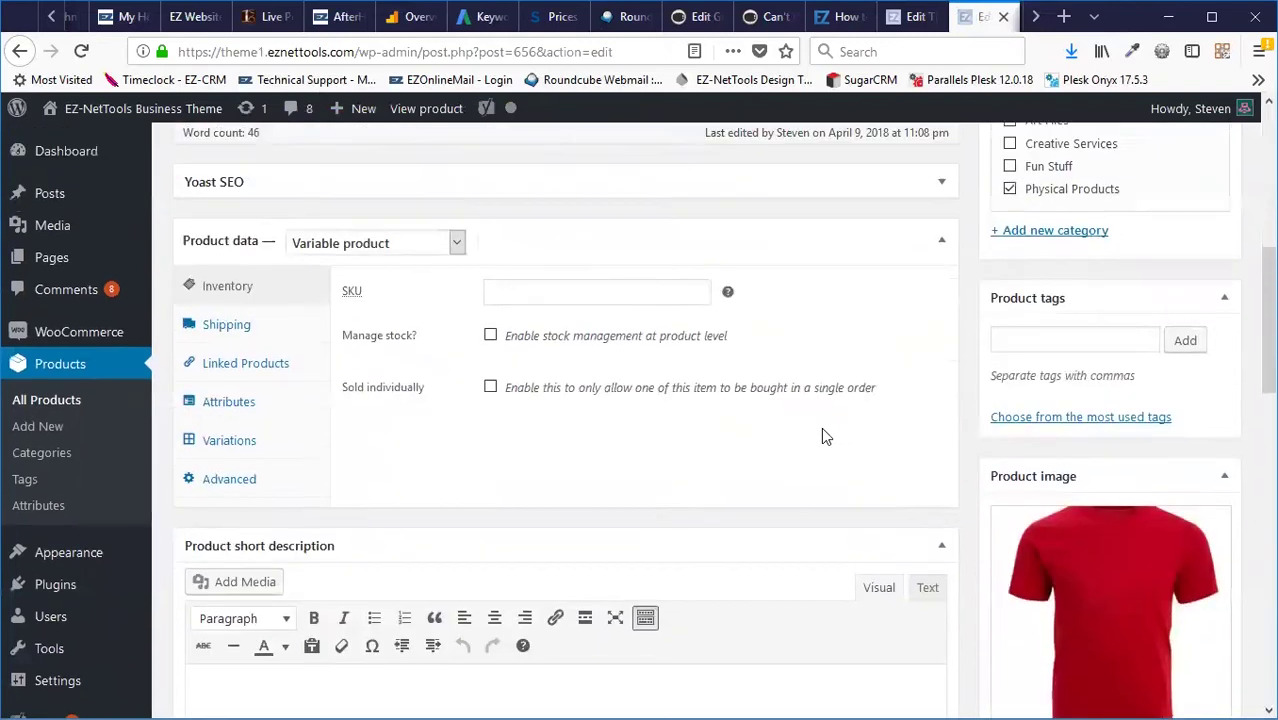
click(246, 442)
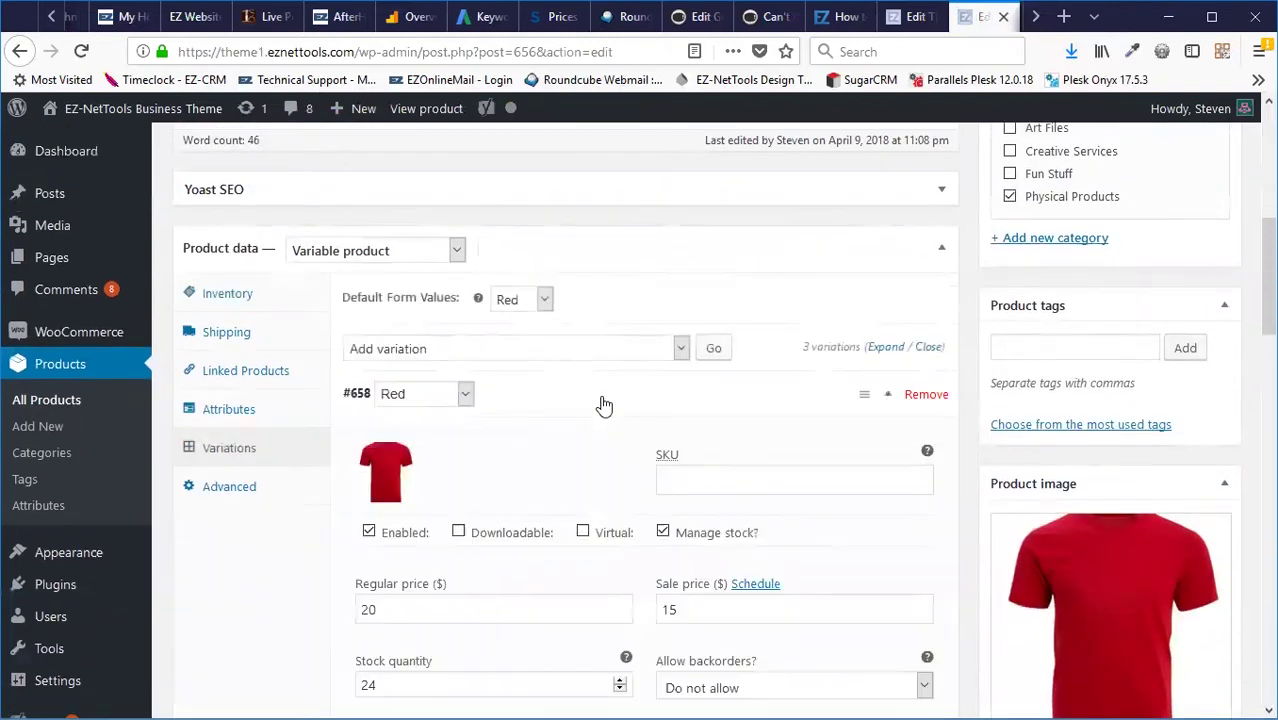
double_click(716, 614)
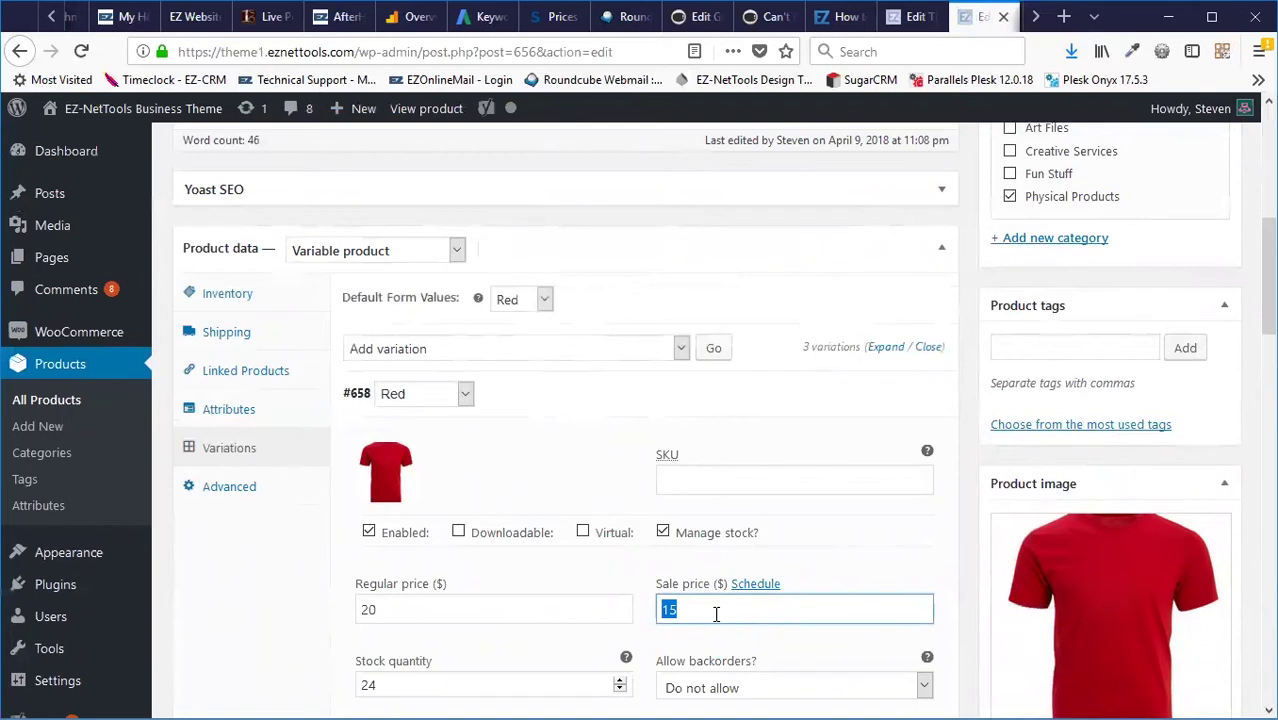
text(10)
scroll(996, 505, up, 5)
click(1198, 289)
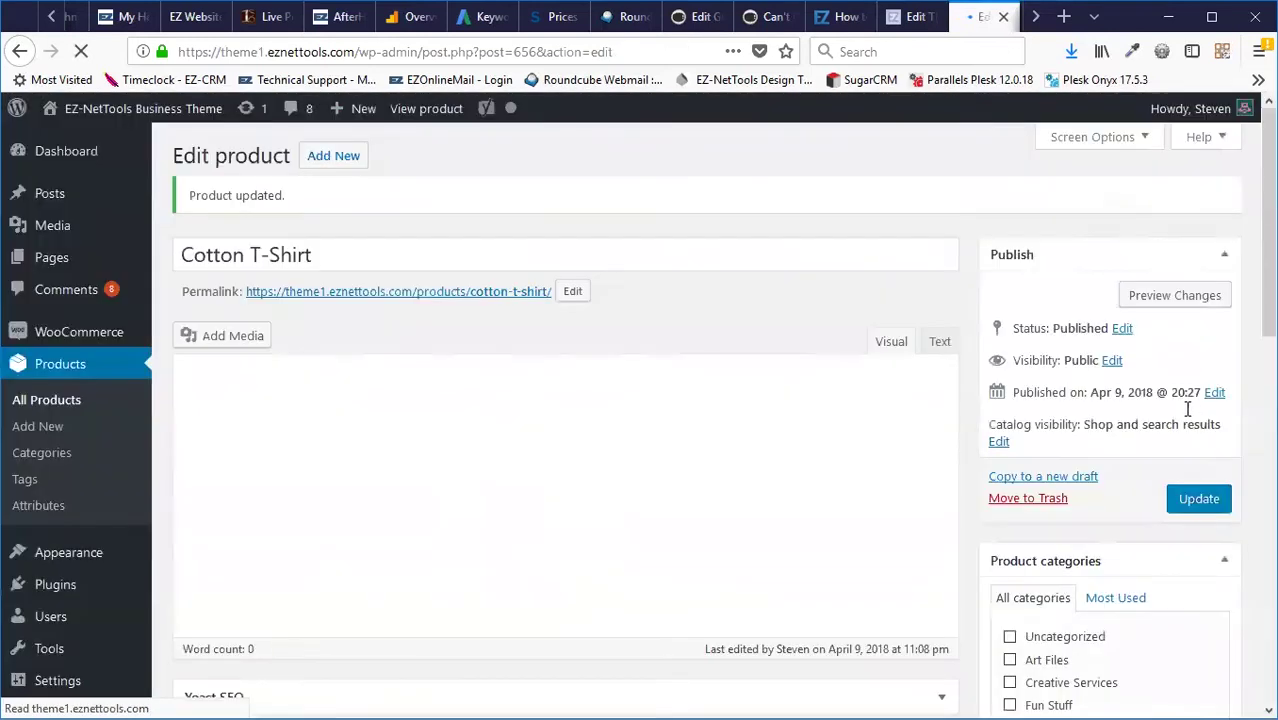
- View the live Cotton T-Shirt page and examine the price range shown under the product title
click(426, 108)
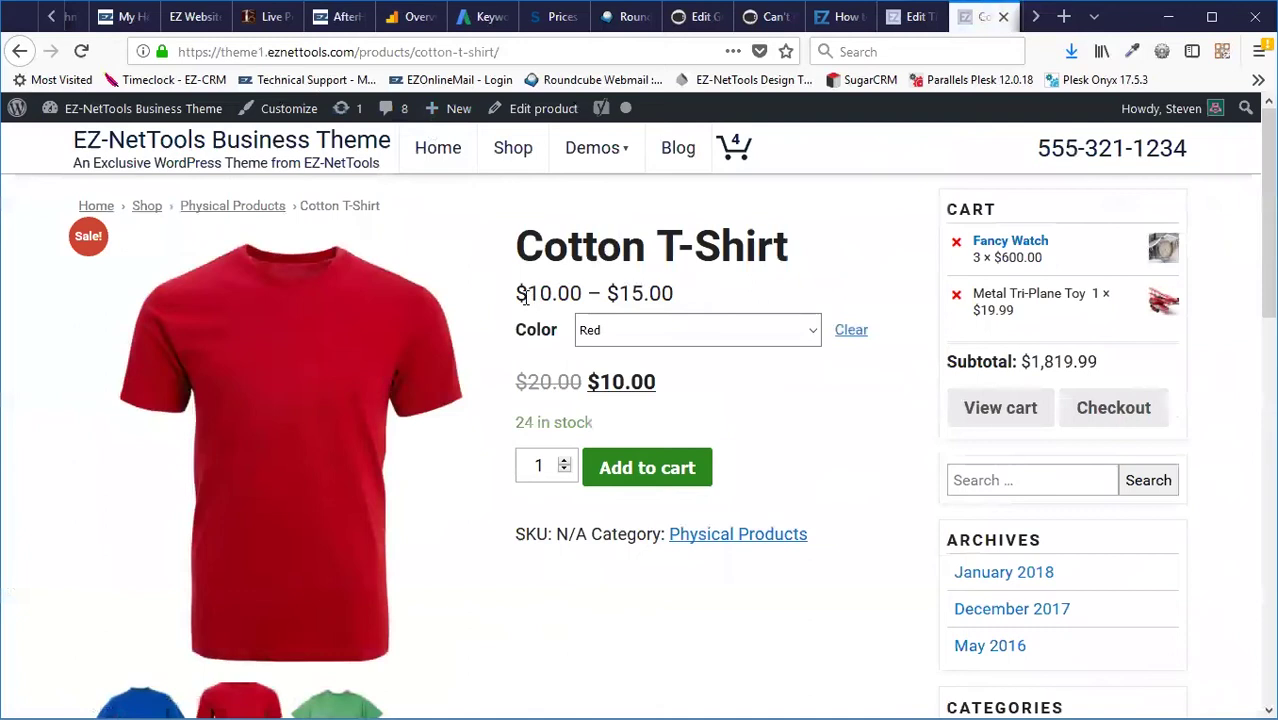
drag(520, 292, 677, 293)
click(674, 300)
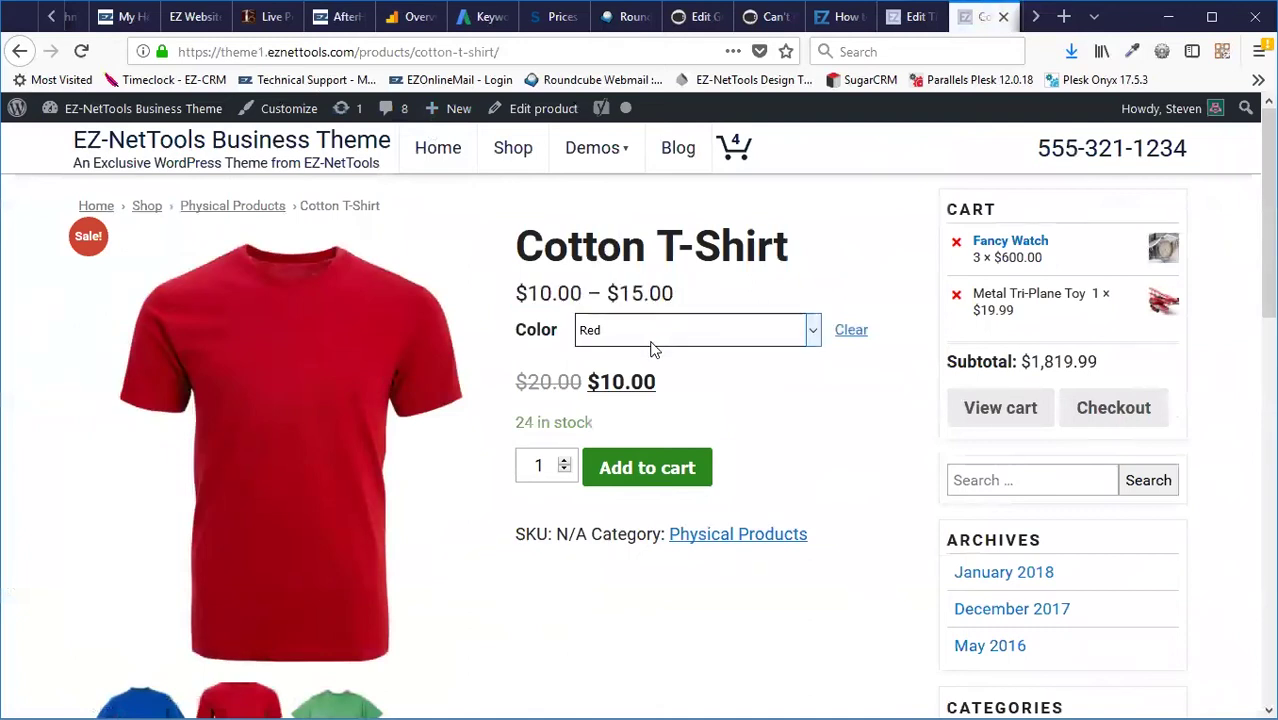
- Switch the product's color between Blue, Green and Red to compare each variation's price and stock
click(645, 338)
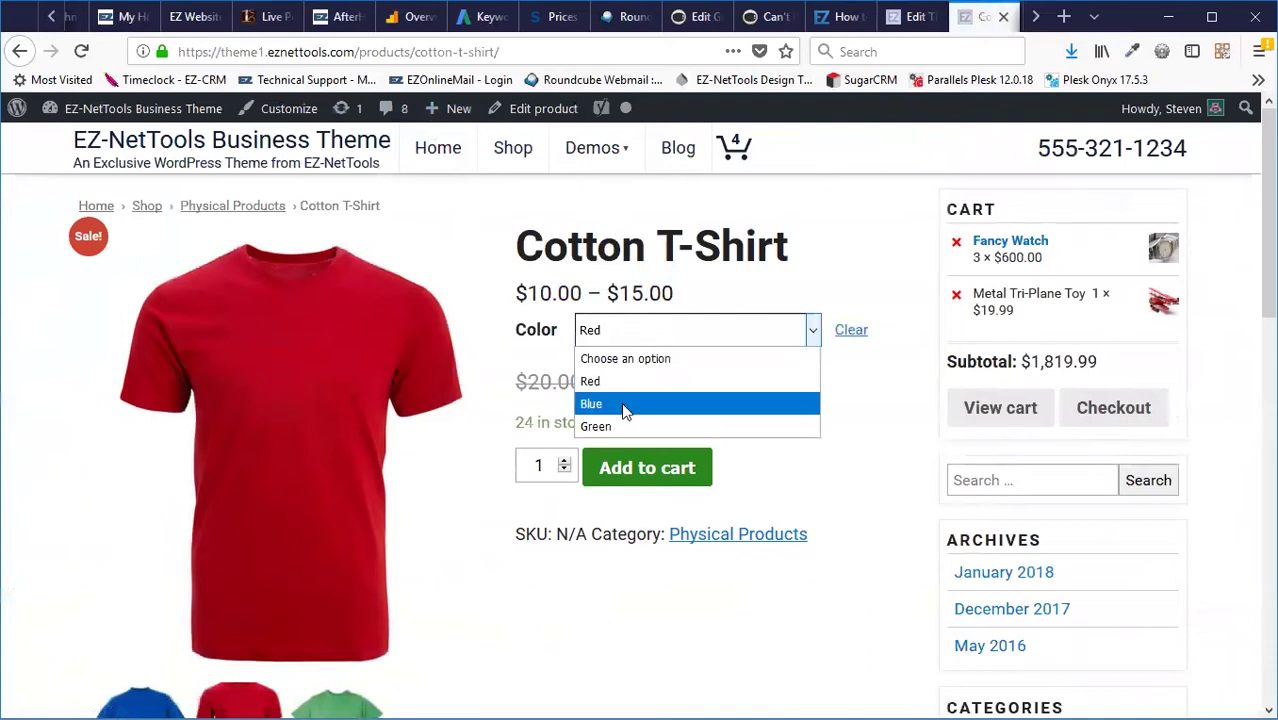
click(621, 402)
click(632, 340)
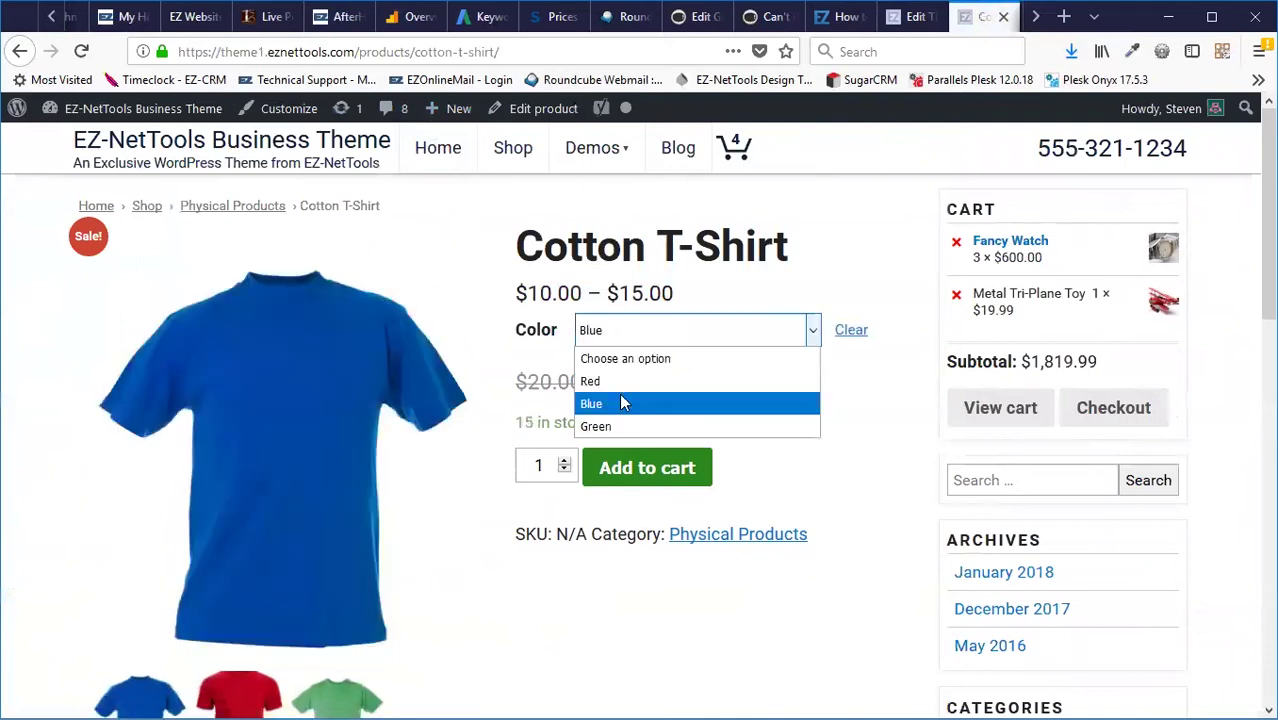
click(621, 424)
click(645, 338)
click(637, 403)
click(630, 340)
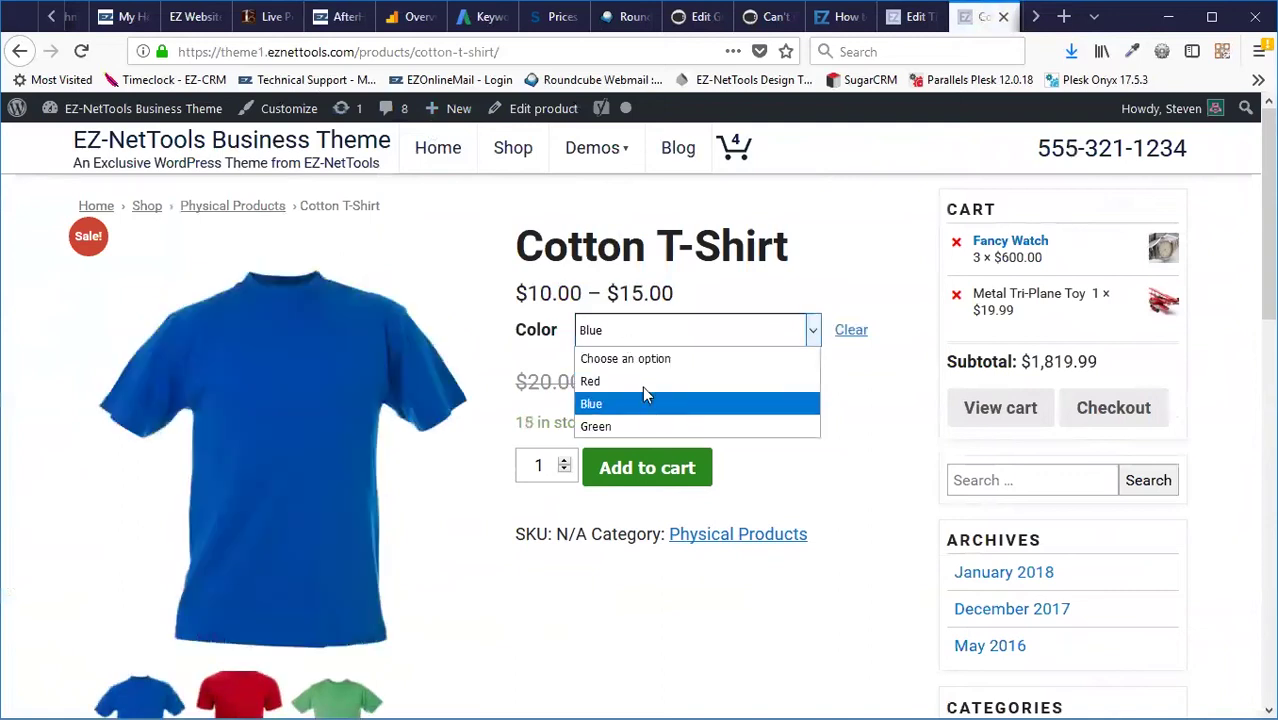
click(640, 382)
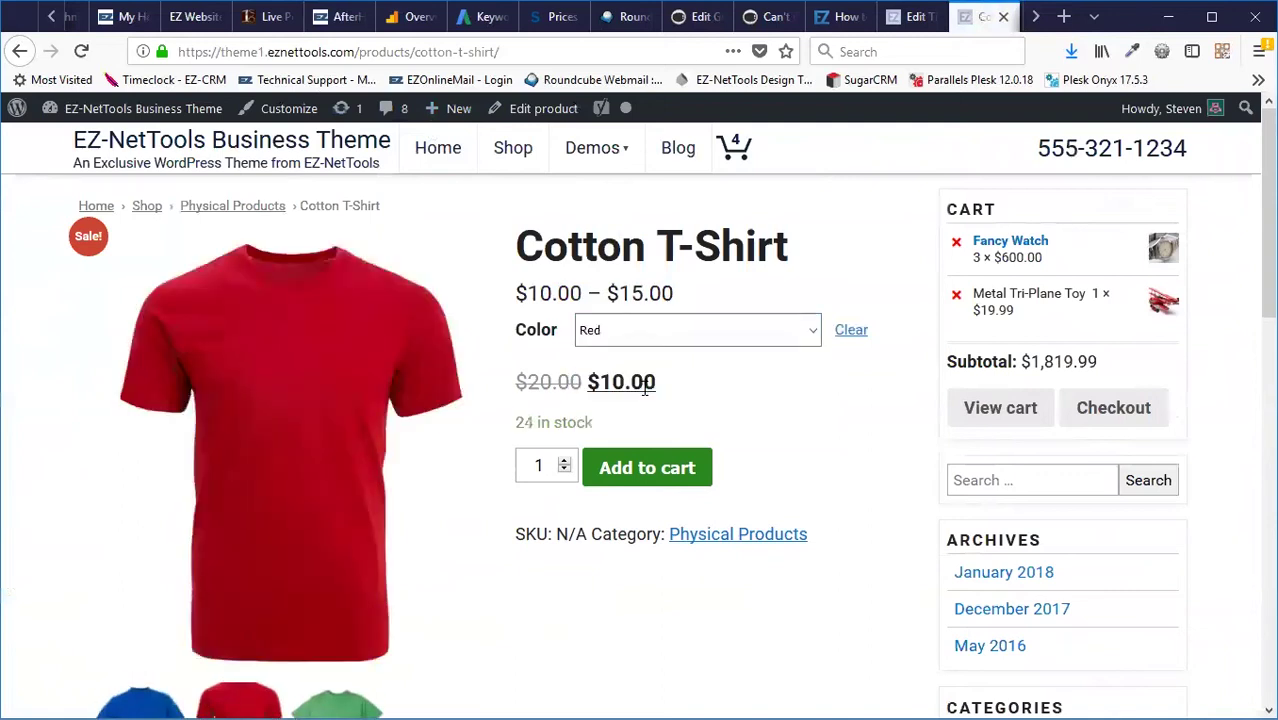
click(592, 148)
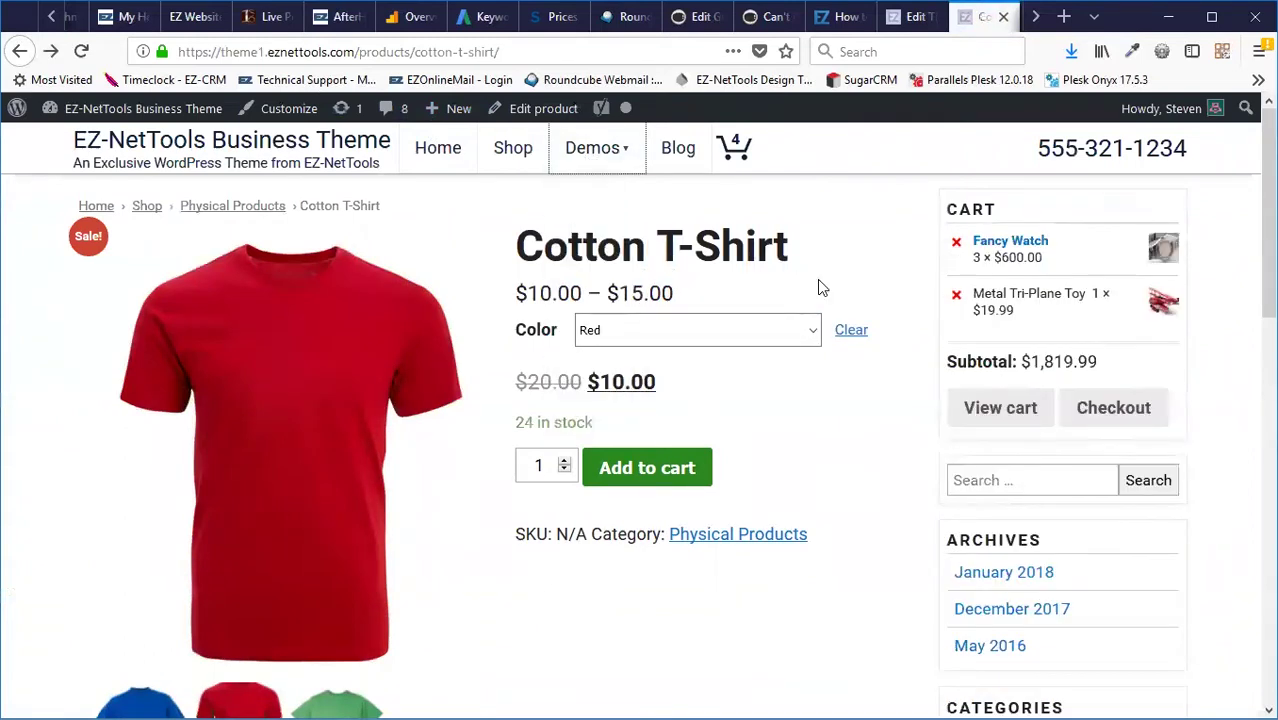
- Return to the product editor, open the store-wide product attributes, and add a new attribute named Size
click(545, 108)
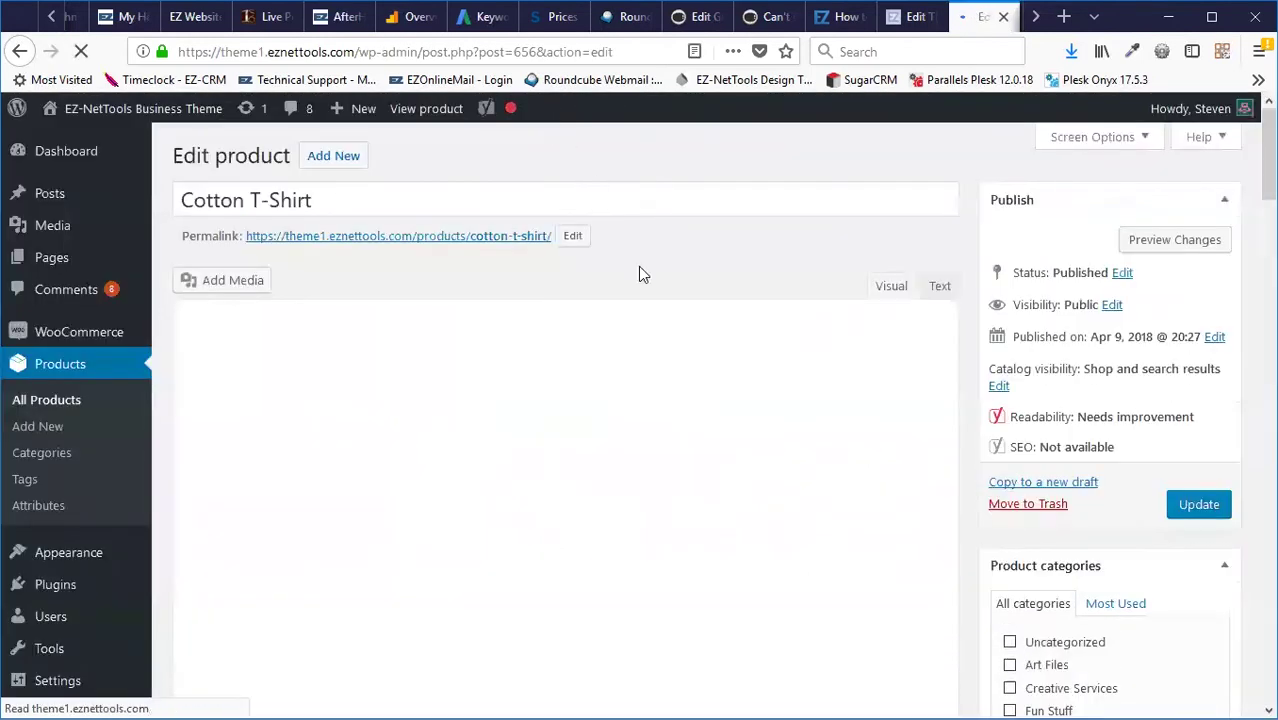
scroll(1012, 490, down, 4)
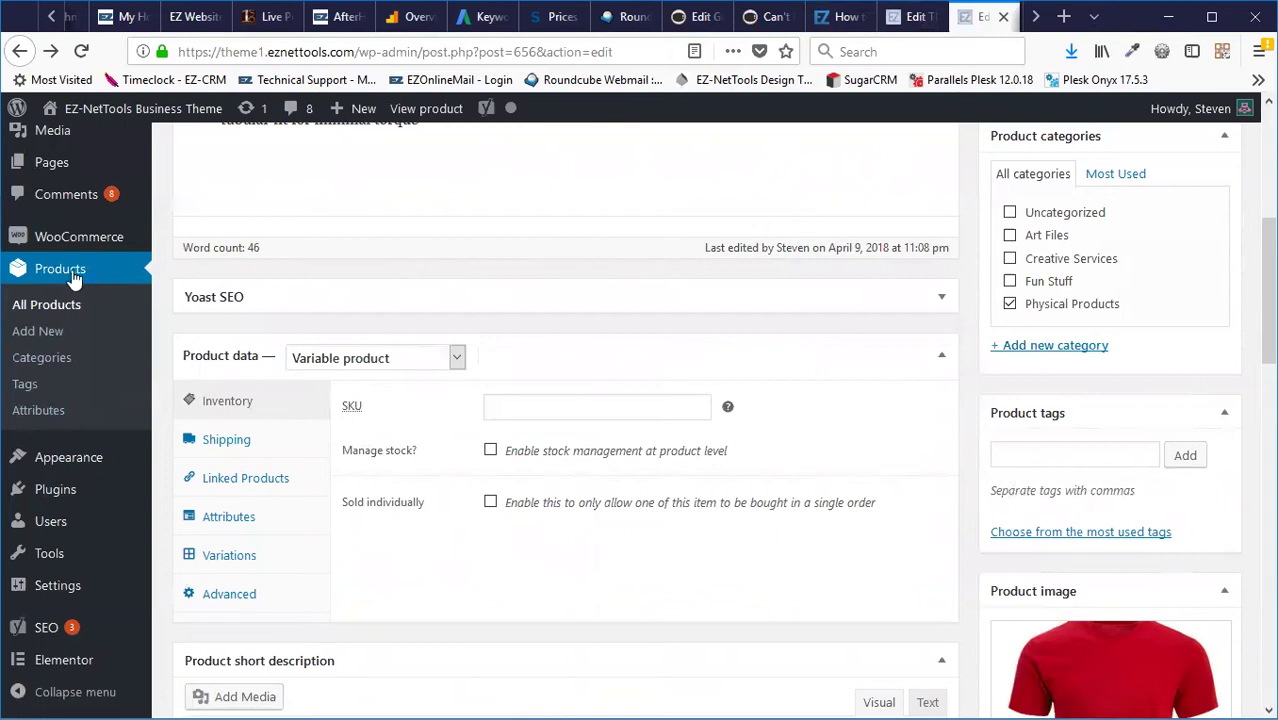
click(38, 416)
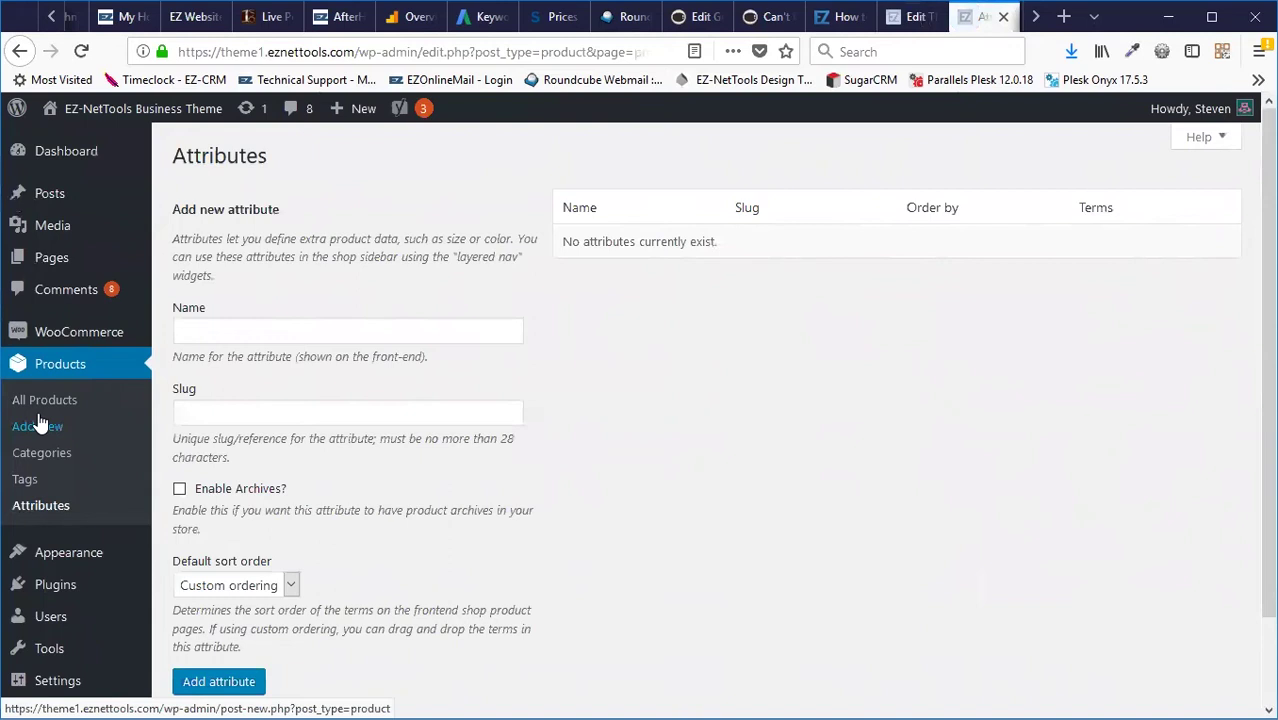
click(249, 331)
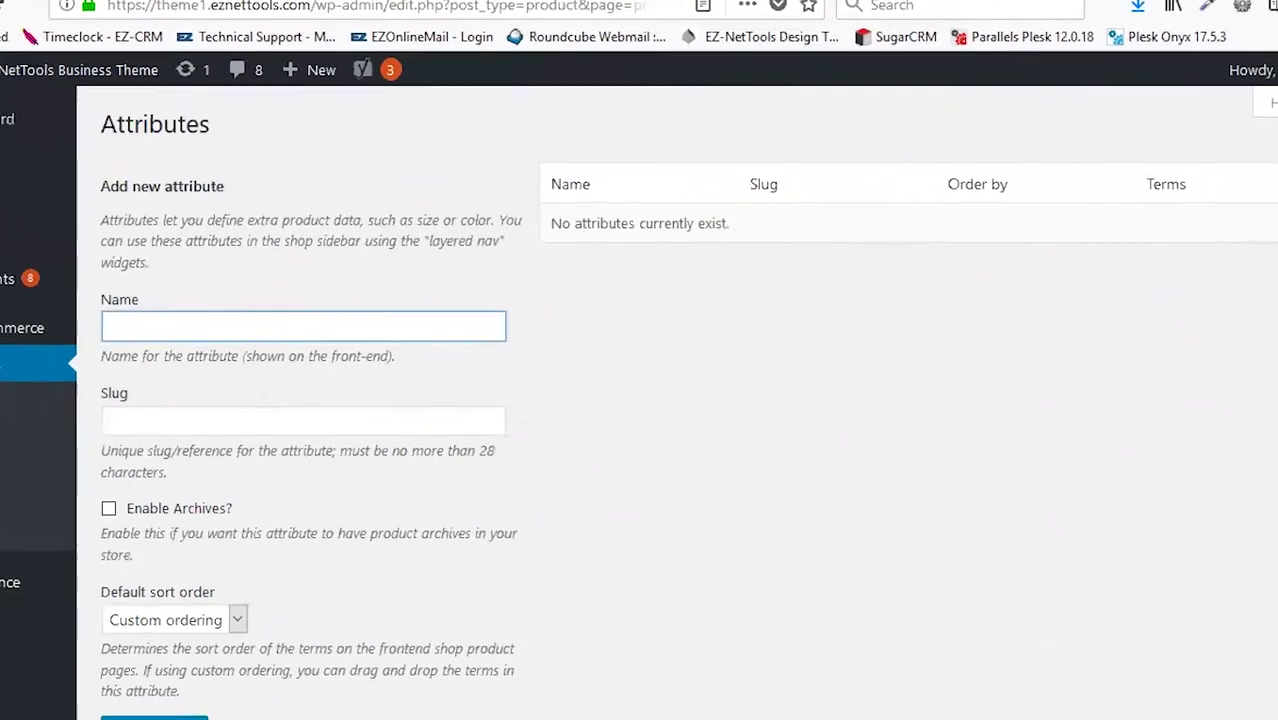
text(Sizee)
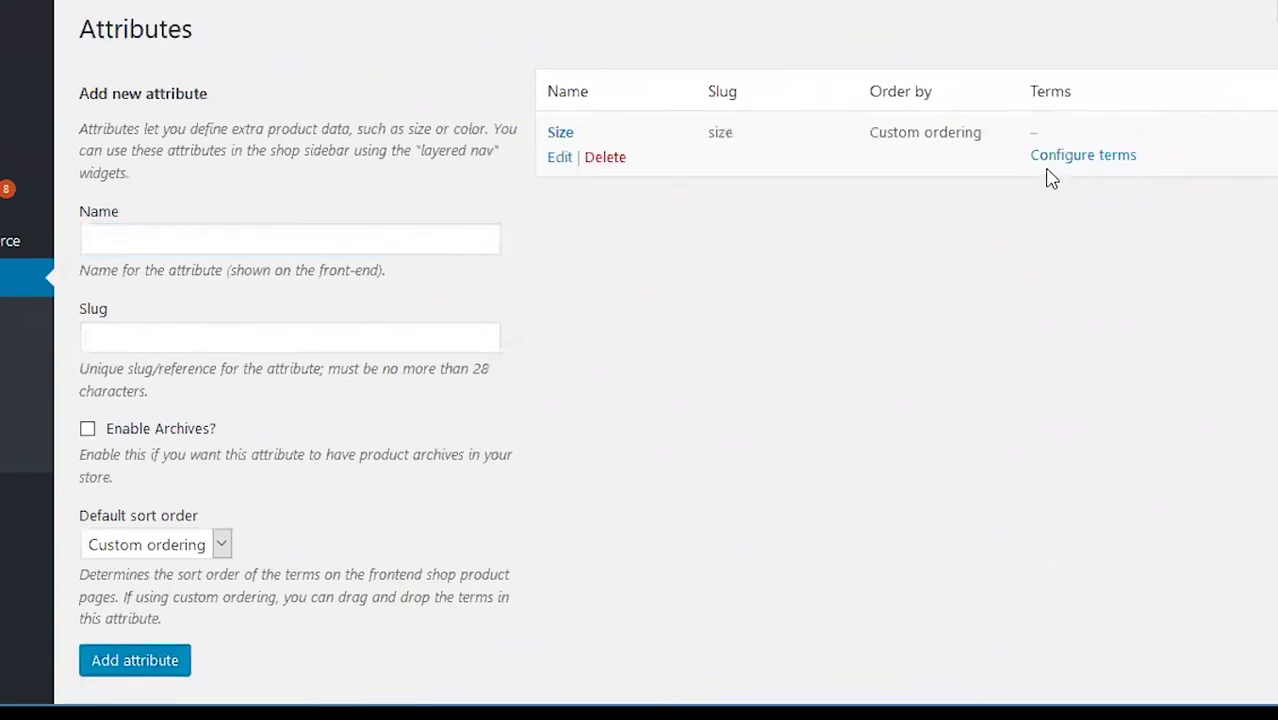
- Open the Size attribute's terms and add the terms small and medium
click(1072, 158)
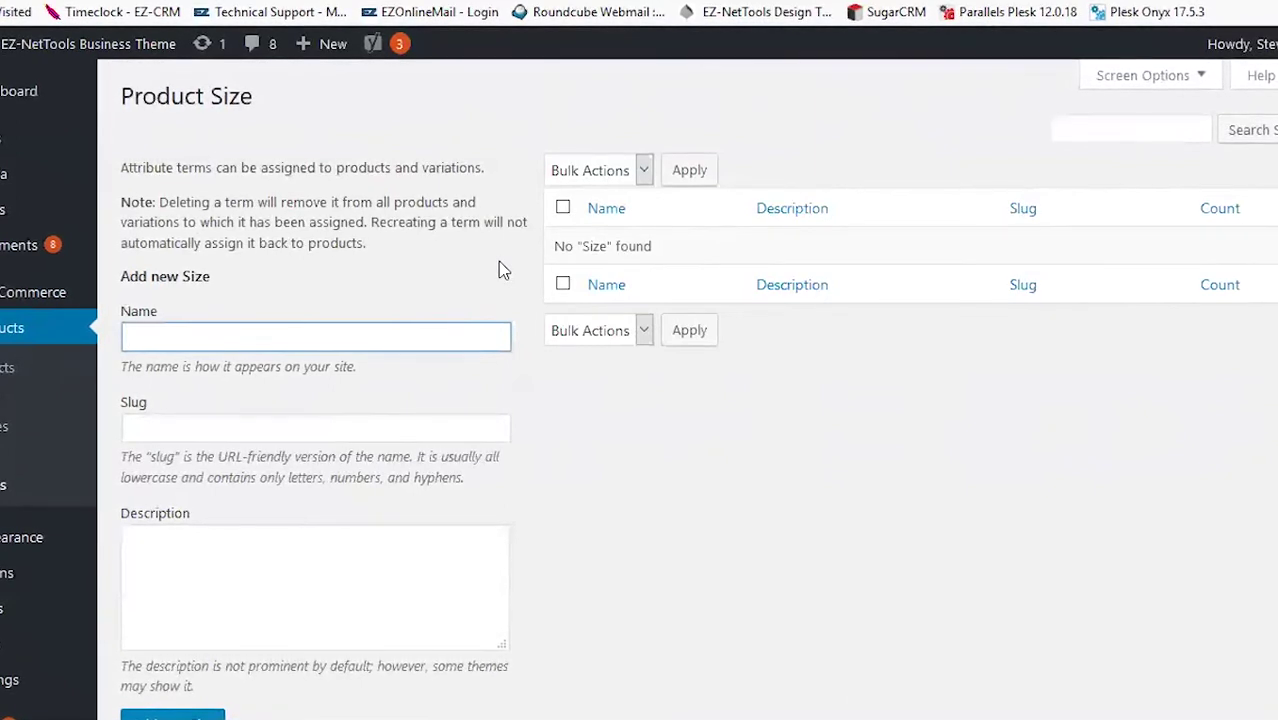
text(small)
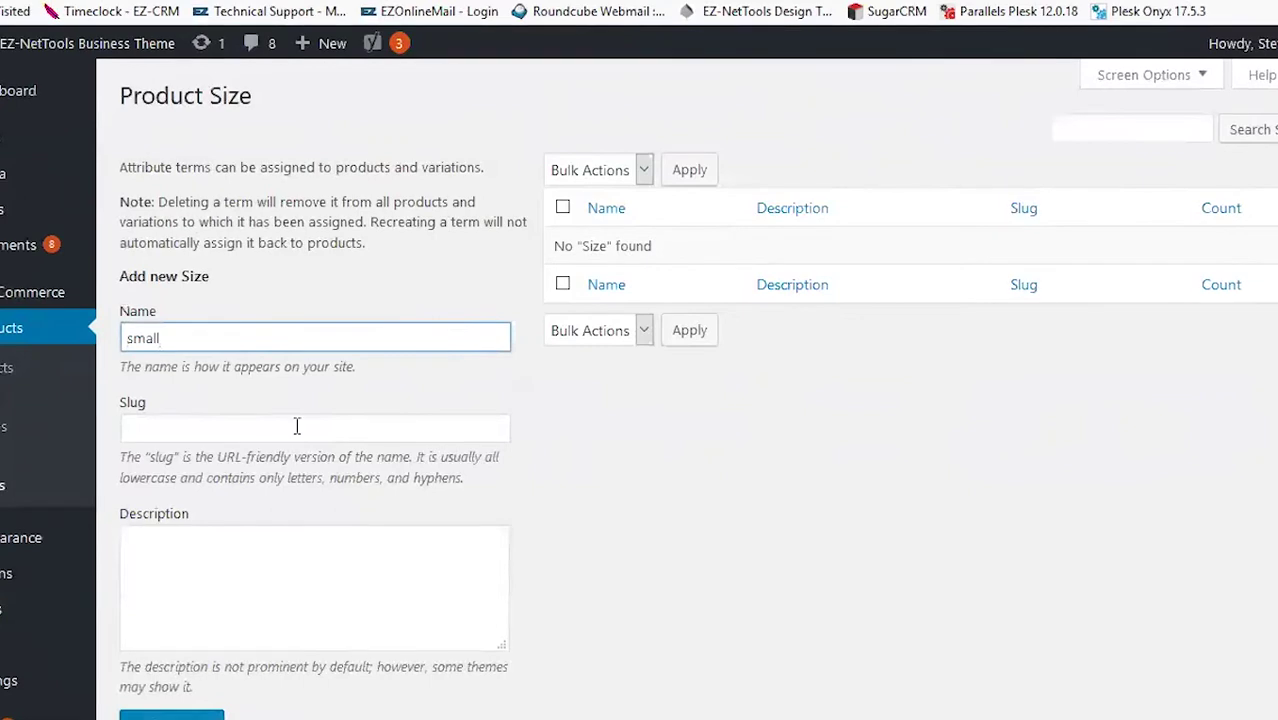
scroll(250, 500, down, 2)
click(194, 611)
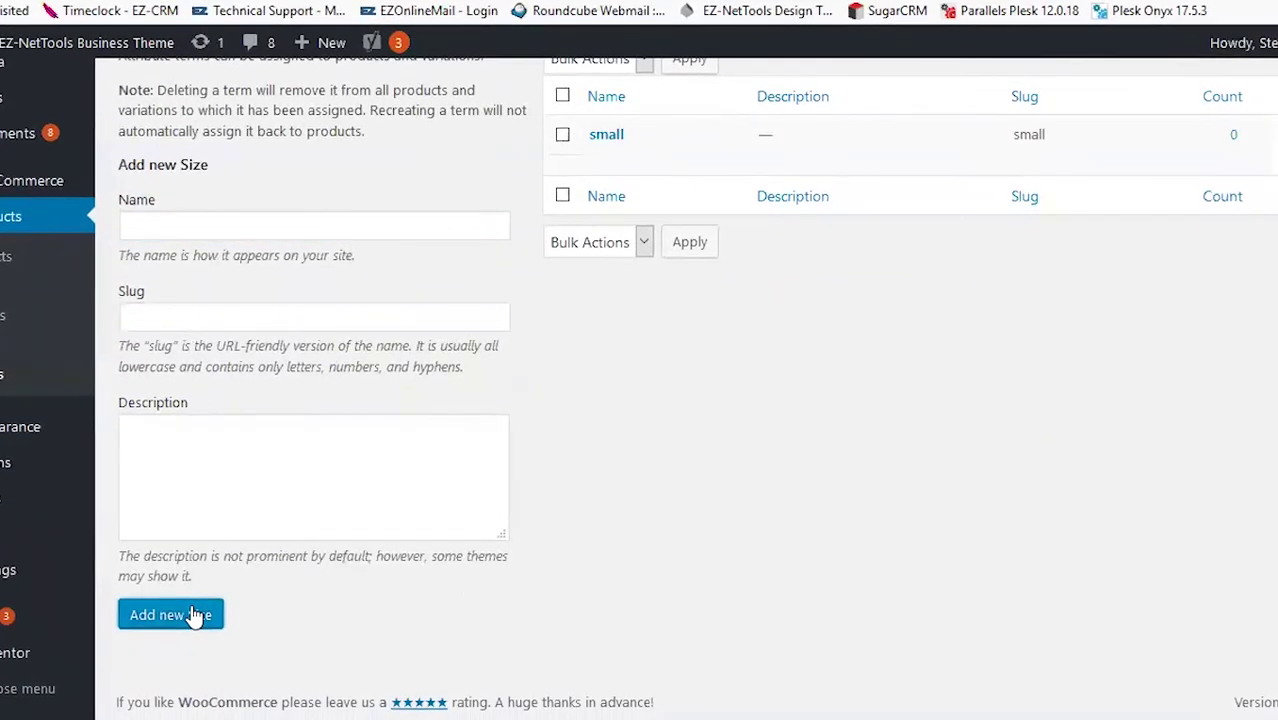
click(293, 231)
text(medium)
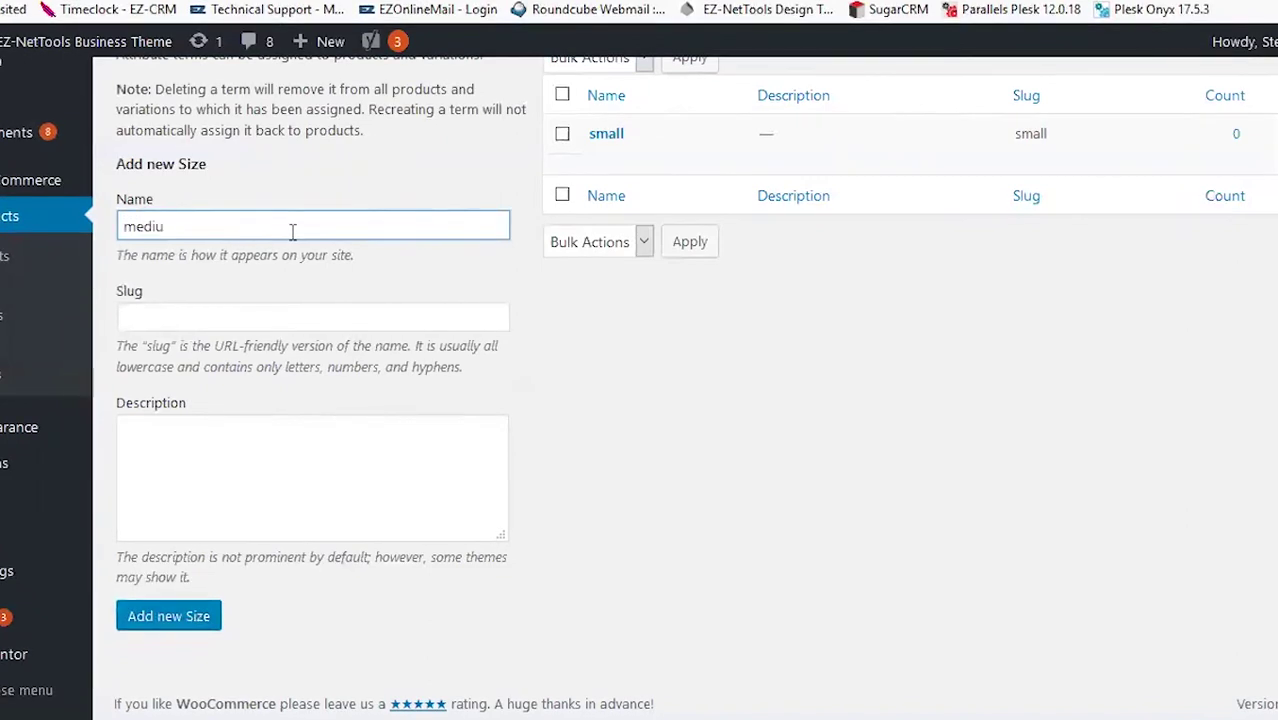
click(117, 617)
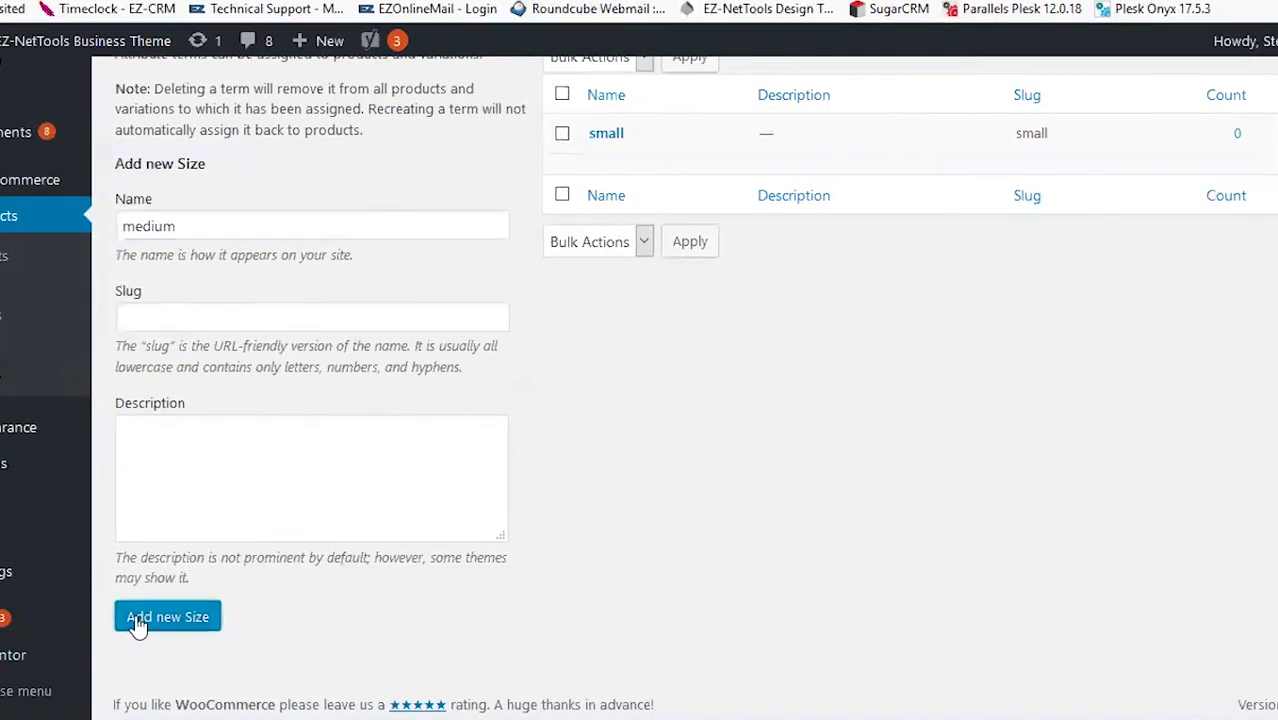
- Add the terms large and x-large to the Size attribute
click(240, 228)
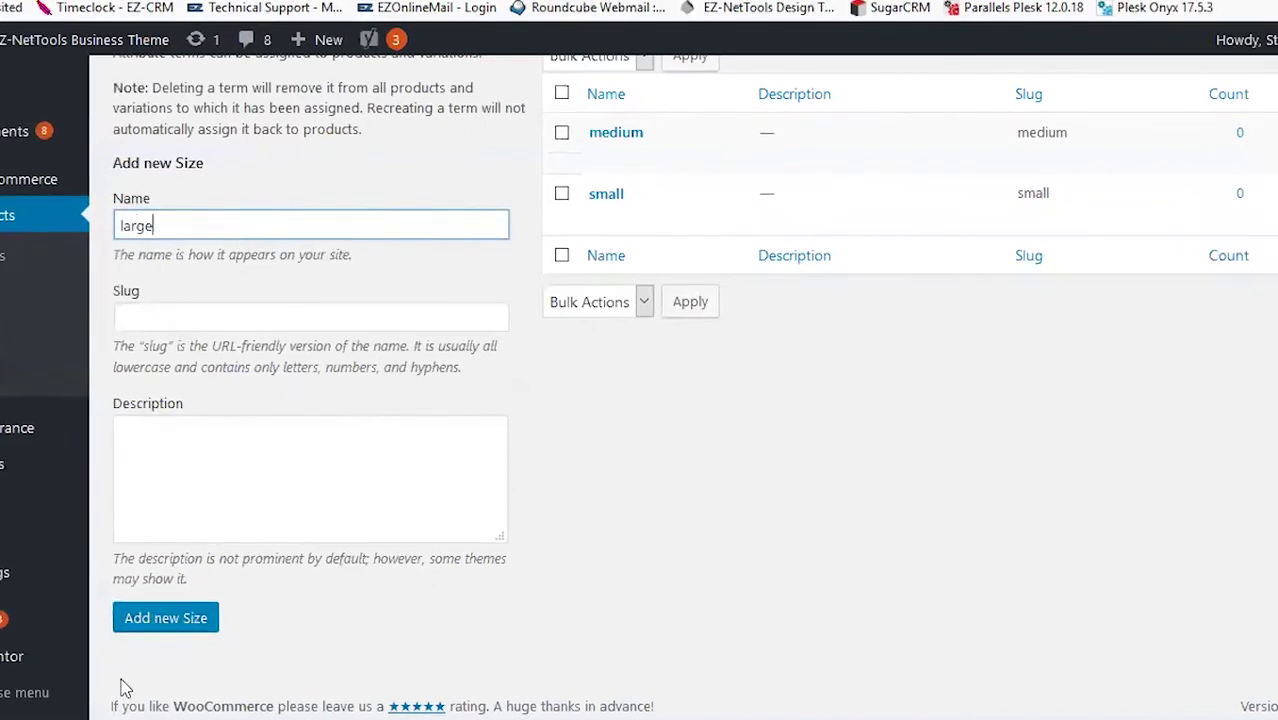
click(163, 628)
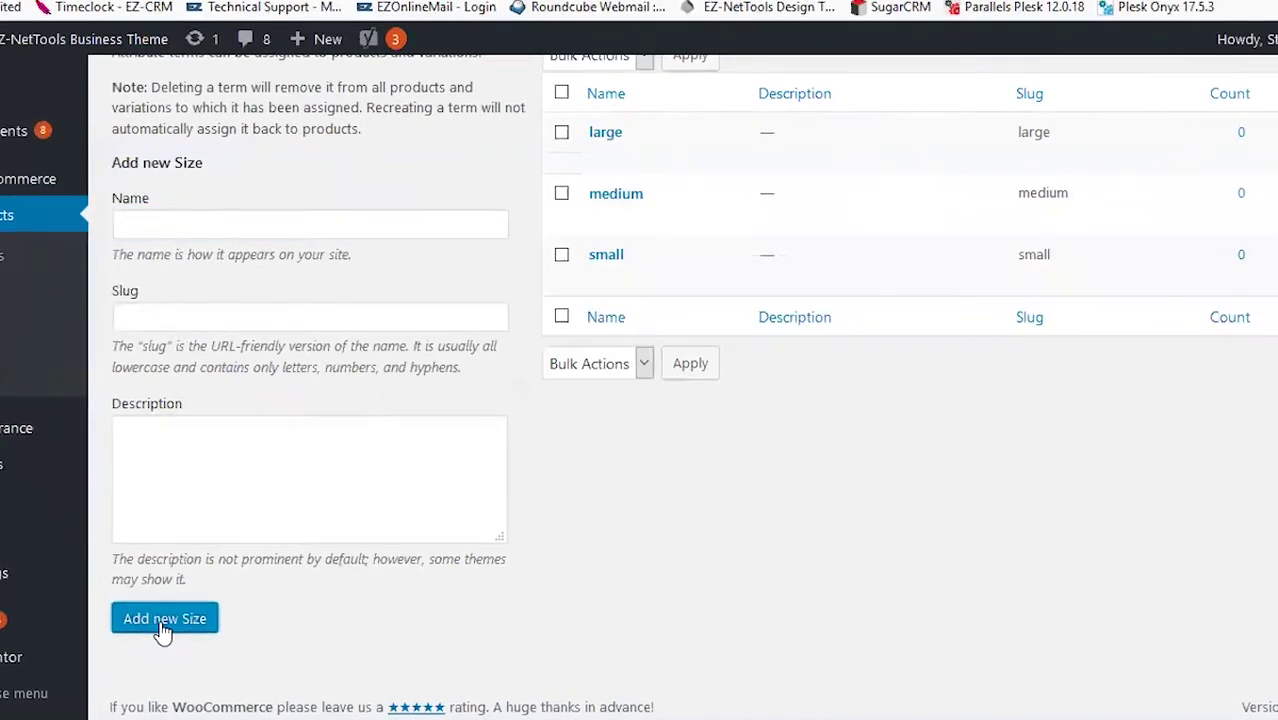
click(200, 230)
text(x-large)
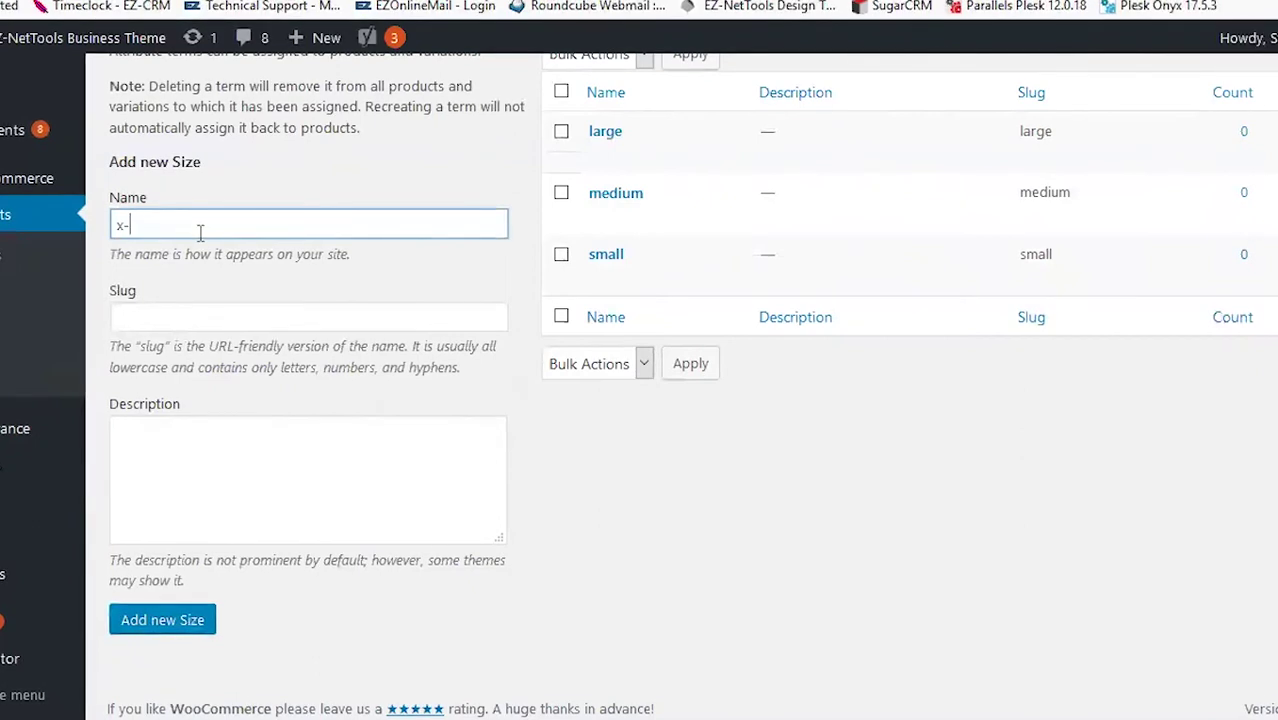
click(152, 628)
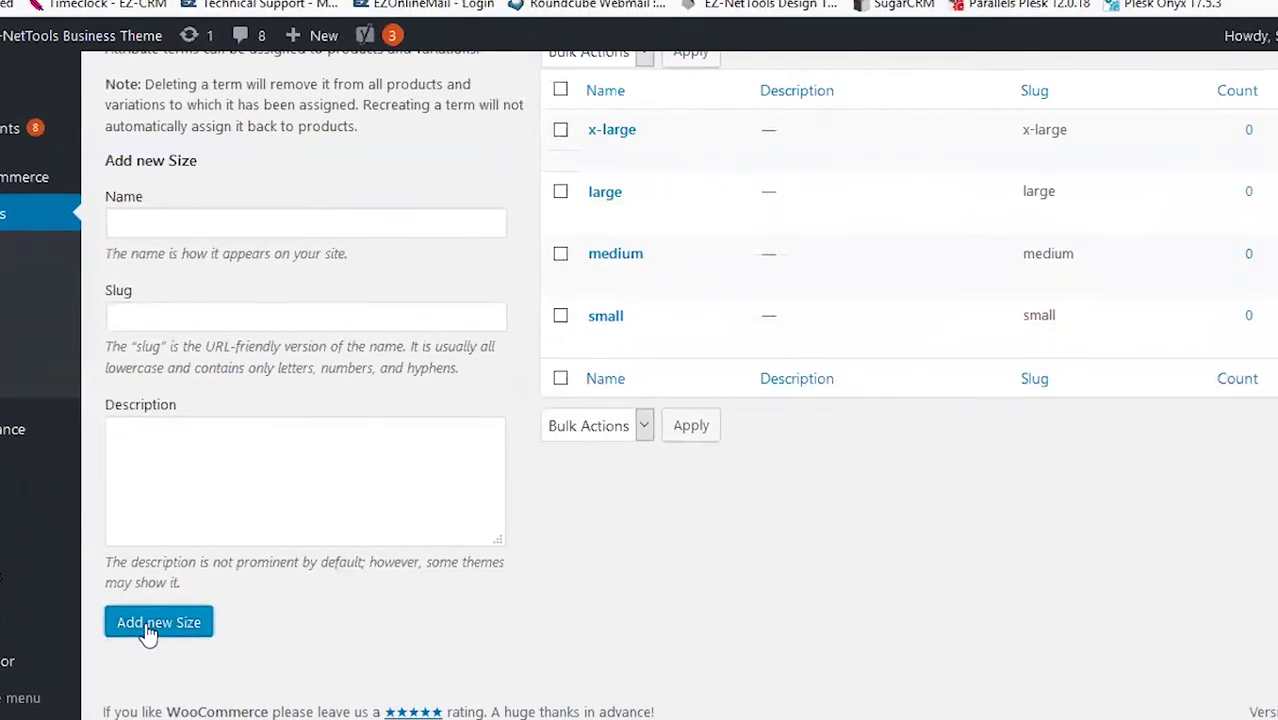
scroll(827, 357, up, 3)
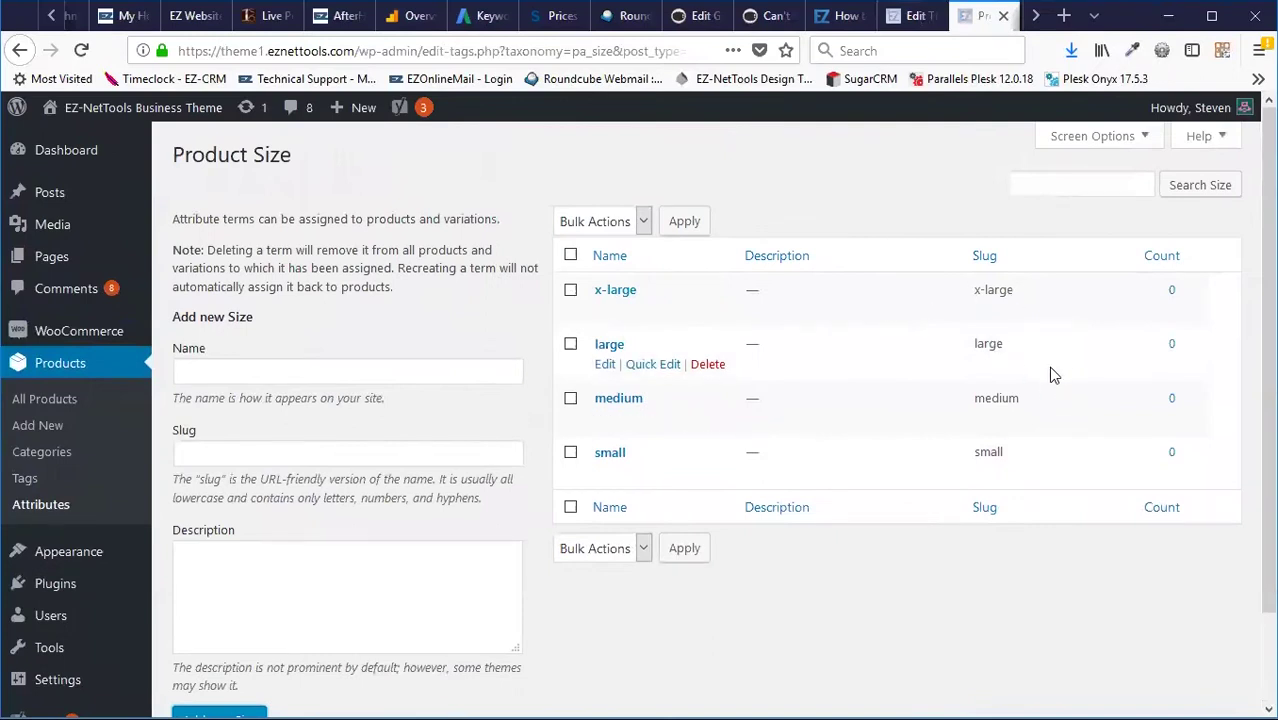
click(1116, 135)
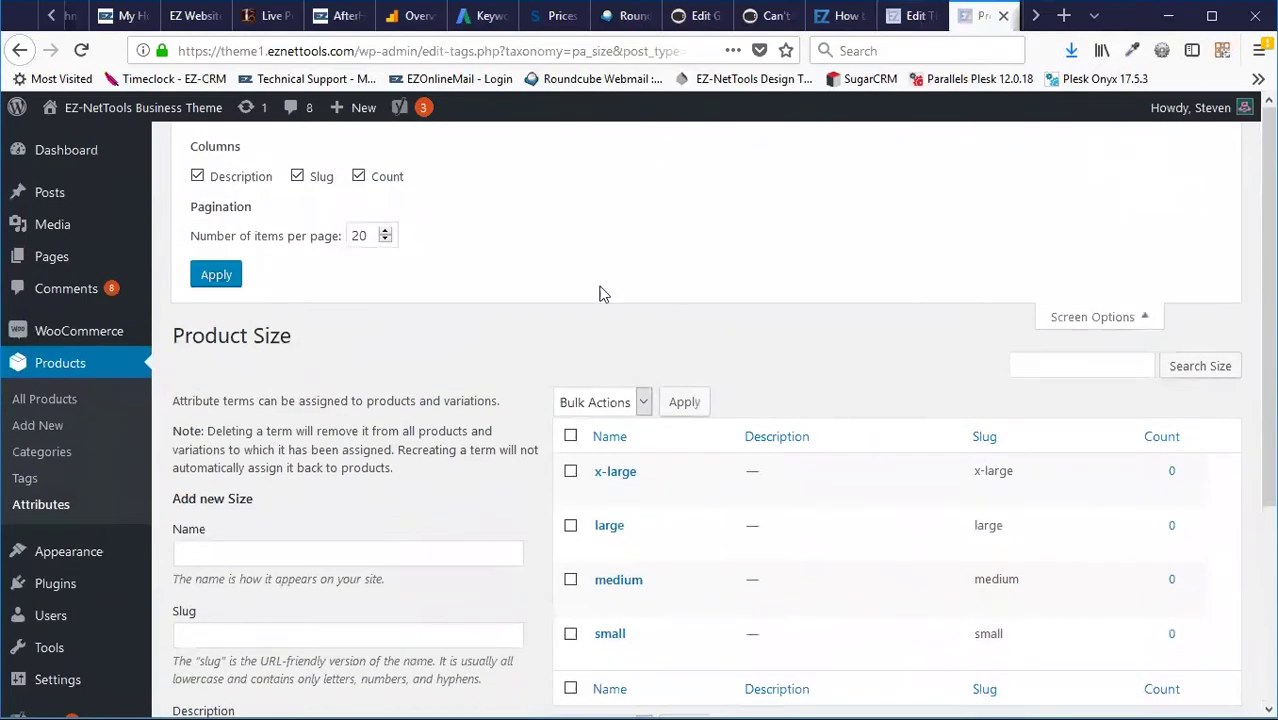
click(1112, 316)
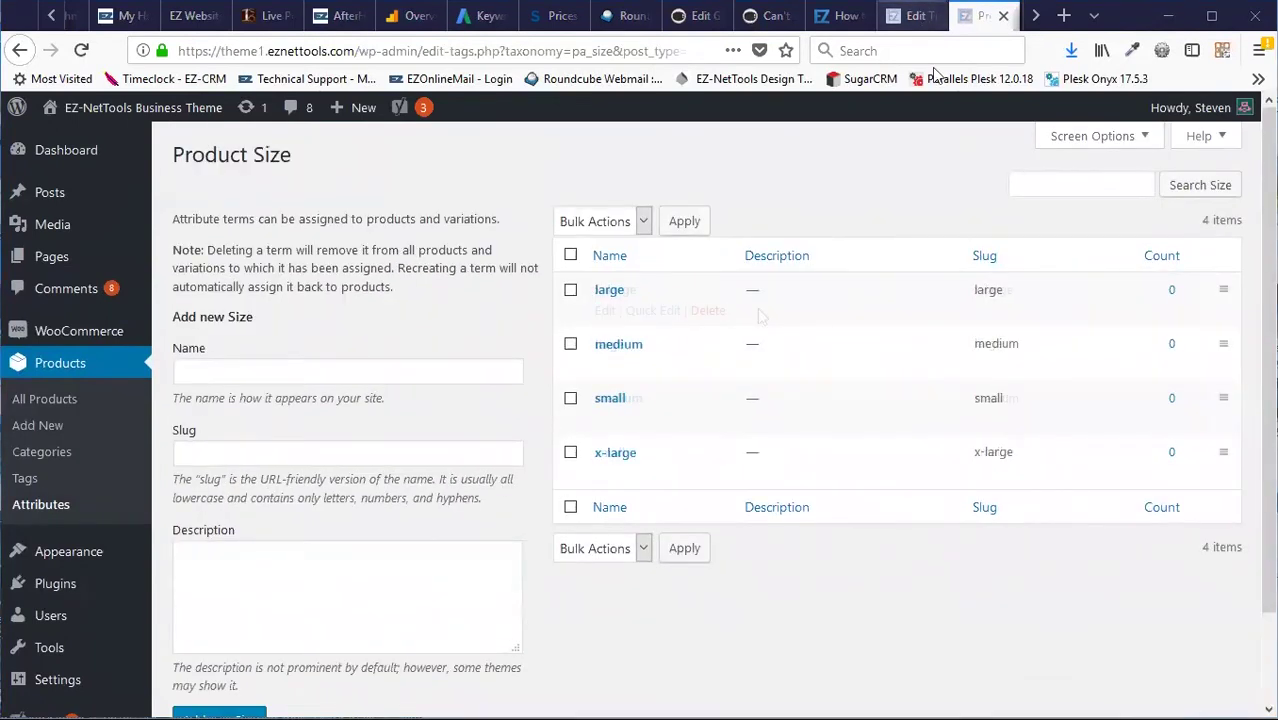
- Reopen the Size attribute's terms from the attributes list and reorder them as small, medium, large, x-large
click(40, 505)
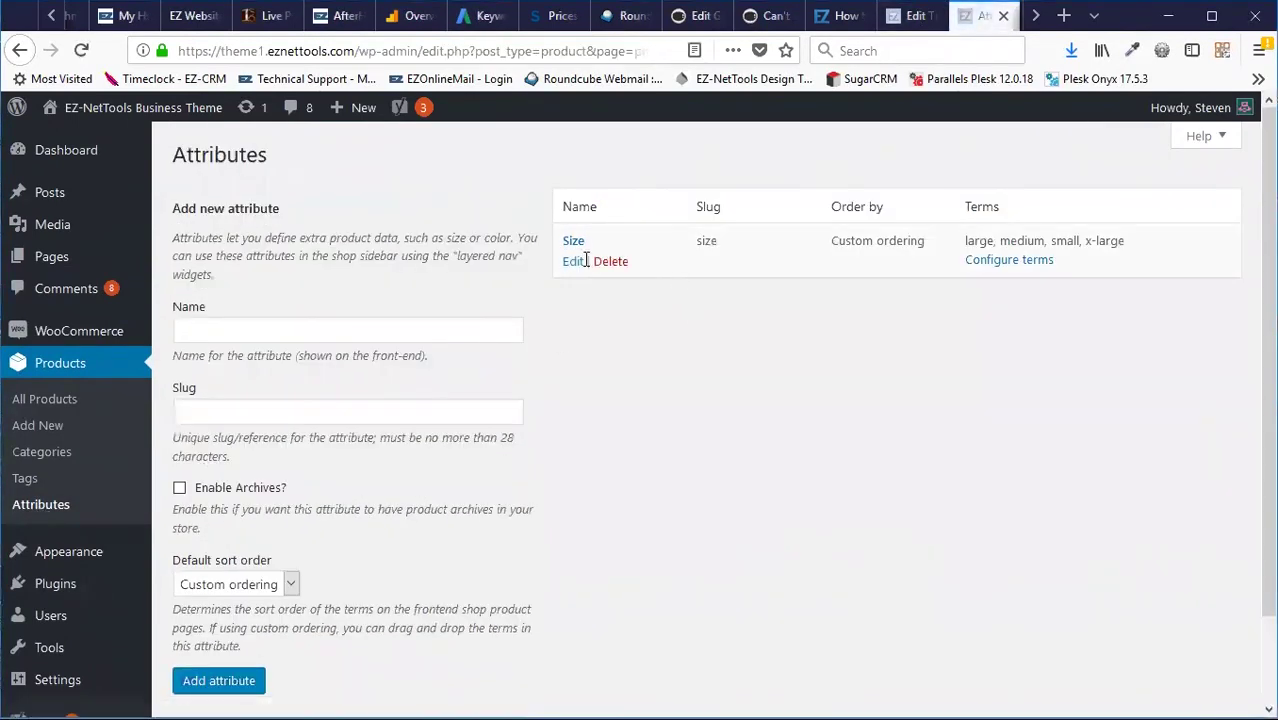
click(1012, 262)
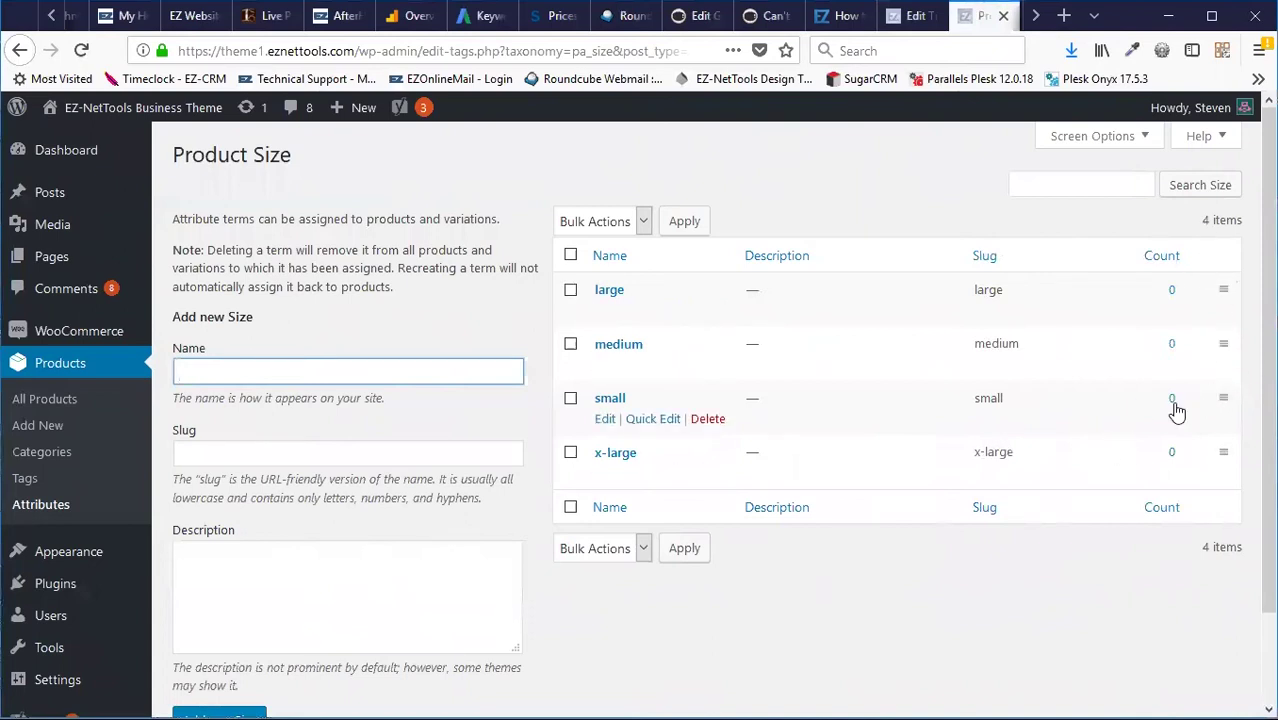
drag(1224, 398, 1200, 290)
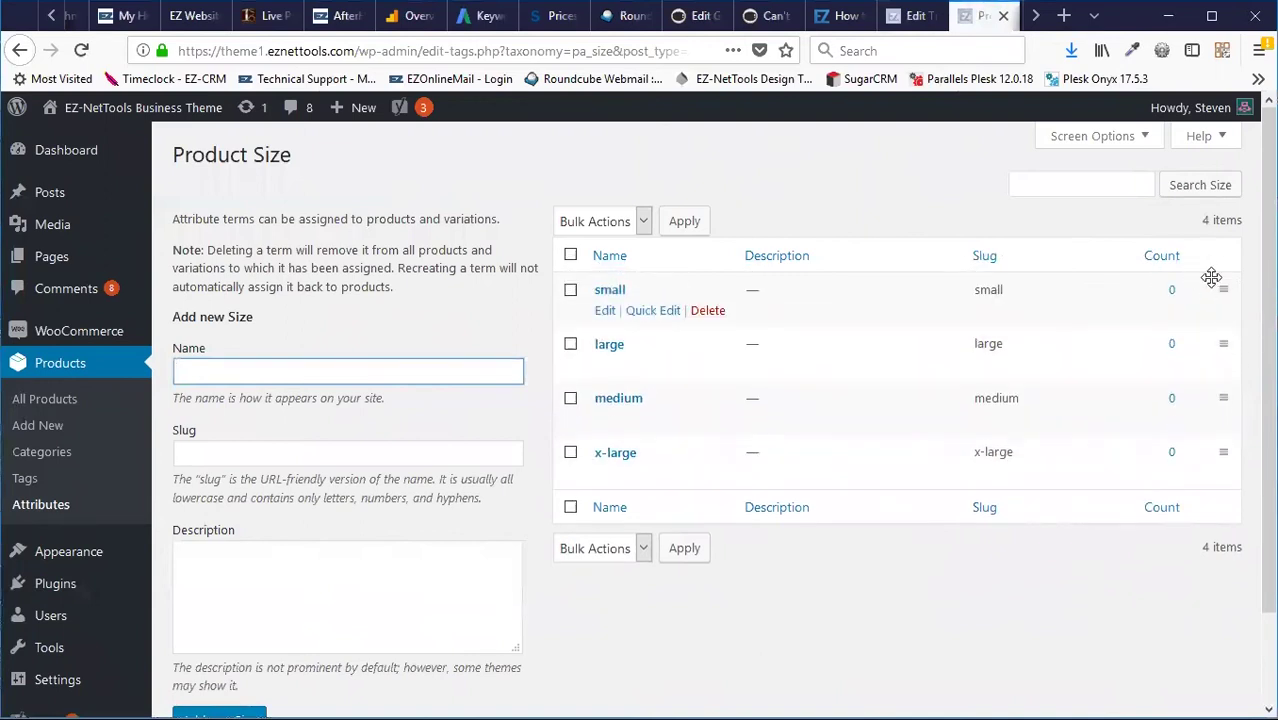
drag(1222, 398, 1210, 342)
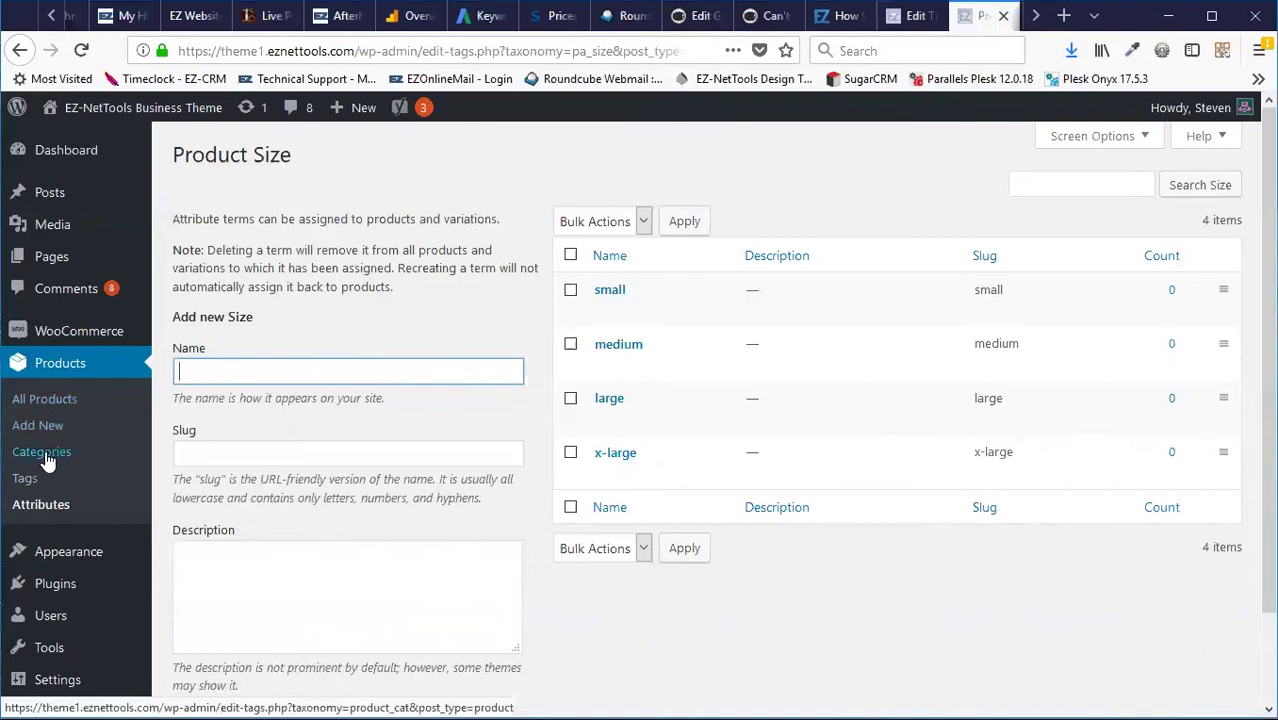
- Open the Cotton T-Shirt product for editing and show the attributes in its product data
click(52, 401)
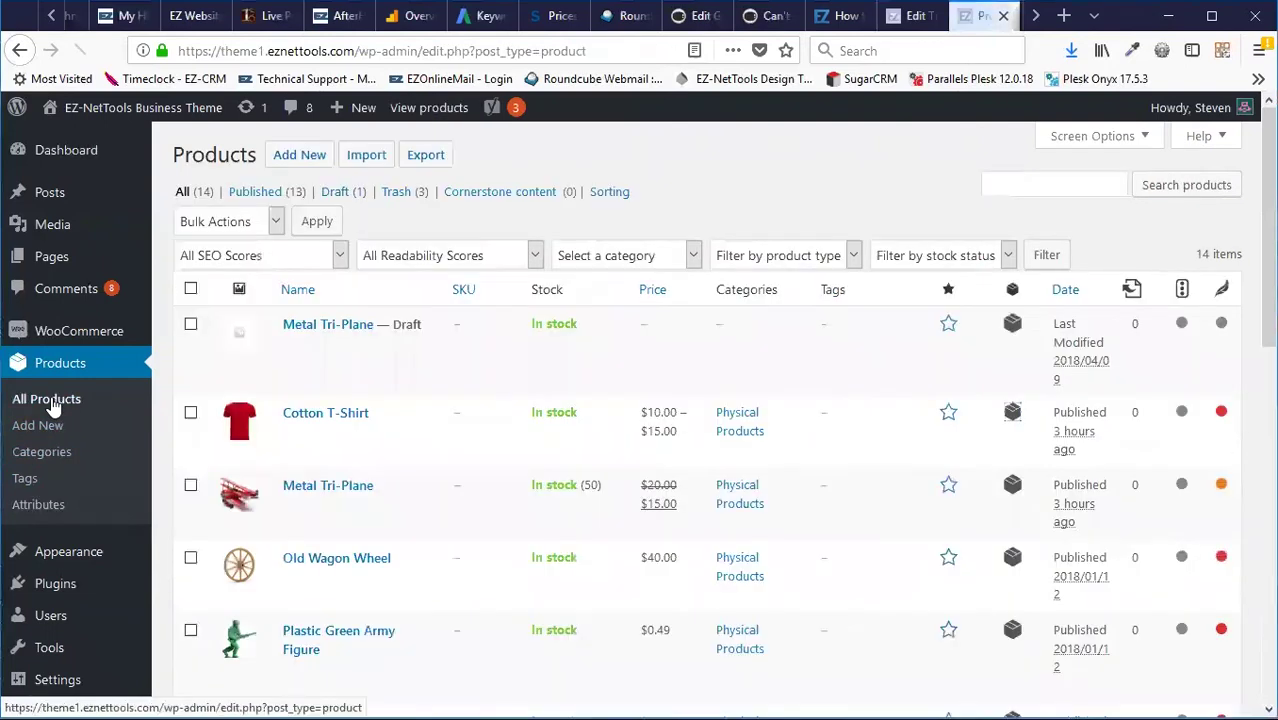
click(332, 414)
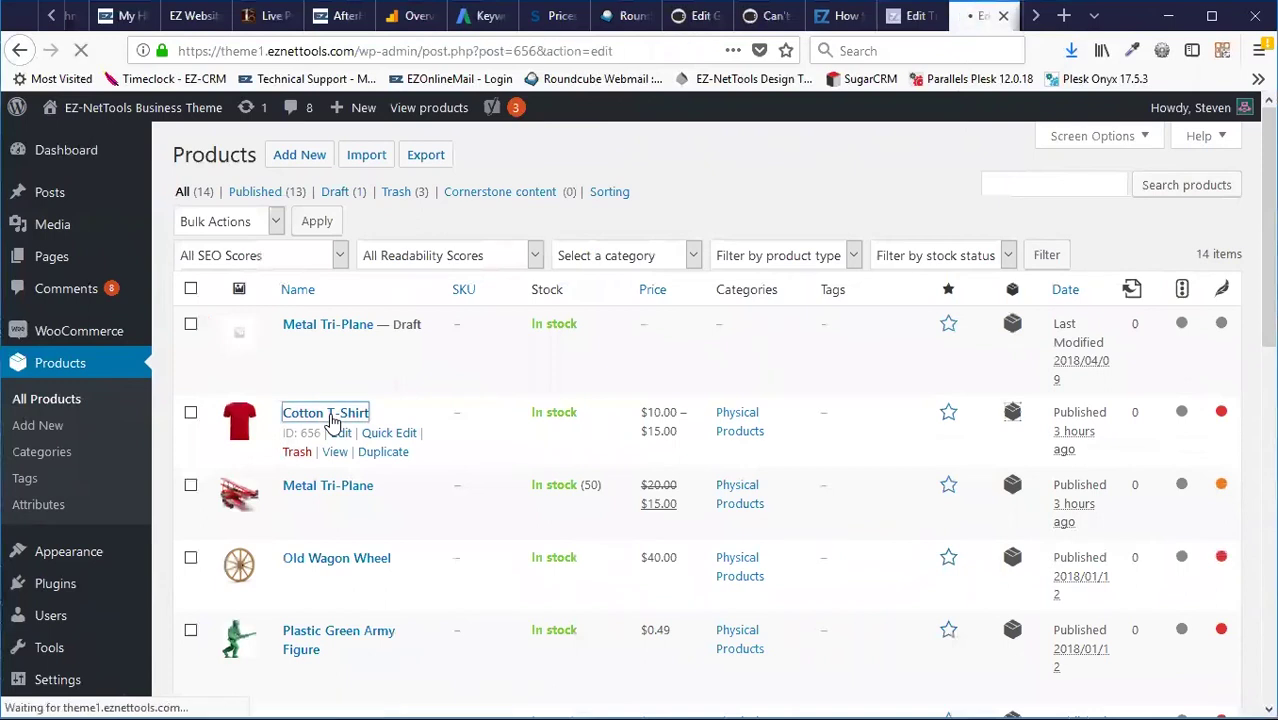
scroll(402, 371, down, 6)
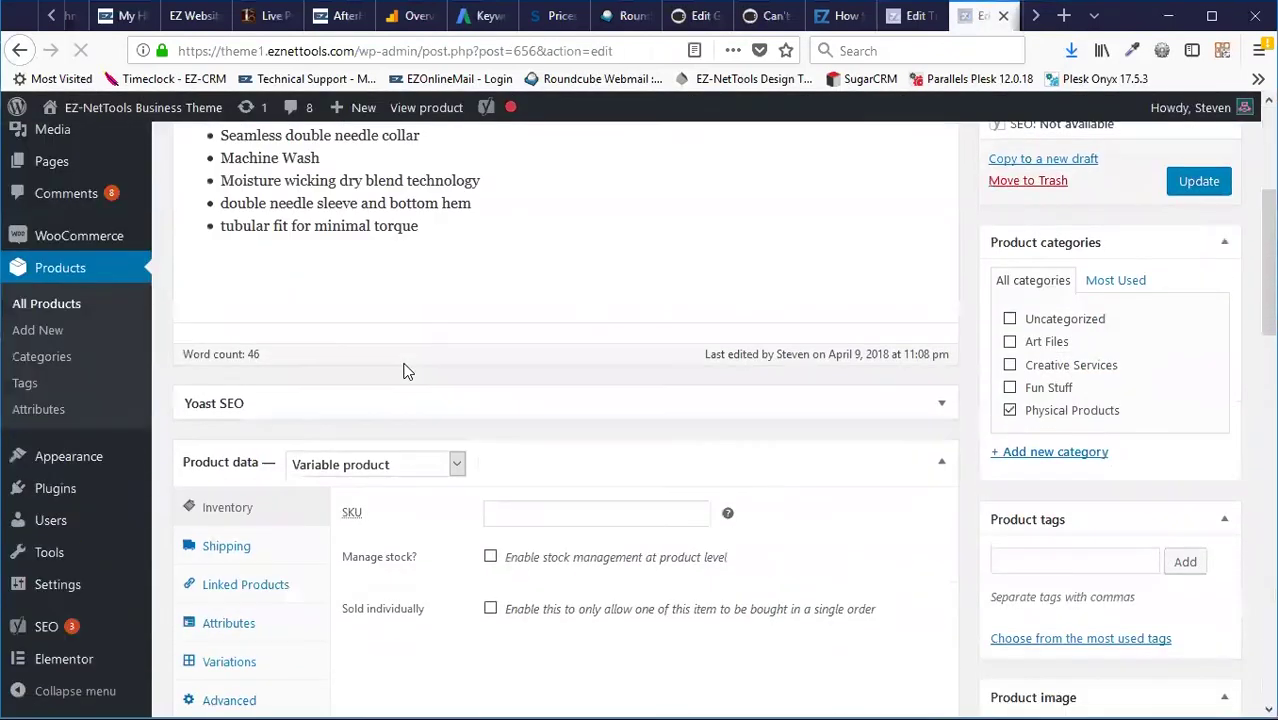
scroll(414, 362, down, 1)
scroll(419, 339, down, 1)
click(229, 555)
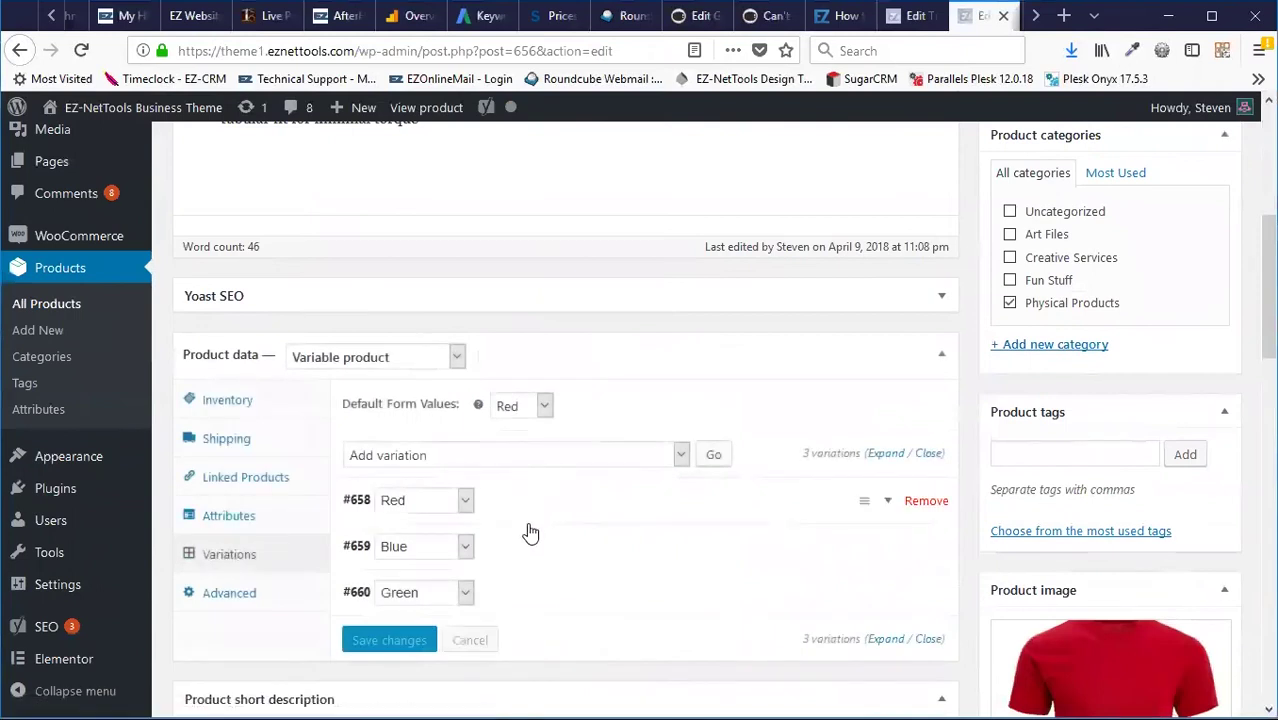
click(229, 517)
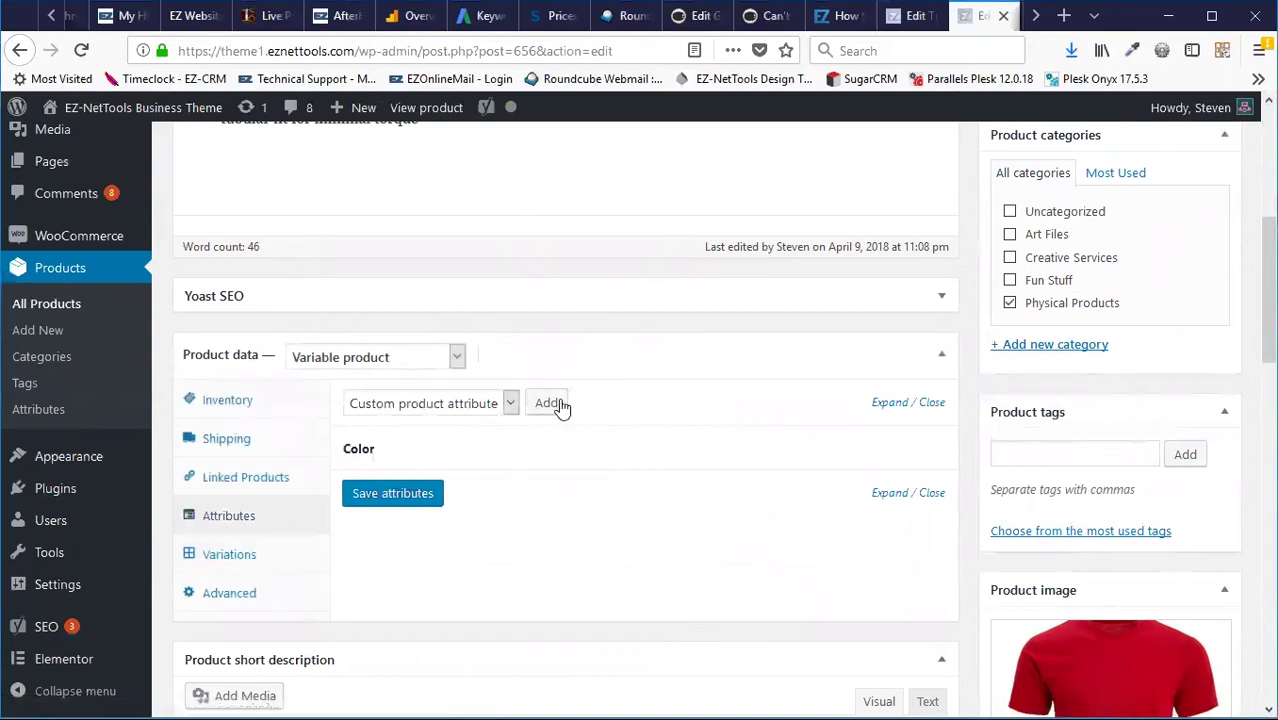
- Add the Size attribute to the product with all its terms, enable it for variations, and save the attributes
click(470, 404)
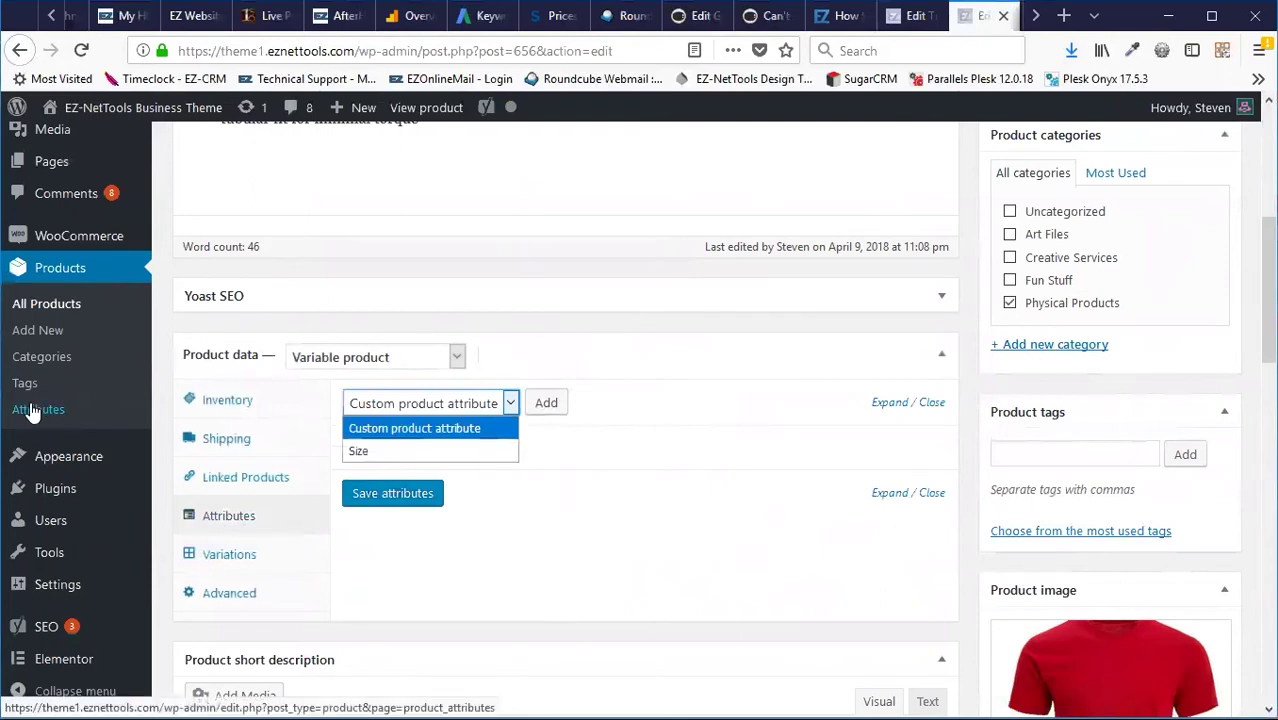
click(365, 451)
click(545, 401)
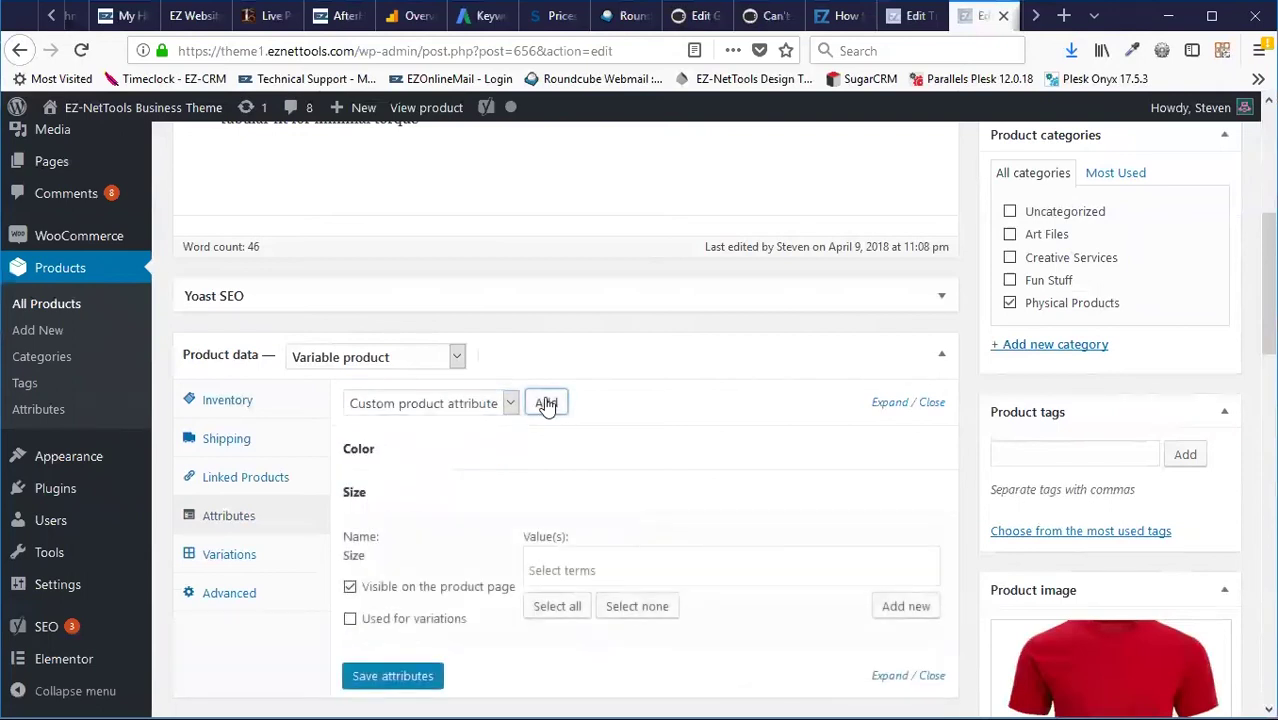
click(558, 607)
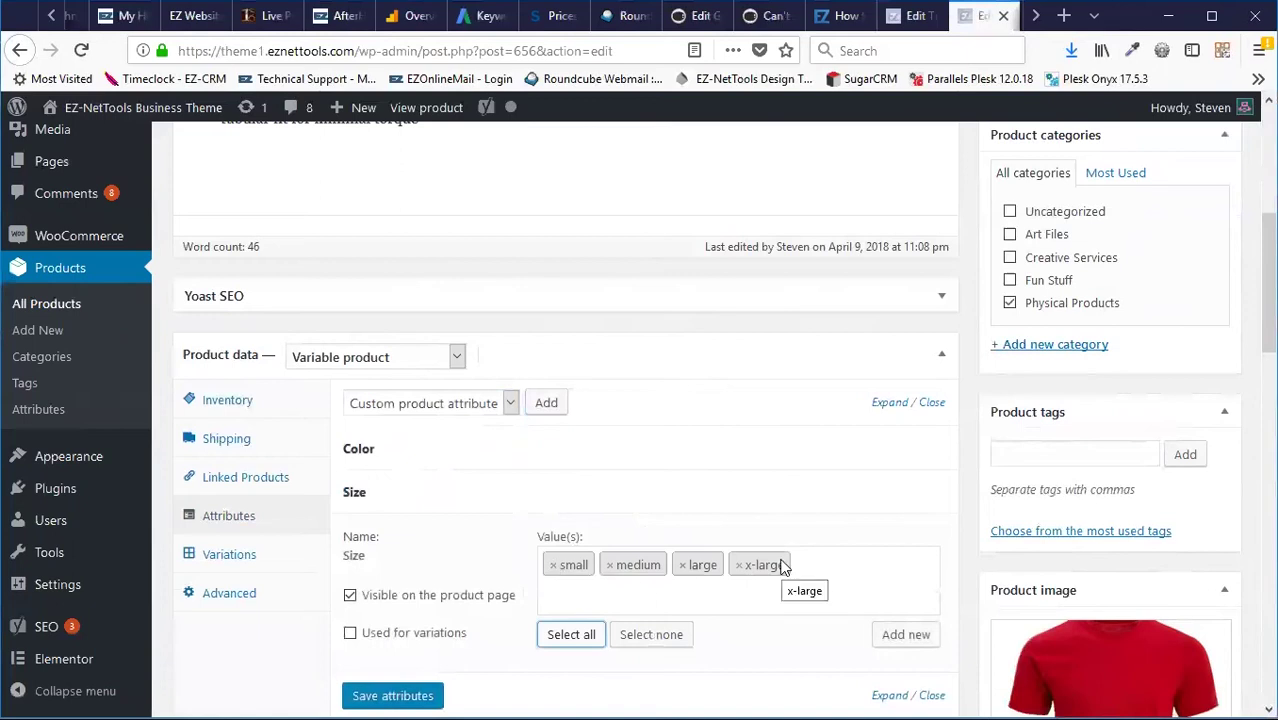
click(353, 633)
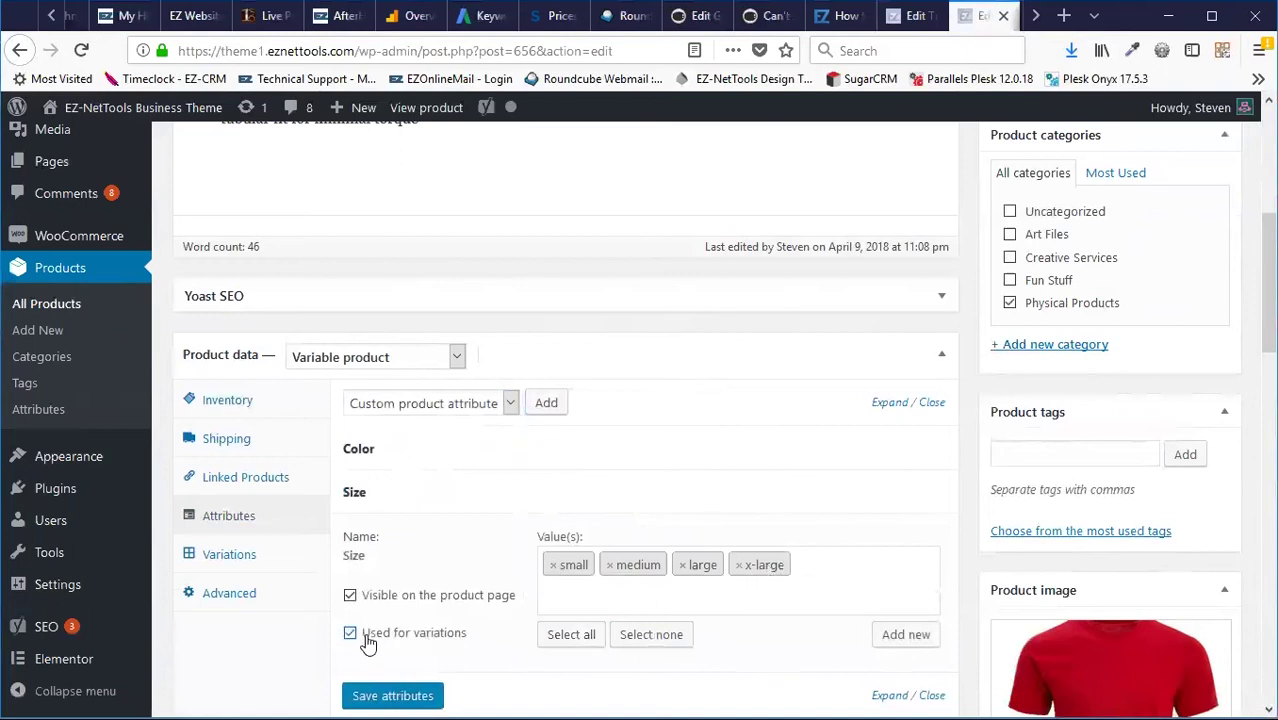
click(396, 694)
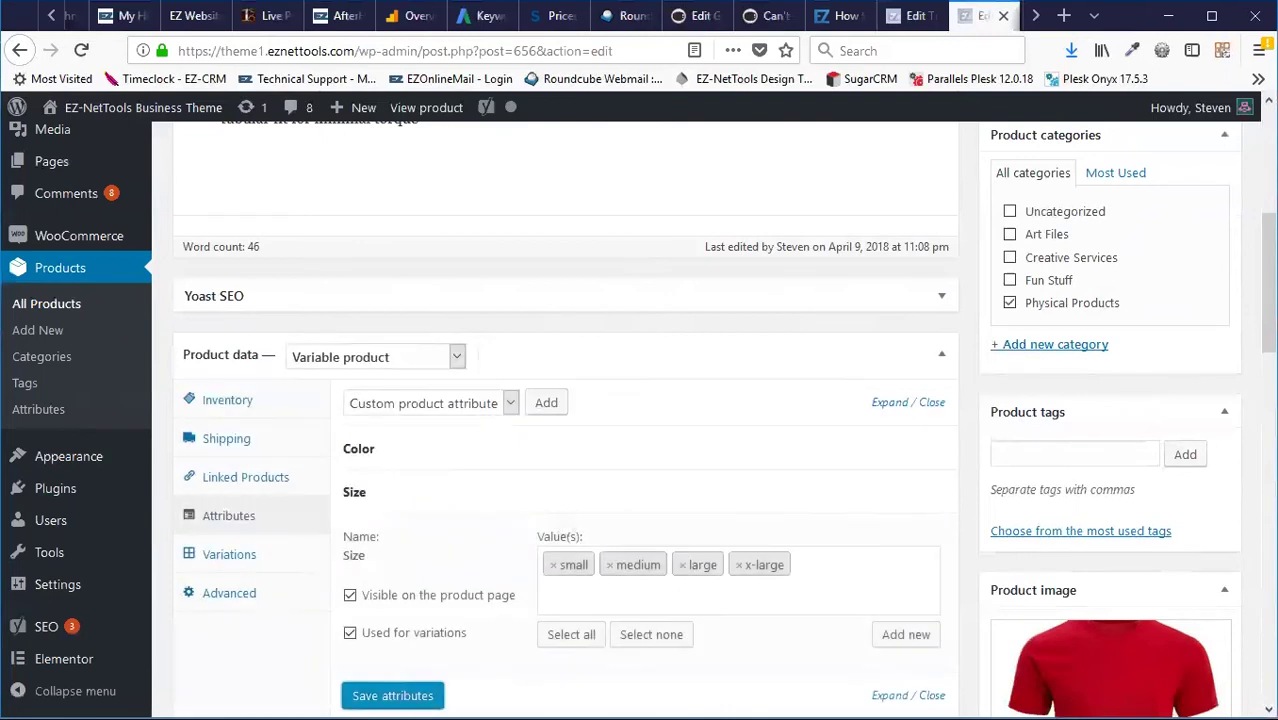
- Create the product's variations from all attributes and look through the generated color and size combinations
click(243, 553)
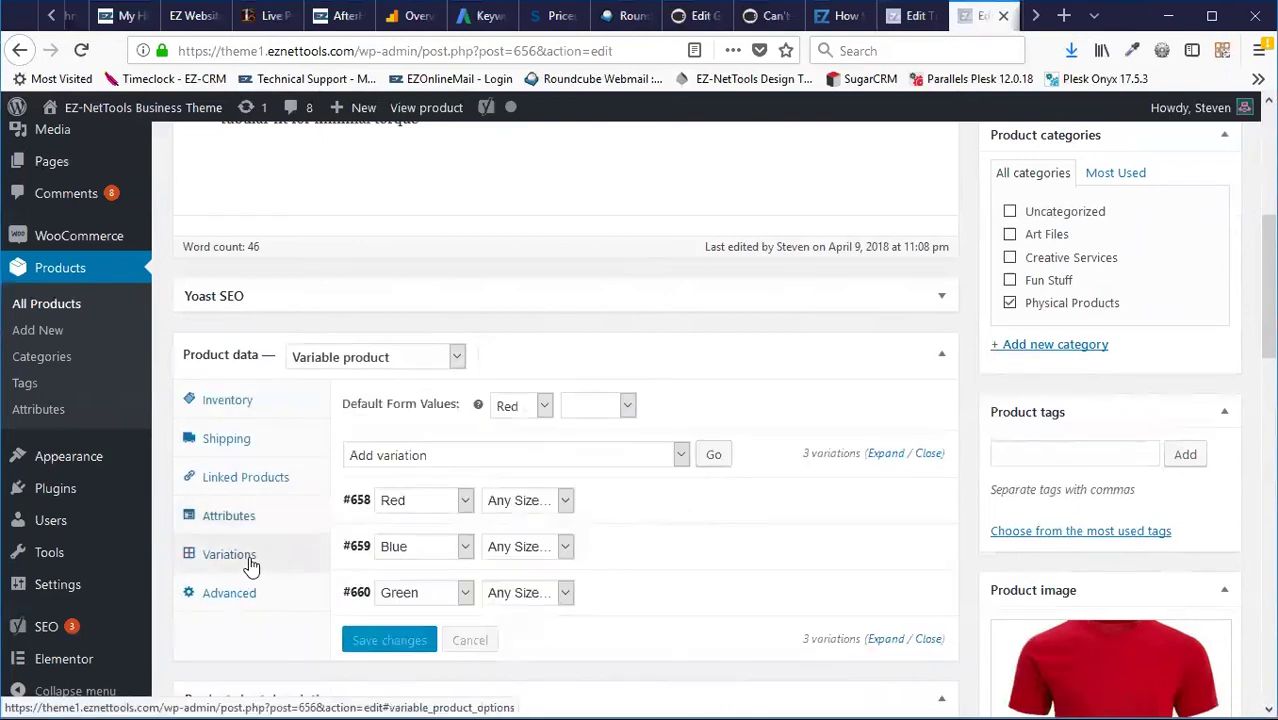
click(576, 452)
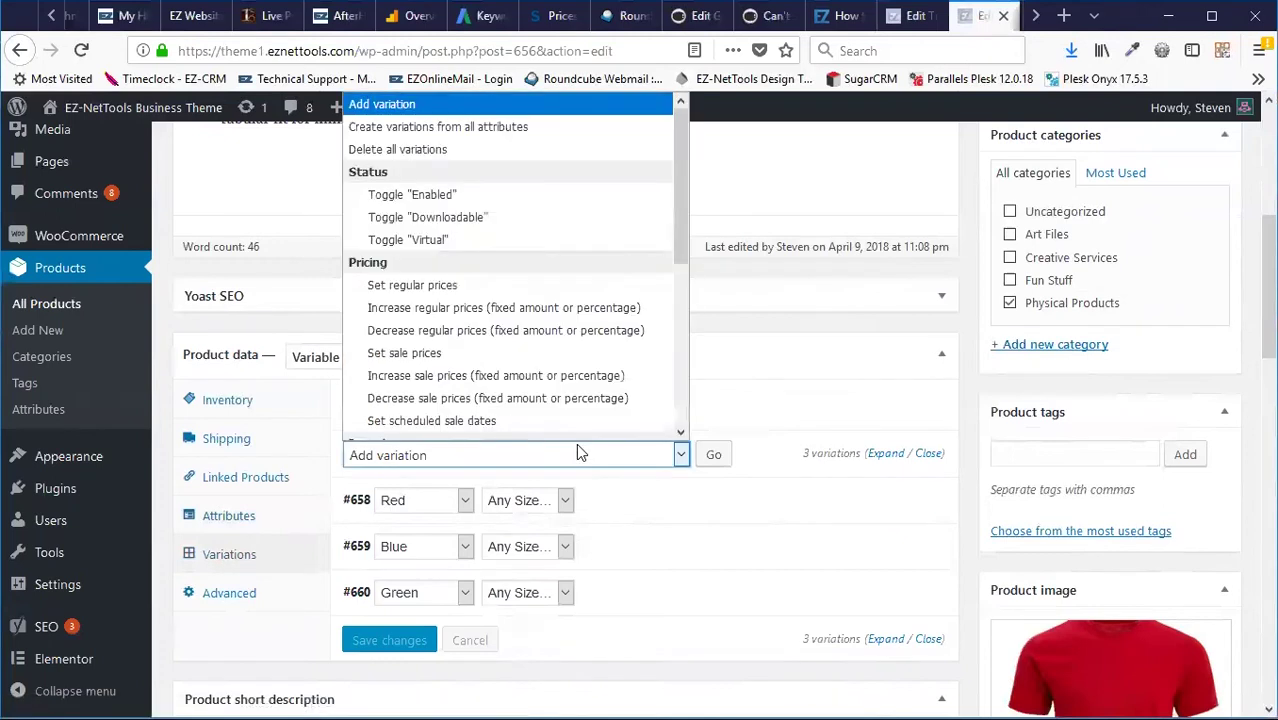
click(484, 128)
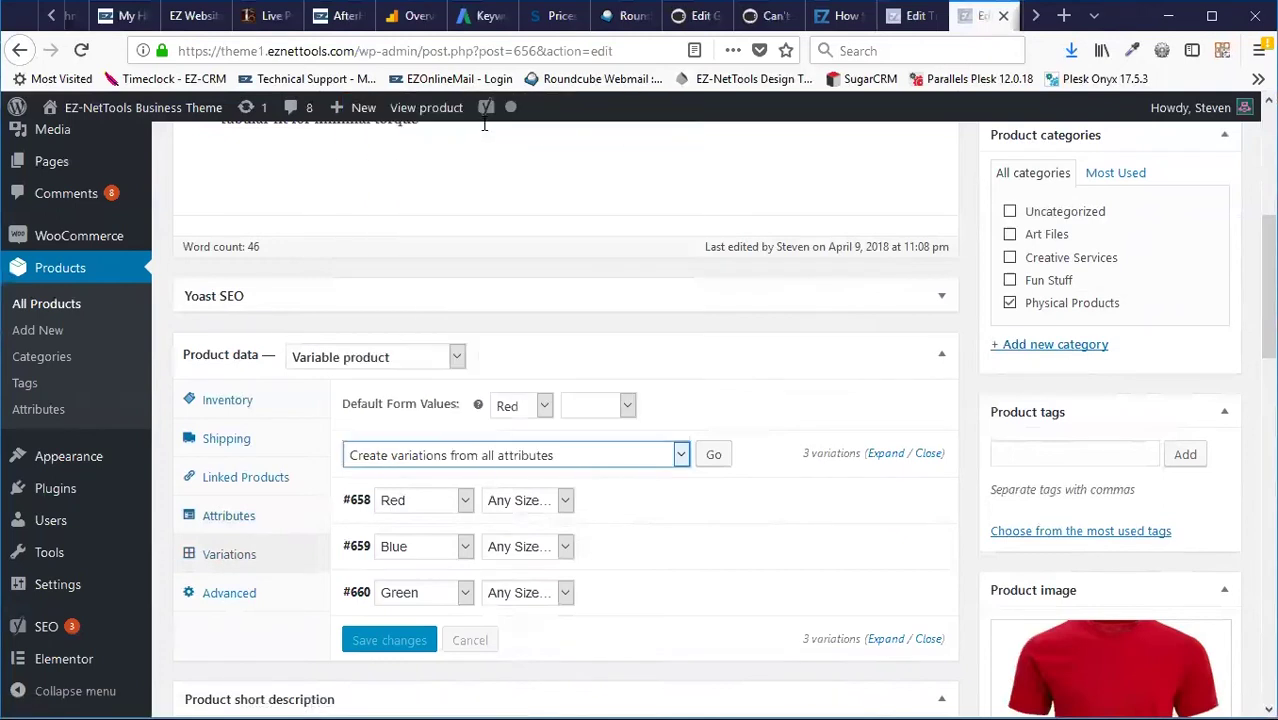
click(715, 457)
click(886, 362)
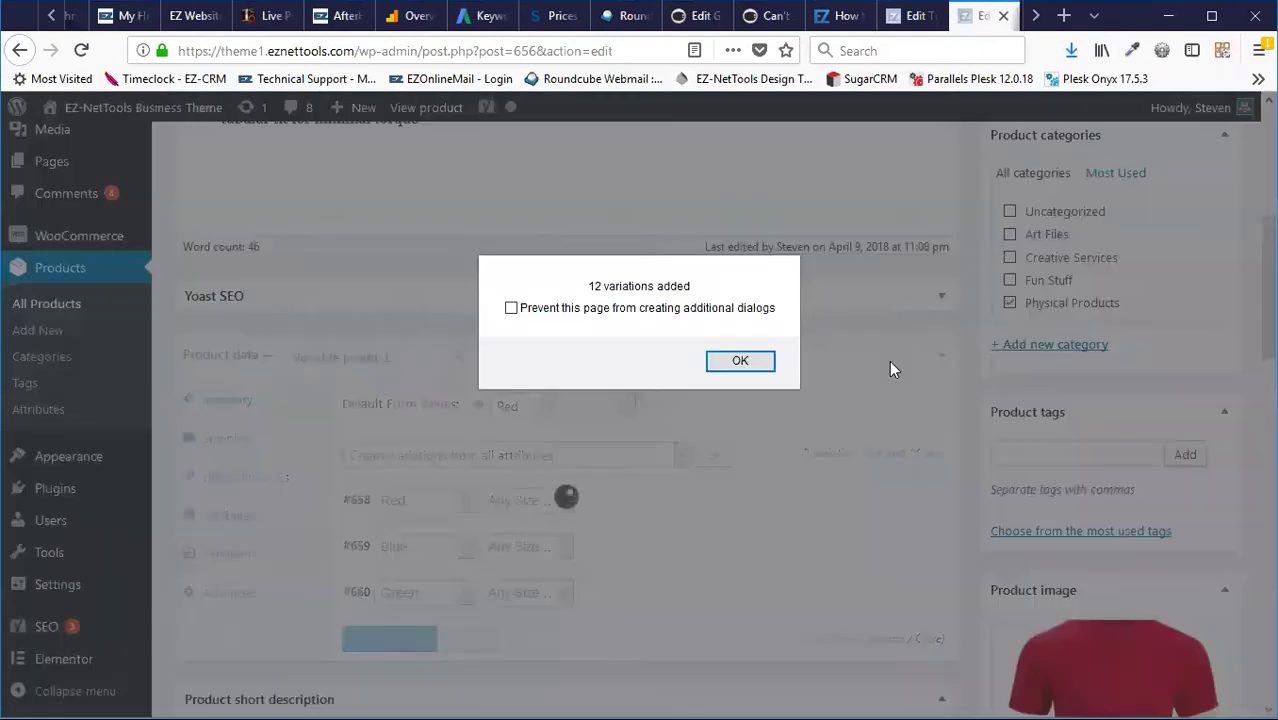
click(740, 361)
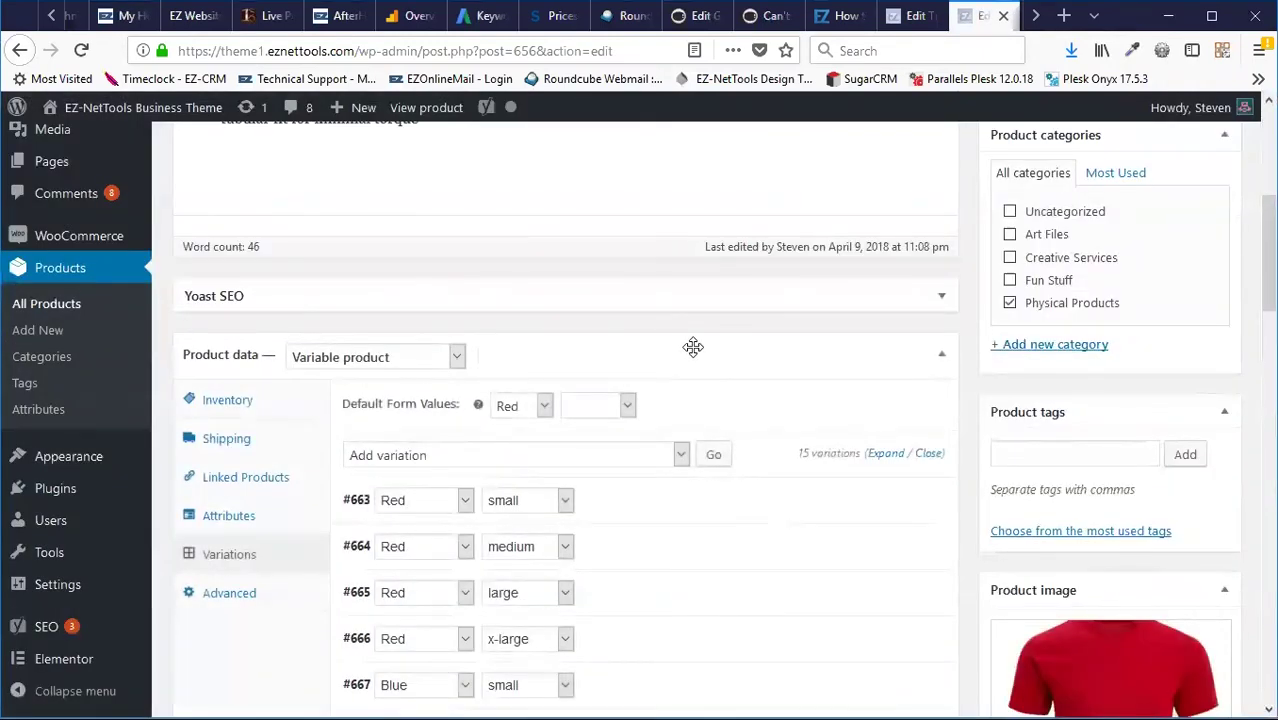
scroll(693, 347, down, 2)
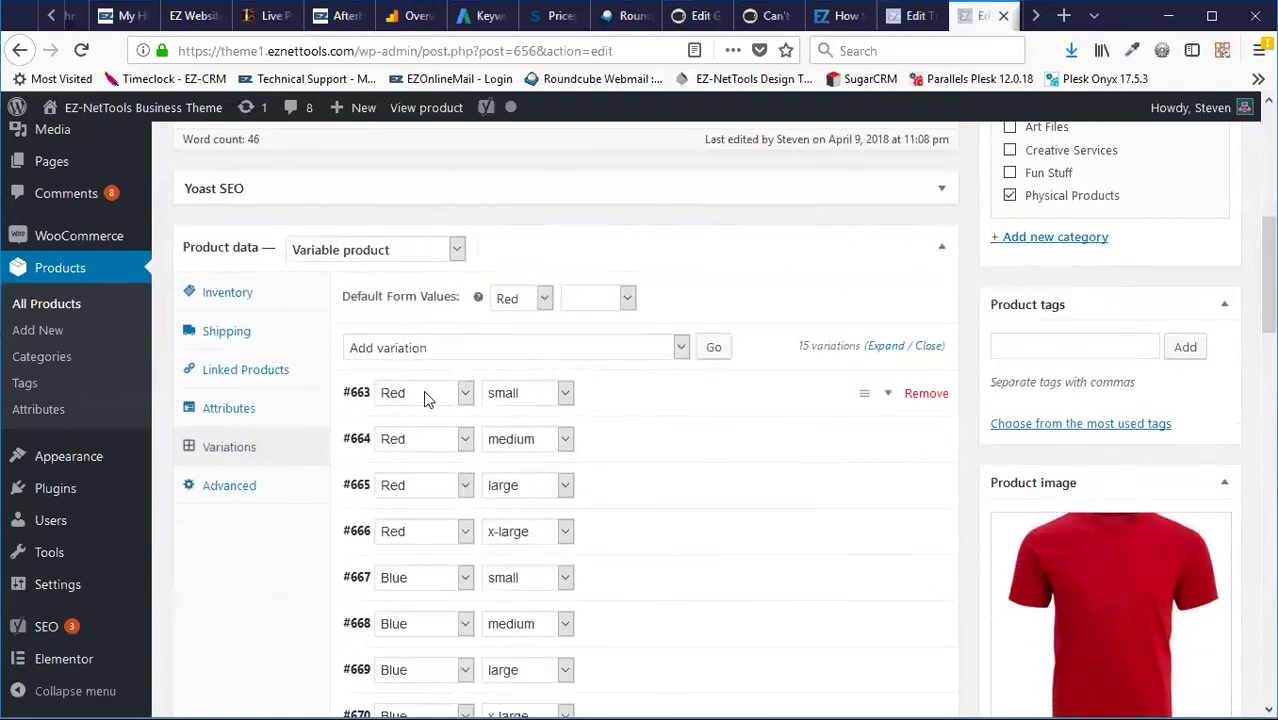
scroll(423, 483, down, 4)
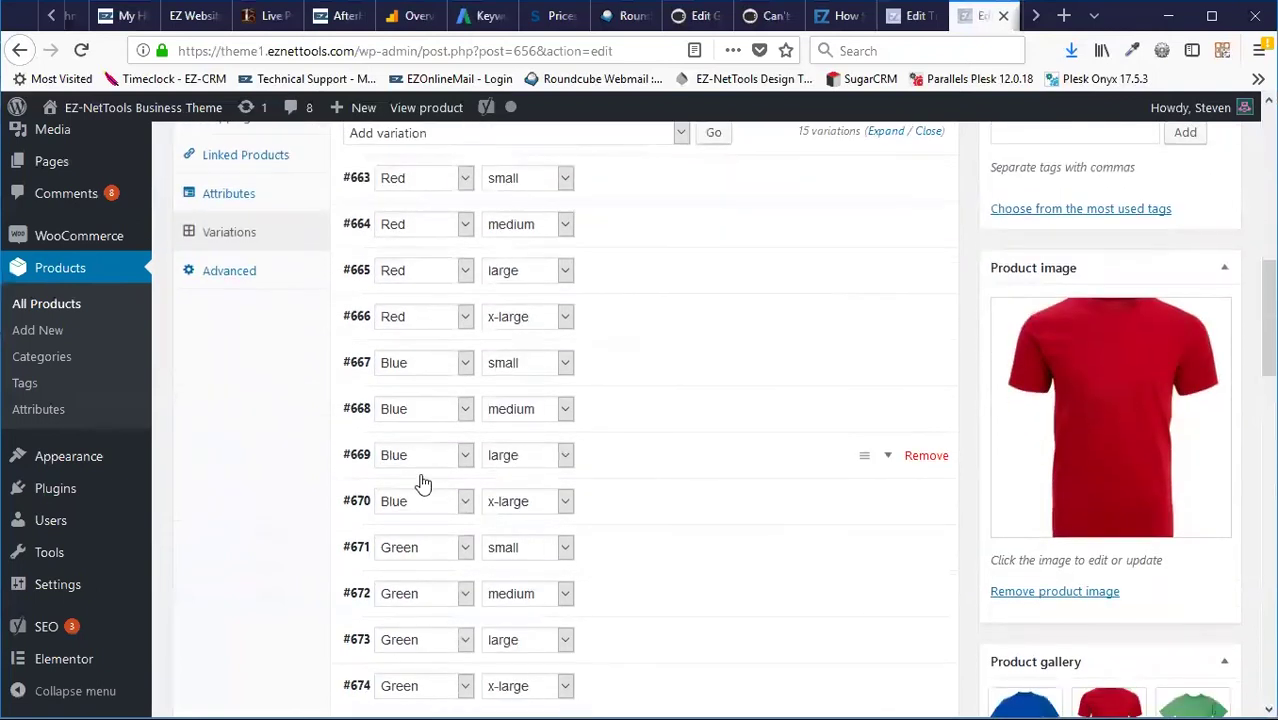
scroll(399, 590, down, 2)
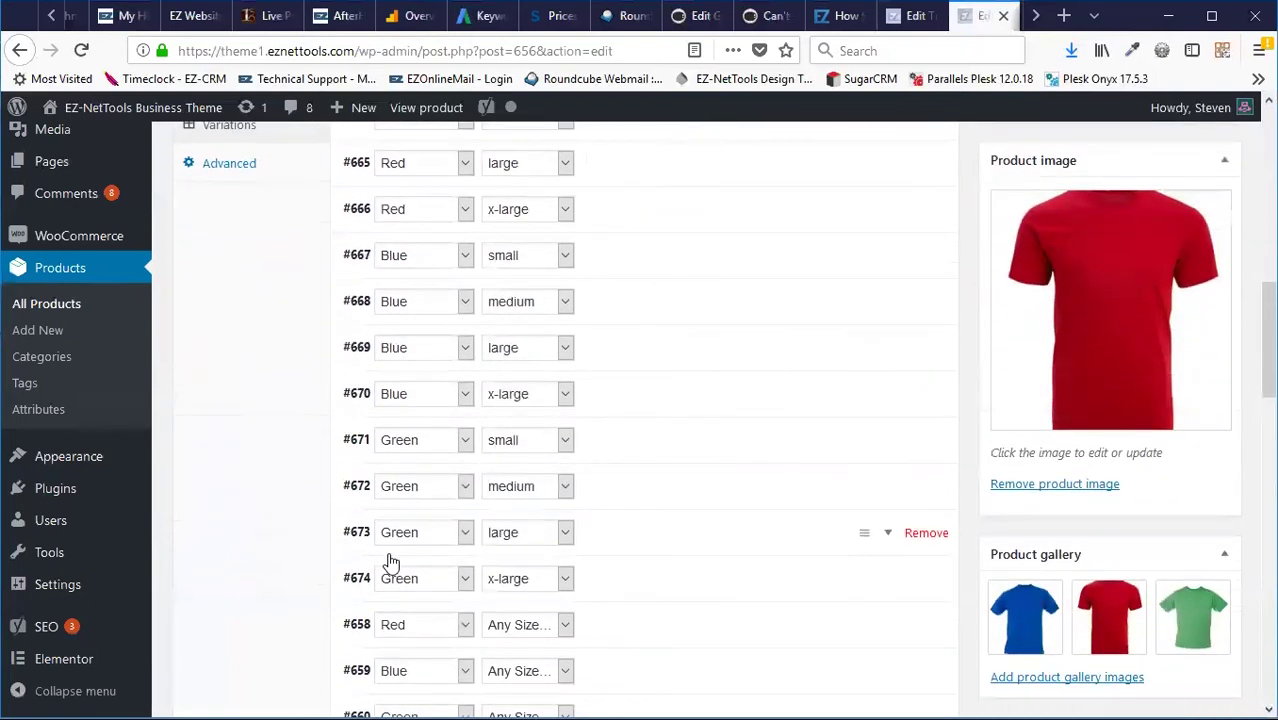
scroll(506, 460, down, 2)
scroll(700, 480, up, 4)
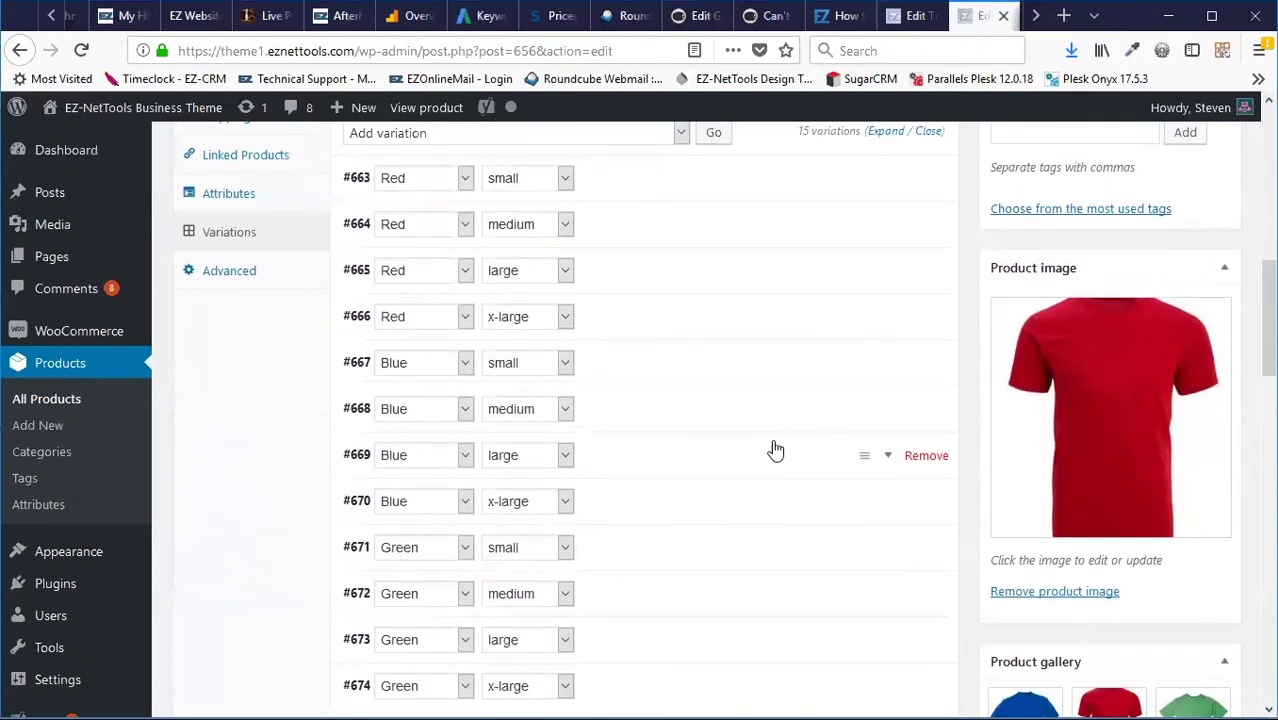
- Expand all variations and examine the regular and sale price fields of the red small variation
scroll(884, 294, up, 4)
click(885, 345)
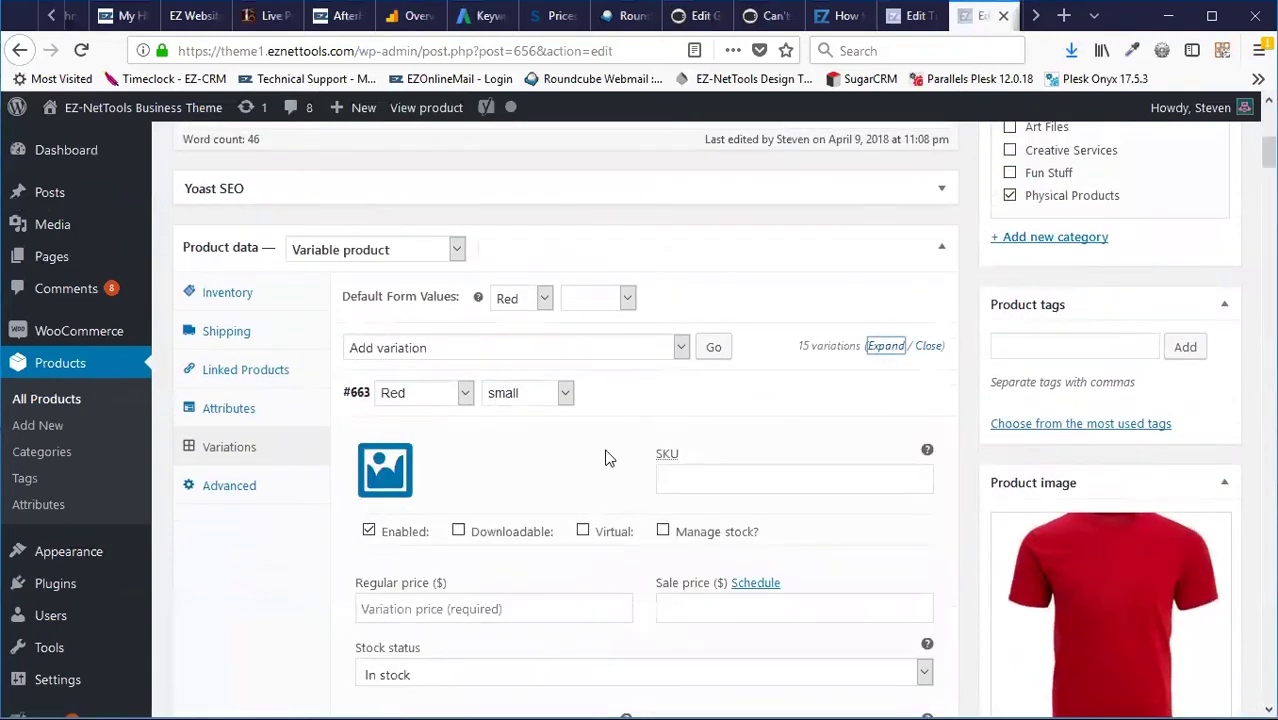
scroll(600, 450, down, 4)
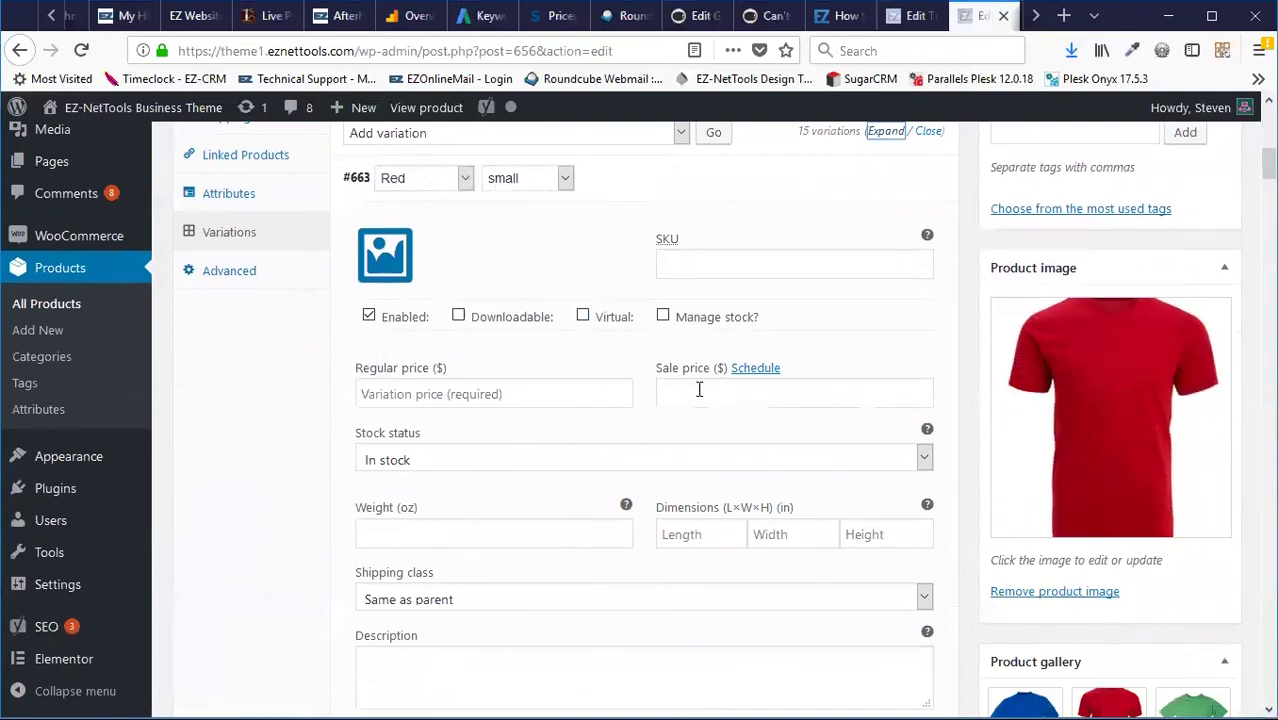
click(440, 396)
click(765, 385)
click(474, 394)
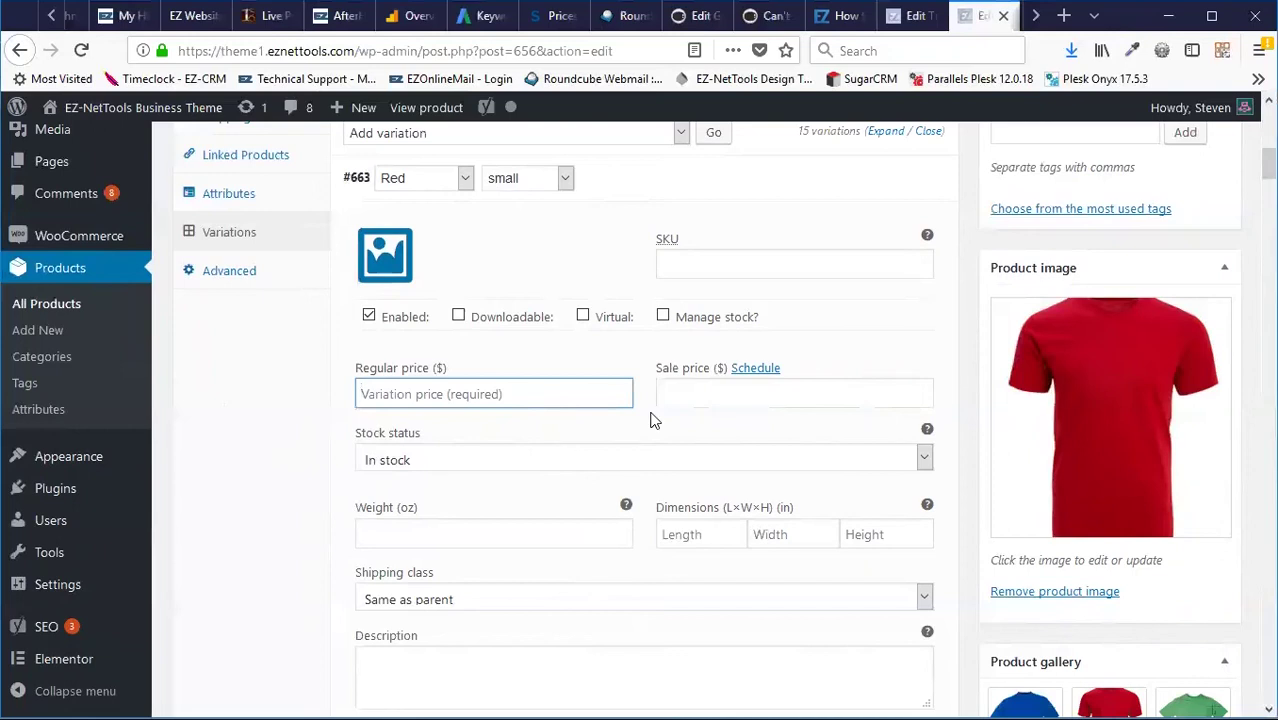
- Try to set the sale price of all variations to 15 with a bulk action
scroll(652, 420, up, 3)
click(522, 350)
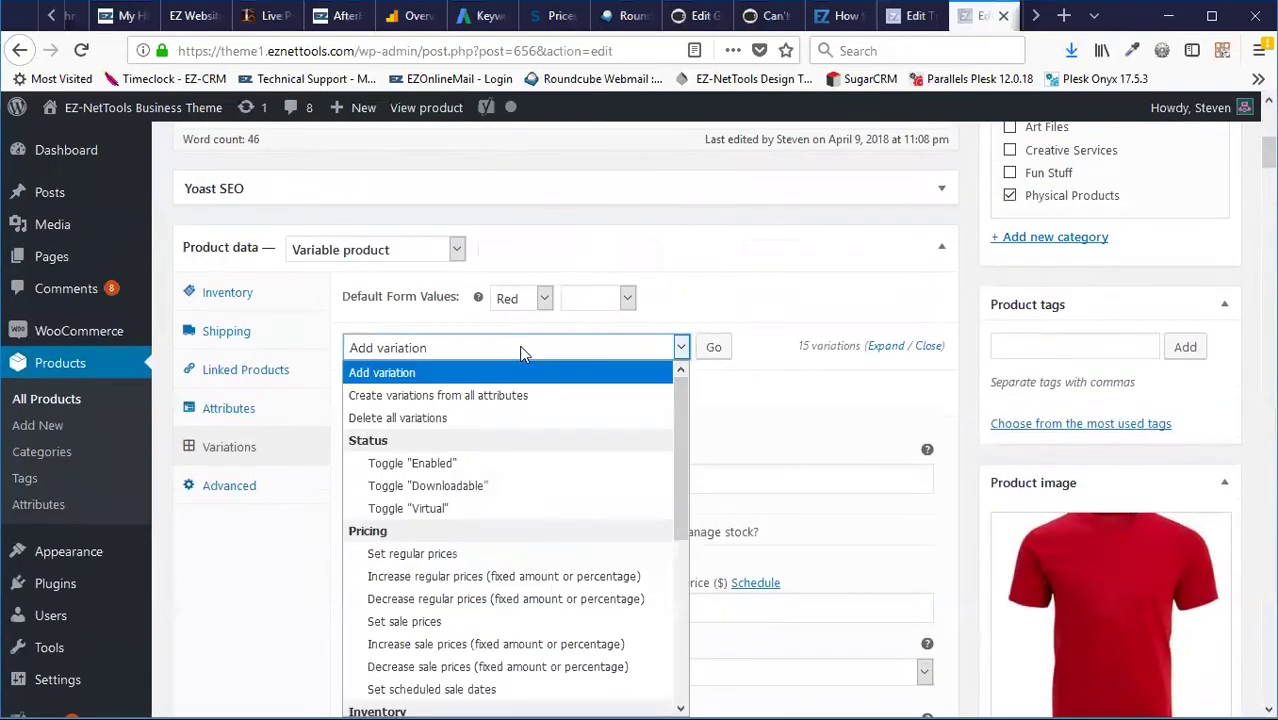
scroll(522, 352, down, 2)
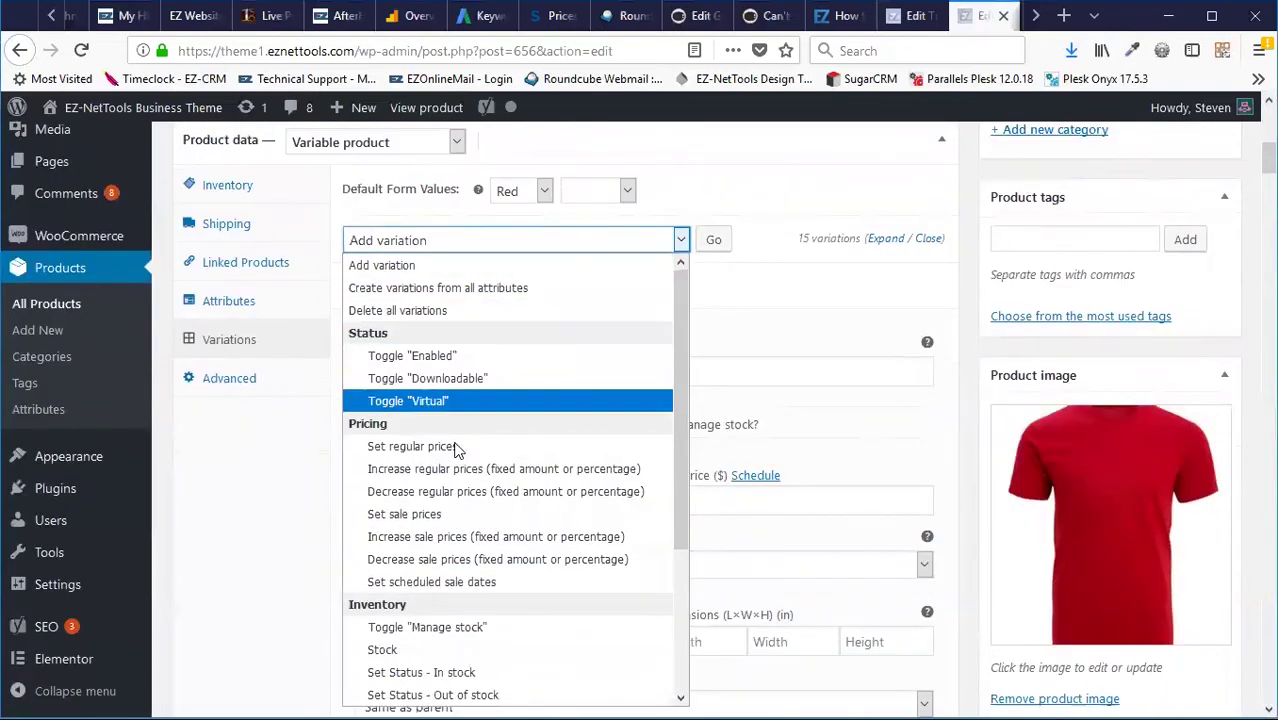
click(415, 522)
click(725, 240)
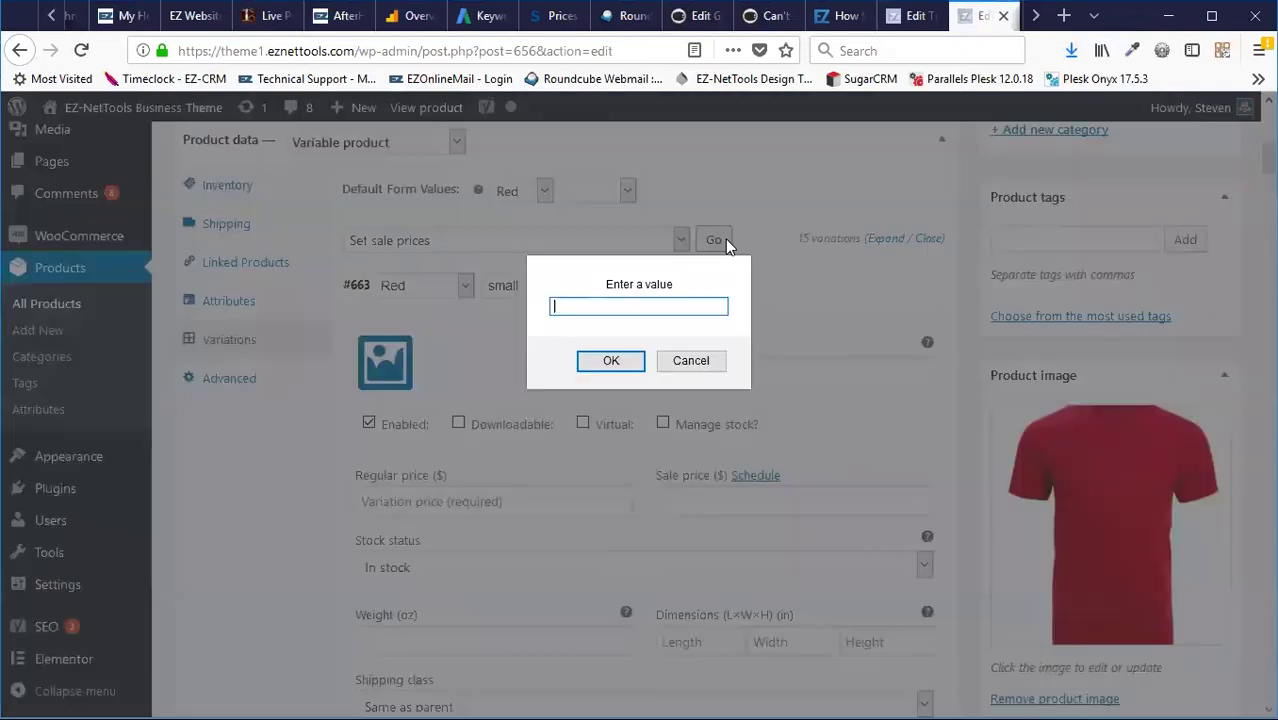
text(15)
click(611, 360)
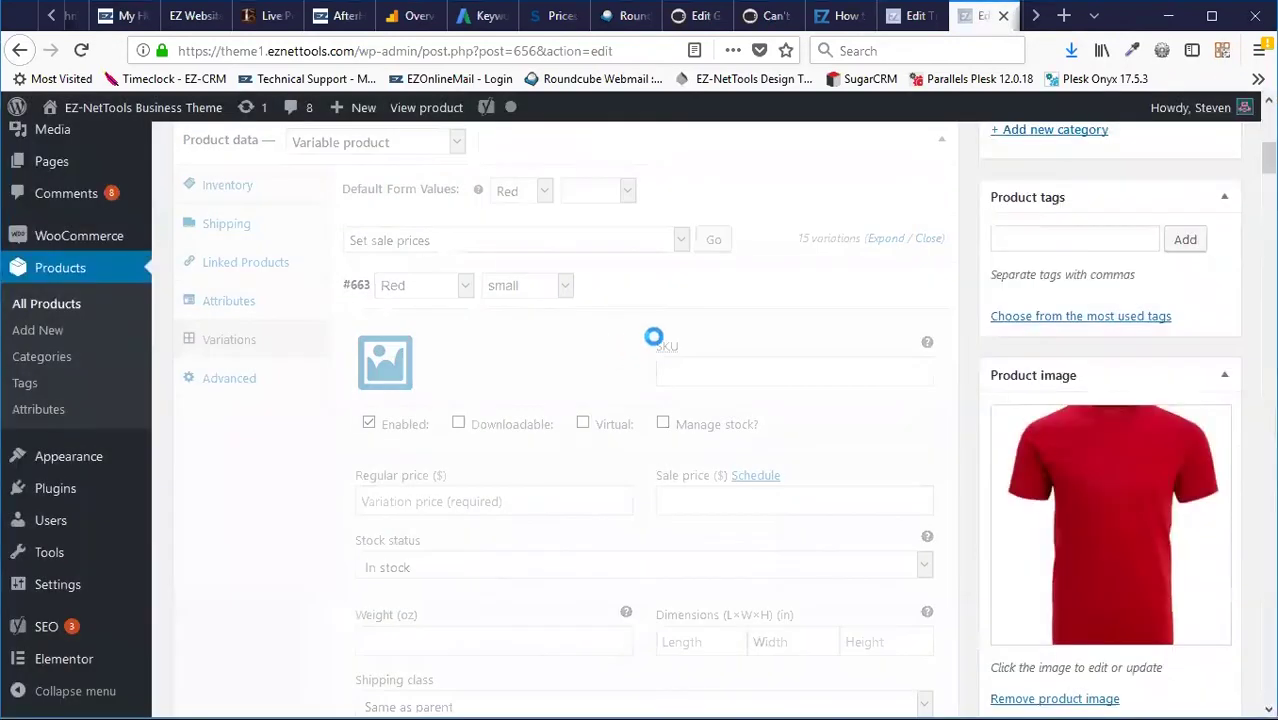
- Bulk-set the regular price of all variations to 20, and expand the variations to check their prices
click(617, 242)
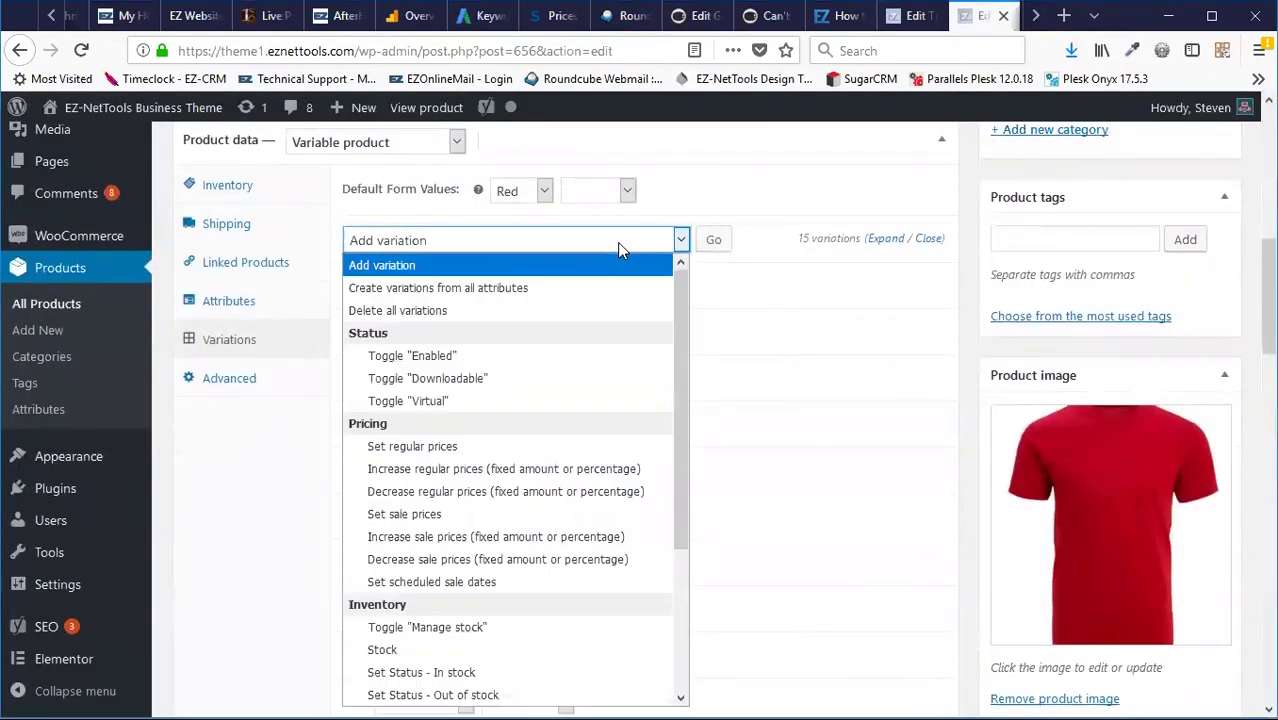
click(432, 448)
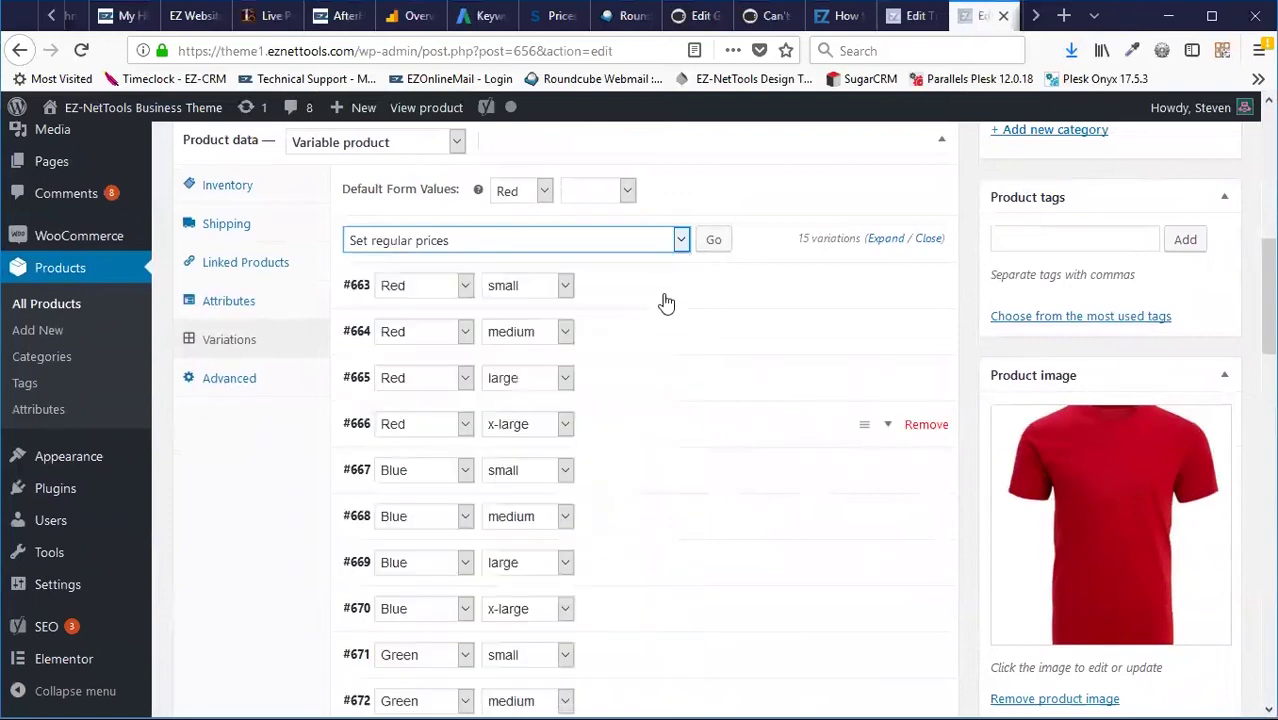
click(708, 242)
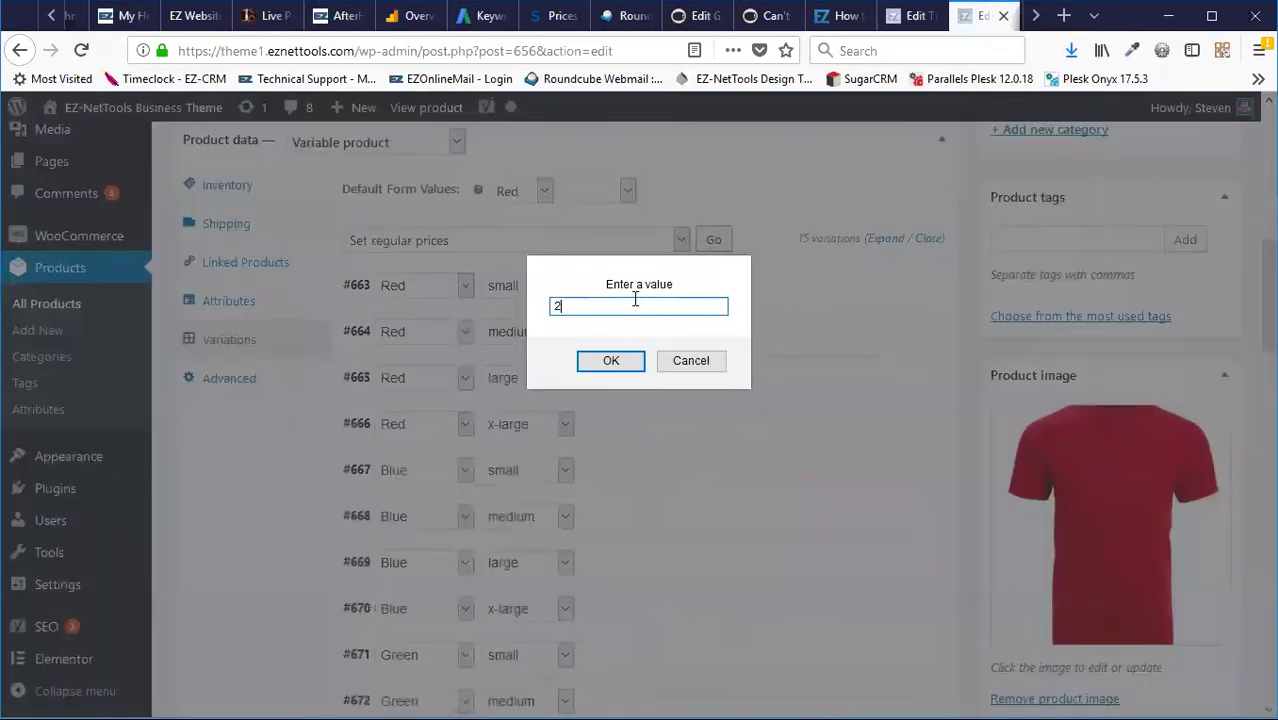
click(627, 360)
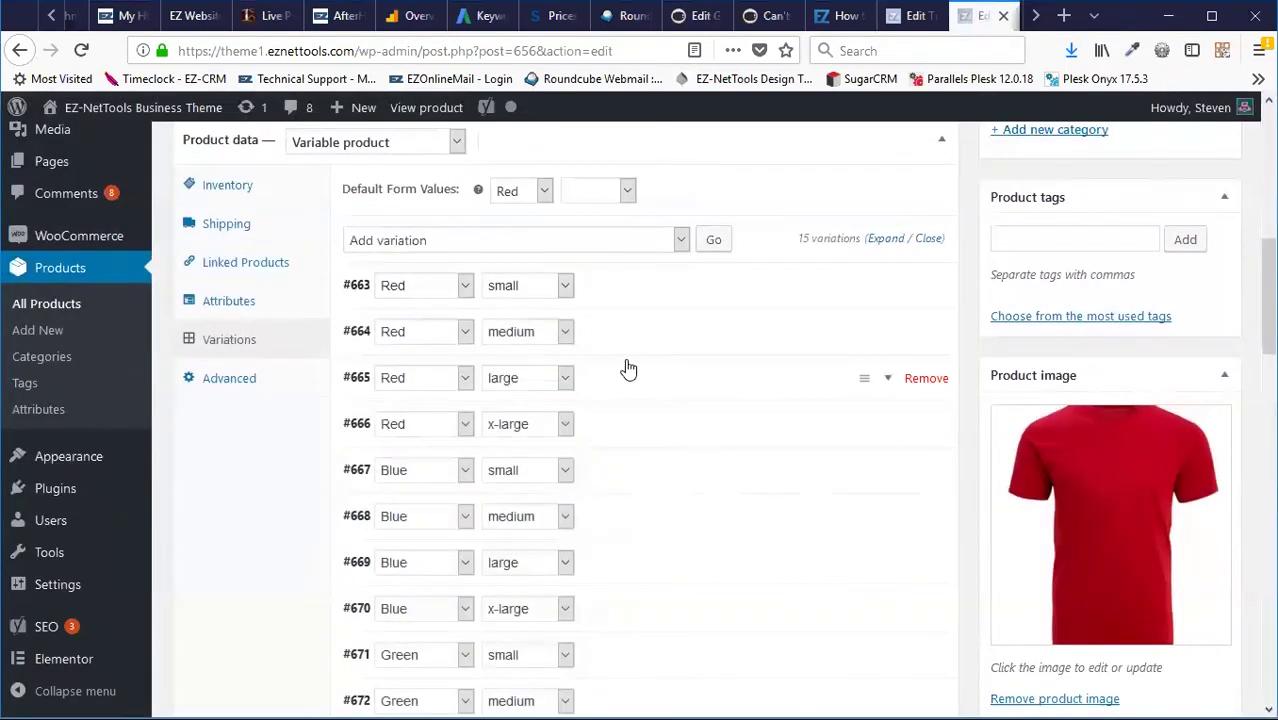
click(884, 240)
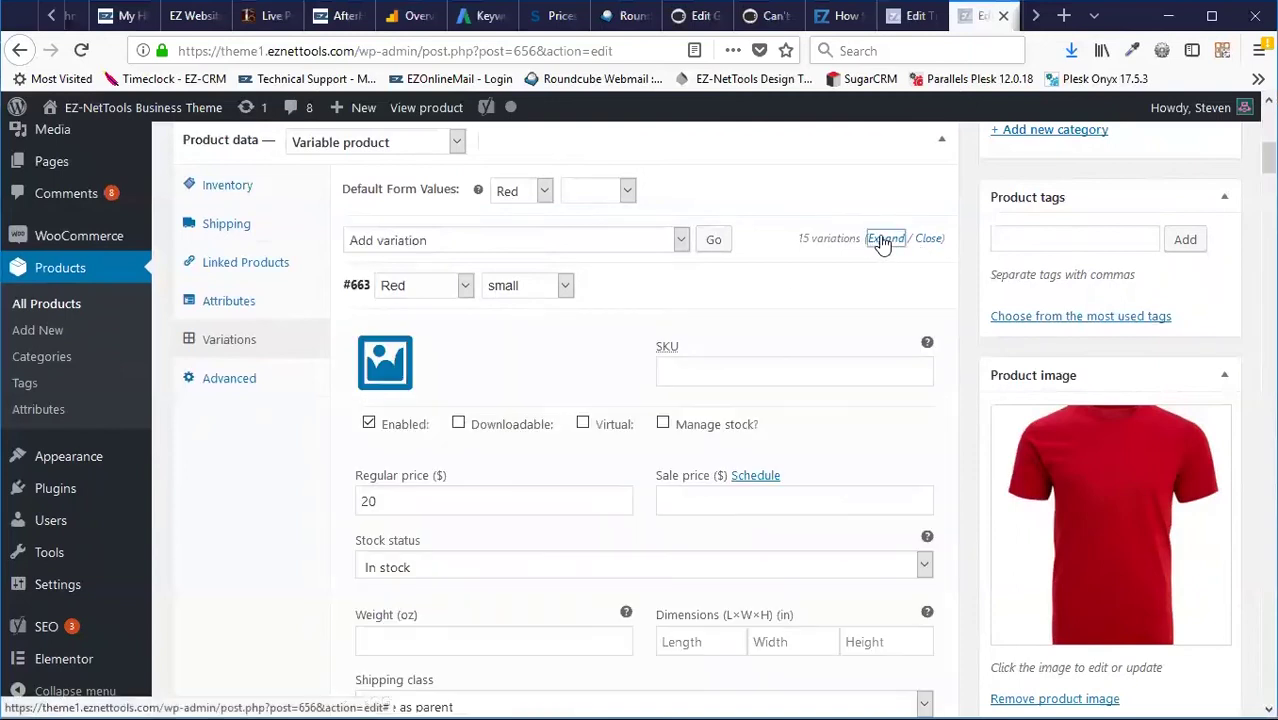
scroll(435, 396, down, 2)
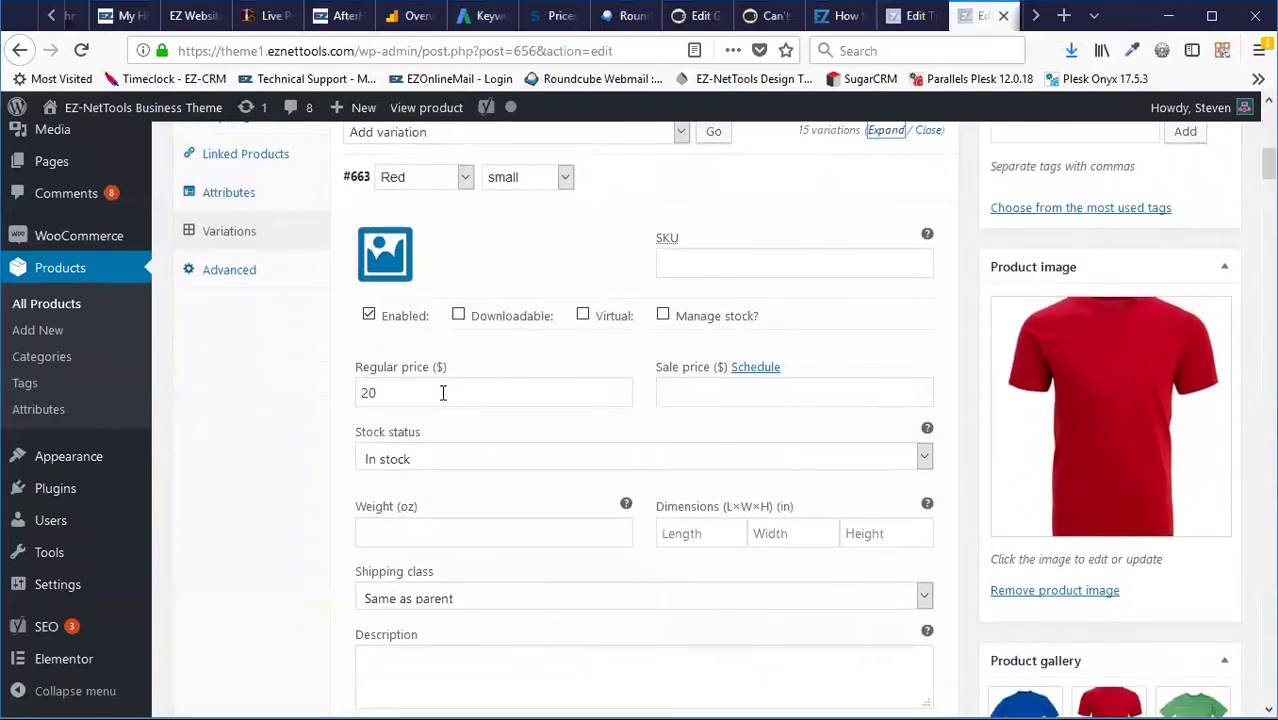
scroll(444, 393, down, 8)
scroll(490, 500, down, 13)
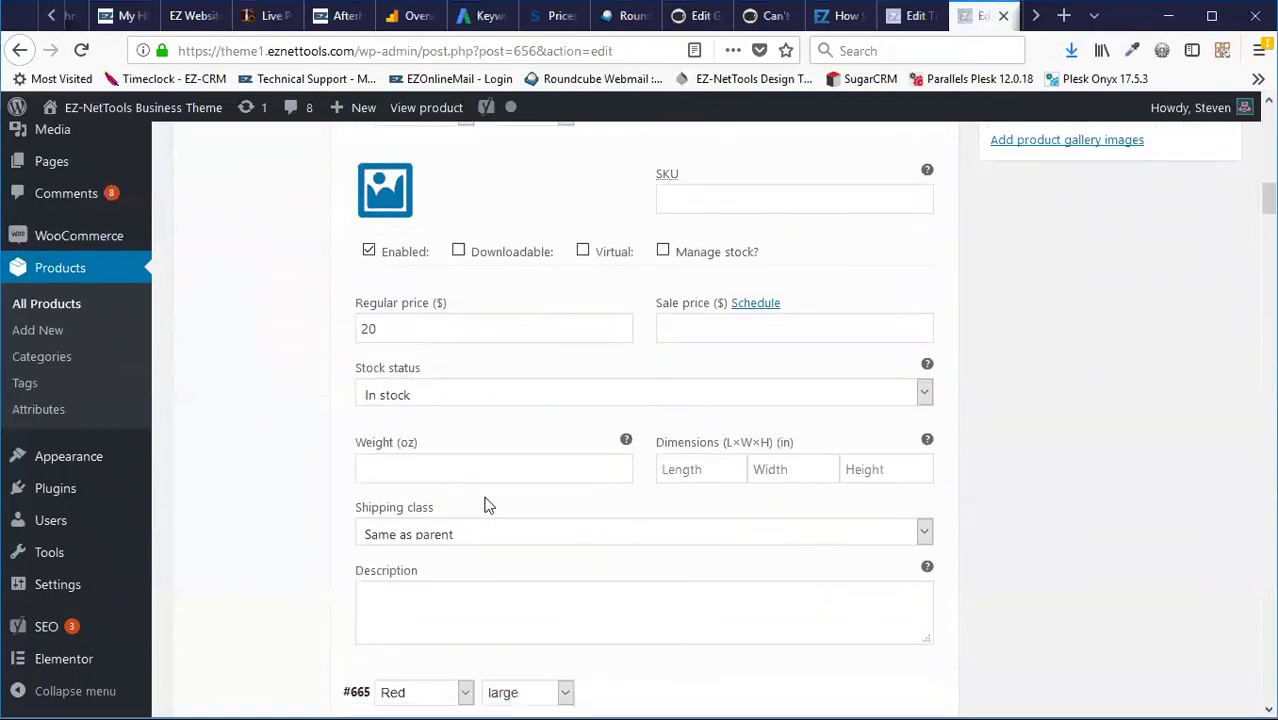
scroll(510, 508, down, 1)
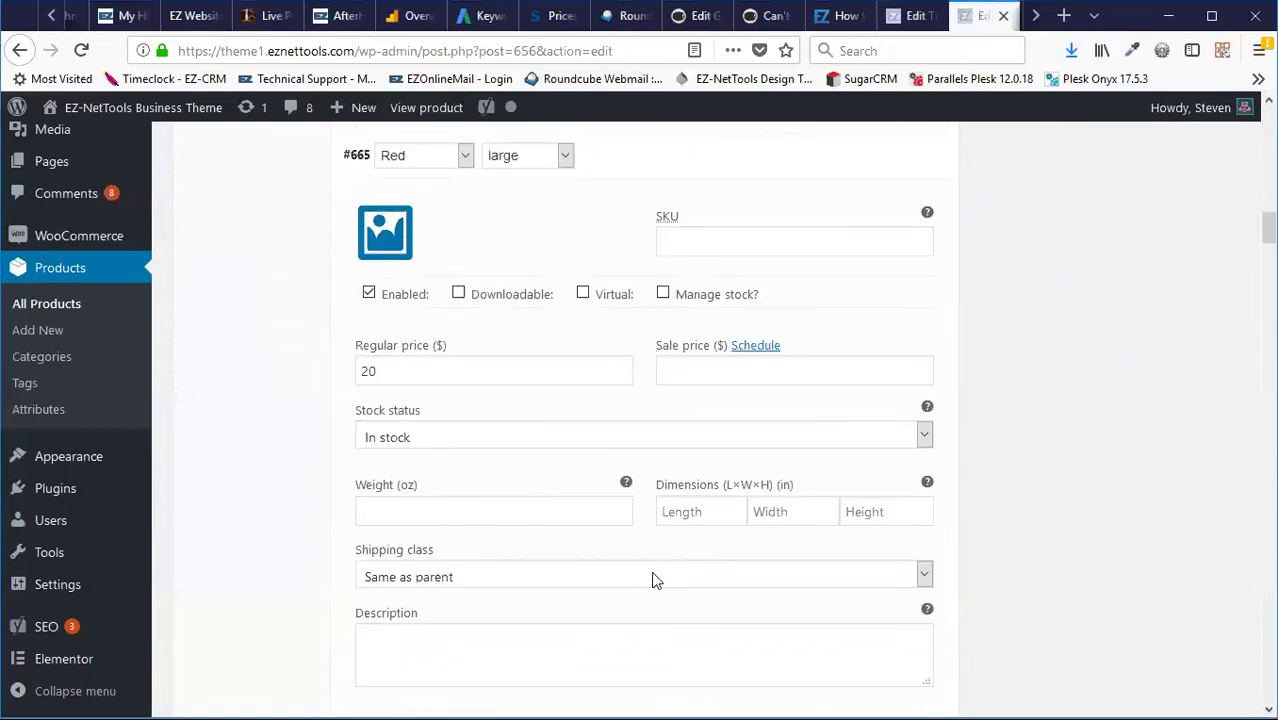
scroll(651, 571, up, 20)
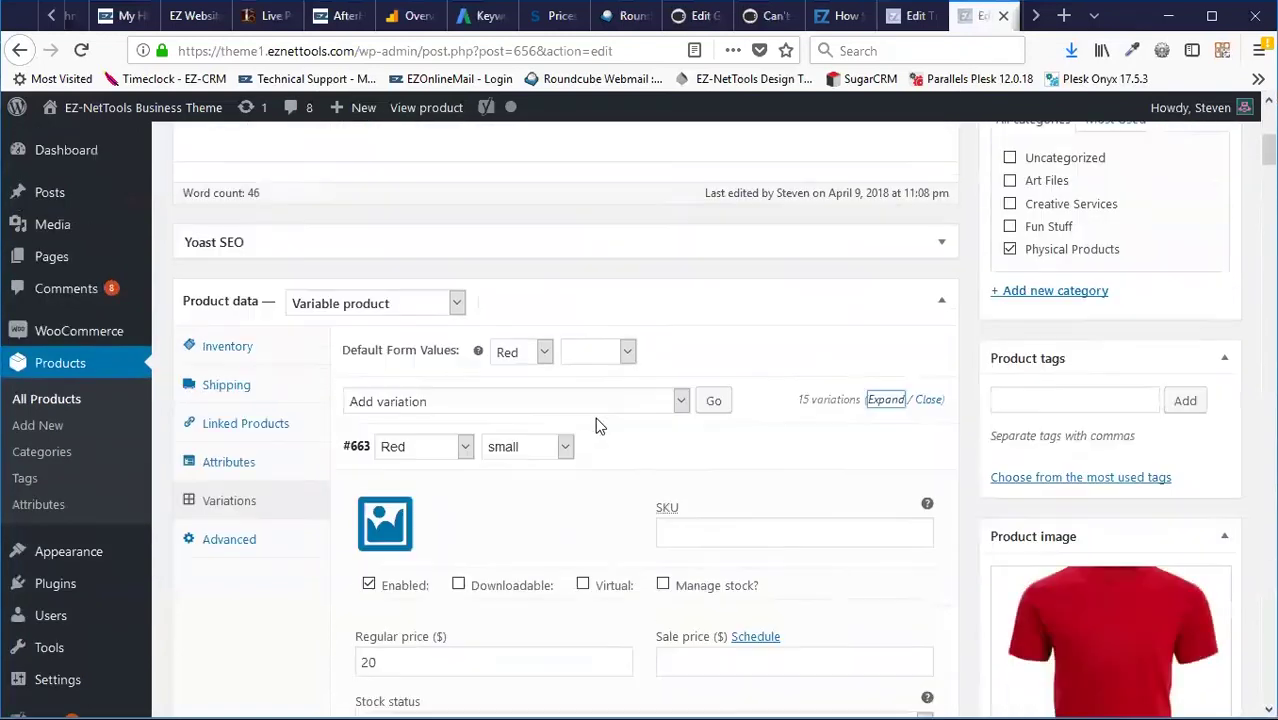
- Bulk-set the sale price of all variations to 15, and expand the variations to check both prices
click(557, 454)
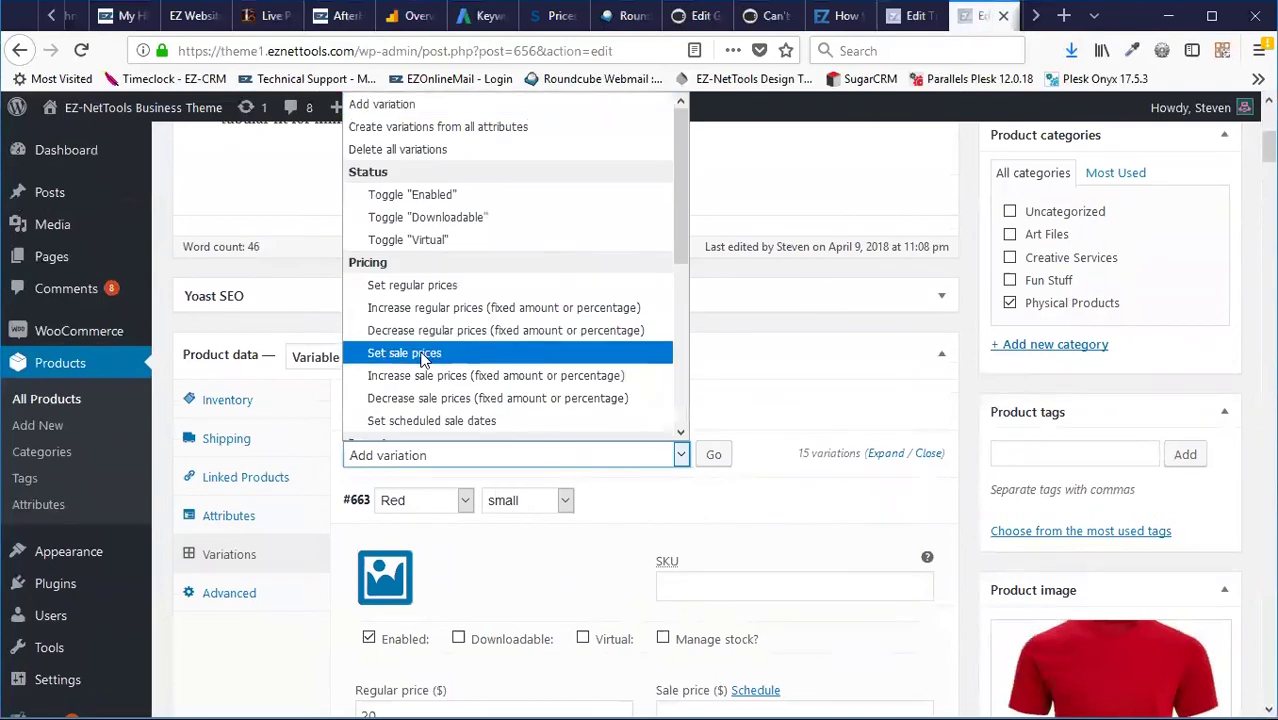
click(422, 355)
click(715, 456)
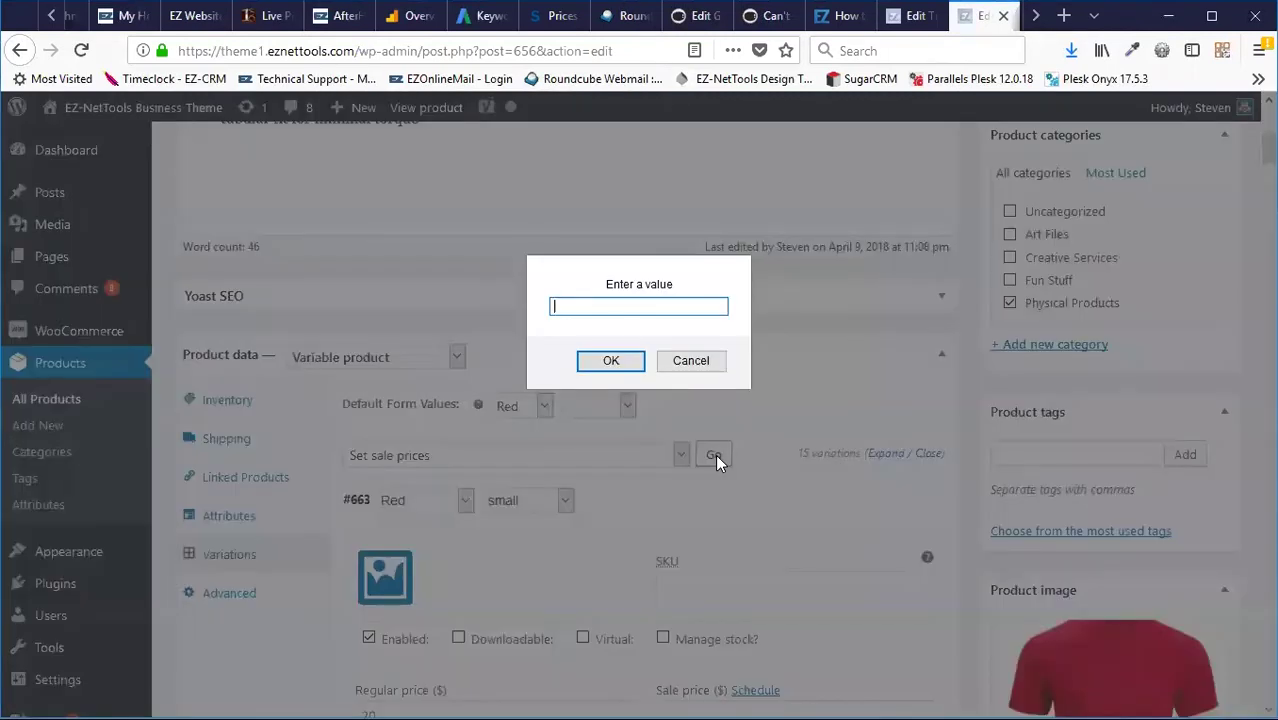
click(597, 361)
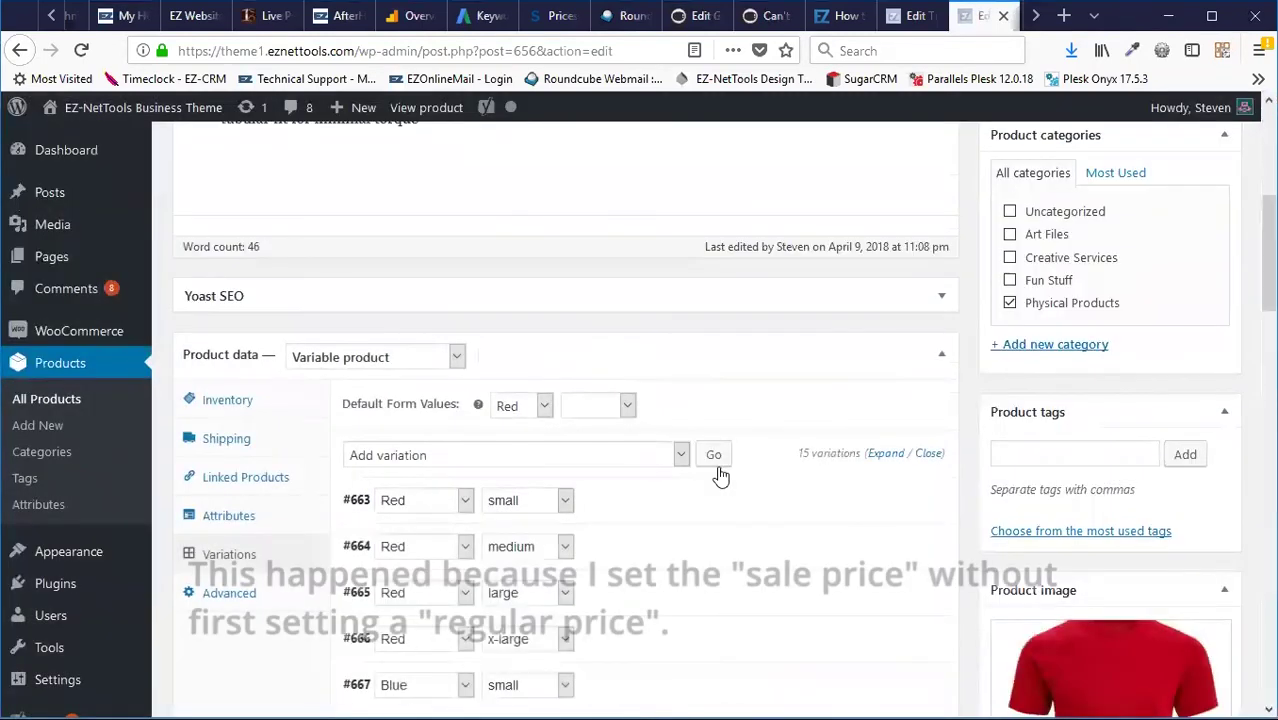
click(886, 454)
scroll(760, 428, down, 5)
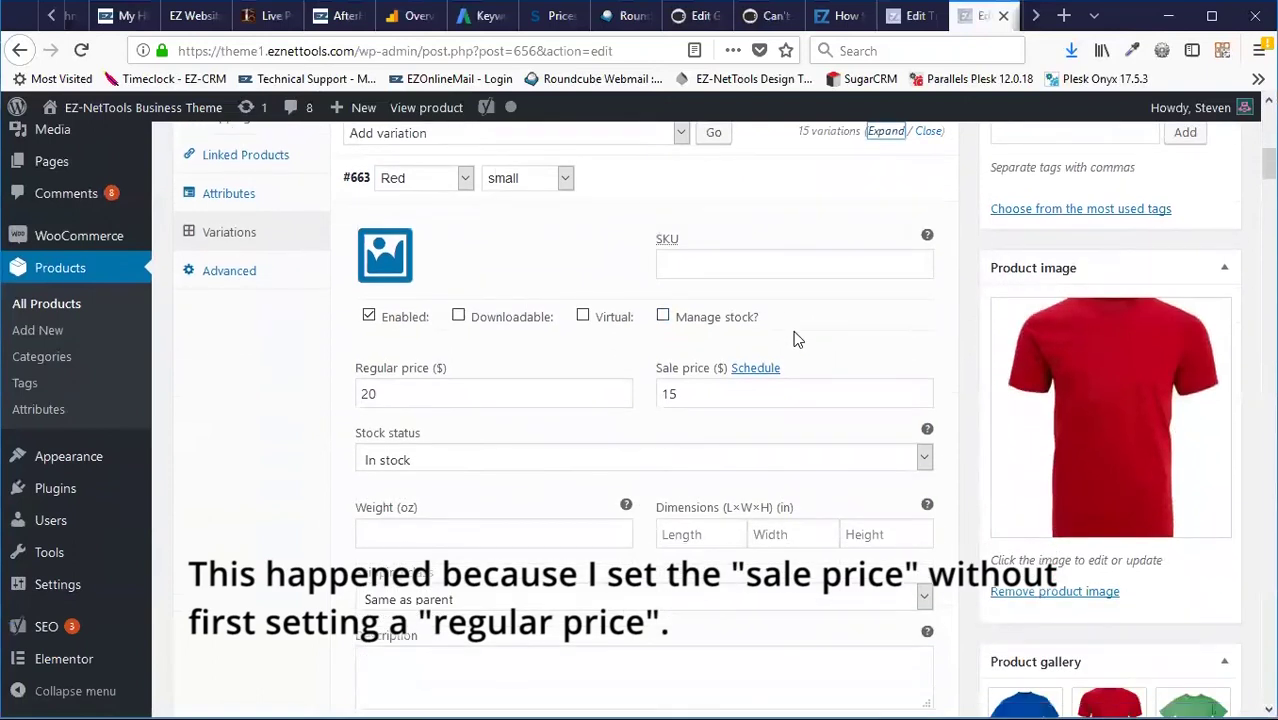
scroll(726, 388, down, 18)
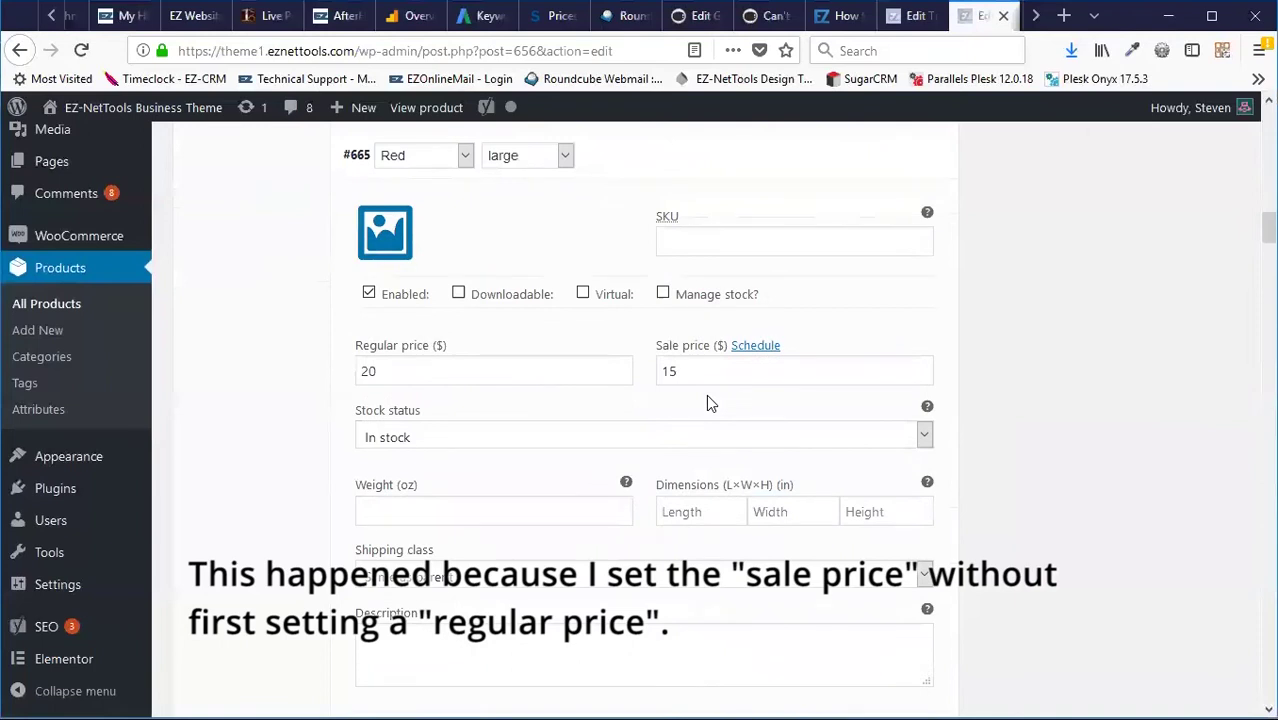
- Update the Cotton T-Shirt product and view its page in the store
scroll(712, 400, up, 20)
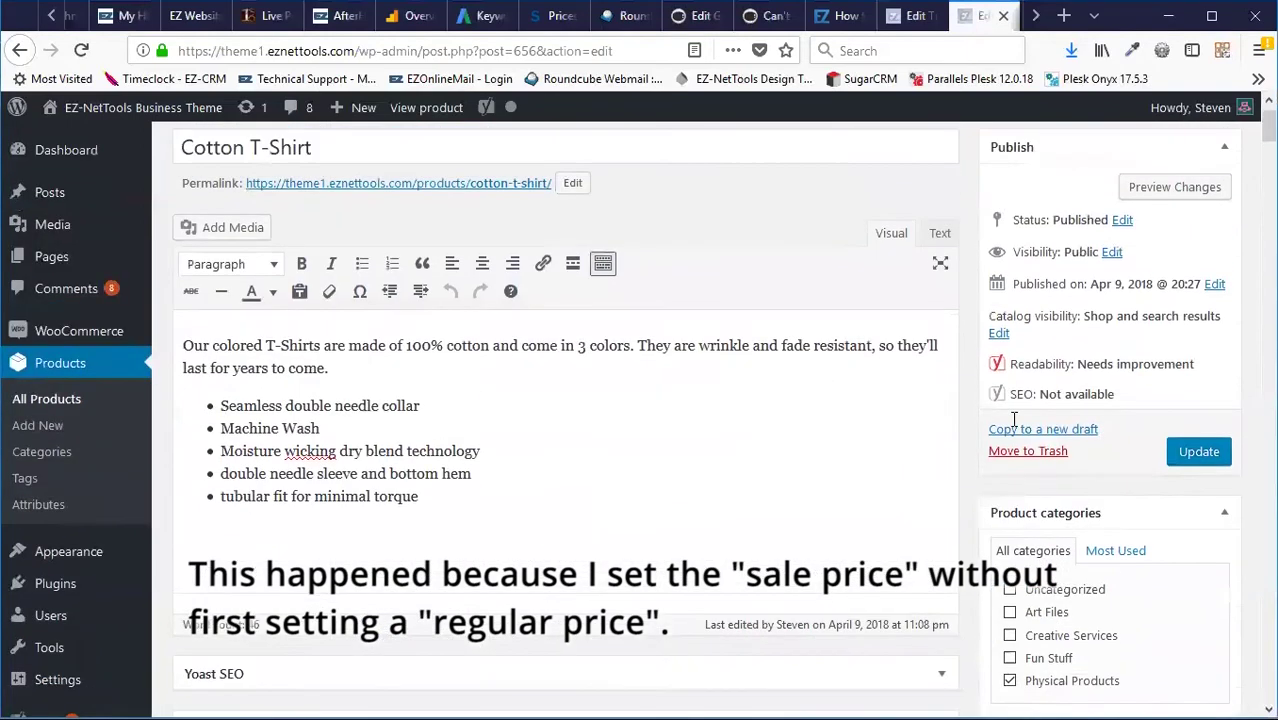
click(1193, 507)
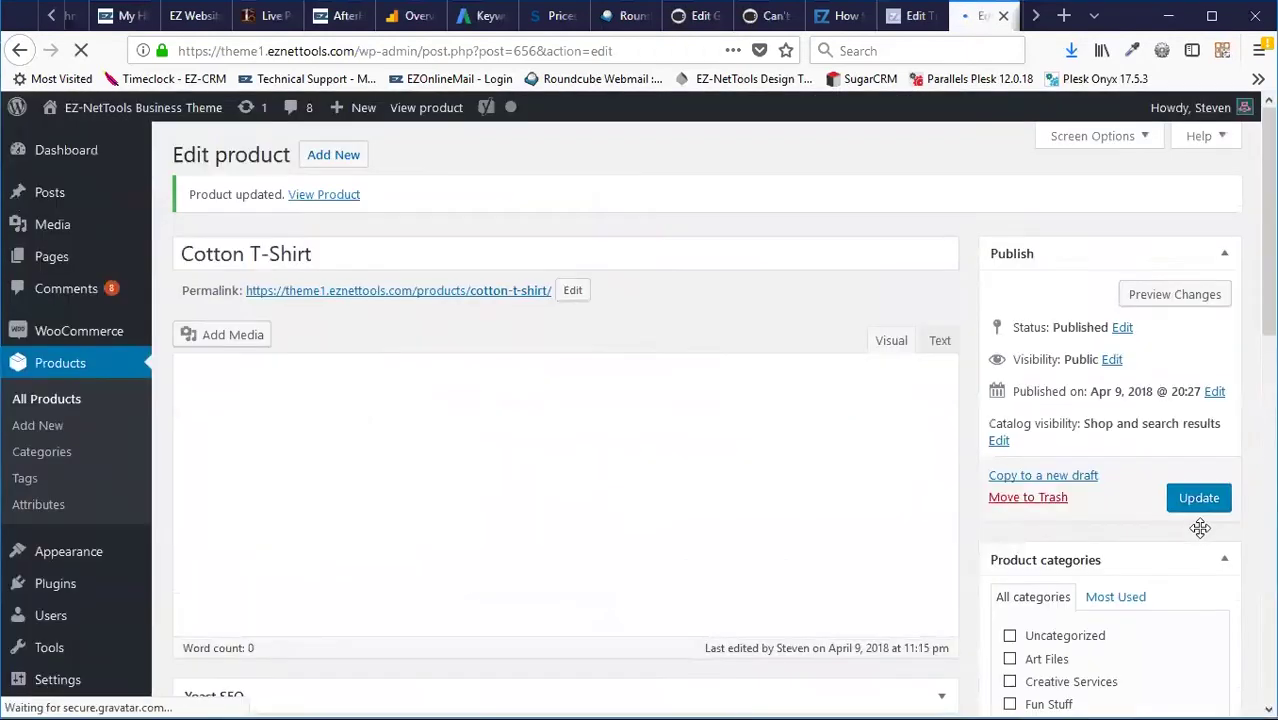
click(425, 108)
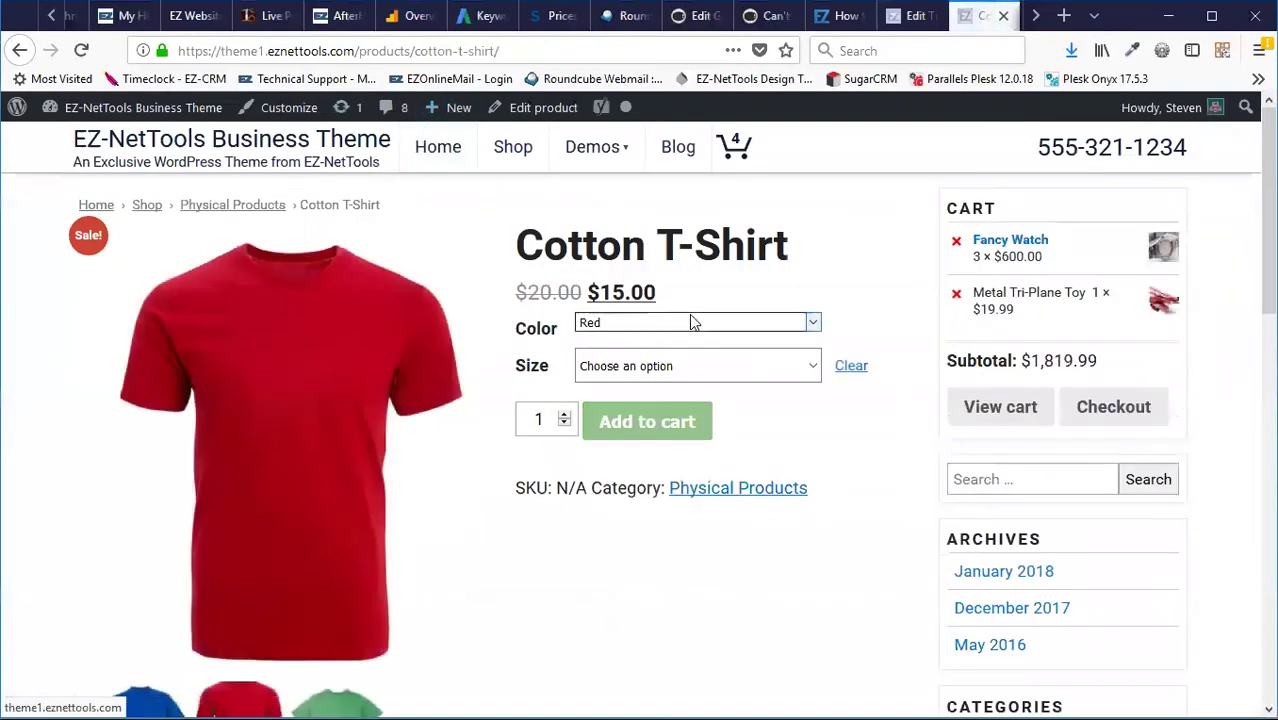
- Choose size medium on the product page and try the colors Blue, Red and Green to check the displayed image
click(653, 370)
click(632, 439)
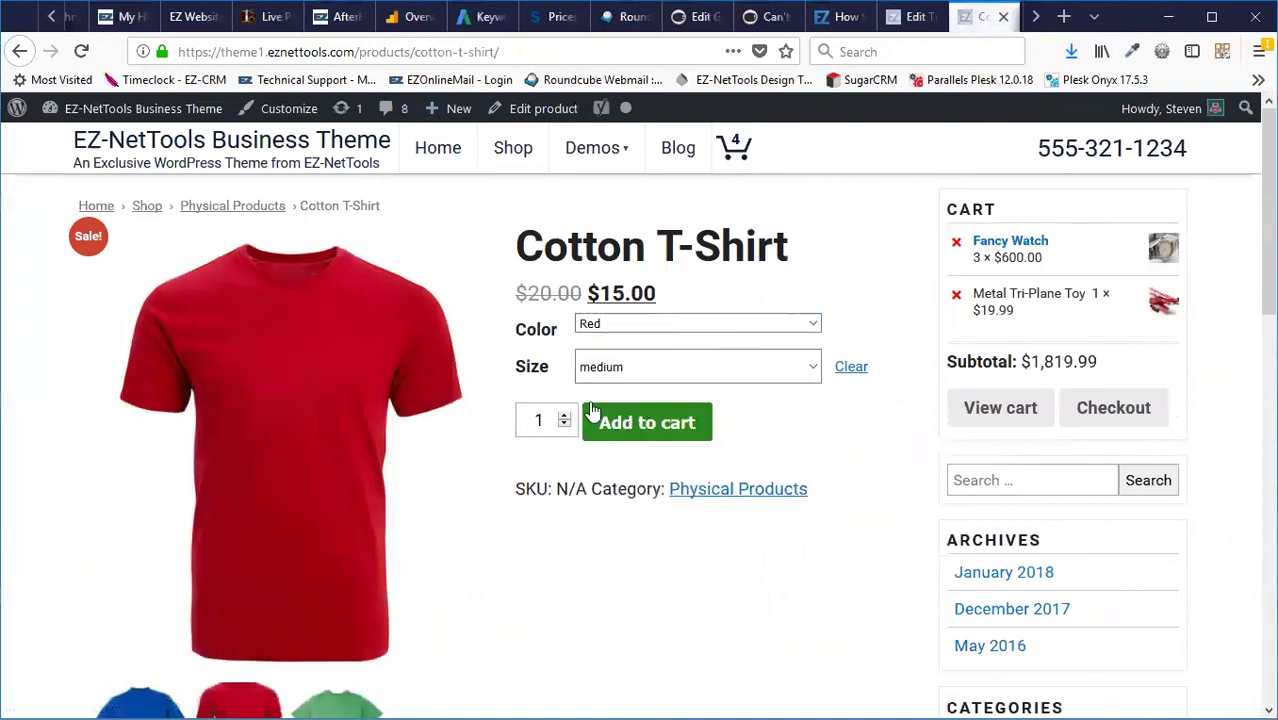
click(647, 326)
click(618, 398)
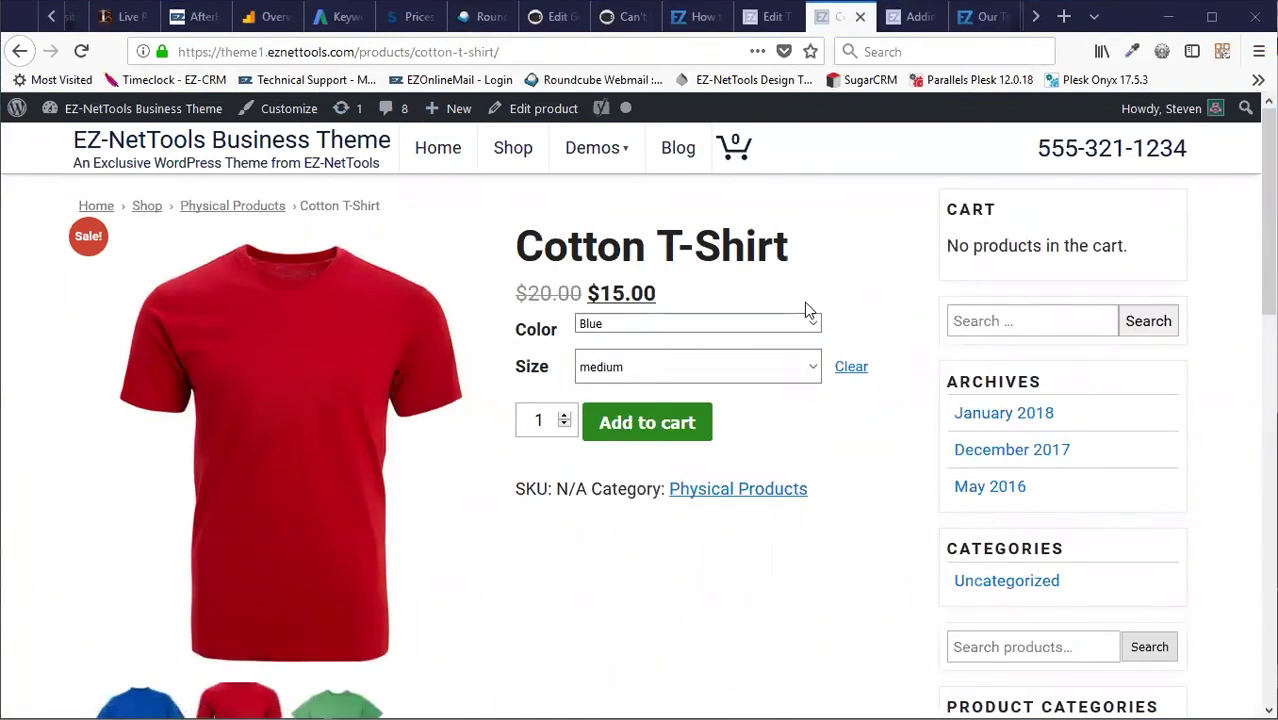
click(779, 328)
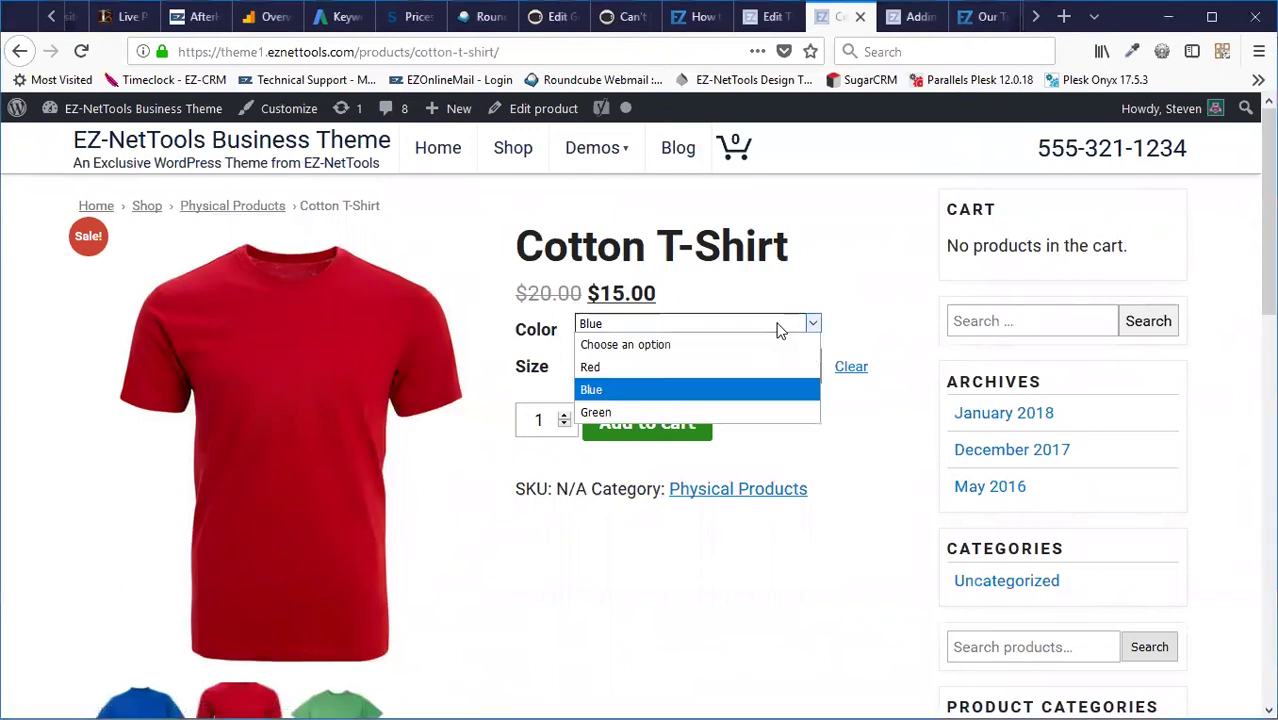
click(651, 368)
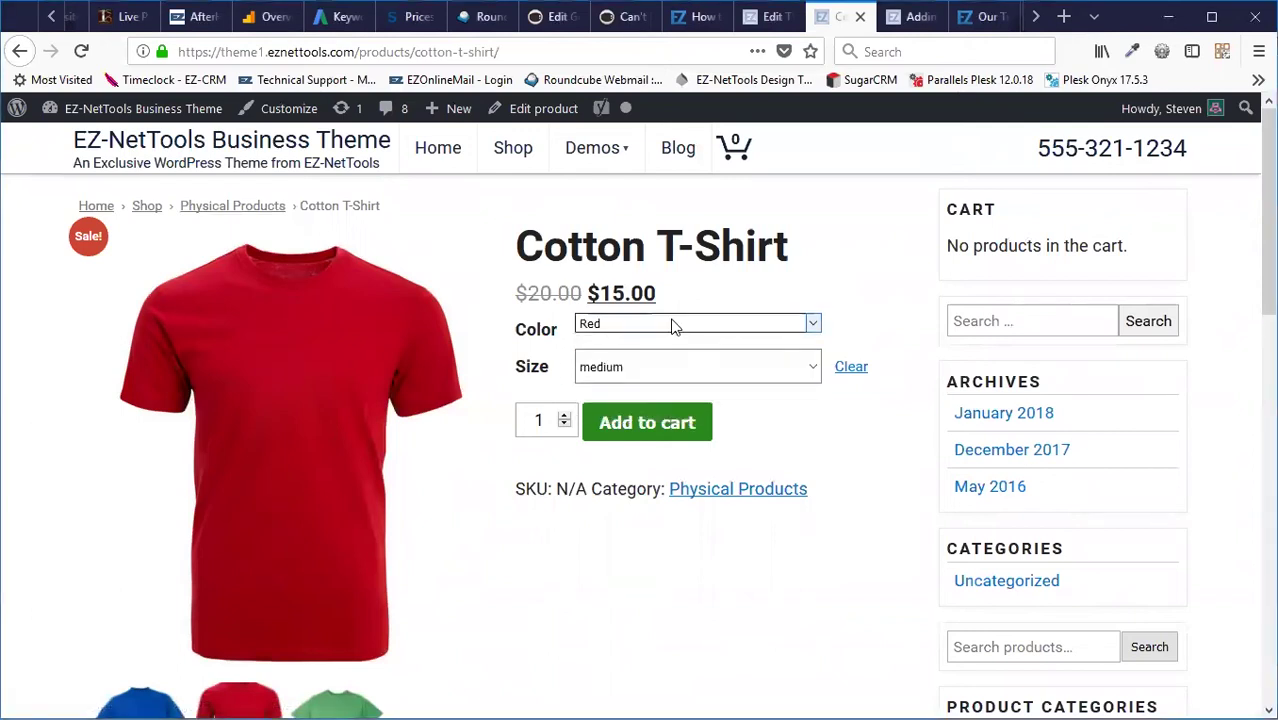
key(Down)
key(Down)
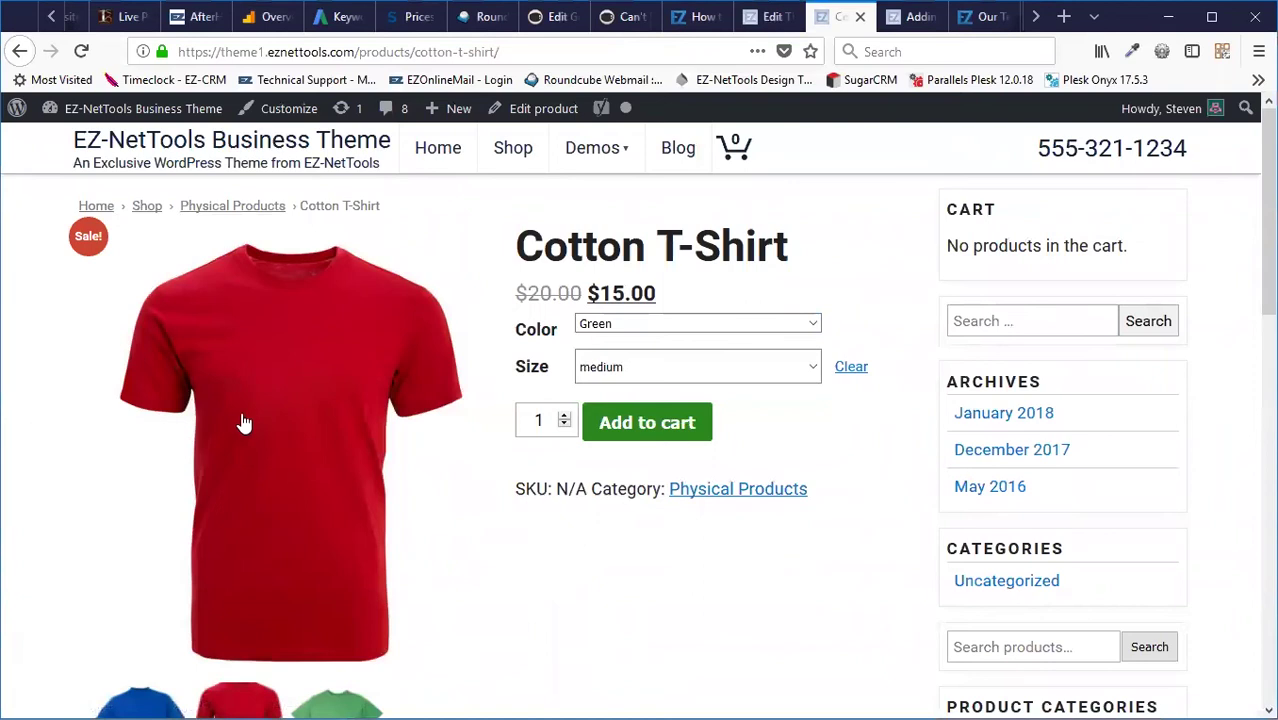
- Reopen the Cotton T-Shirt product for editing and look through its list of variations
click(537, 109)
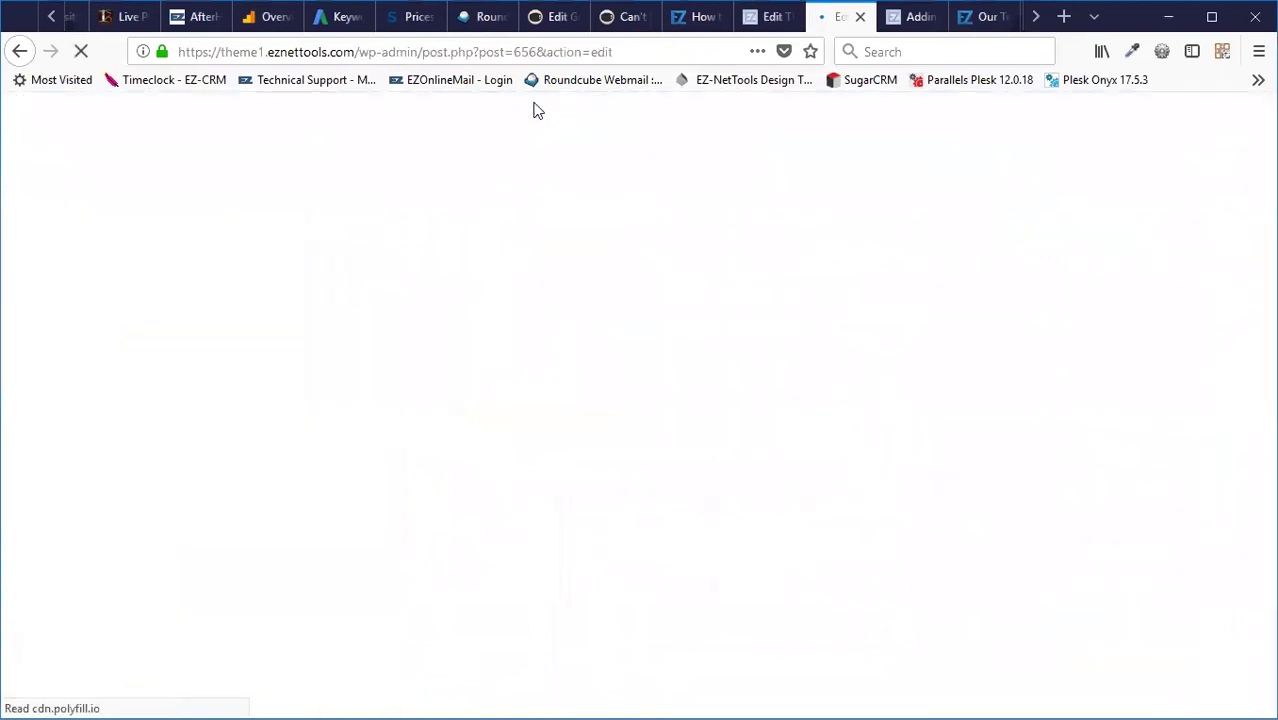
scroll(680, 340, down, 1)
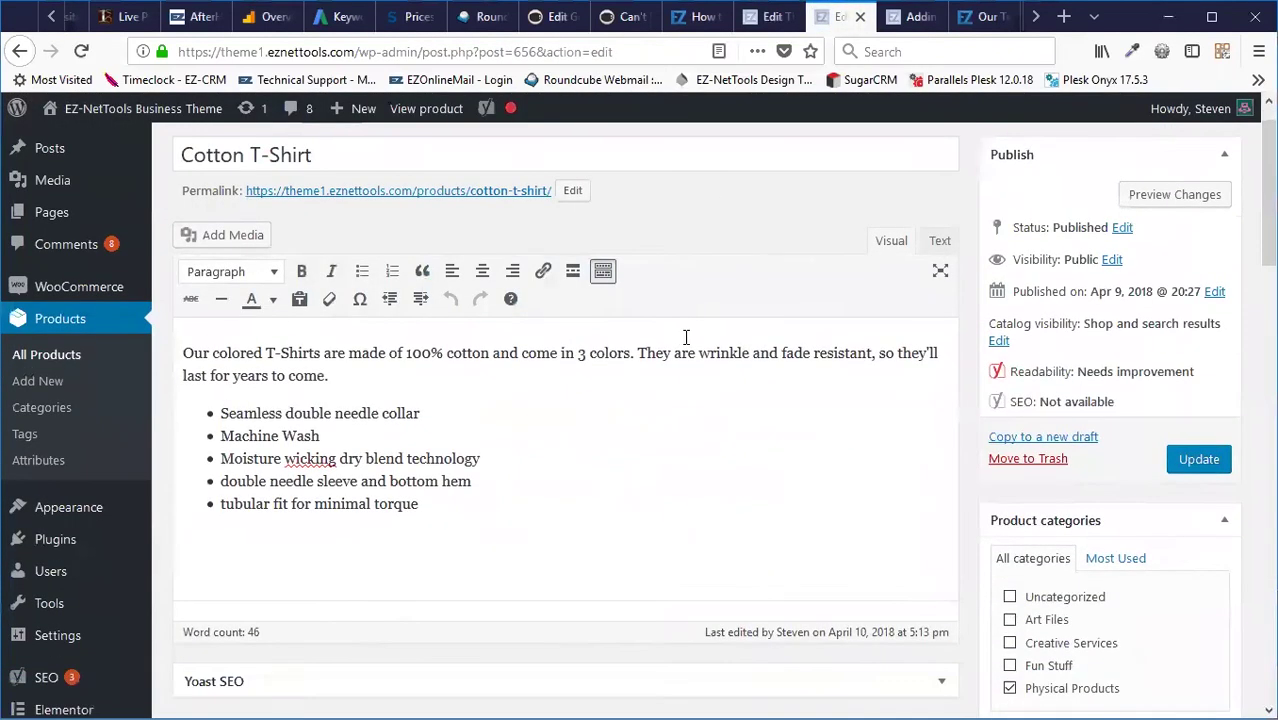
scroll(686, 337, down, 3)
scroll(625, 280, down, 4)
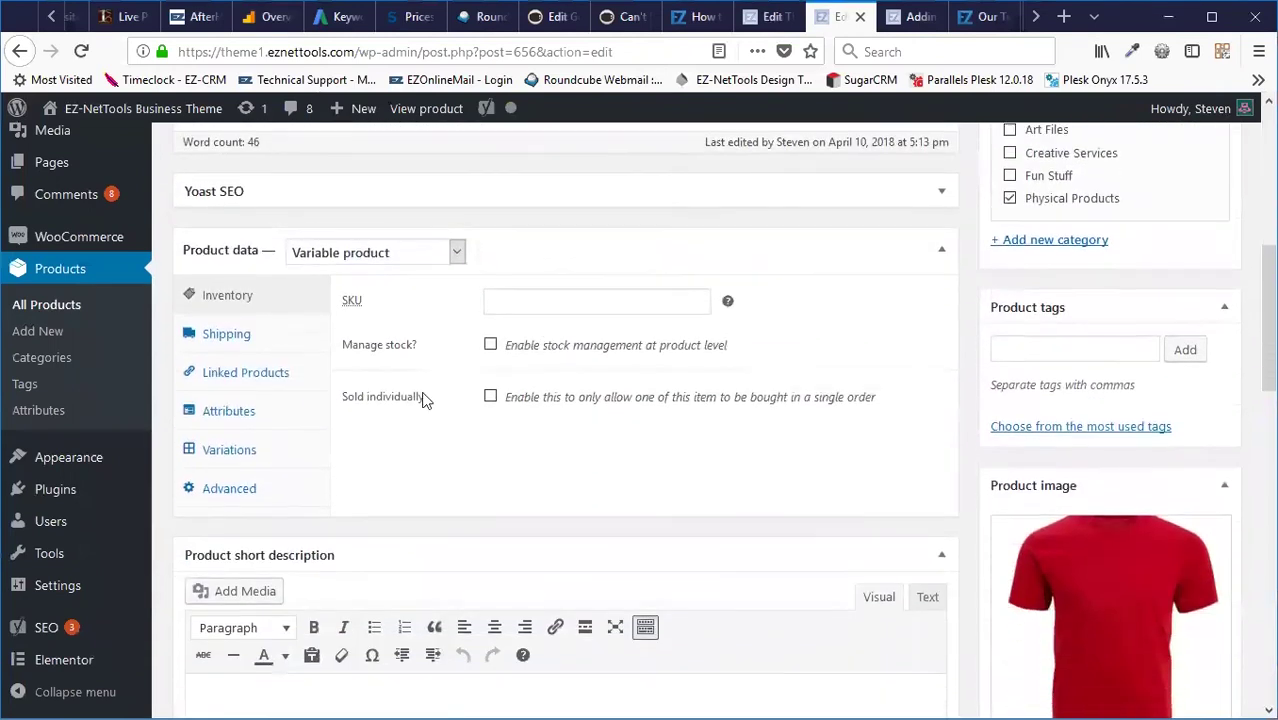
click(210, 447)
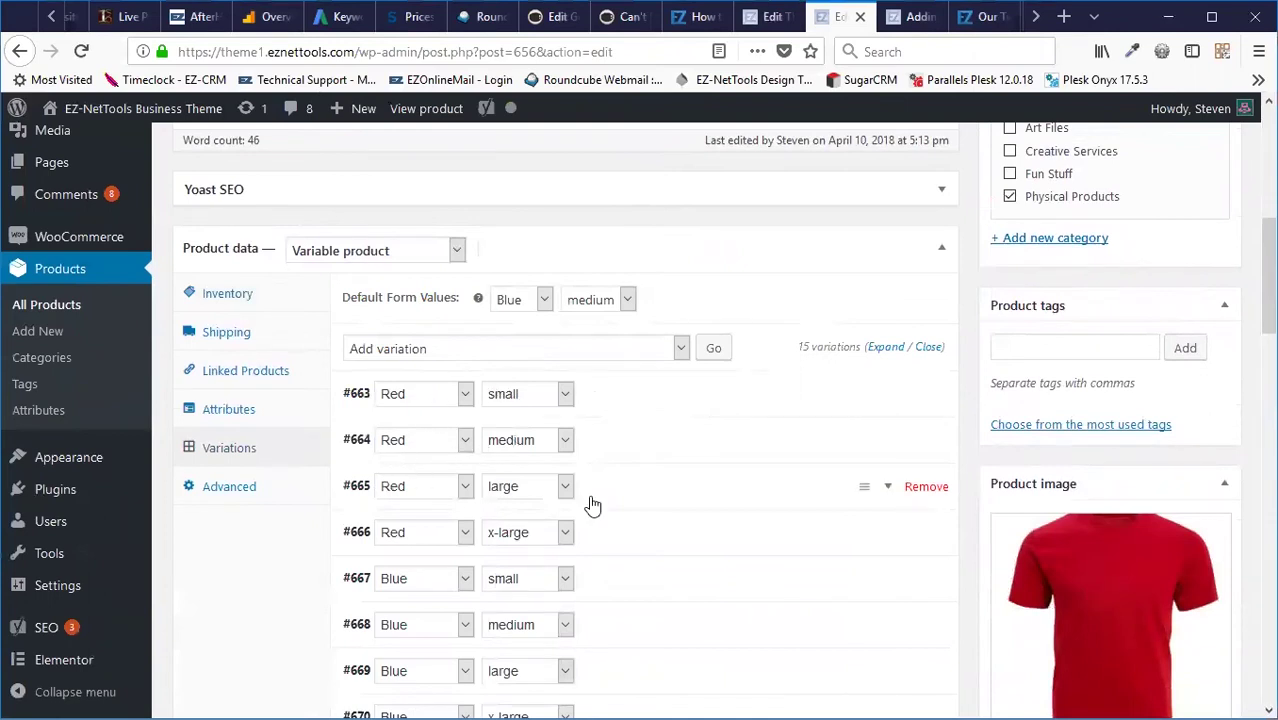
scroll(642, 425, down, 5)
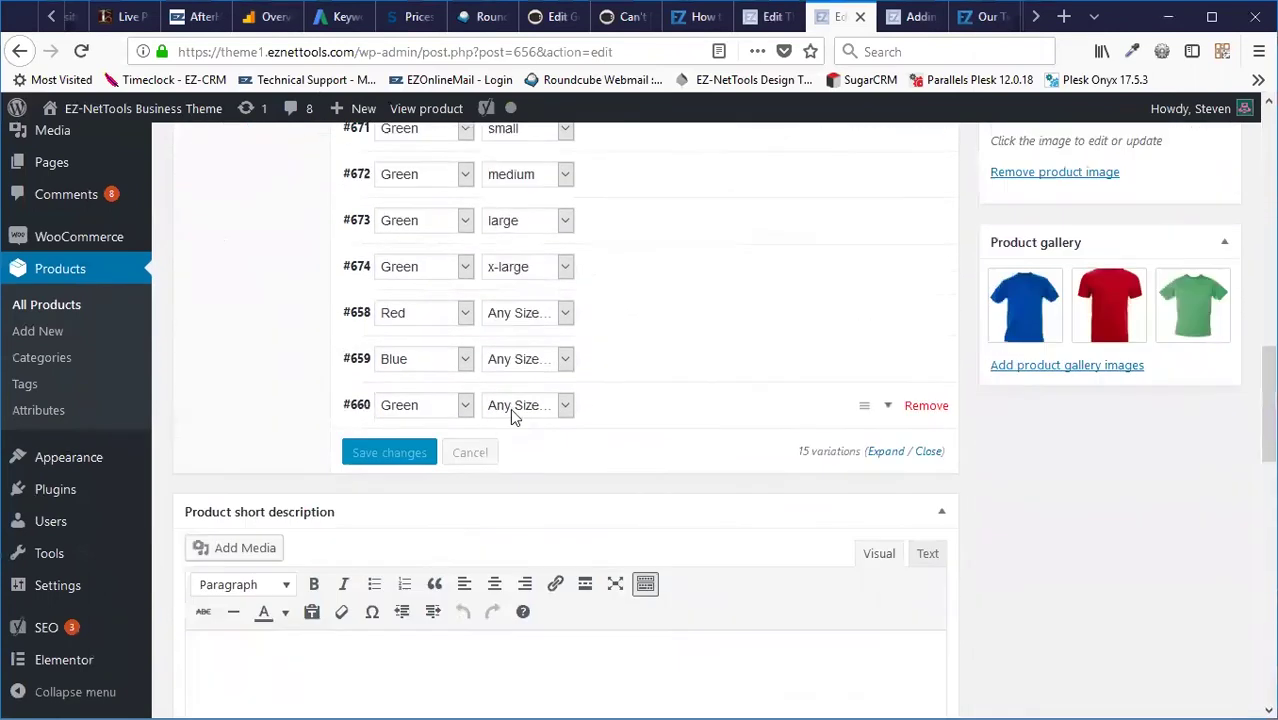
scroll(572, 427, up, 6)
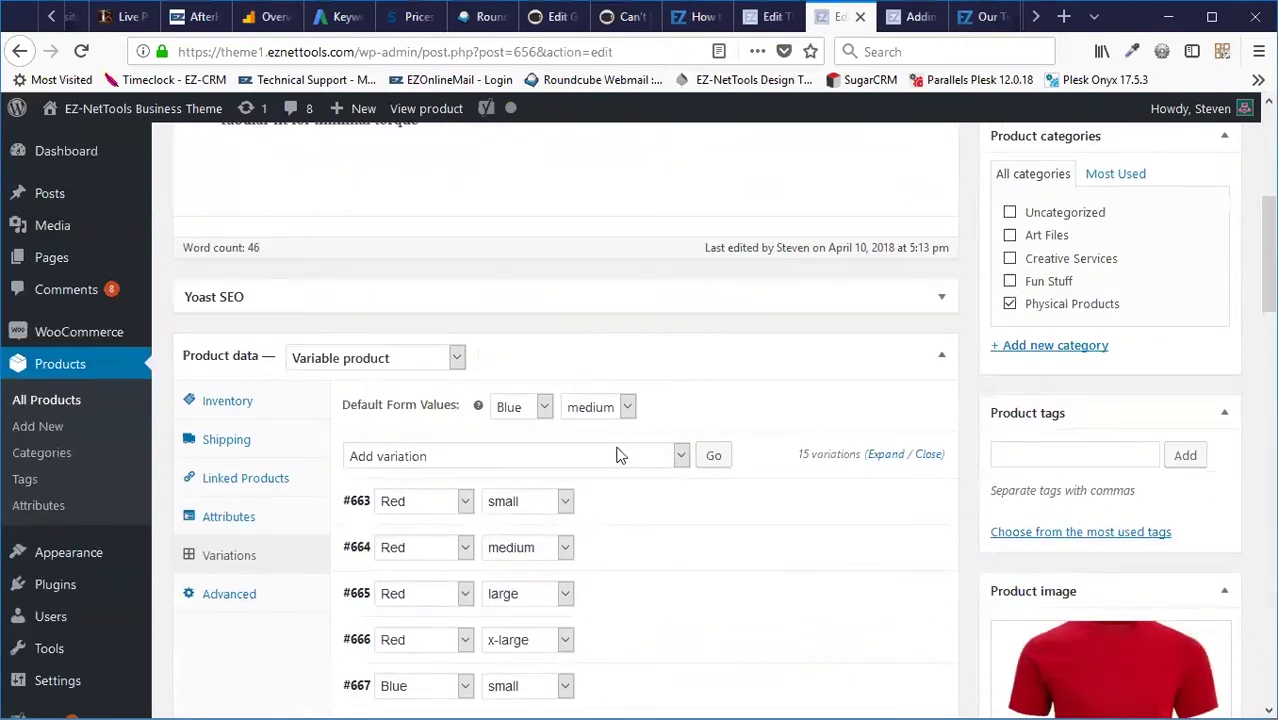
- Add a new variation to the Cotton T-Shirt and set its color to Blue for any size
click(362, 463)
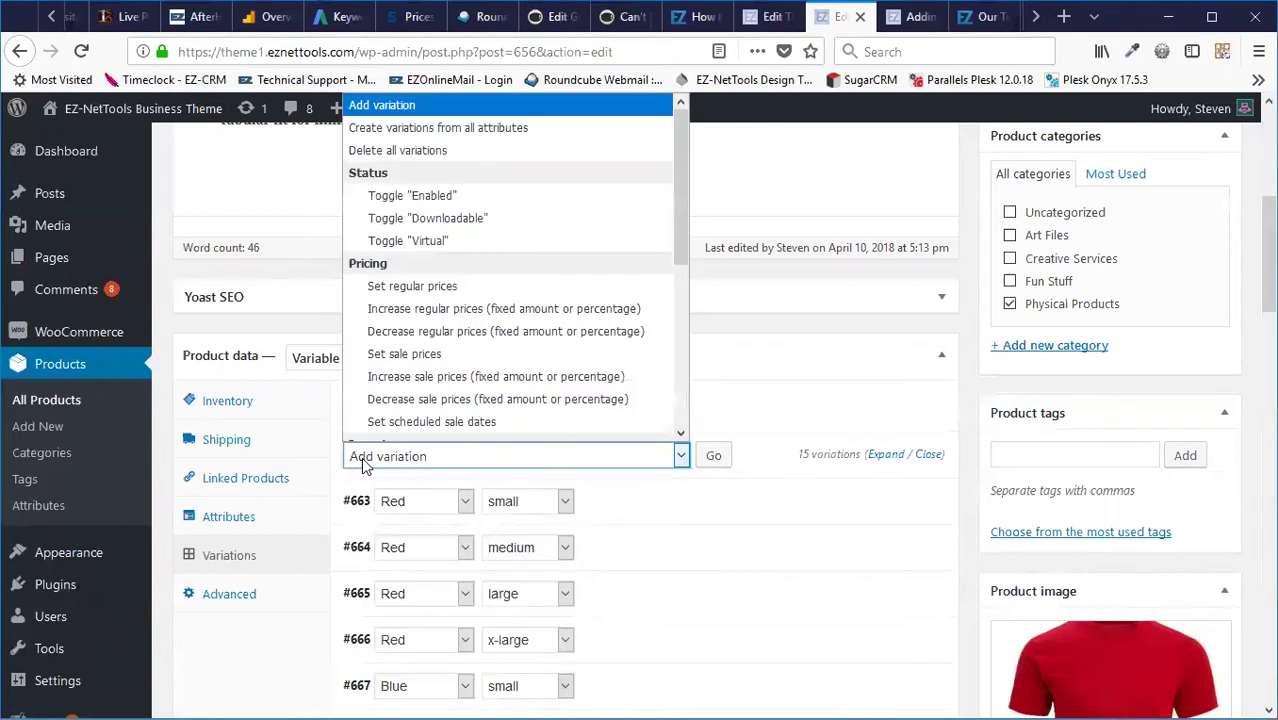
click(362, 463)
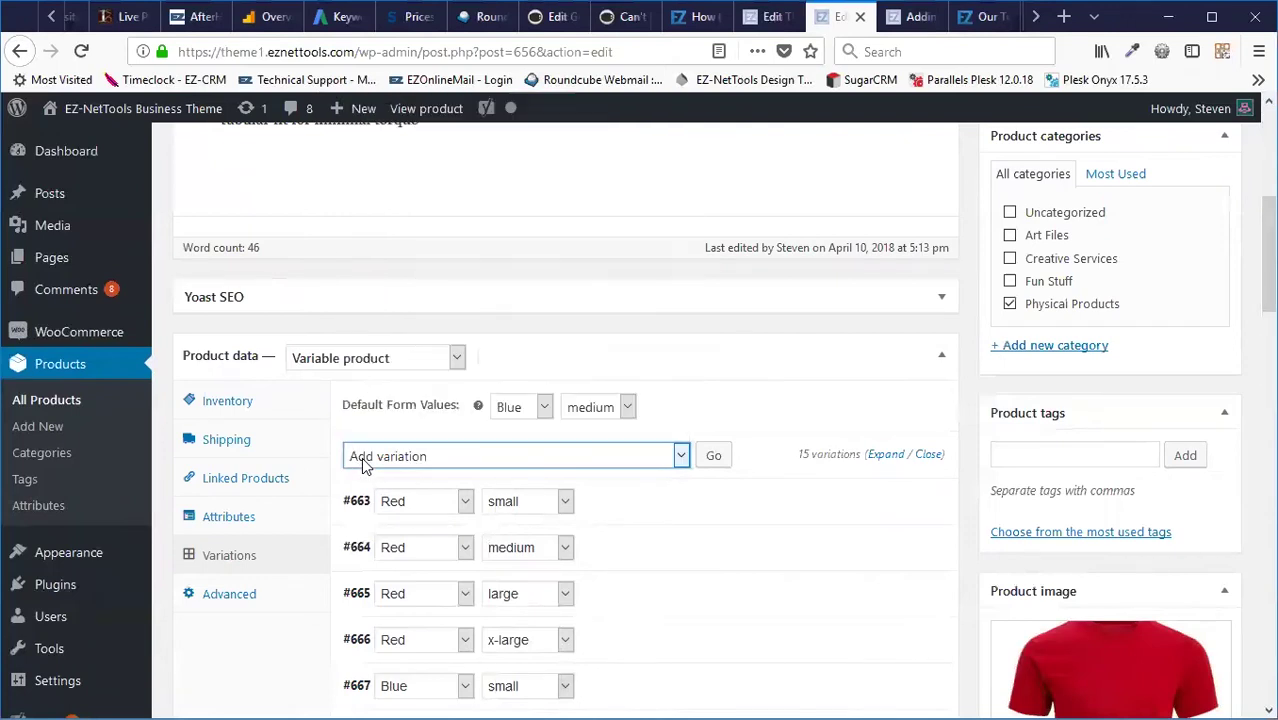
click(712, 462)
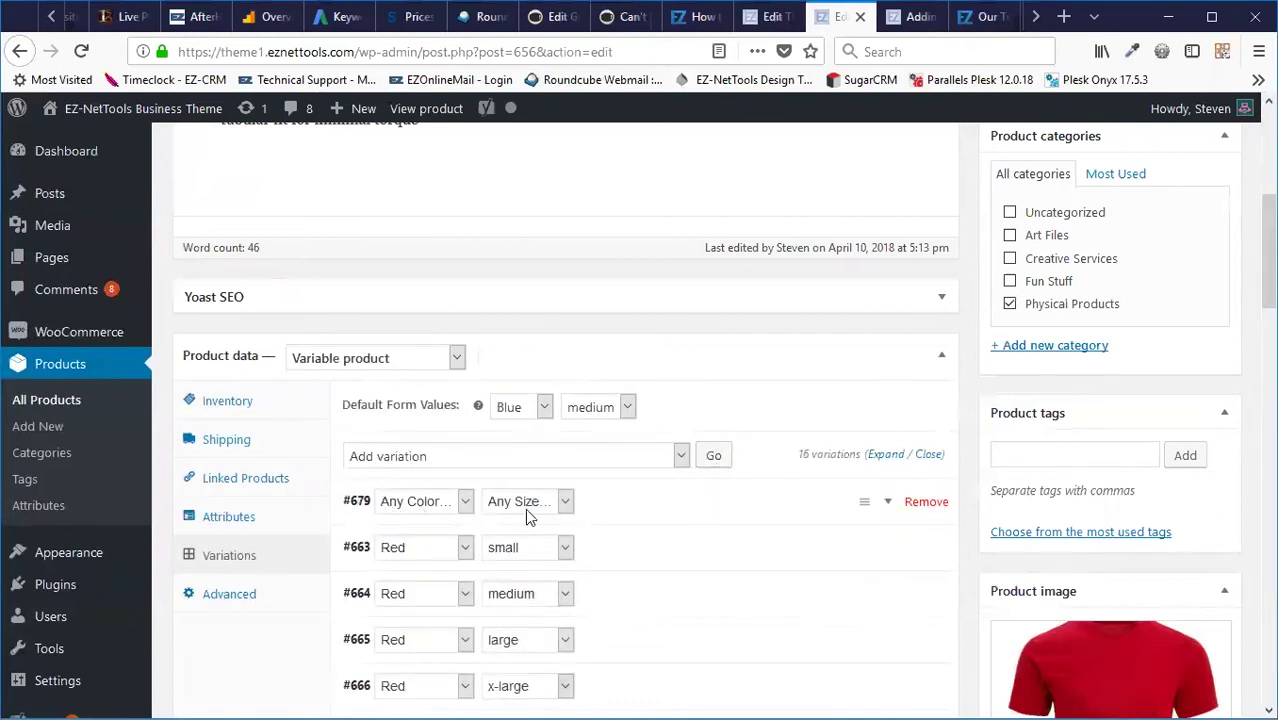
click(428, 503)
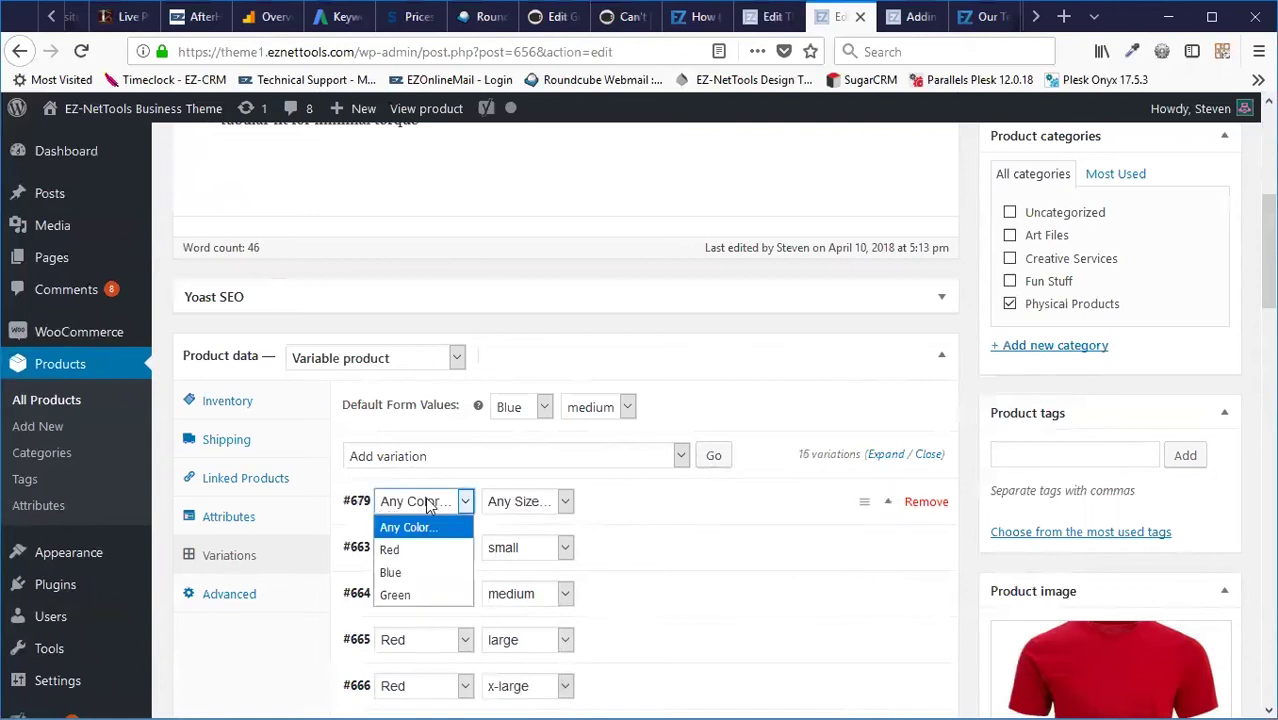
click(397, 577)
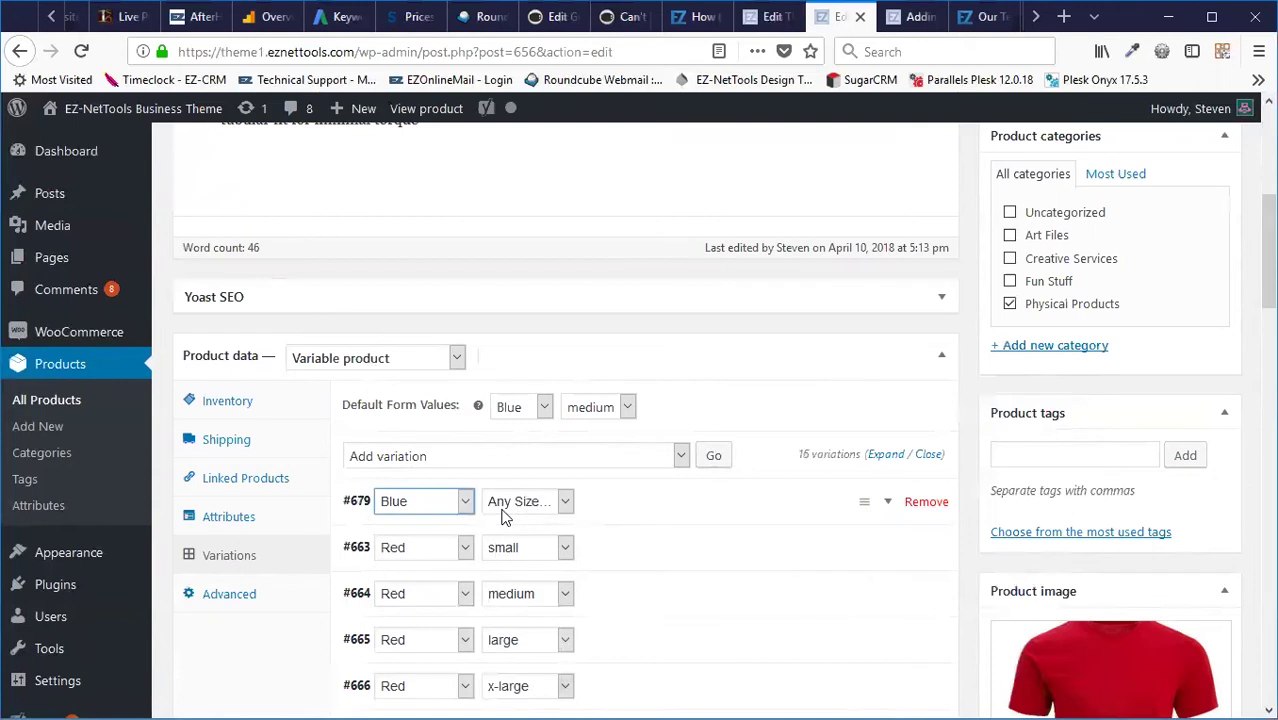
- Expand the new Blue any-size variation and set its image to blue-t-shirt.jpg from the media library
click(622, 506)
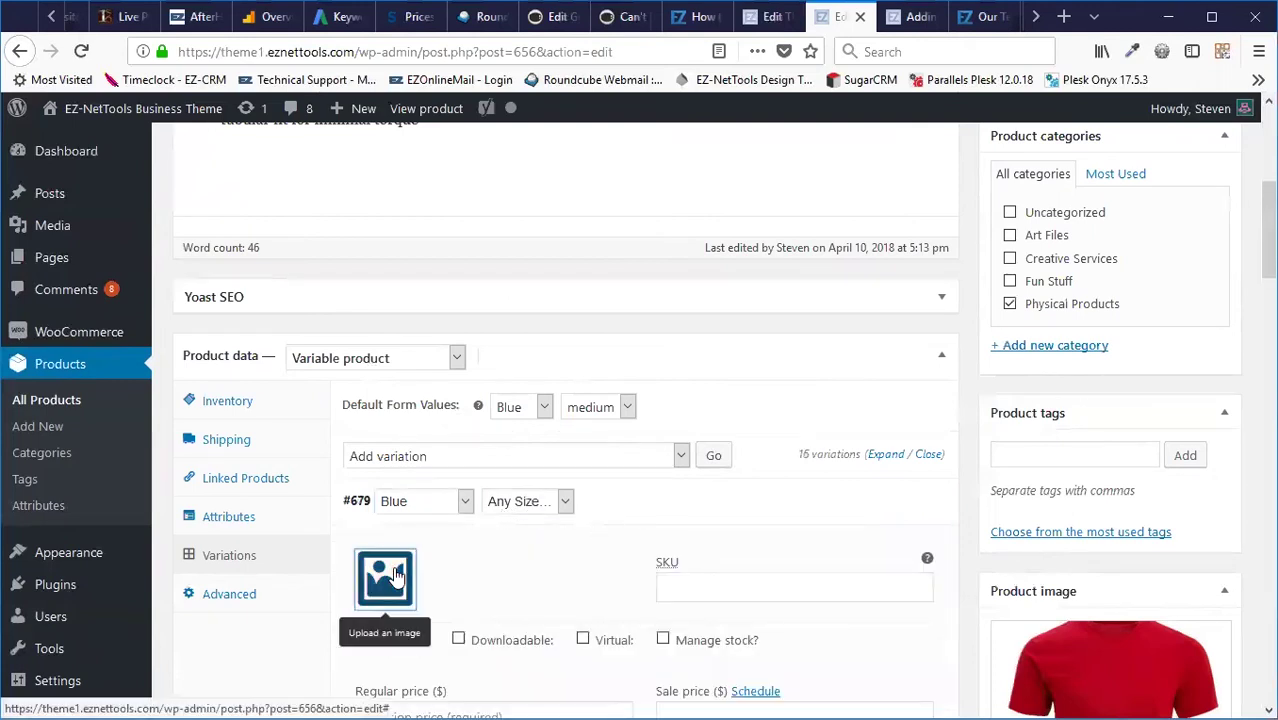
click(397, 577)
click(620, 308)
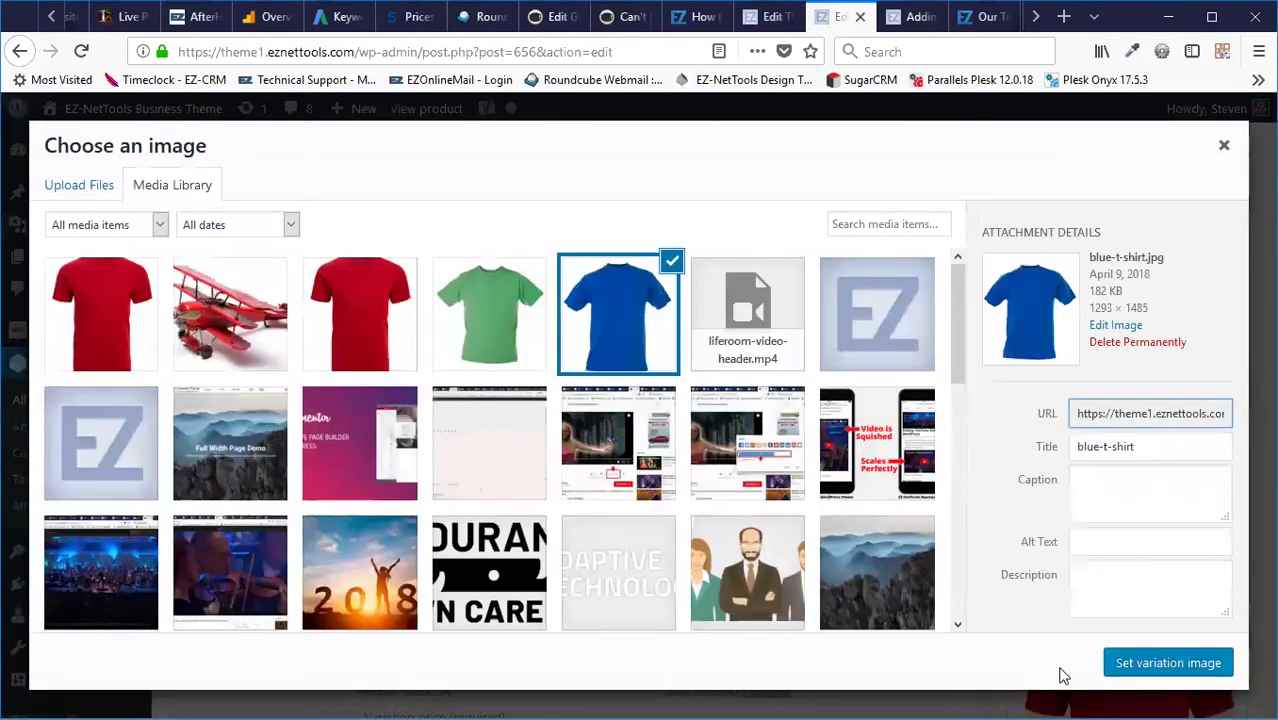
click(1160, 663)
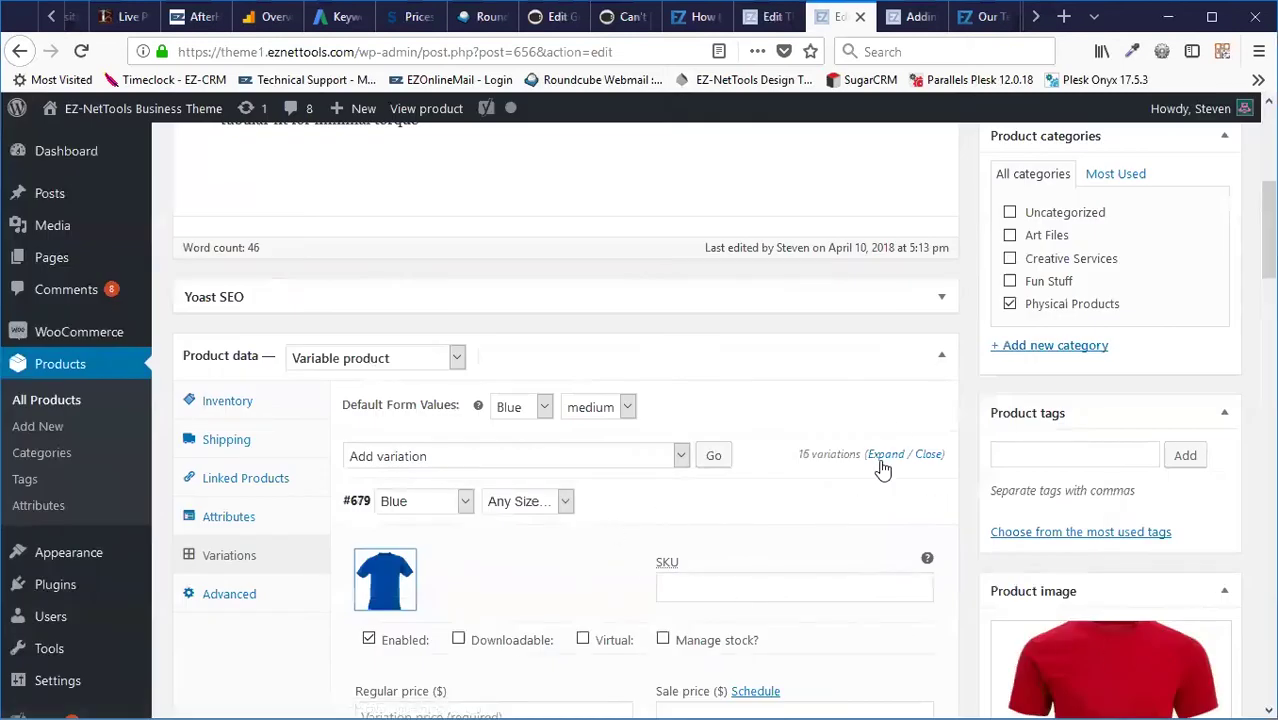
- Update the Cotton T-Shirt product with its new Blue variation and view its store page
scroll(1080, 449, up, 2)
scroll(1080, 449, up, 3)
click(1198, 397)
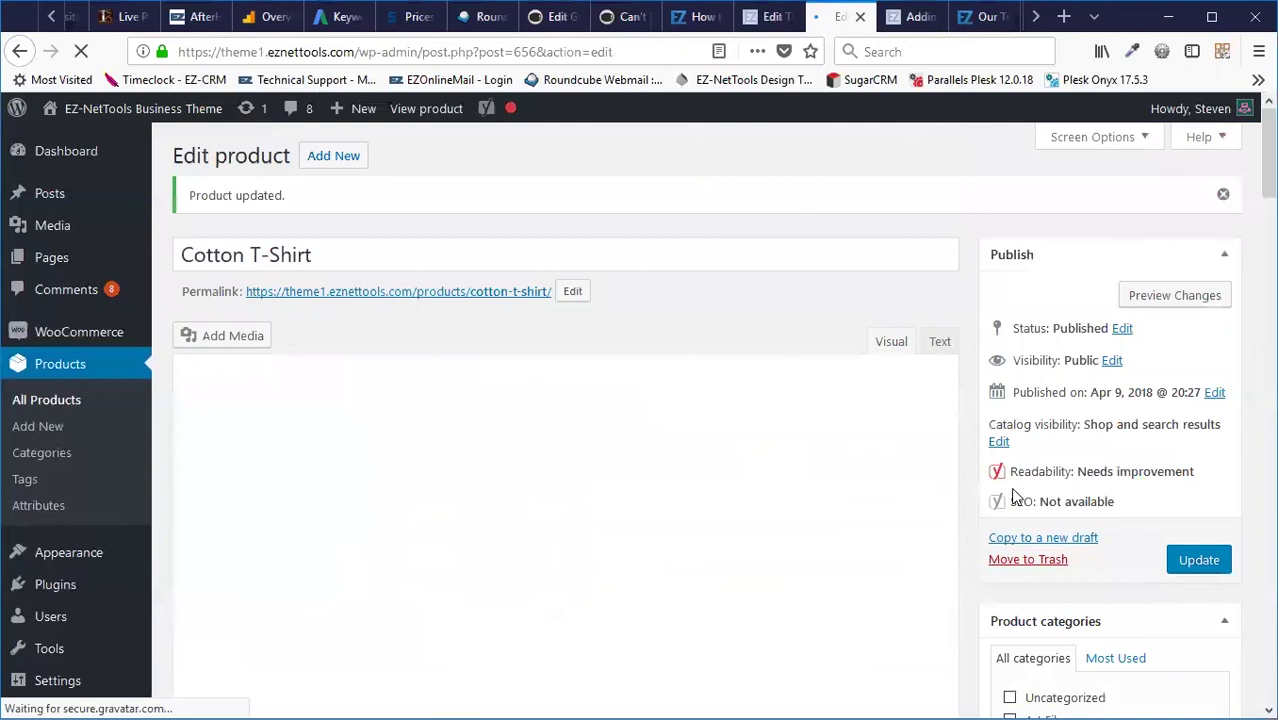
click(408, 110)
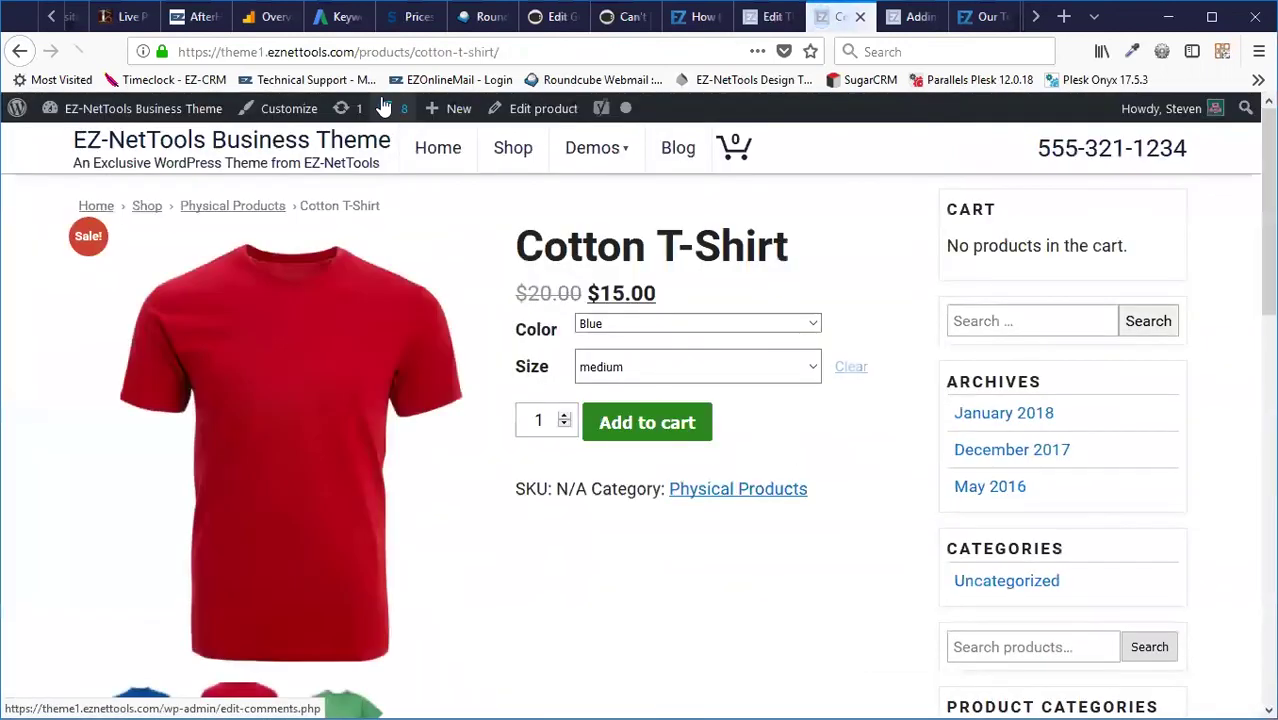
- Switch the color between Red and Blue on the product page to check the displayed image
click(647, 324)
click(636, 367)
click(630, 324)
click(599, 390)
key(Up)
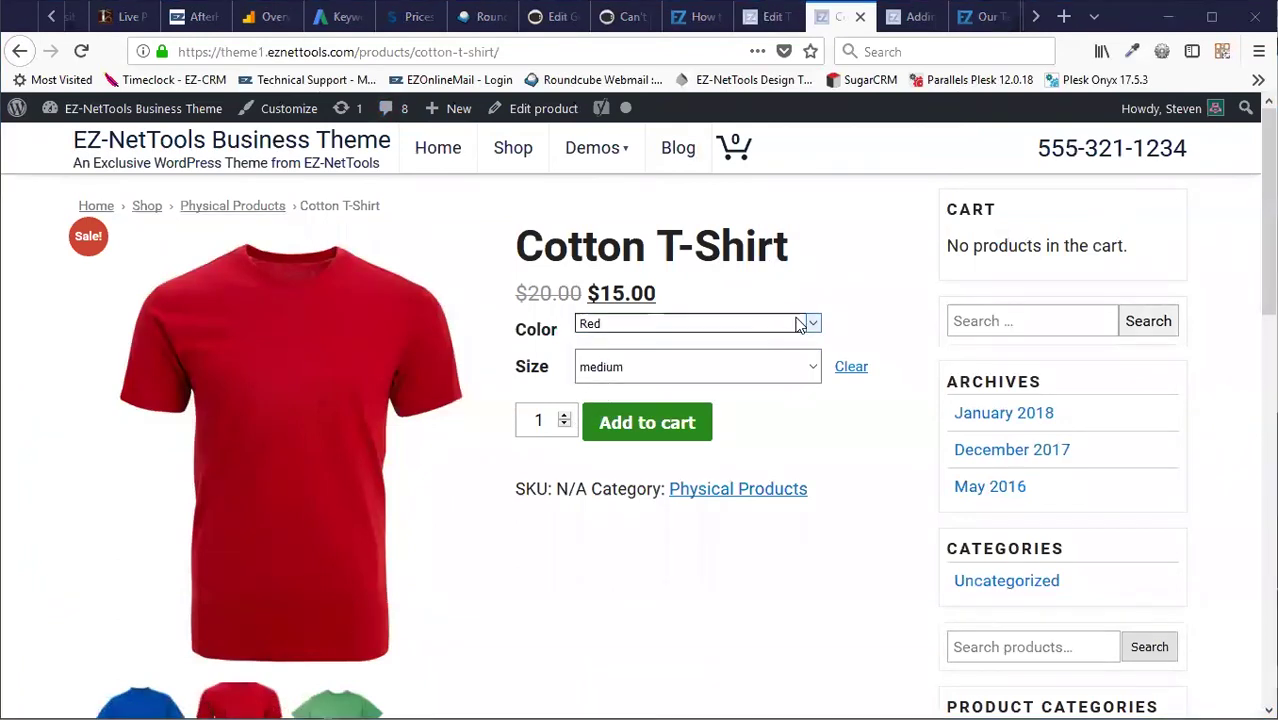
click(800, 324)
click(630, 390)
click(633, 324)
click(622, 390)
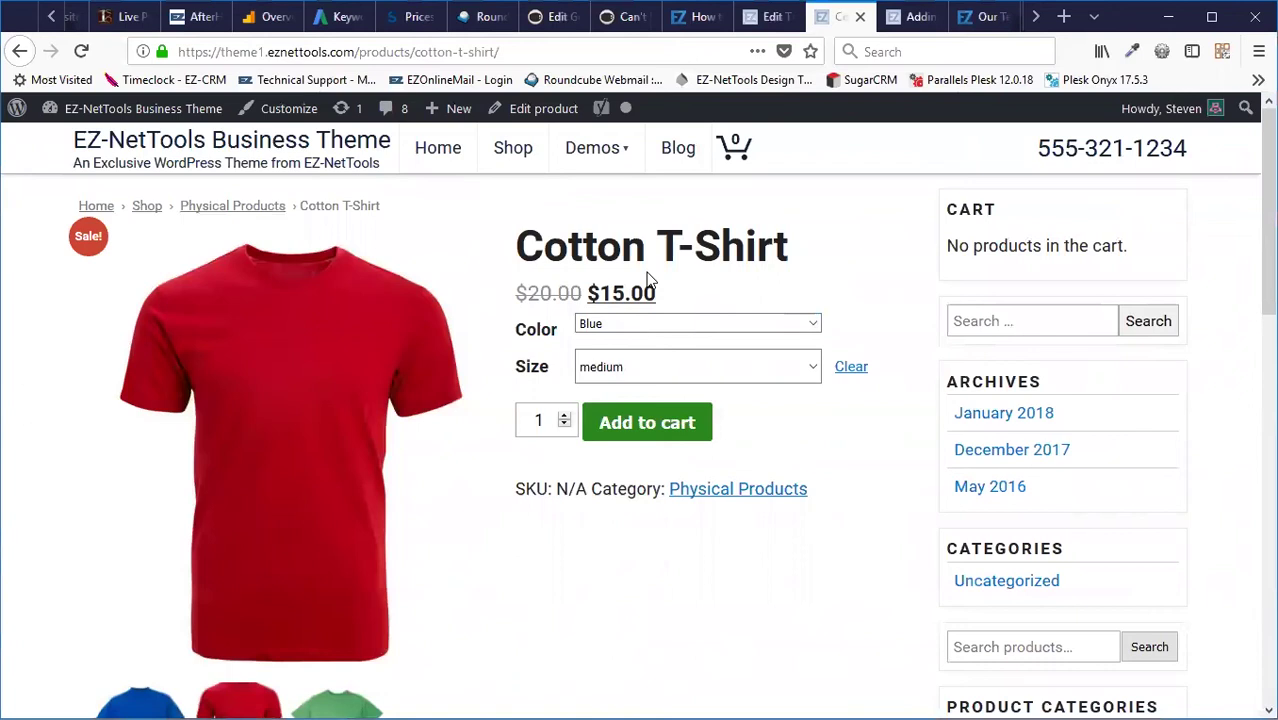
- Reopen the product for editing and set the Blue any-size variation's regular price to 20 and sale price to 15
click(535, 108)
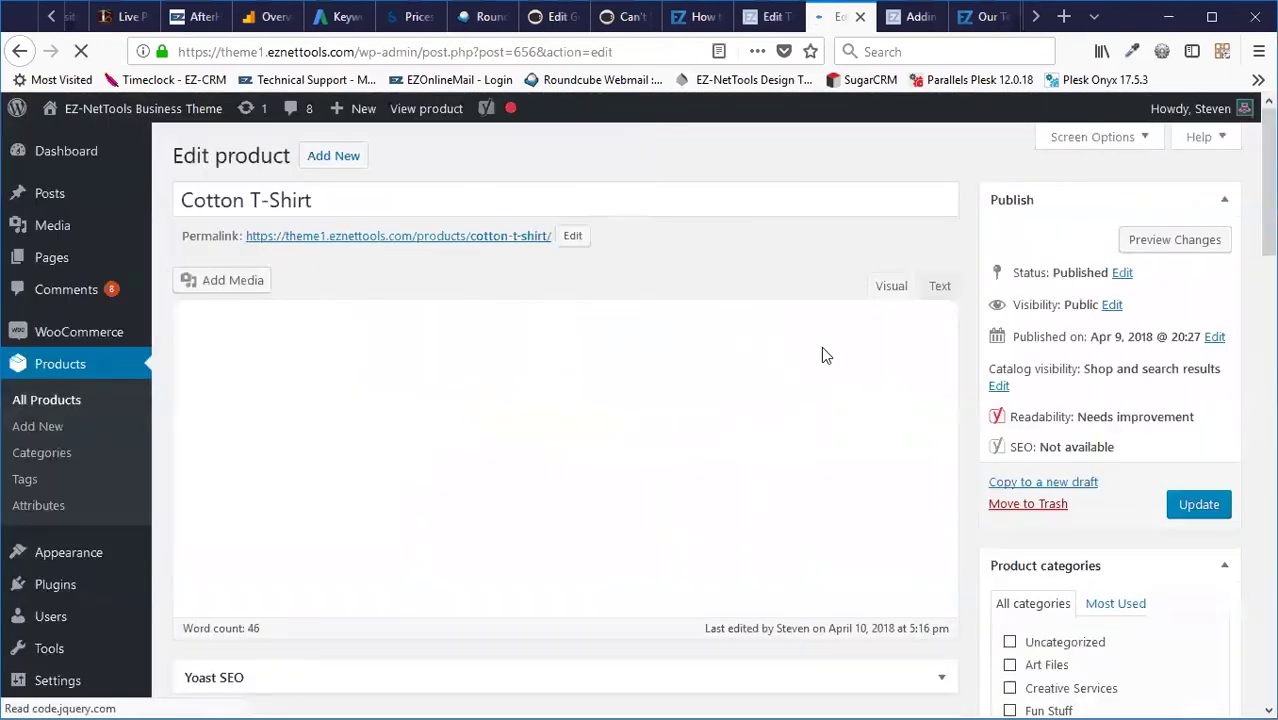
scroll(785, 350, down, 8)
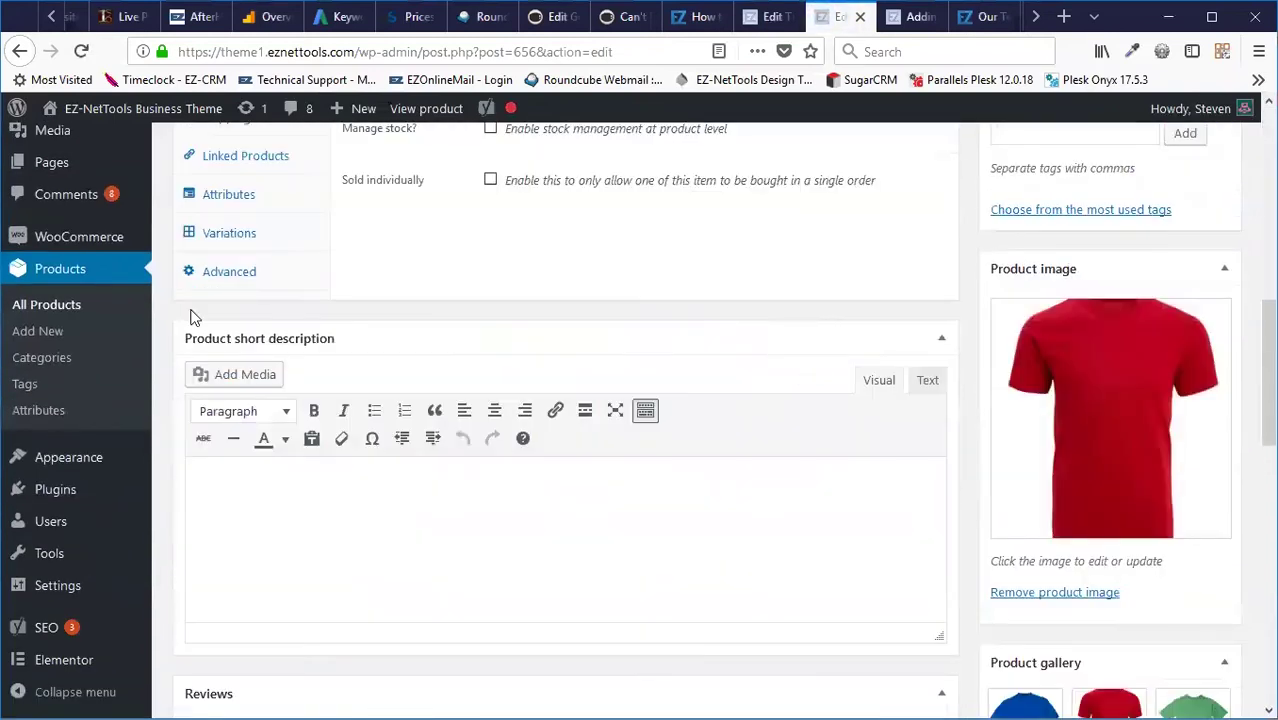
click(219, 236)
scroll(520, 360, up, 2)
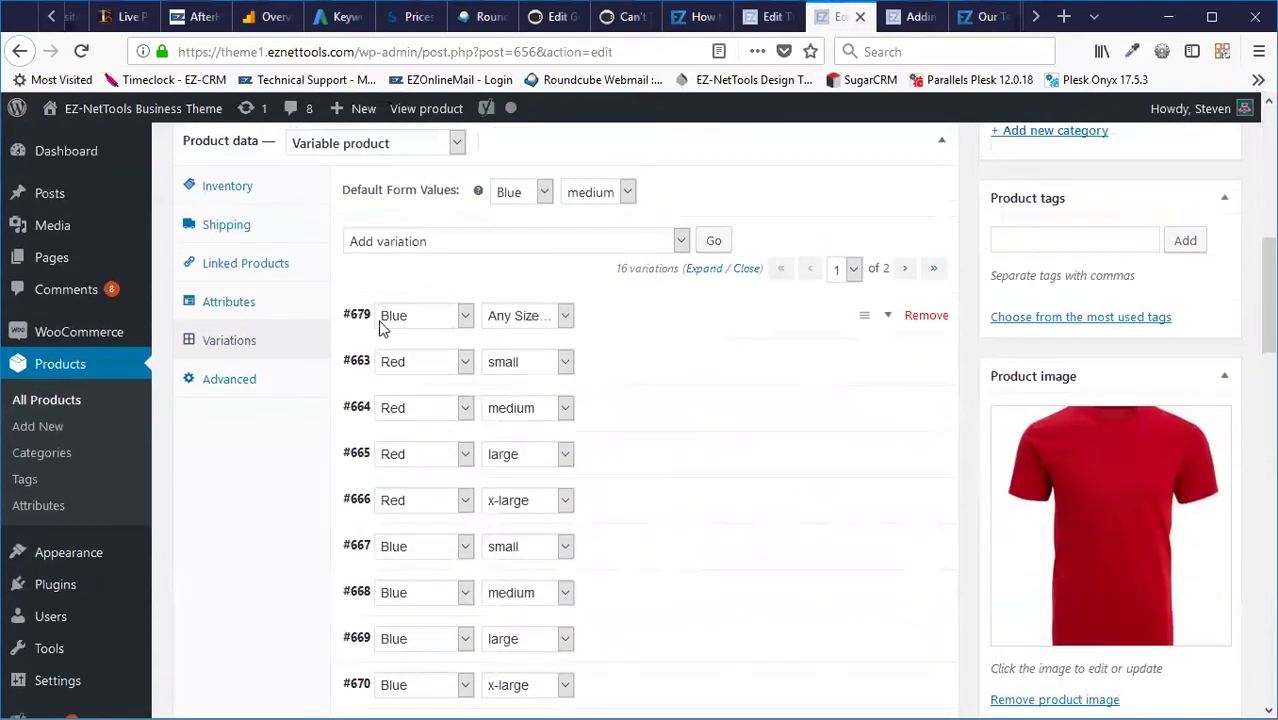
click(667, 329)
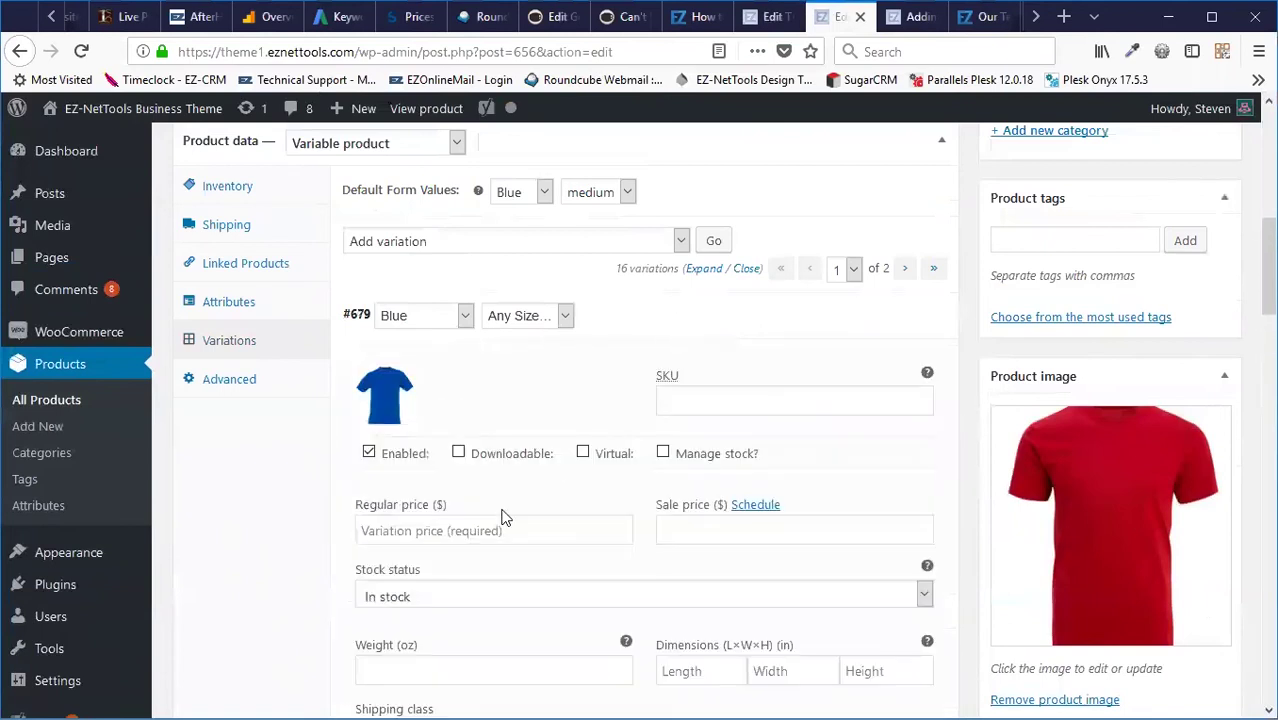
click(482, 524)
text(20)
click(823, 536)
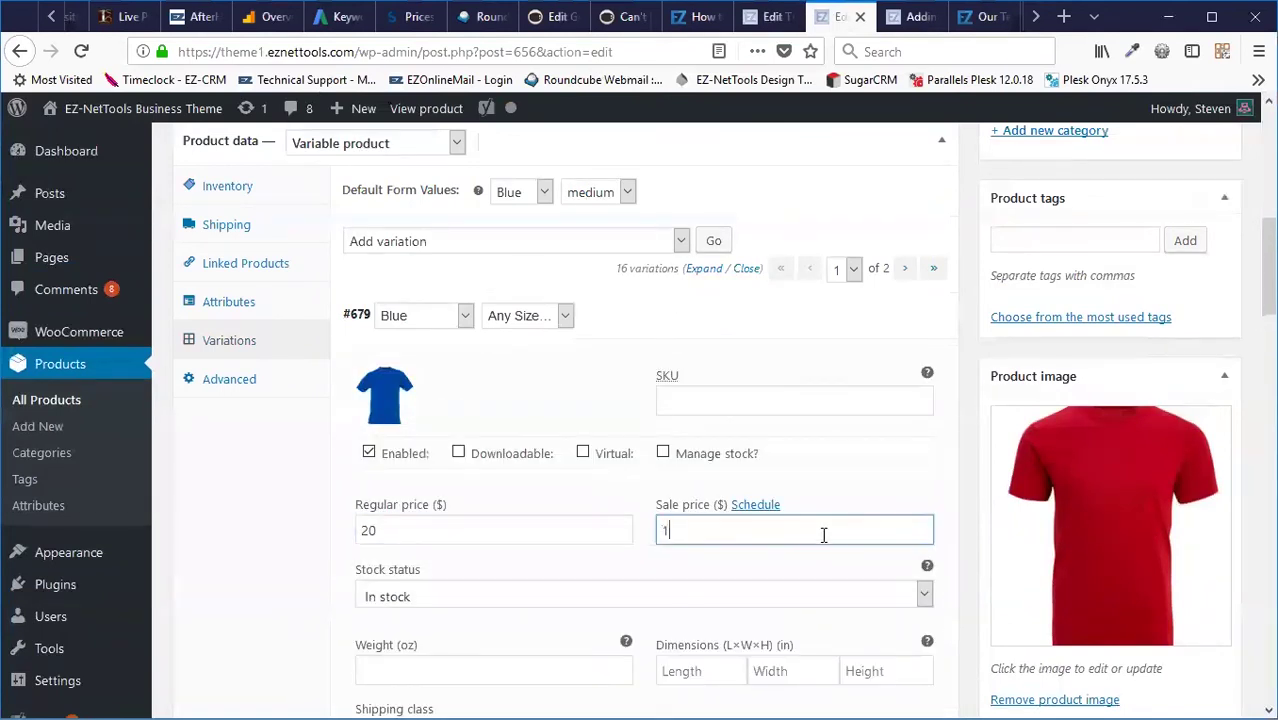
text(1)
- Update the product with the Blue any-size variation's prices and view it in the store
scroll(1064, 257, up, 5)
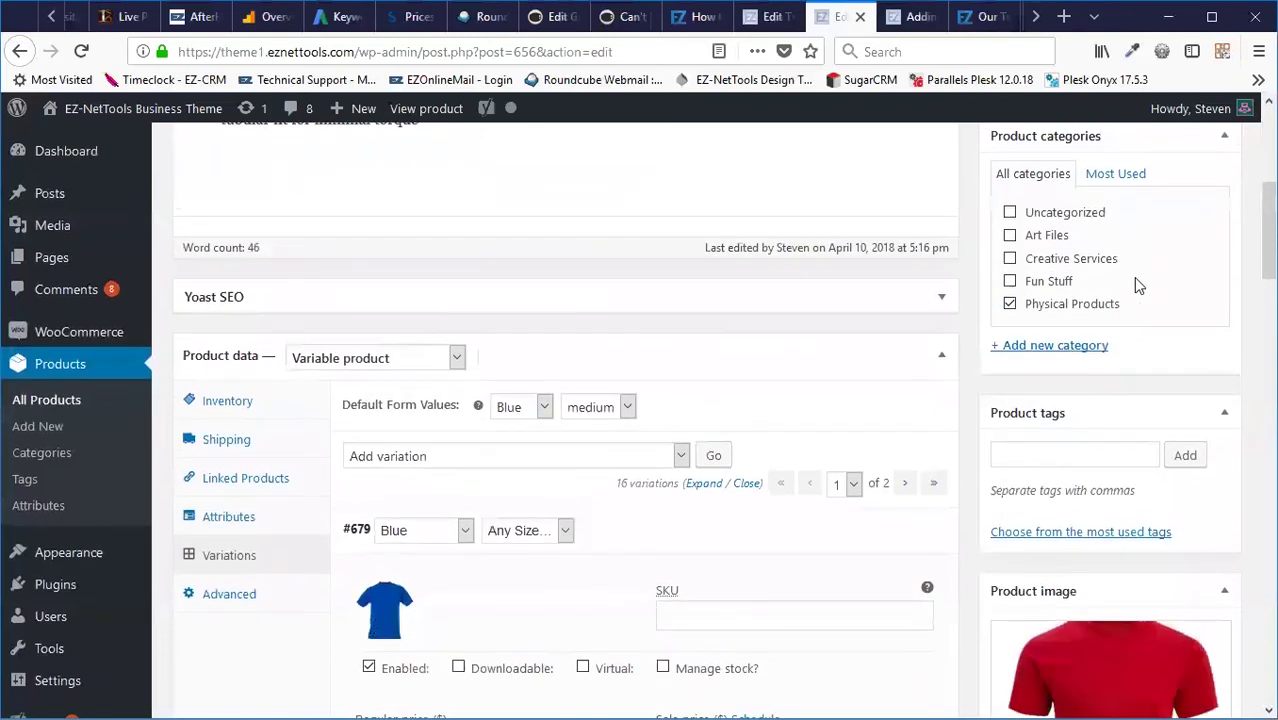
click(1205, 195)
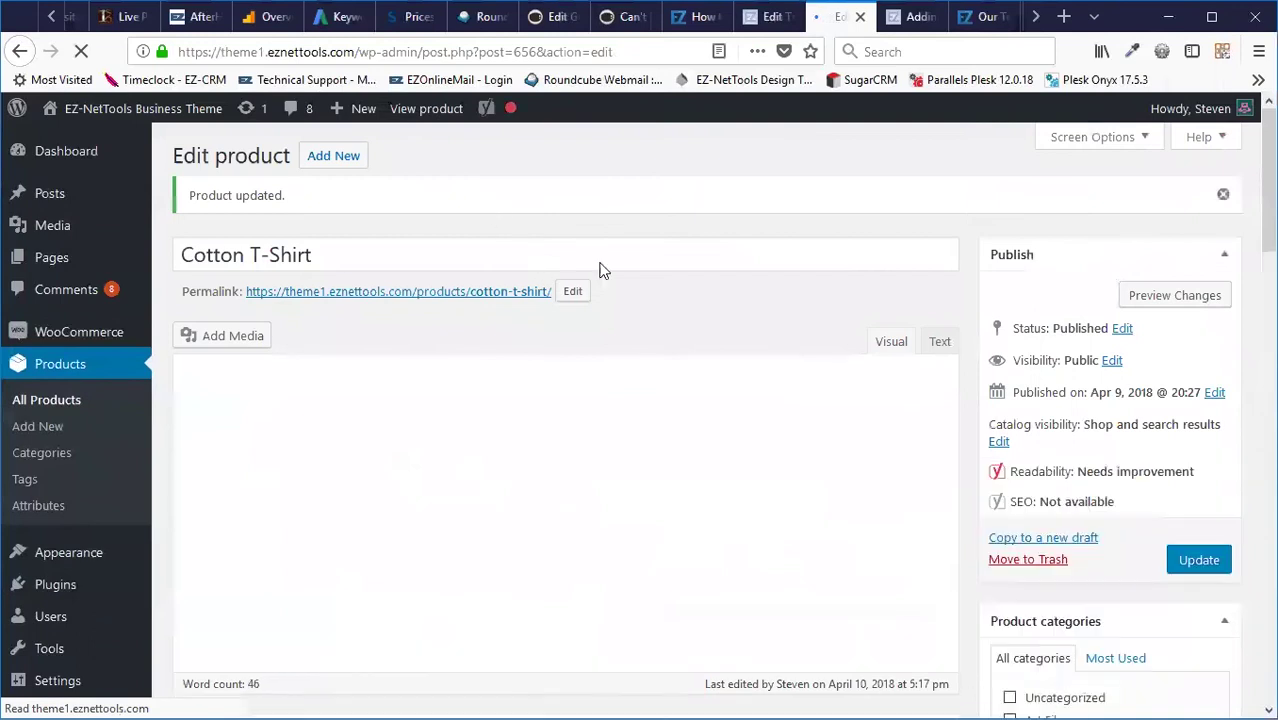
click(427, 112)
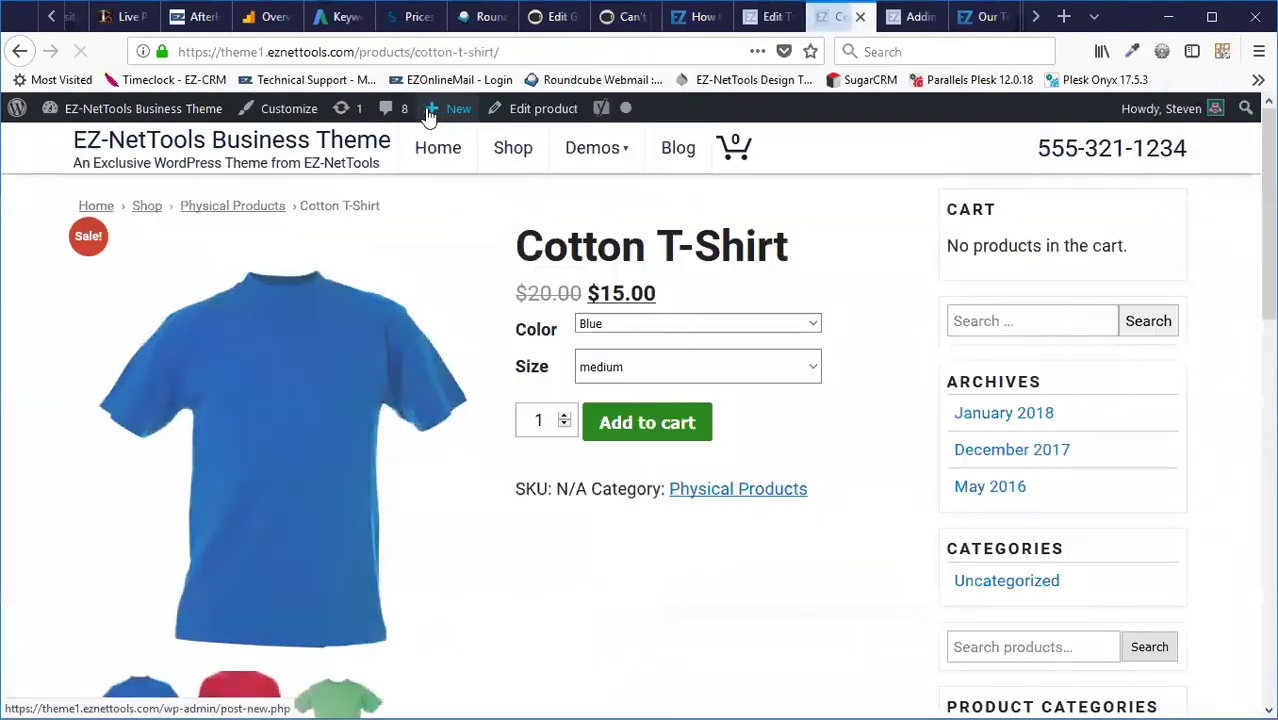
- Choose Red and return to Blue on the product page to check that the image follows the color
click(693, 325)
click(662, 367)
click(664, 328)
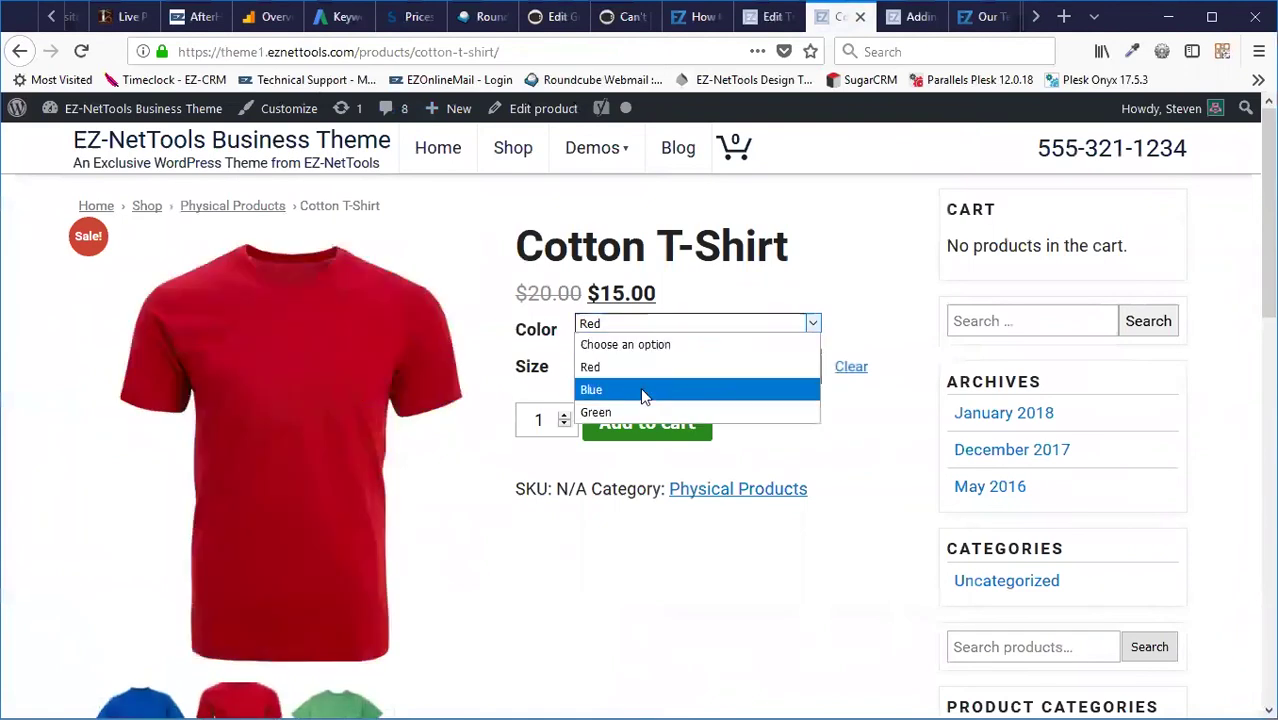
click(645, 390)
- Reopen the product for editing and add a variation with the color Red for any size
click(510, 110)
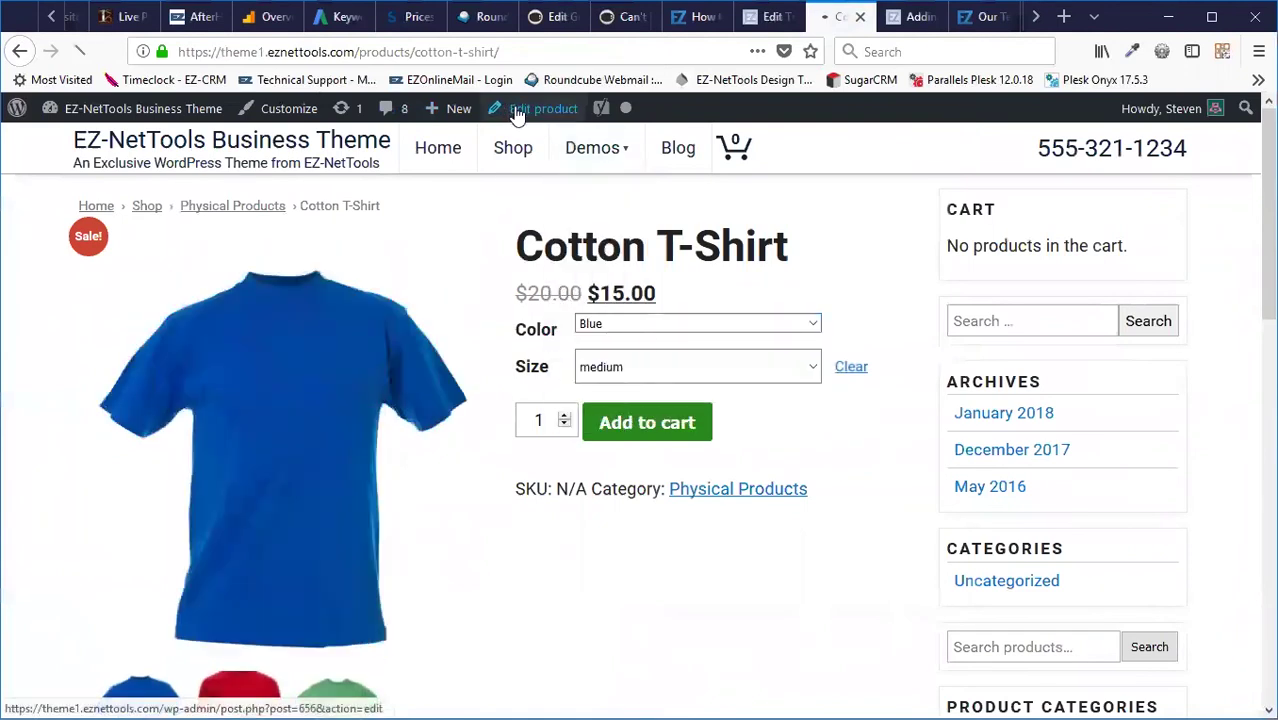
scroll(700, 330, down, 5)
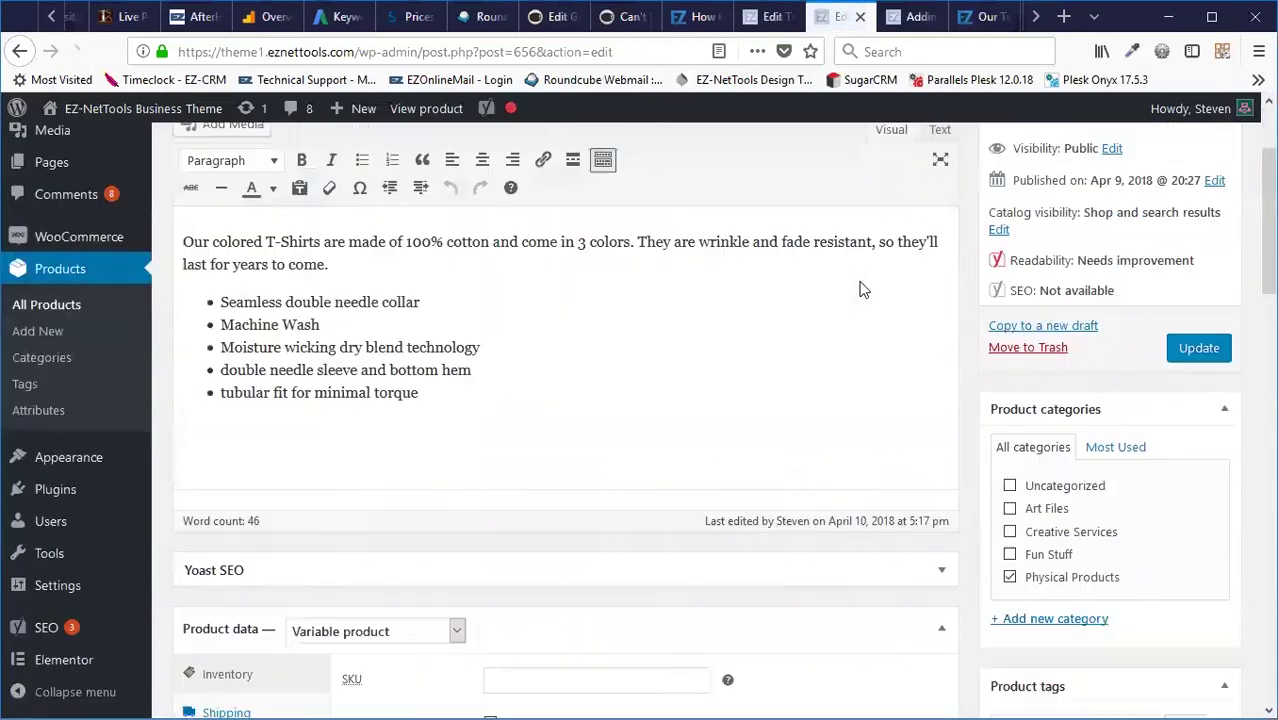
click(230, 553)
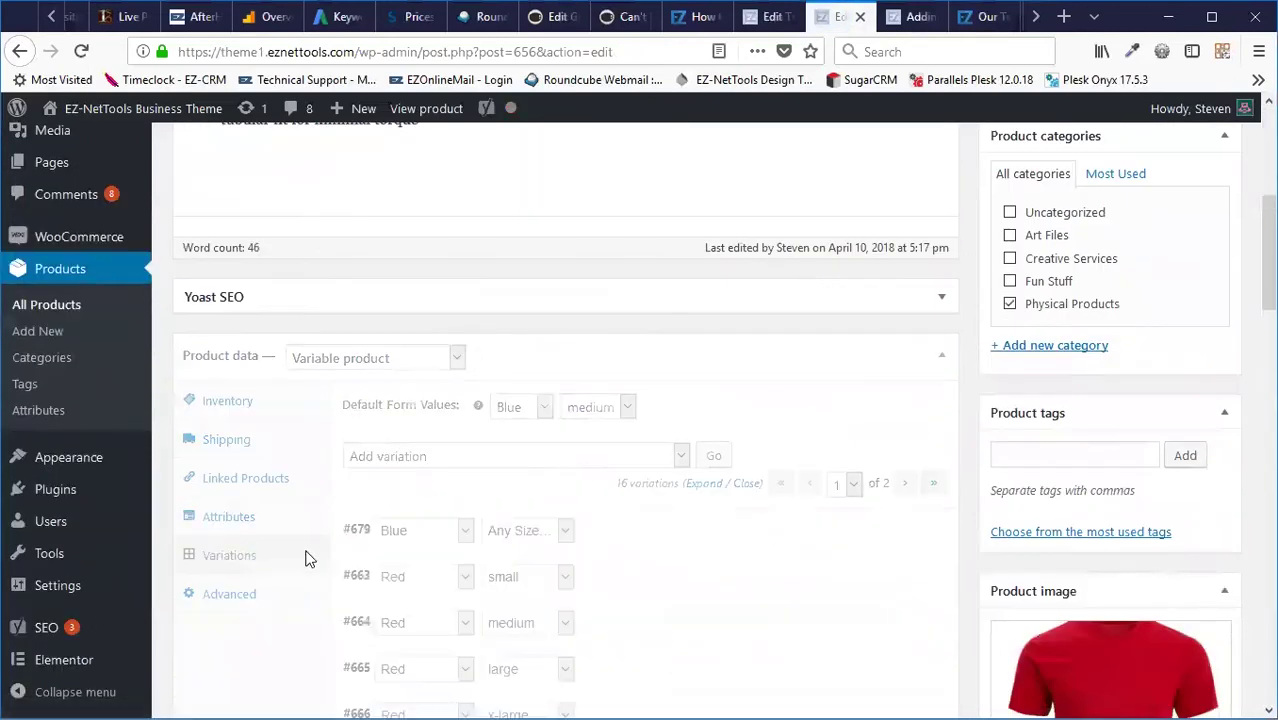
click(716, 456)
click(428, 532)
click(390, 580)
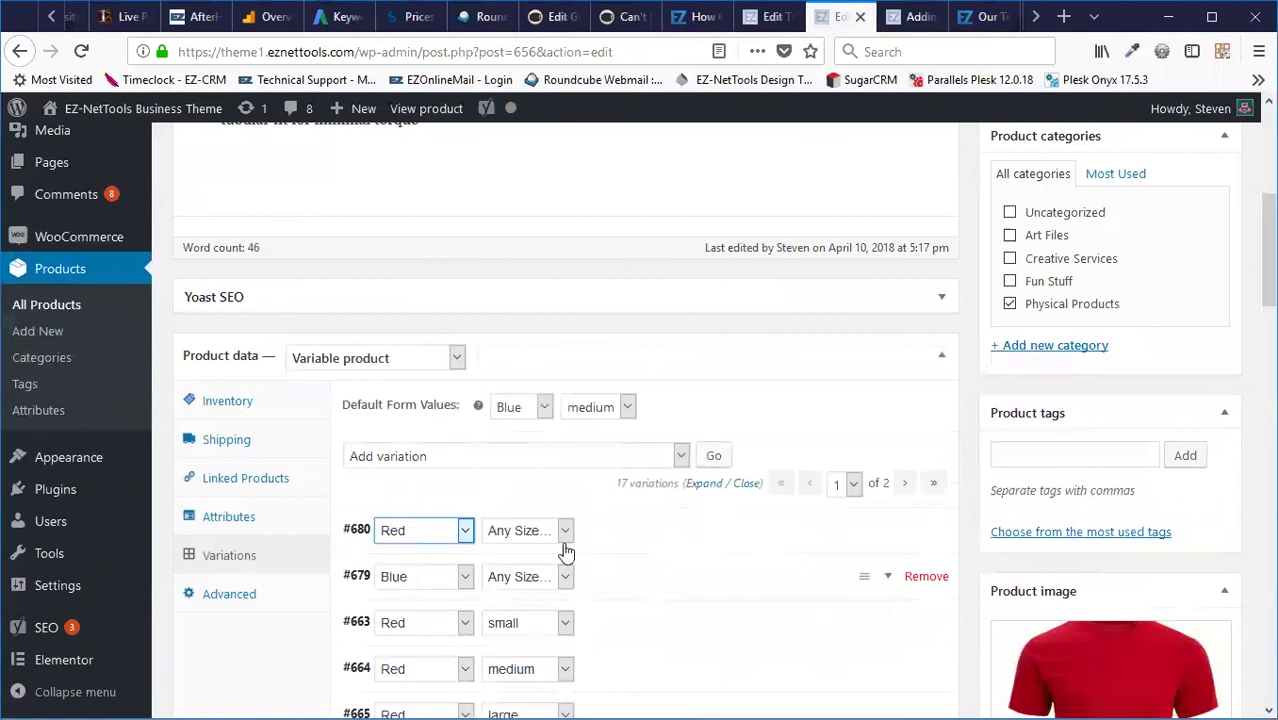
- Expand the Red any-size variation and set its regular price to 20 and sale price to 15
click(598, 533)
scroll(510, 522, down, 3)
scroll(510, 522, down, 1)
click(400, 398)
text(20)
click(778, 415)
text(15)
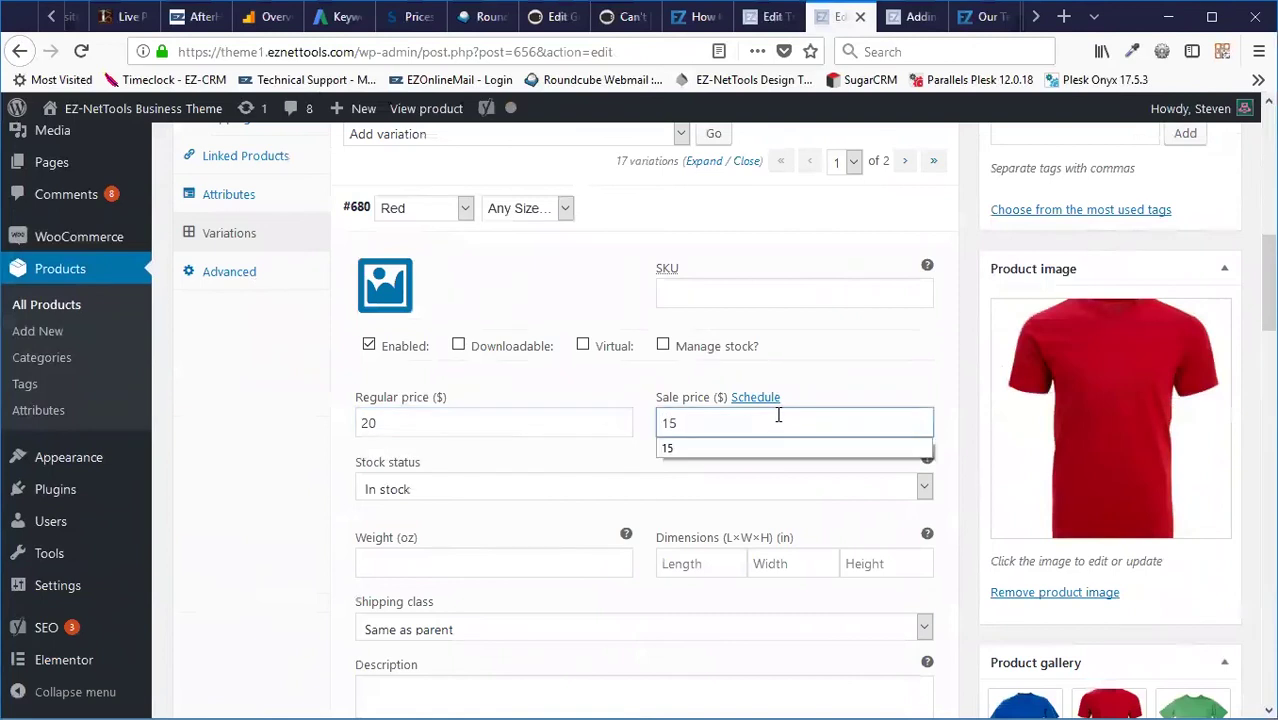
- Set the image of the Red any-size variation to red-t-shirt.jpg from the media library
click(384, 285)
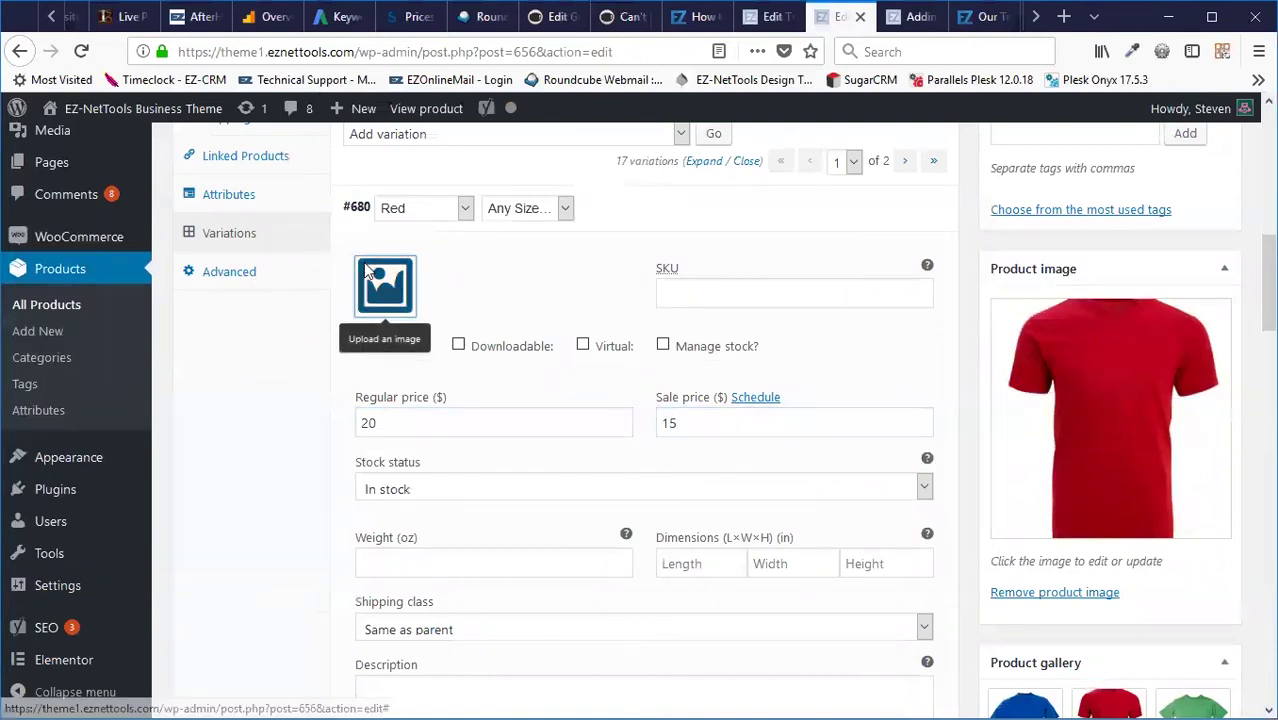
click(350, 302)
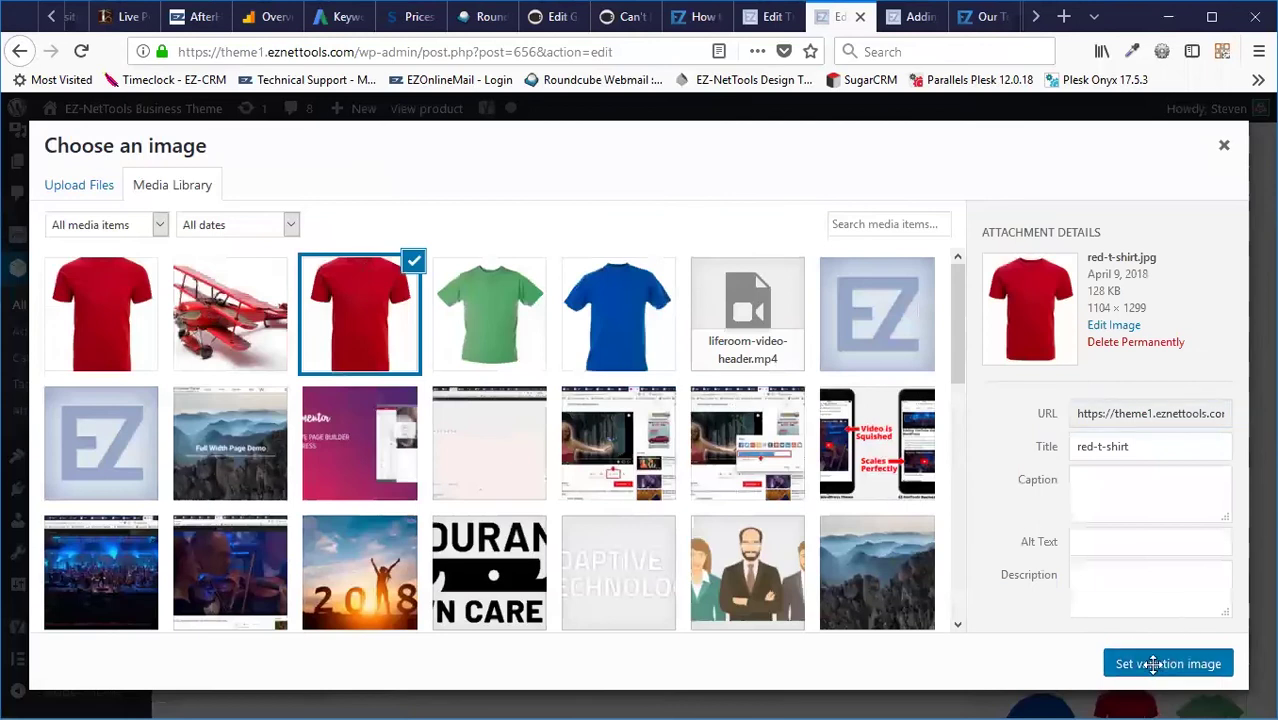
click(1152, 663)
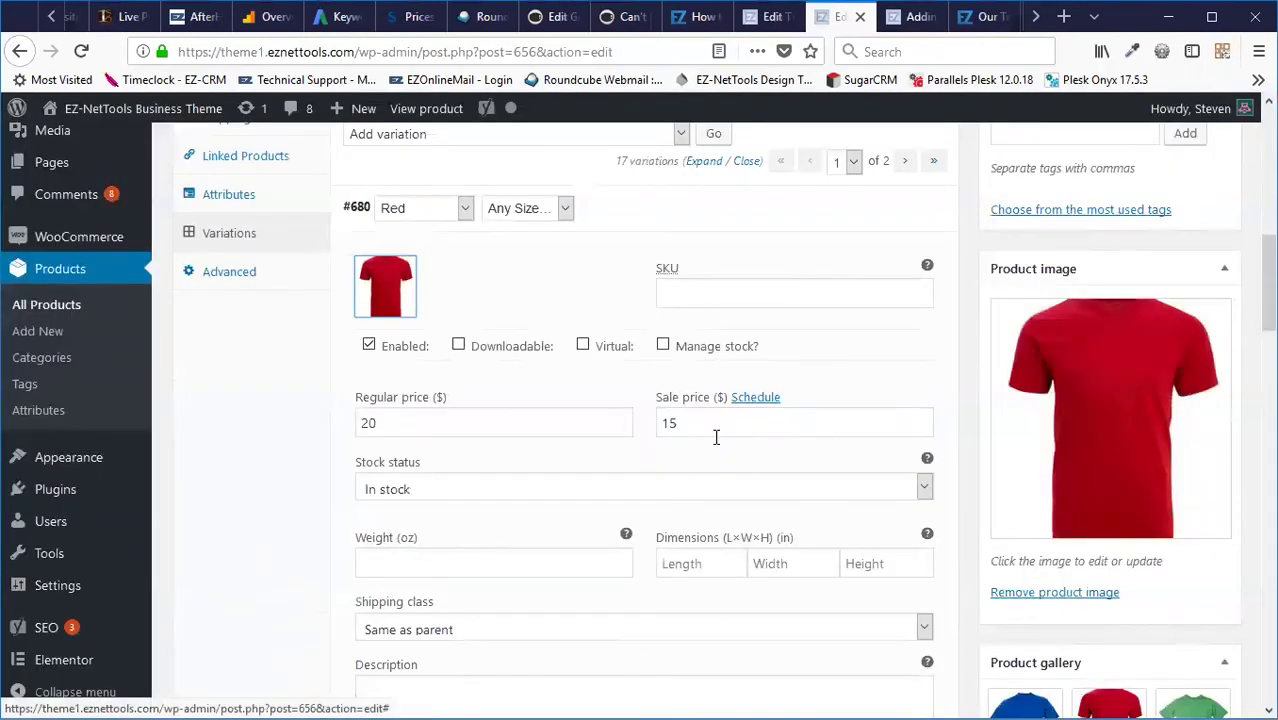
- Add another variation to the product and set its color to Green for any size
scroll(663, 405, down, 5)
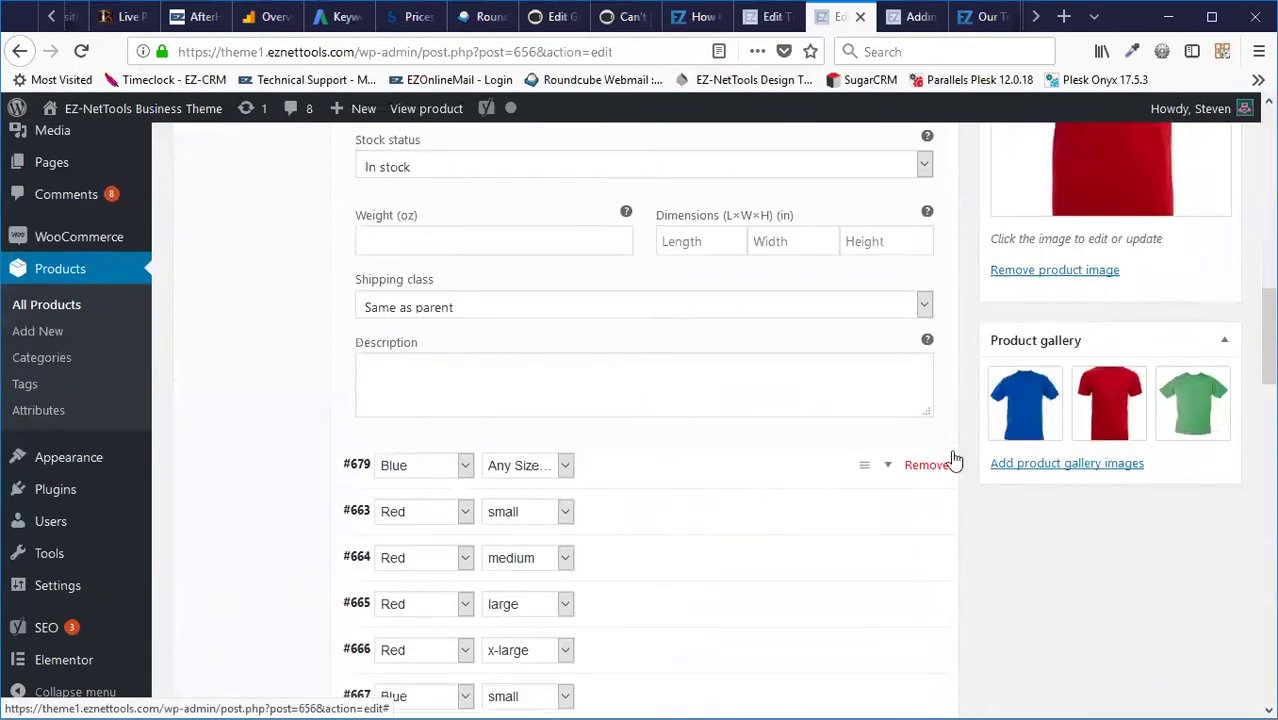
scroll(686, 389, up, 6)
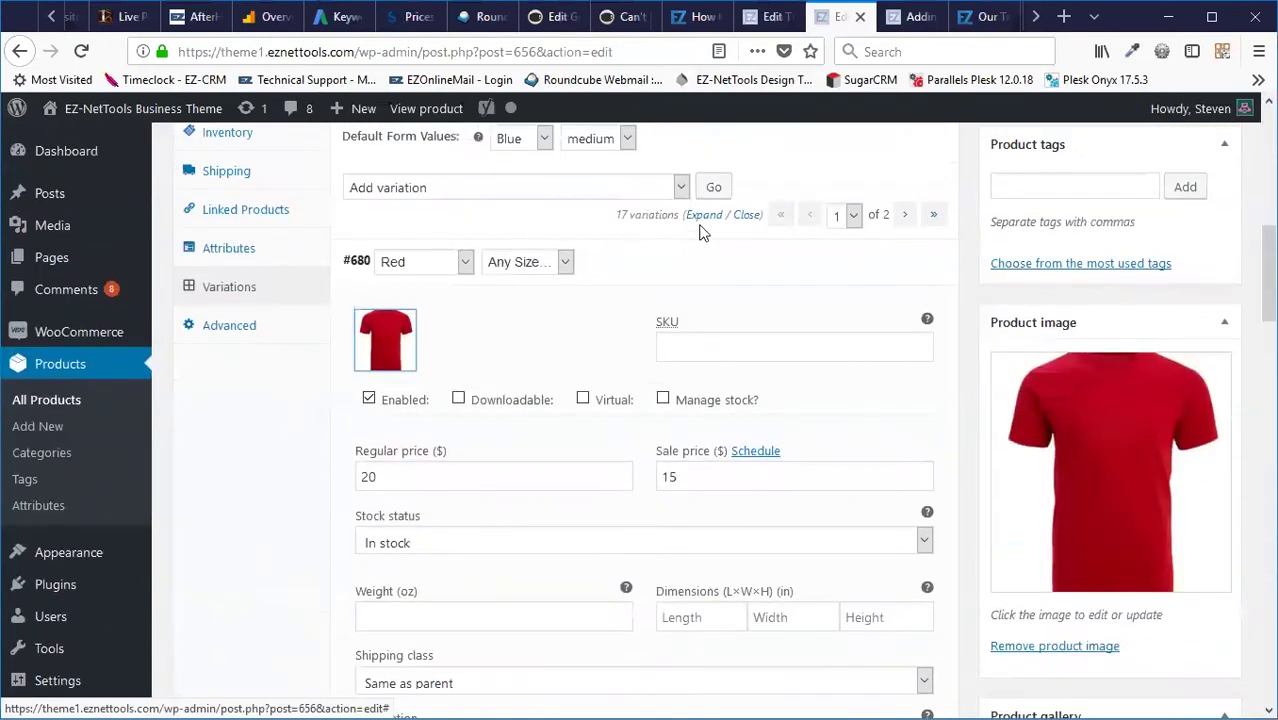
click(712, 190)
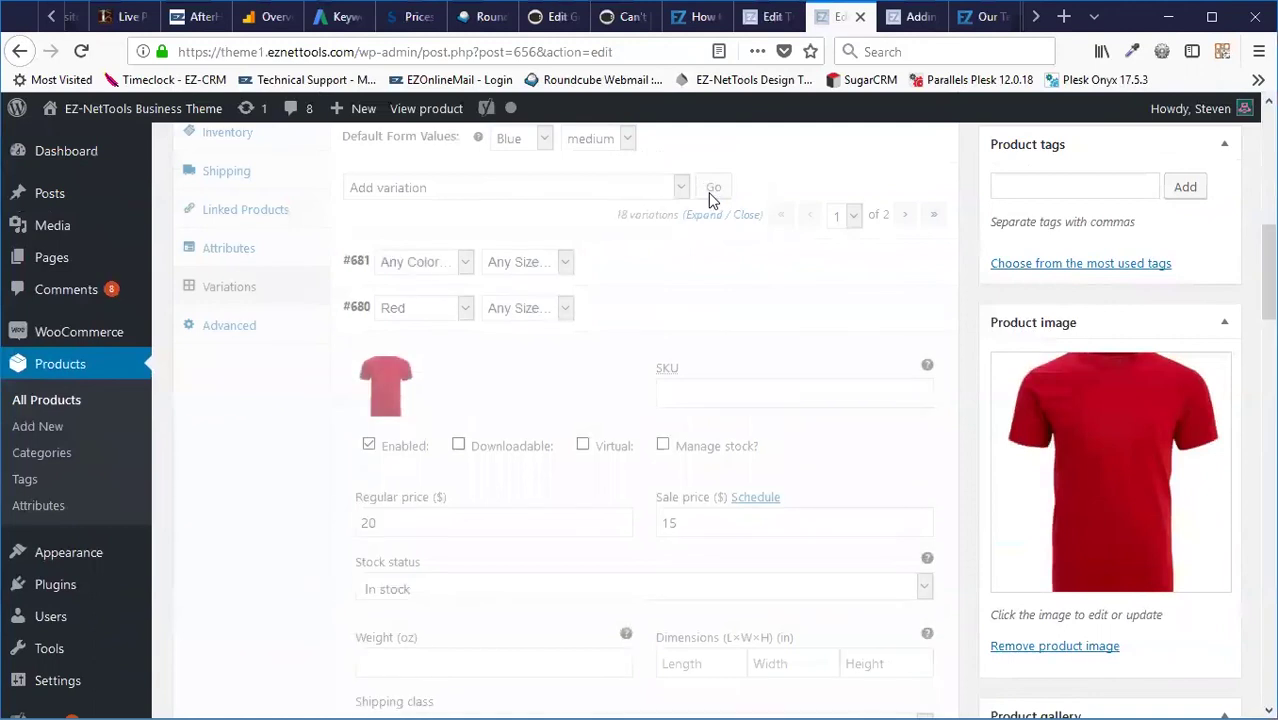
click(440, 261)
click(445, 350)
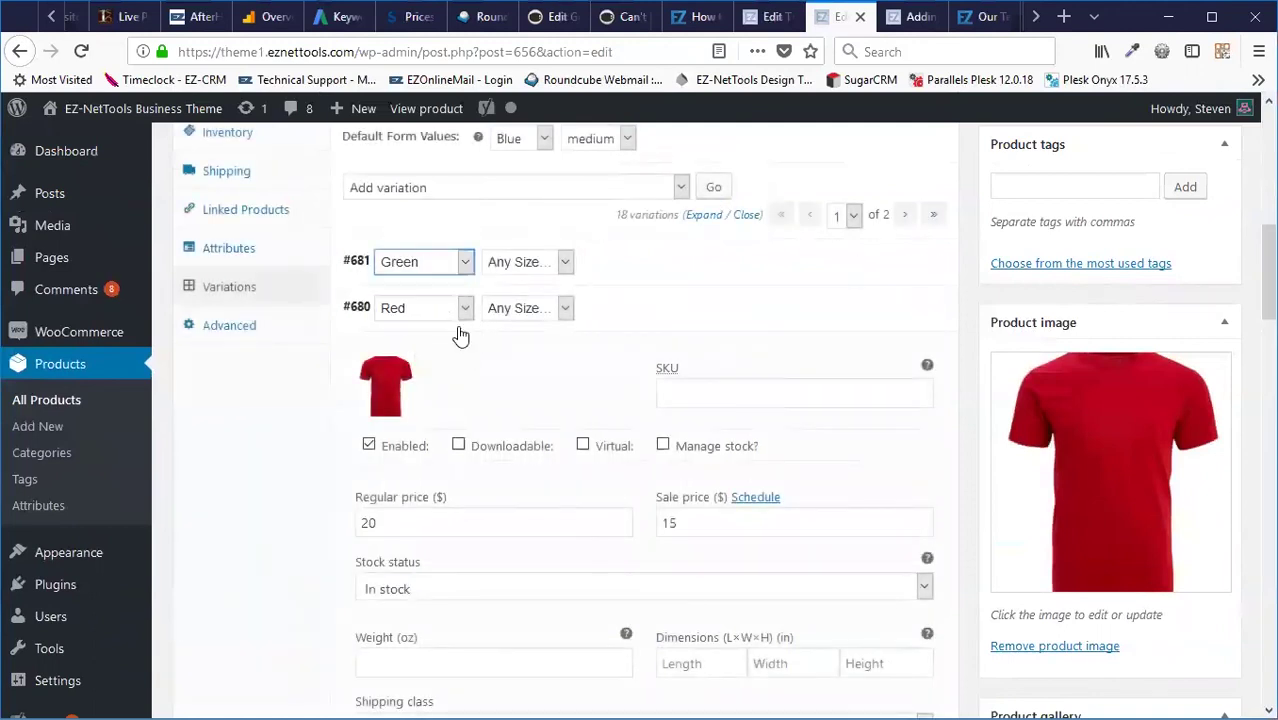
- Expand the Green any-size variation and set its image to the green T-shirt from the media library
click(606, 277)
click(385, 340)
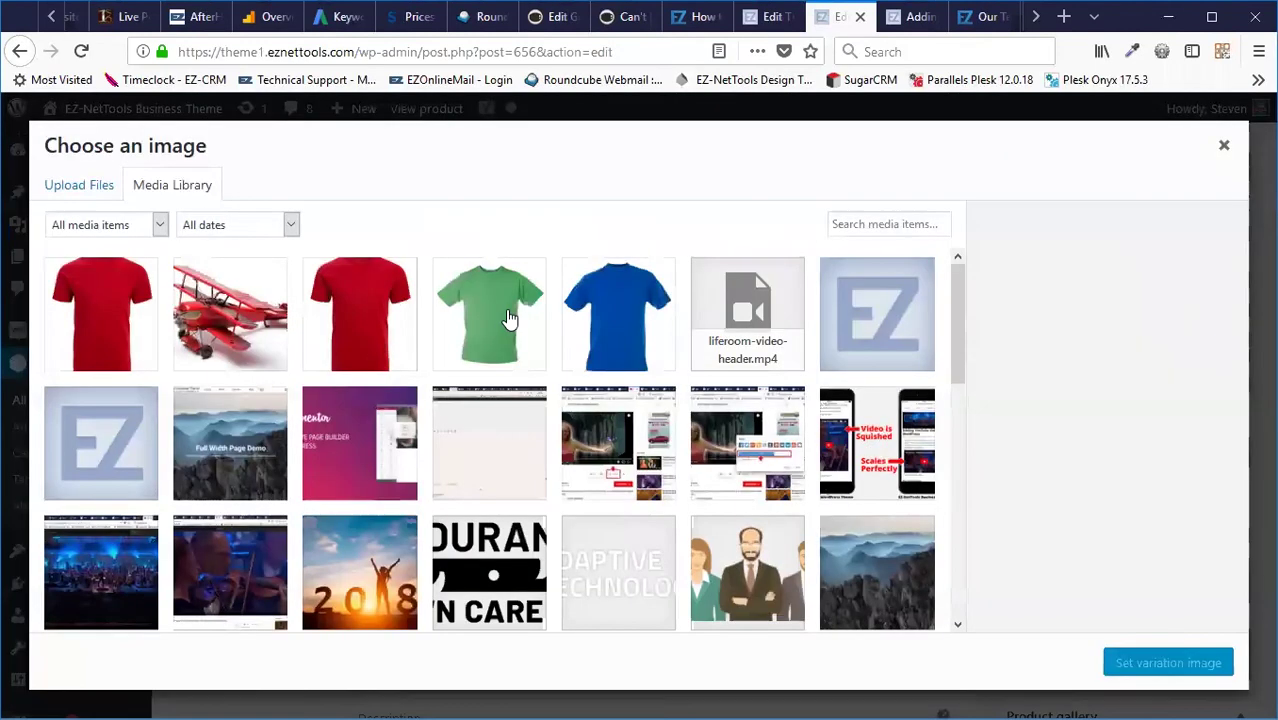
click(508, 318)
click(1130, 662)
- Set the Green any-size variation's regular price to 20 and sale price to 15, and update the product
click(429, 477)
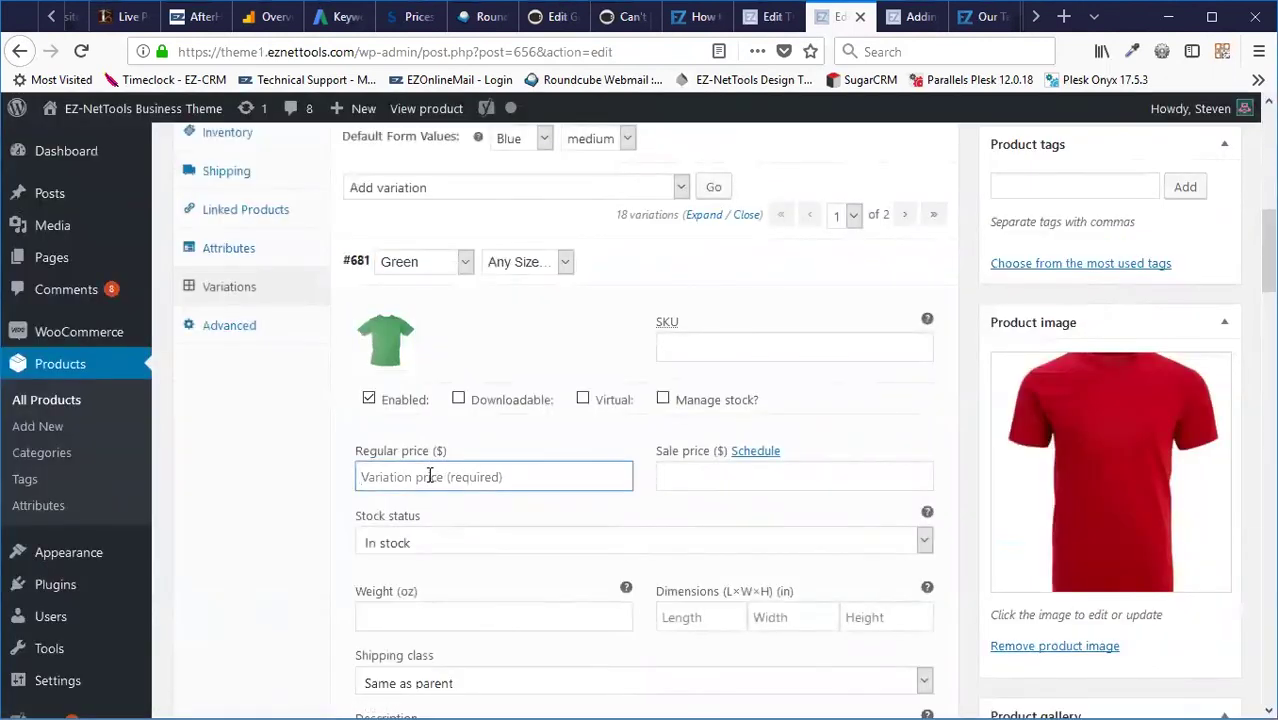
text(20)
click(731, 479)
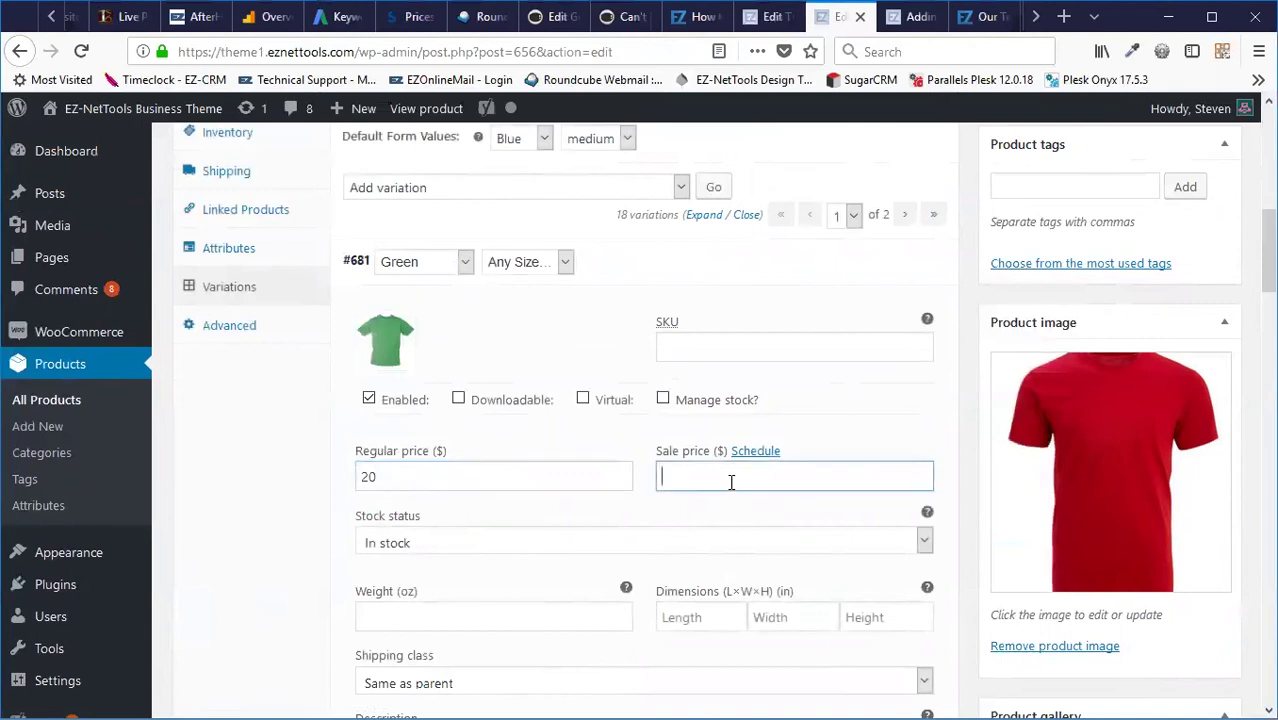
scroll(742, 472, up, 5)
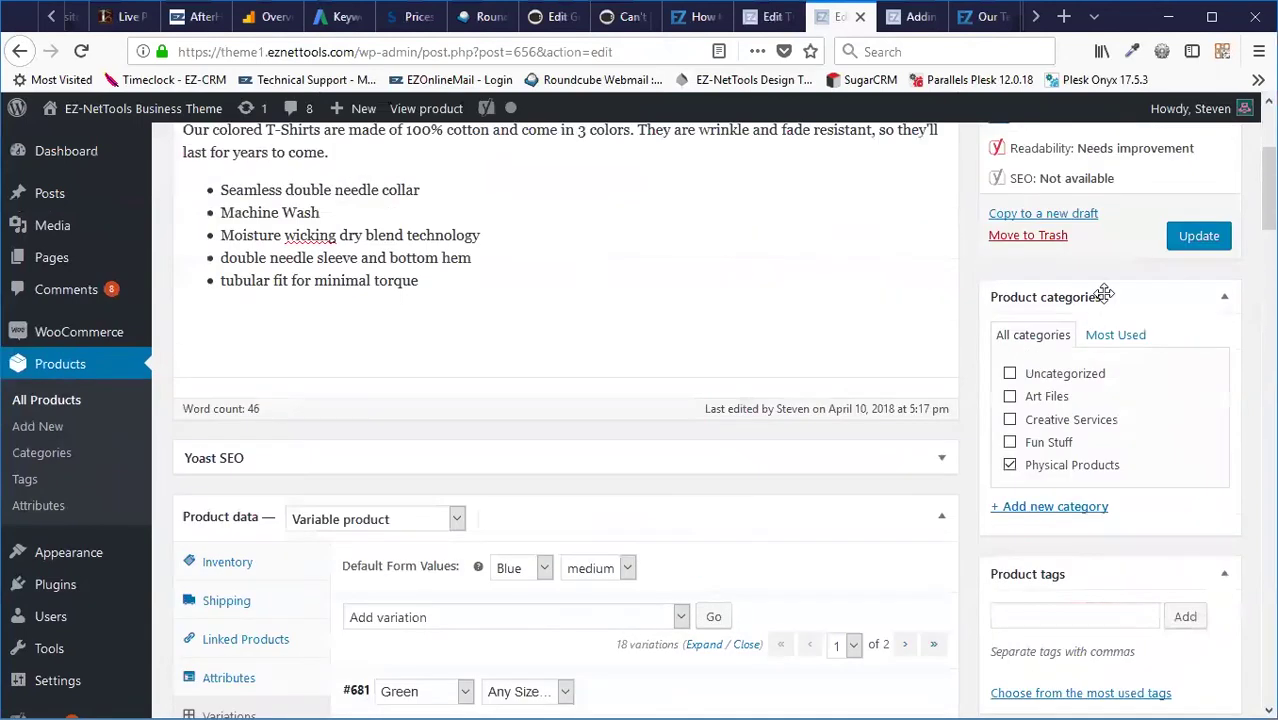
click(1199, 236)
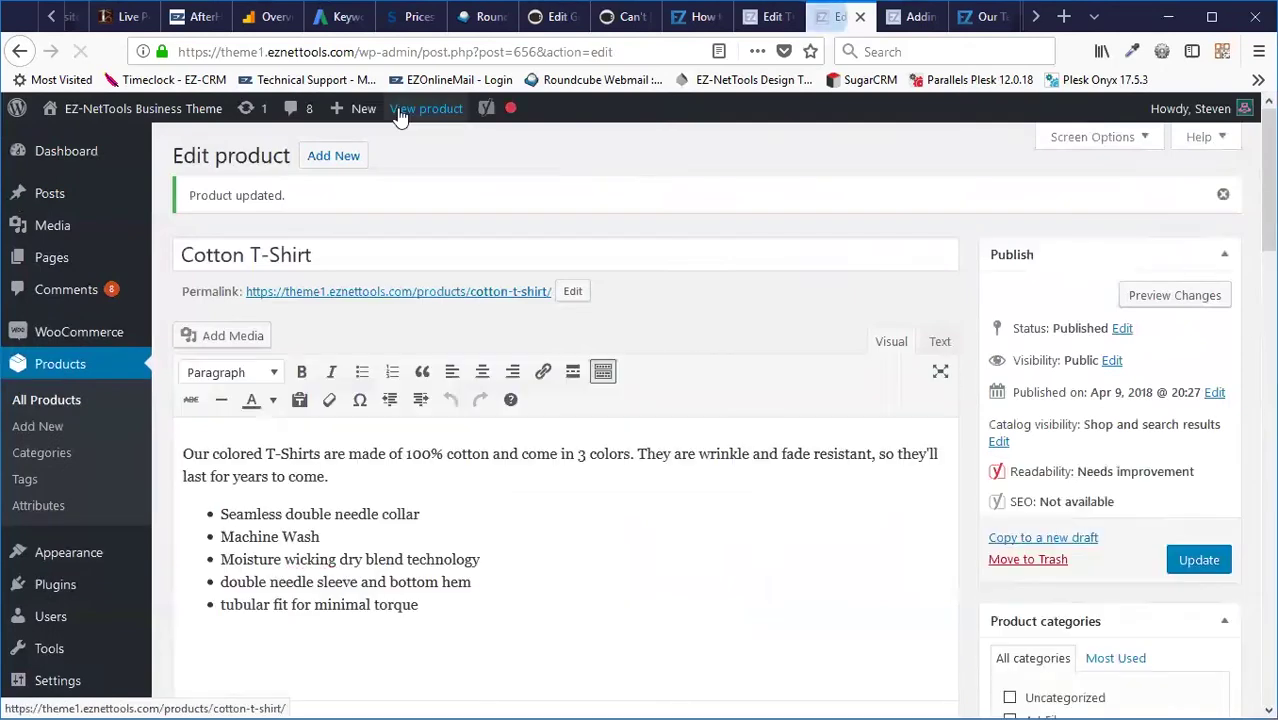
- View the product in the store and preview the Green and Red colors, trying Red in x-large and another size
click(400, 110)
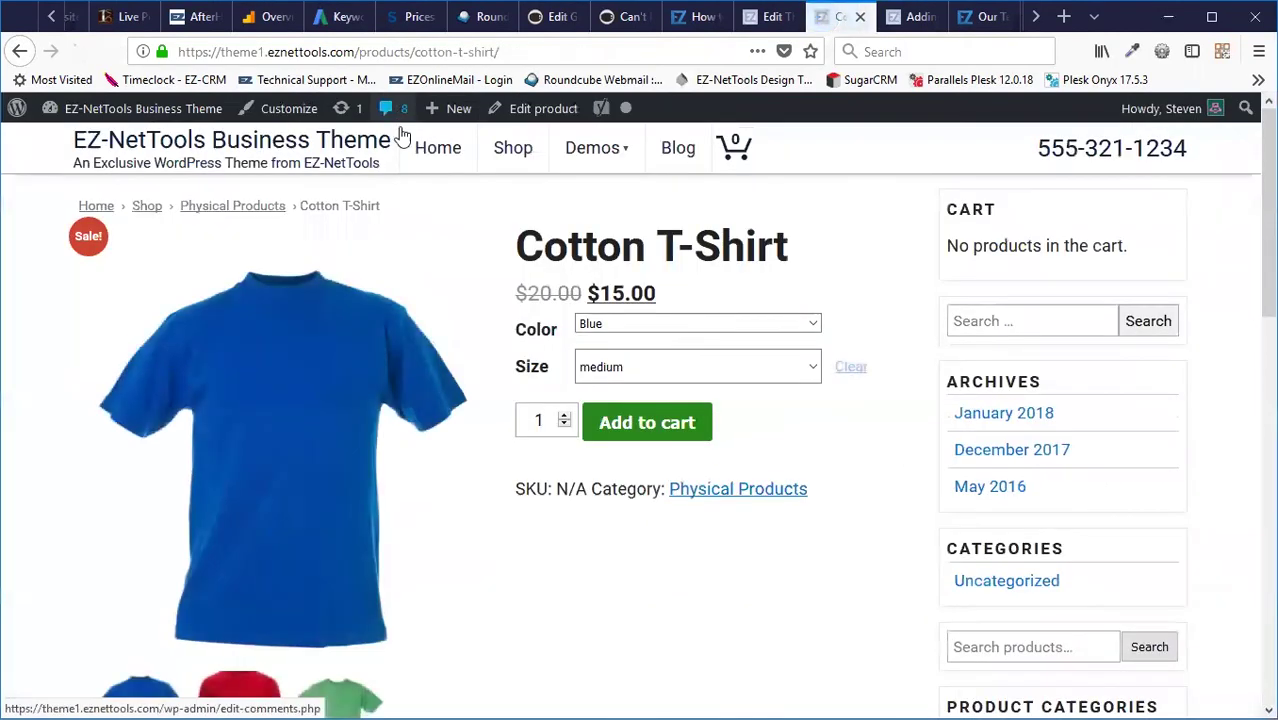
click(640, 323)
click(598, 412)
click(640, 323)
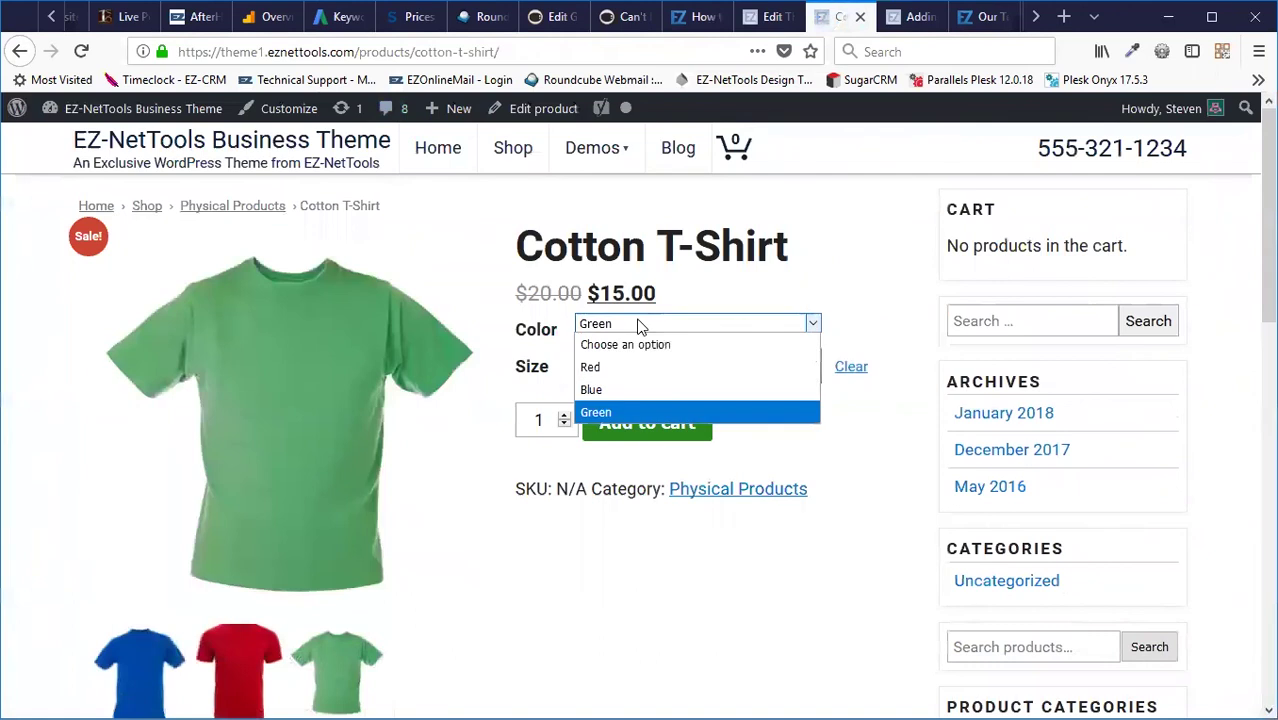
click(632, 367)
click(632, 367)
click(630, 486)
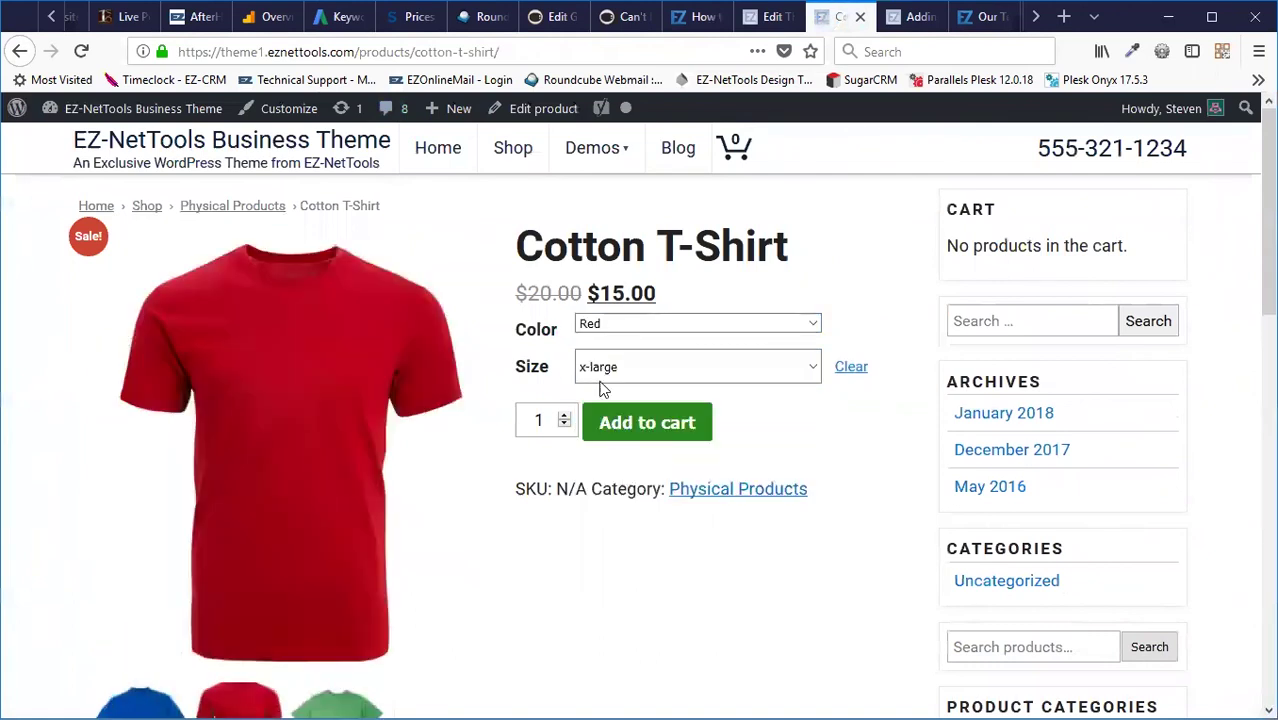
click(600, 376)
click(616, 420)
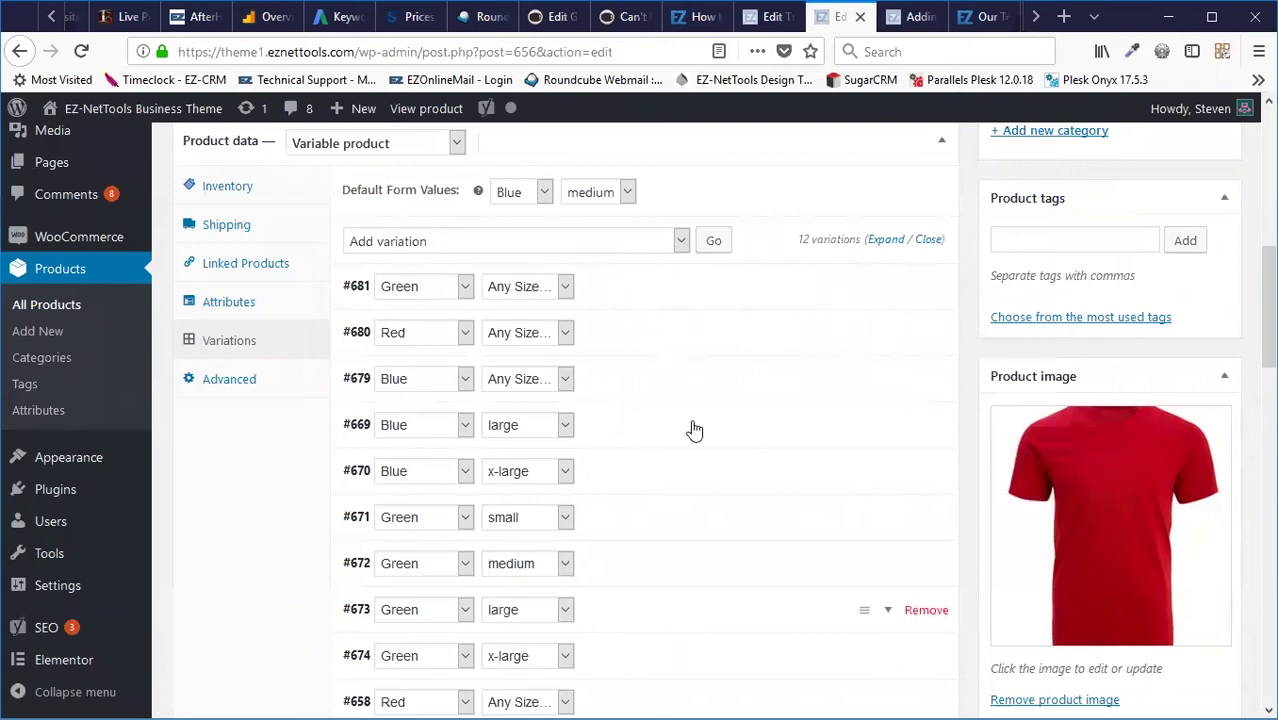
- Remove the older variations, including Blue large and Blue x-large, keeping only the newest Green, Red and Blue any-size variations
click(926, 425)
click(643, 361)
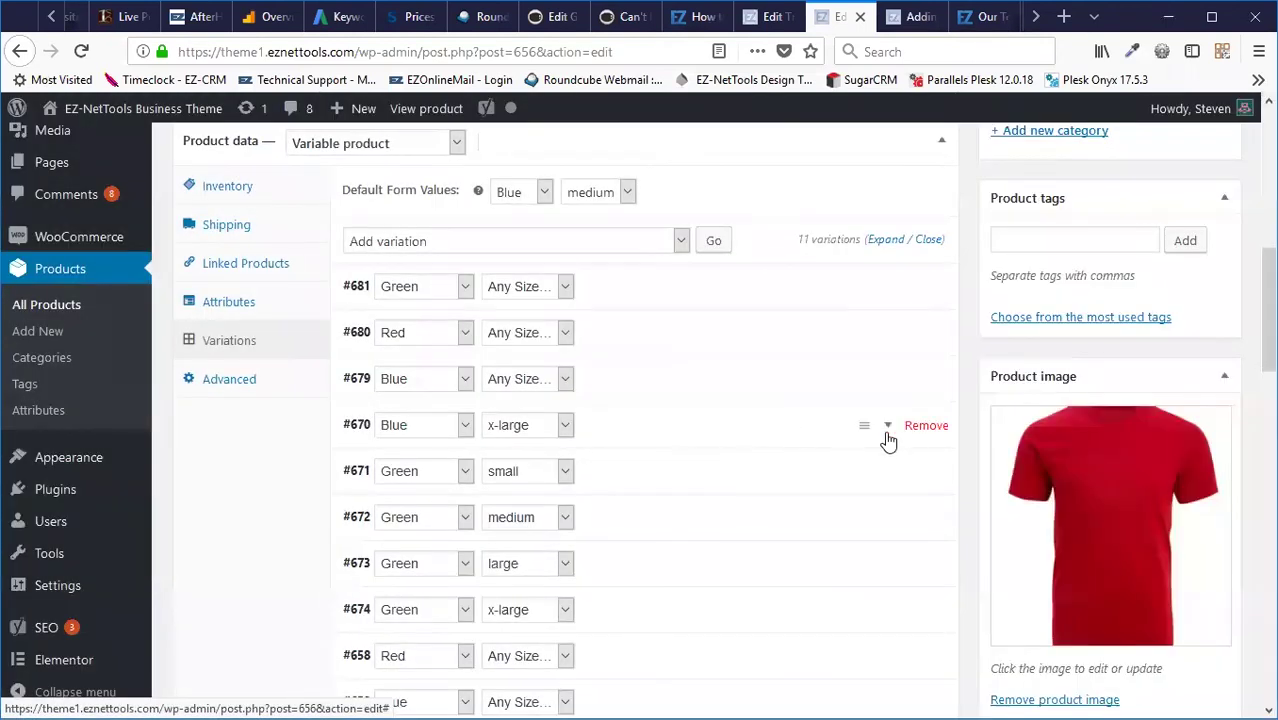
click(921, 430)
click(679, 363)
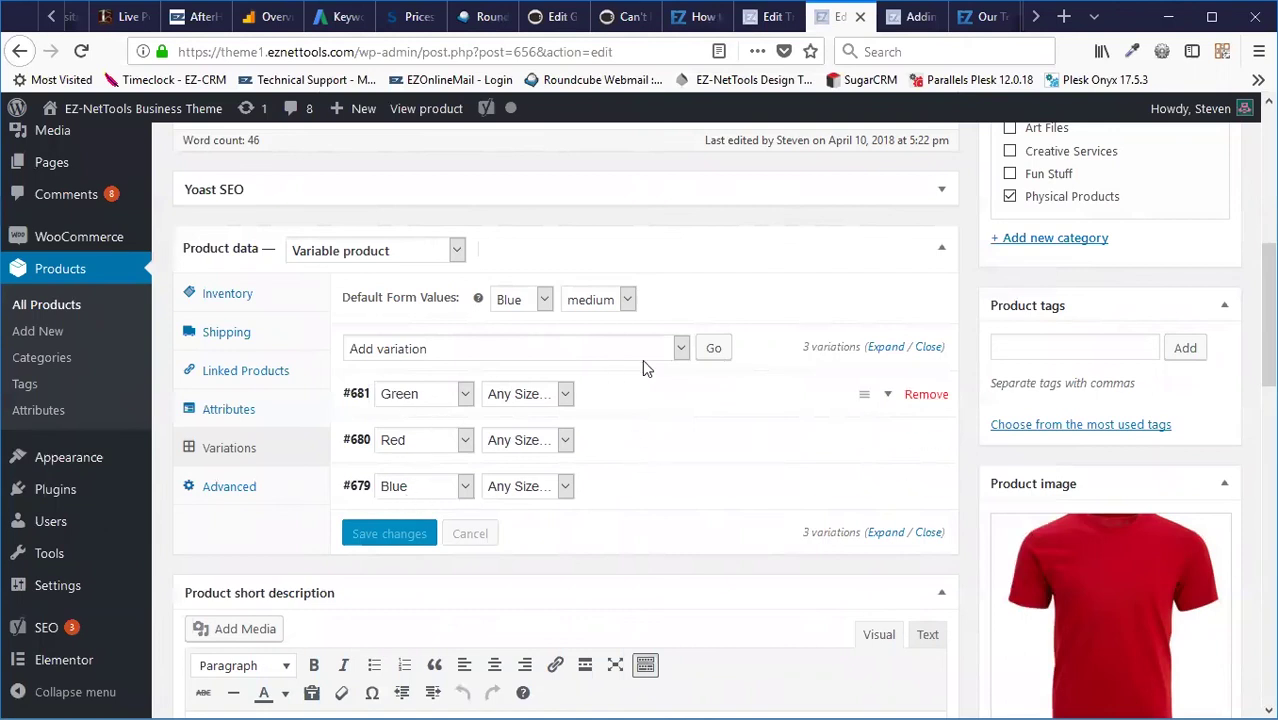
- Review the Green any-size variation's details and update the product
click(663, 404)
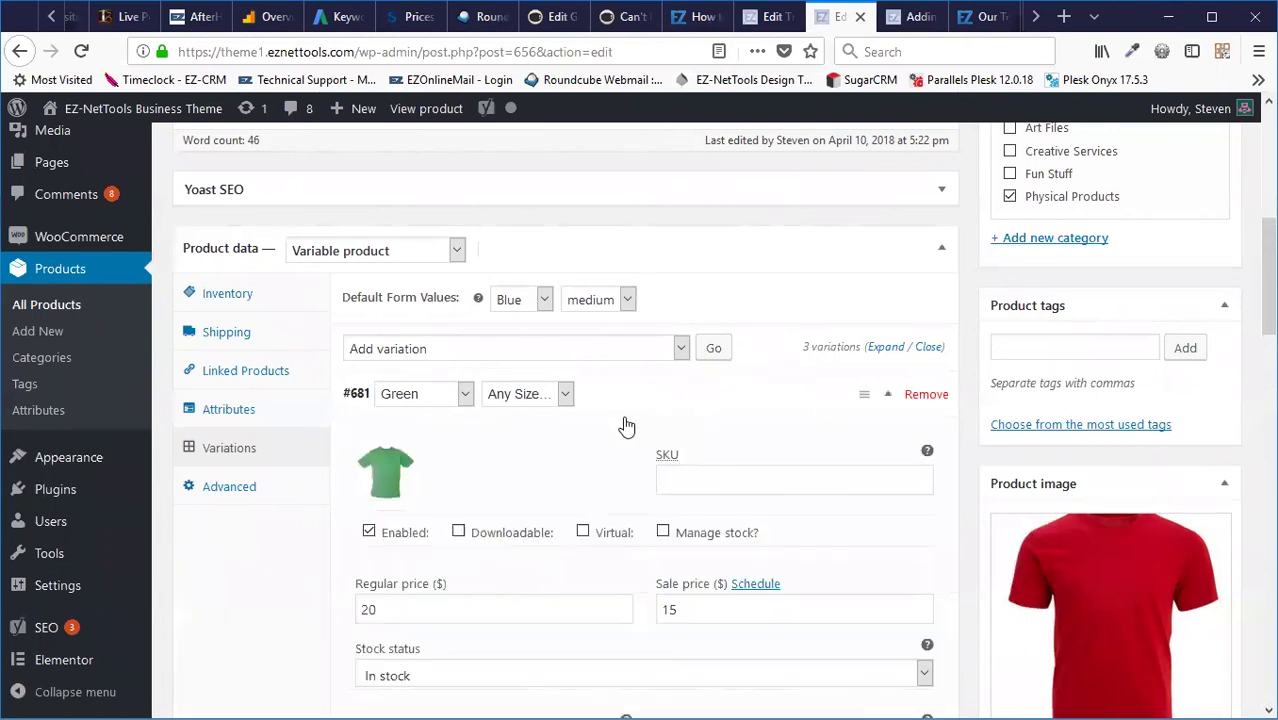
click(650, 402)
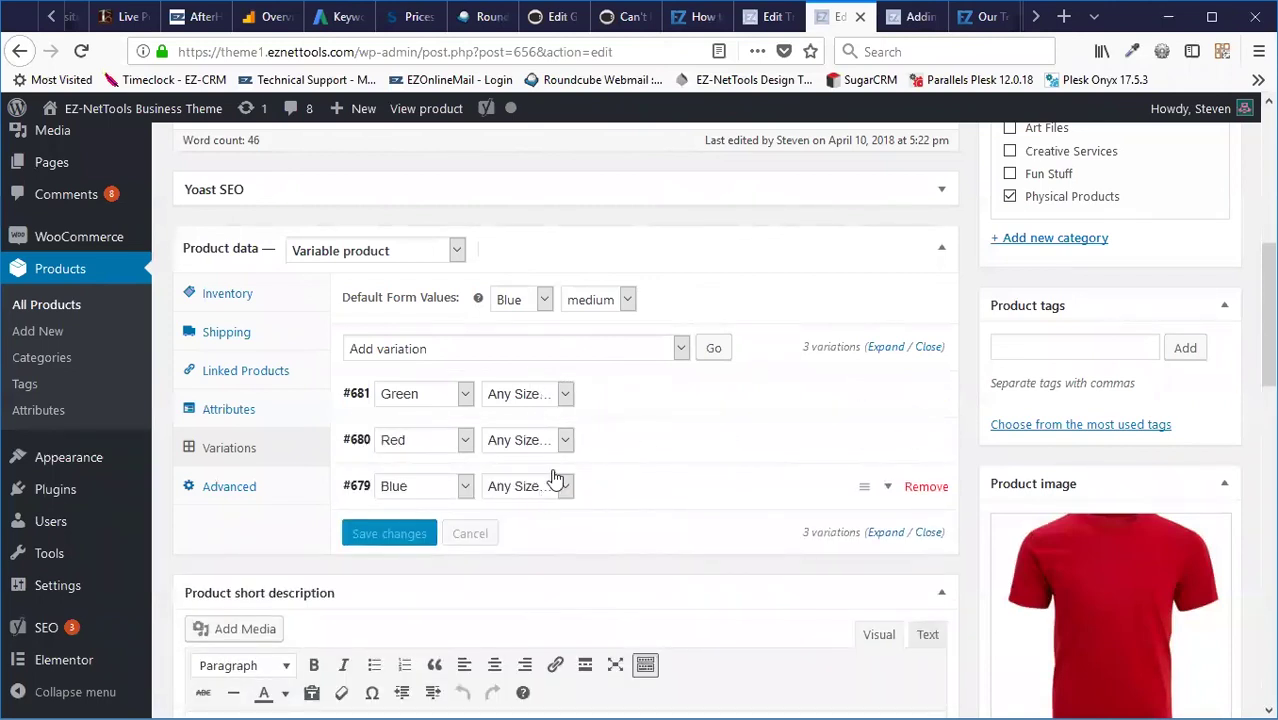
scroll(1158, 478, up, 5)
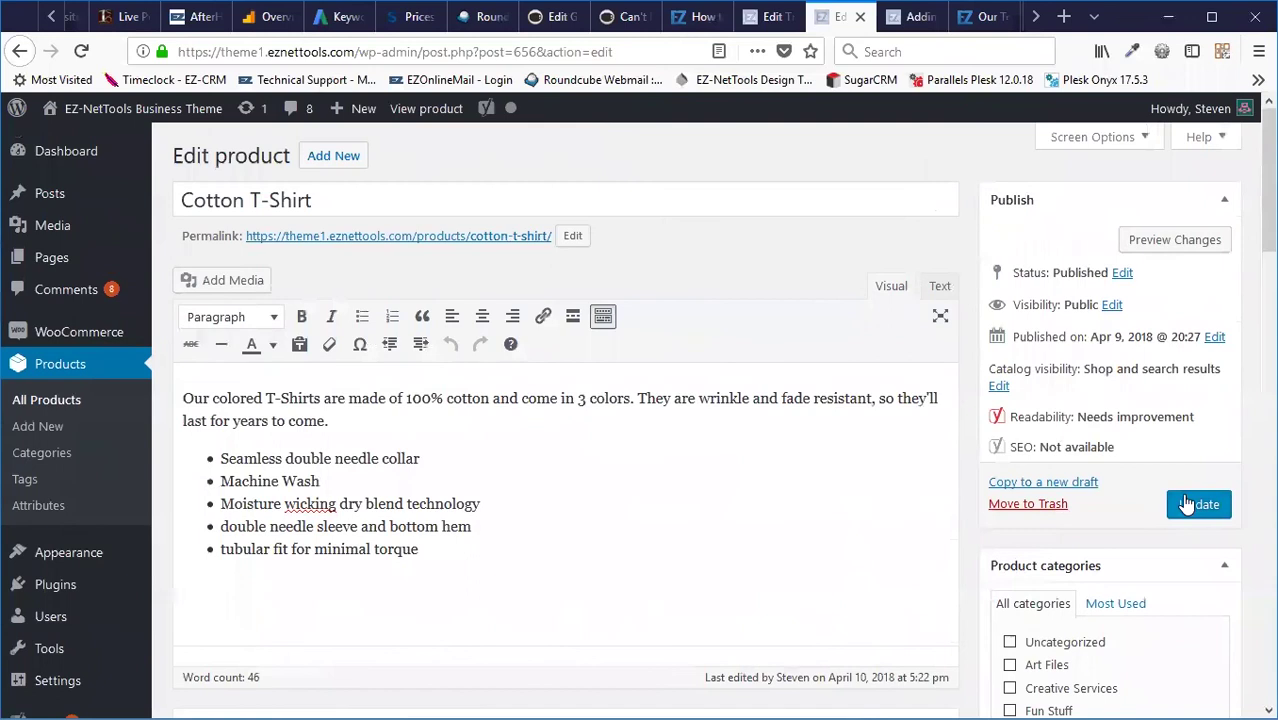
click(1186, 504)
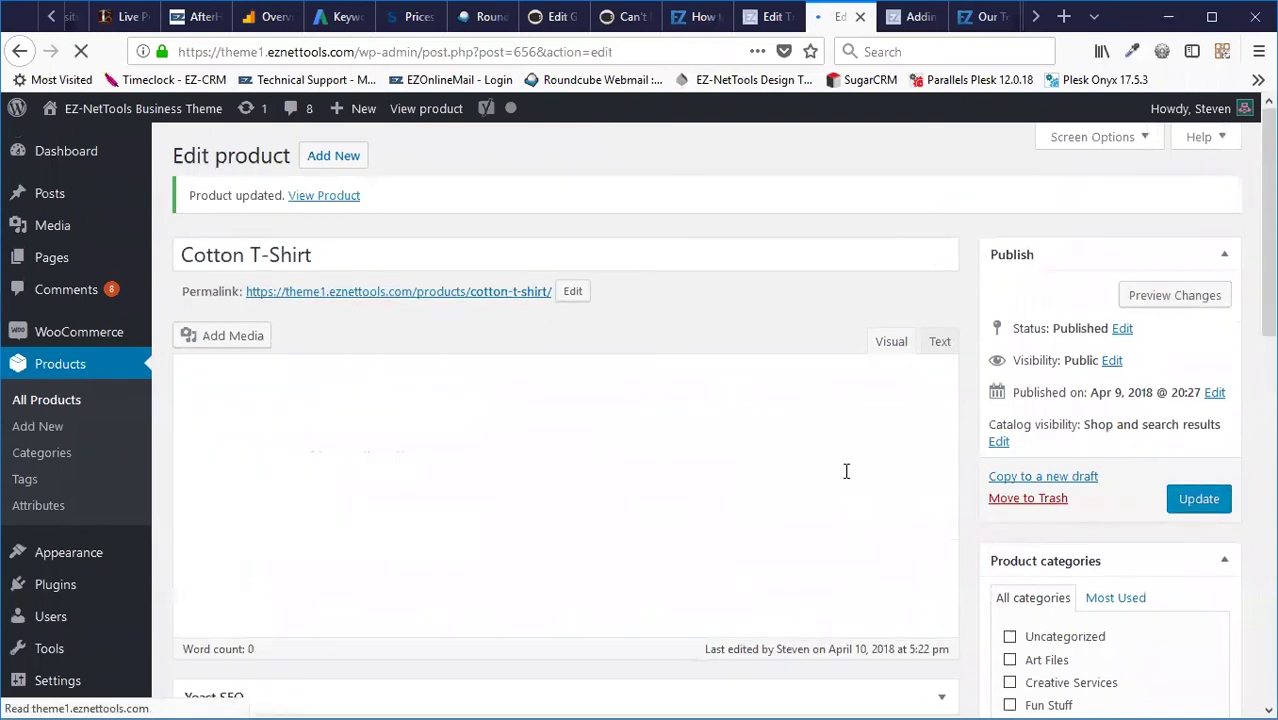
- View the updated product in the store and preview it in Red
click(414, 112)
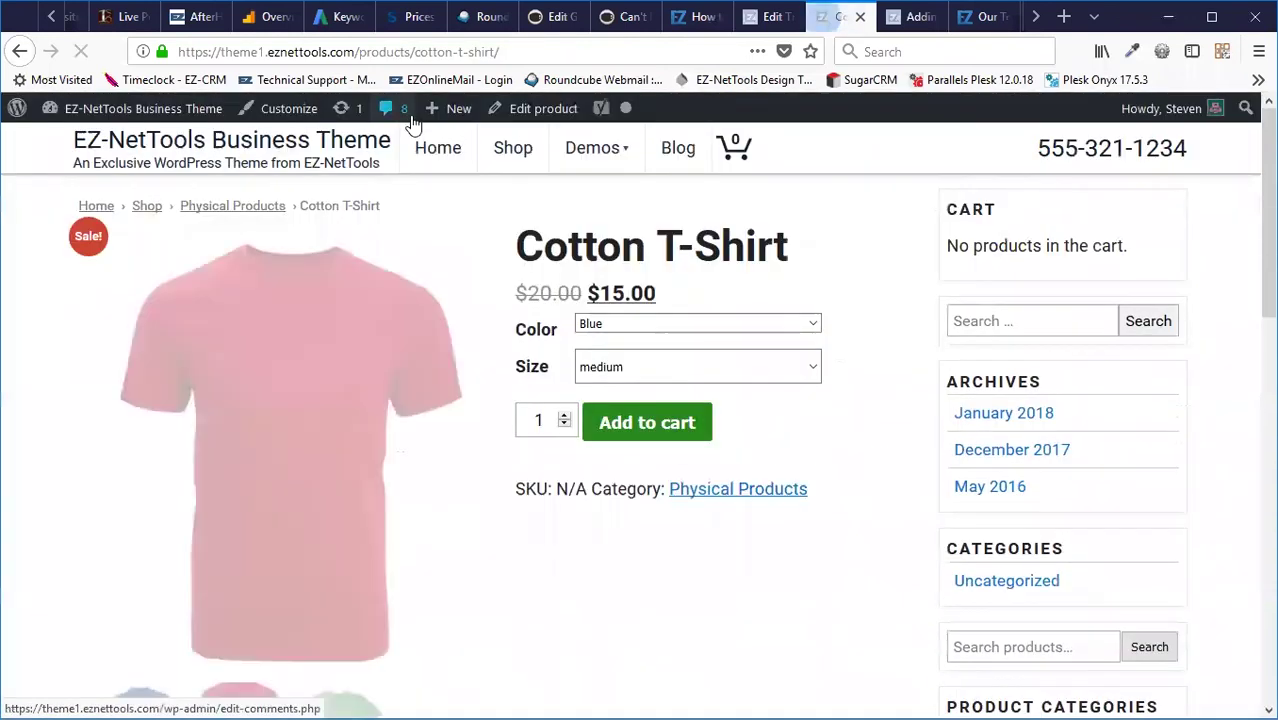
click(621, 328)
click(606, 368)
- Choose the Cotton T-Shirt in Green, size large, and add one to the cart
click(621, 326)
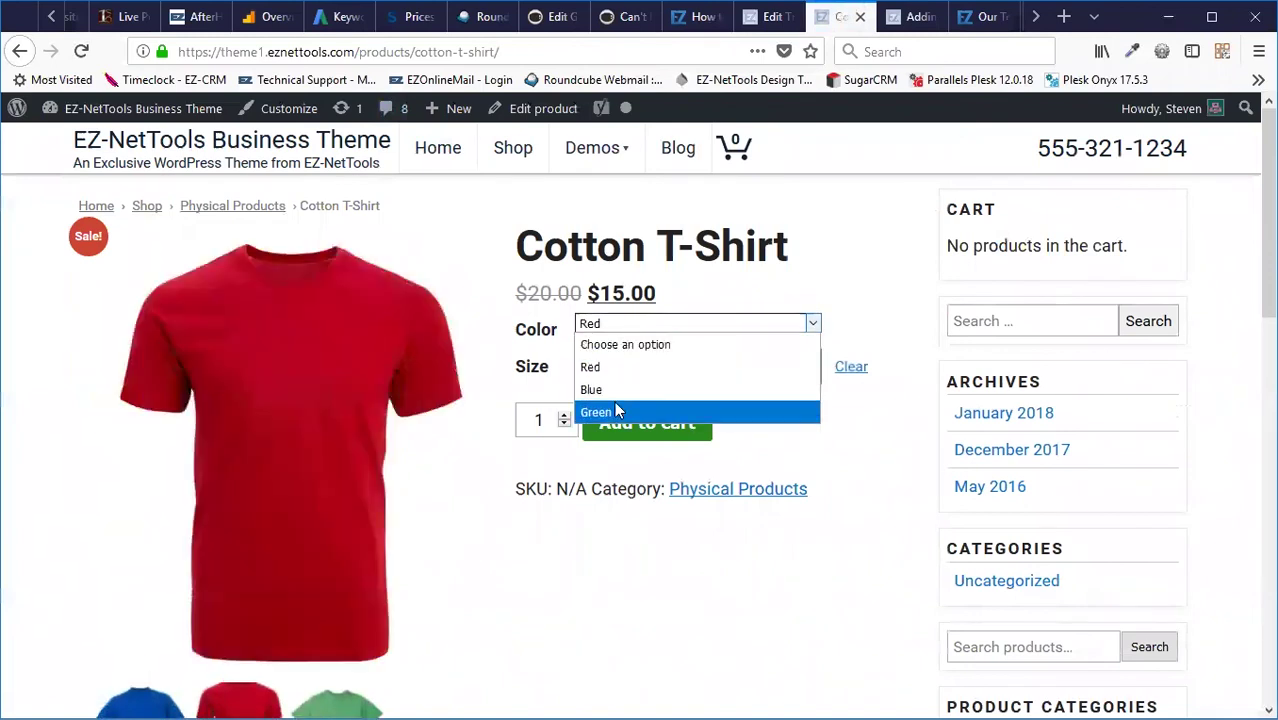
click(614, 410)
click(619, 366)
click(673, 467)
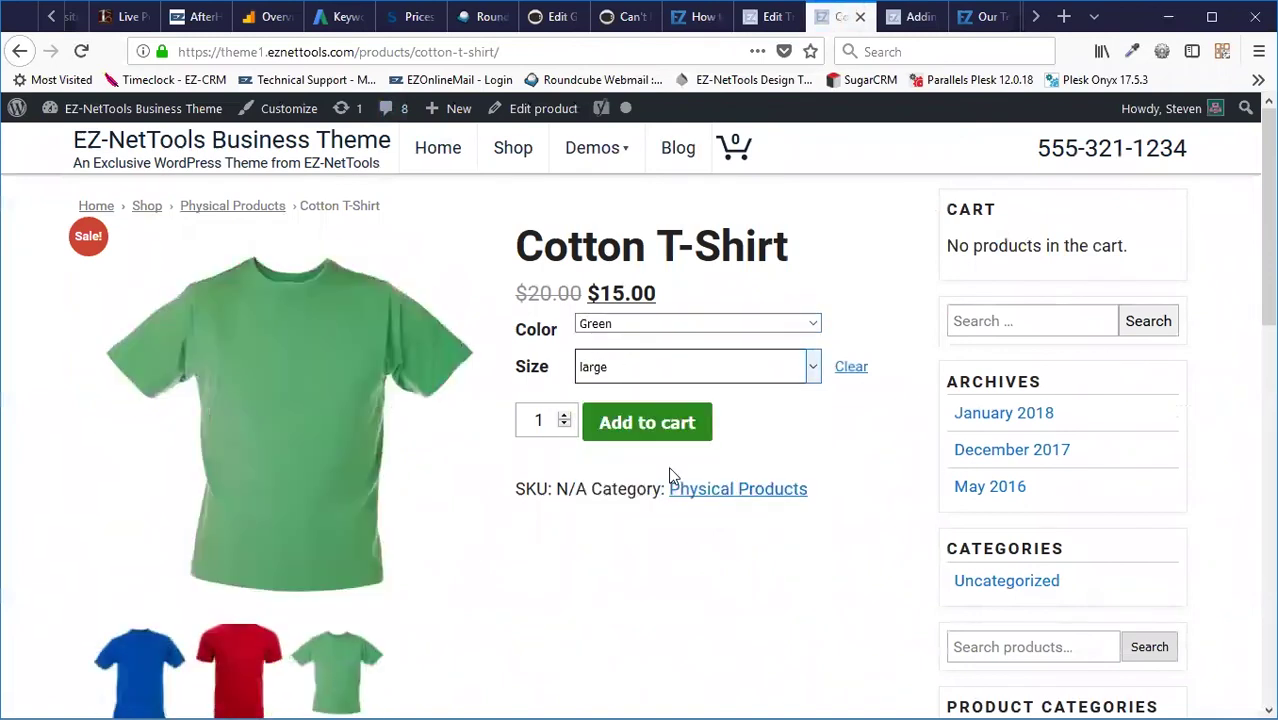
click(633, 428)
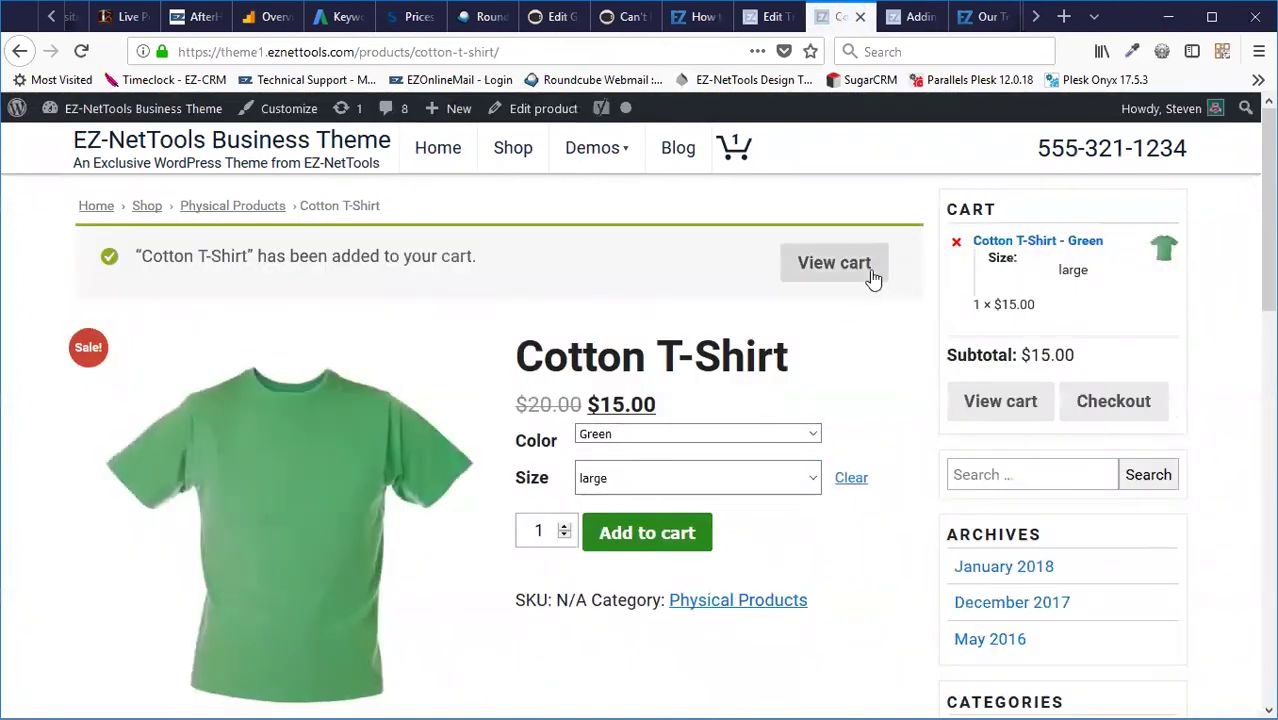
- Return to editing the product and examine its variations, the bulk variation actions, and the Green variation's size and color choices
click(532, 110)
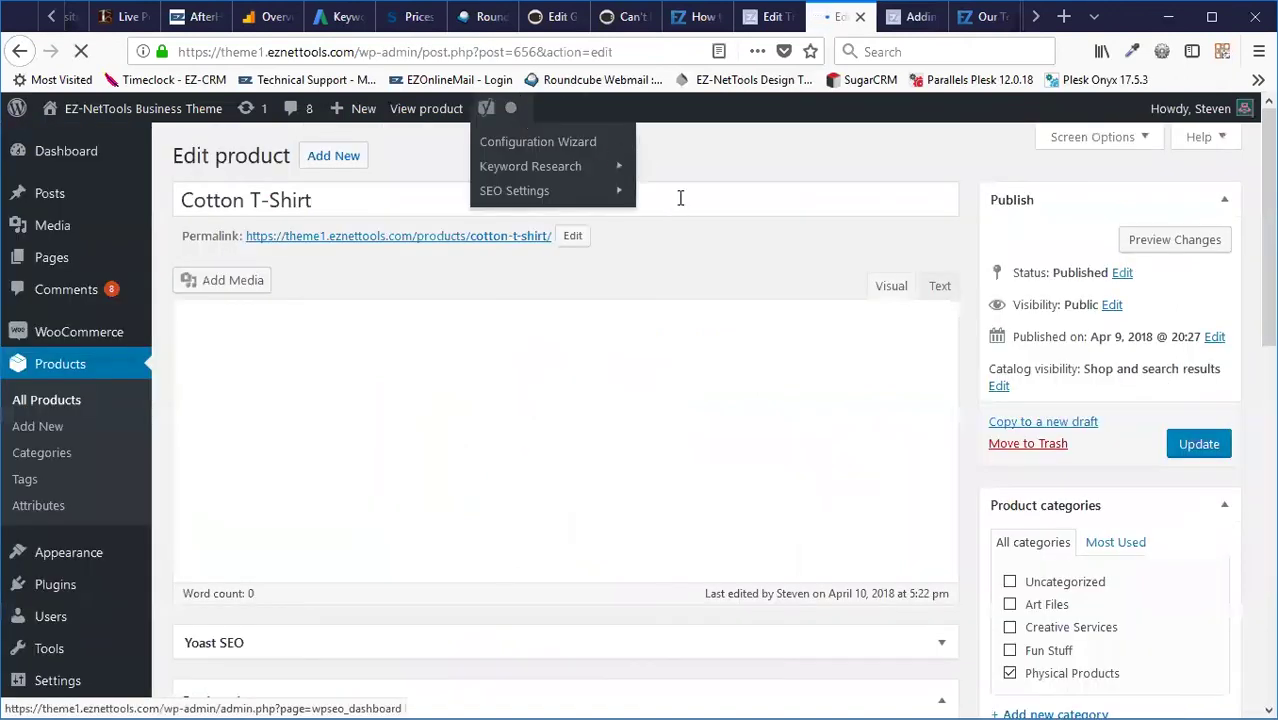
scroll(832, 288, down, 10)
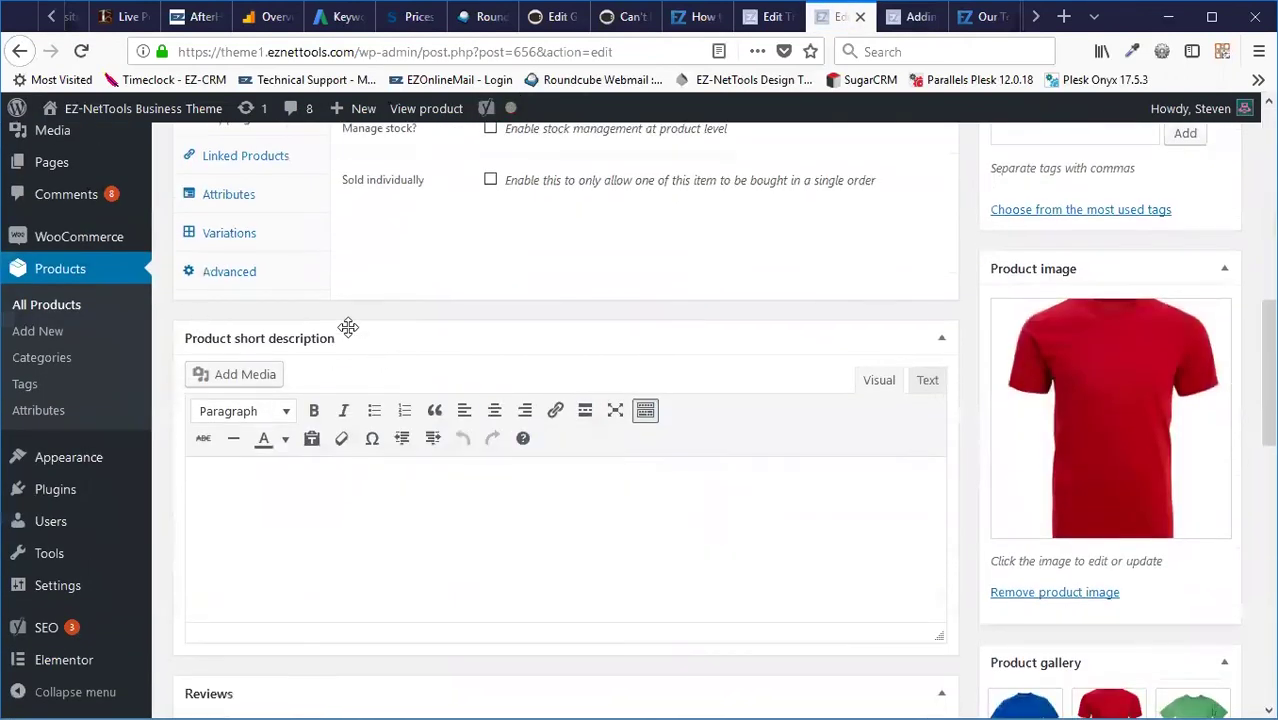
scroll(300, 420, up, 3)
click(228, 450)
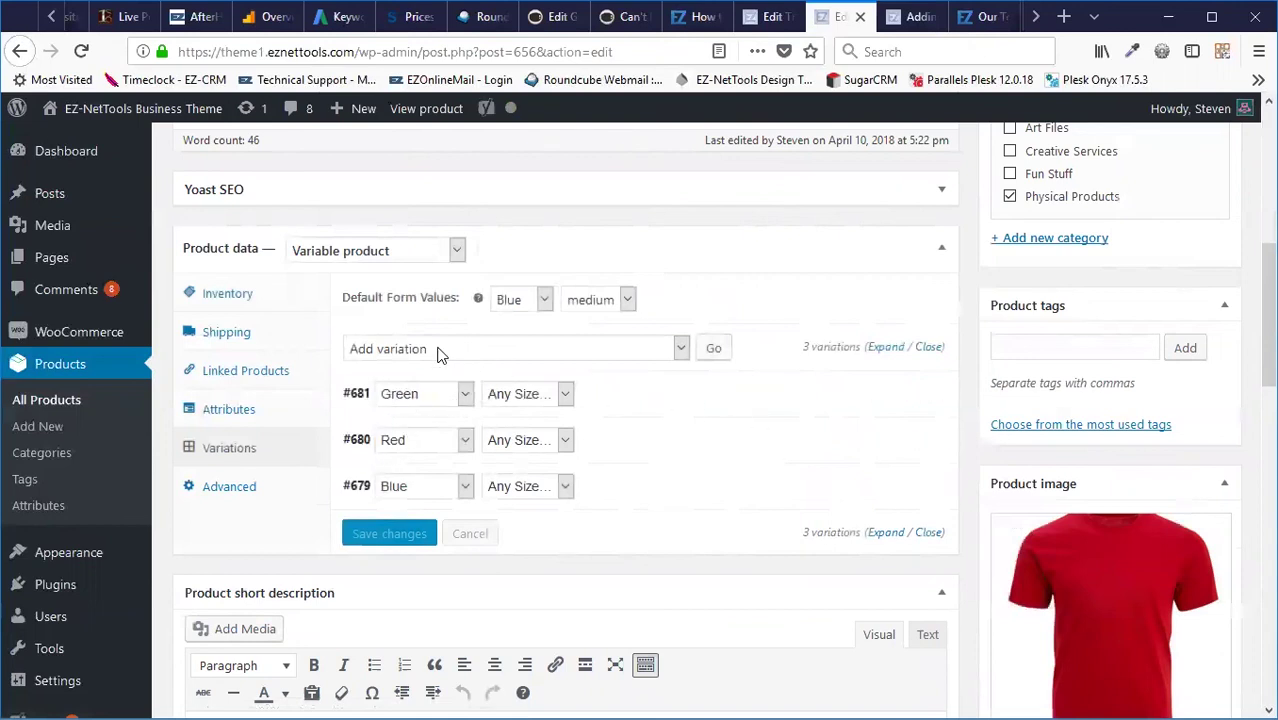
click(578, 347)
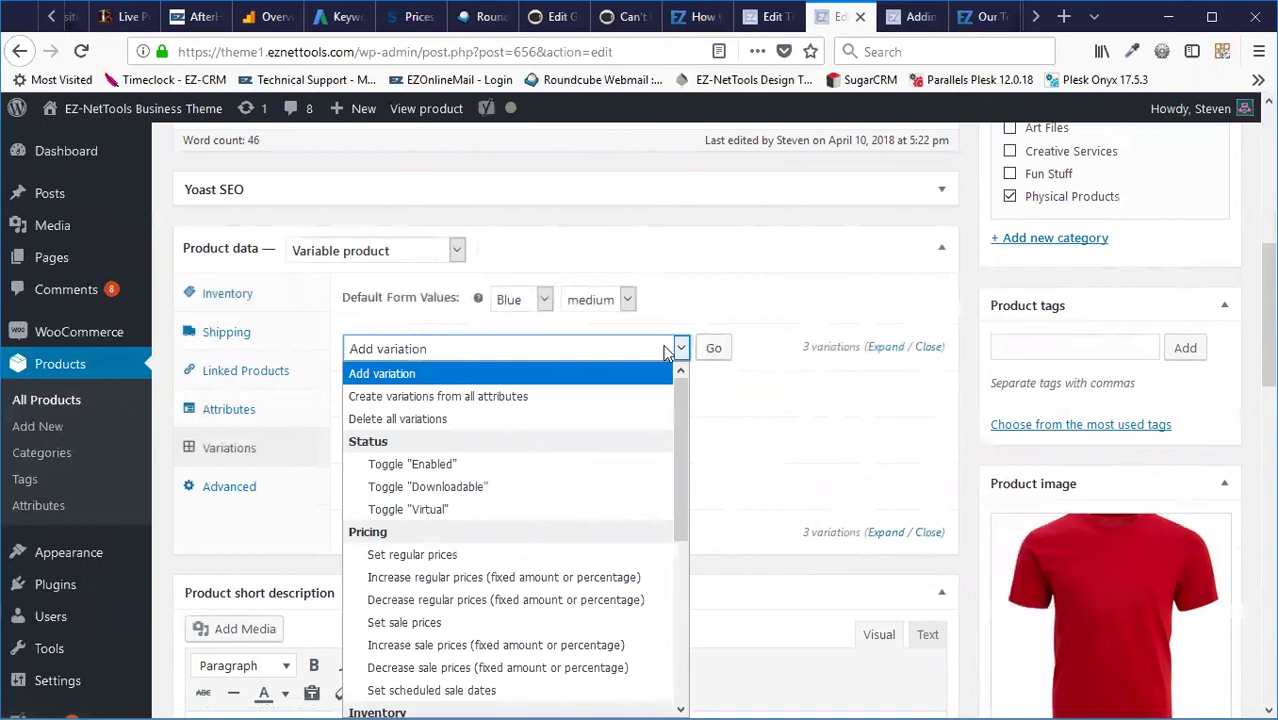
click(674, 350)
click(566, 394)
click(566, 394)
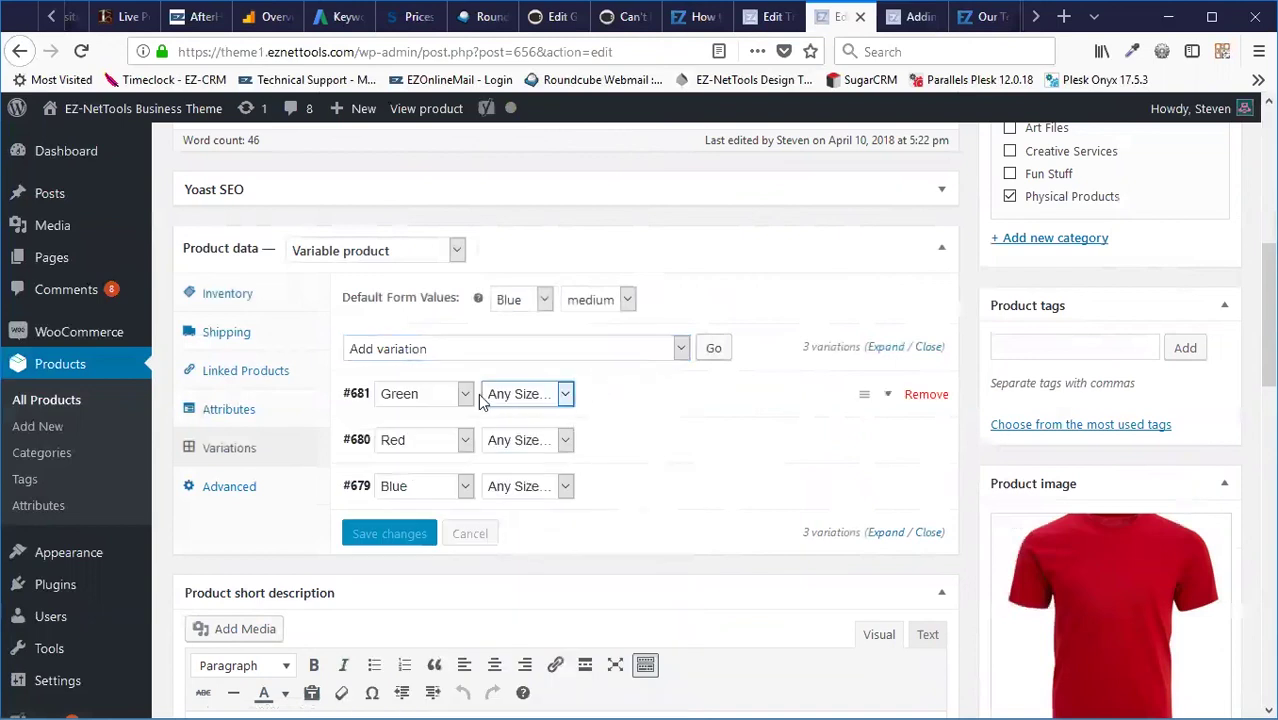
click(455, 394)
click(455, 394)
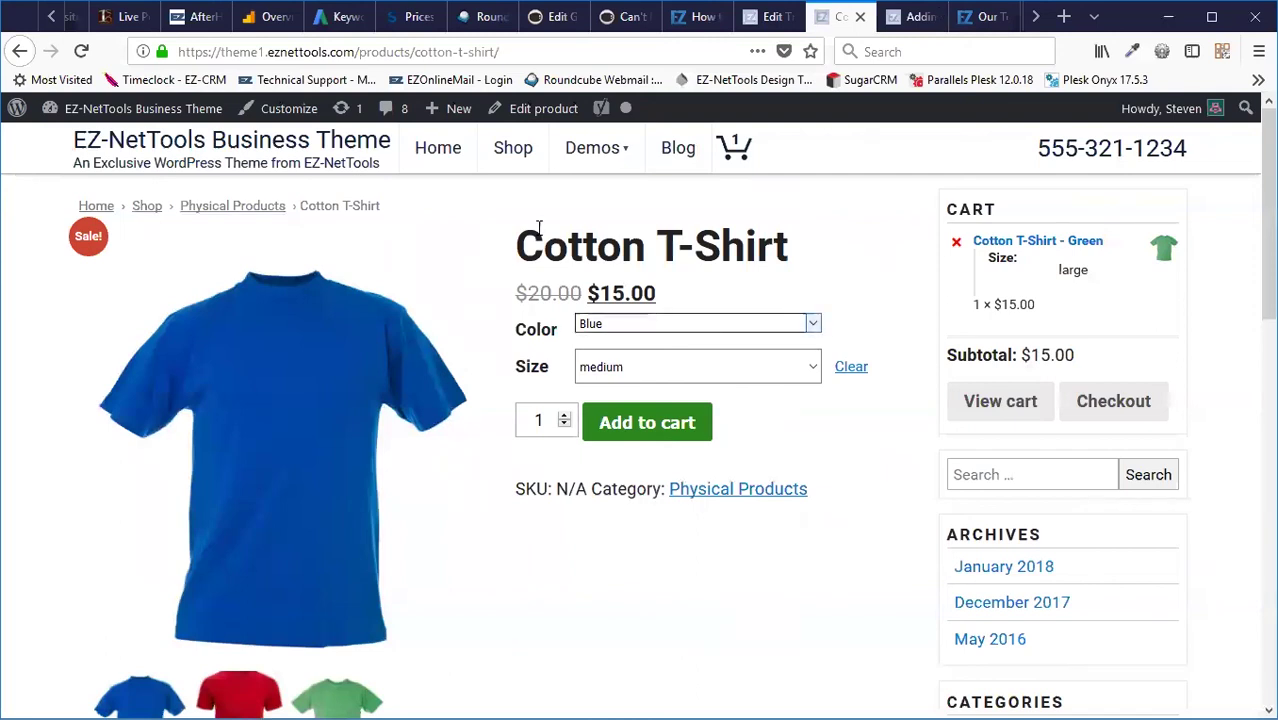
- Reopen the product for editing from the store page and show its variations
click(541, 110)
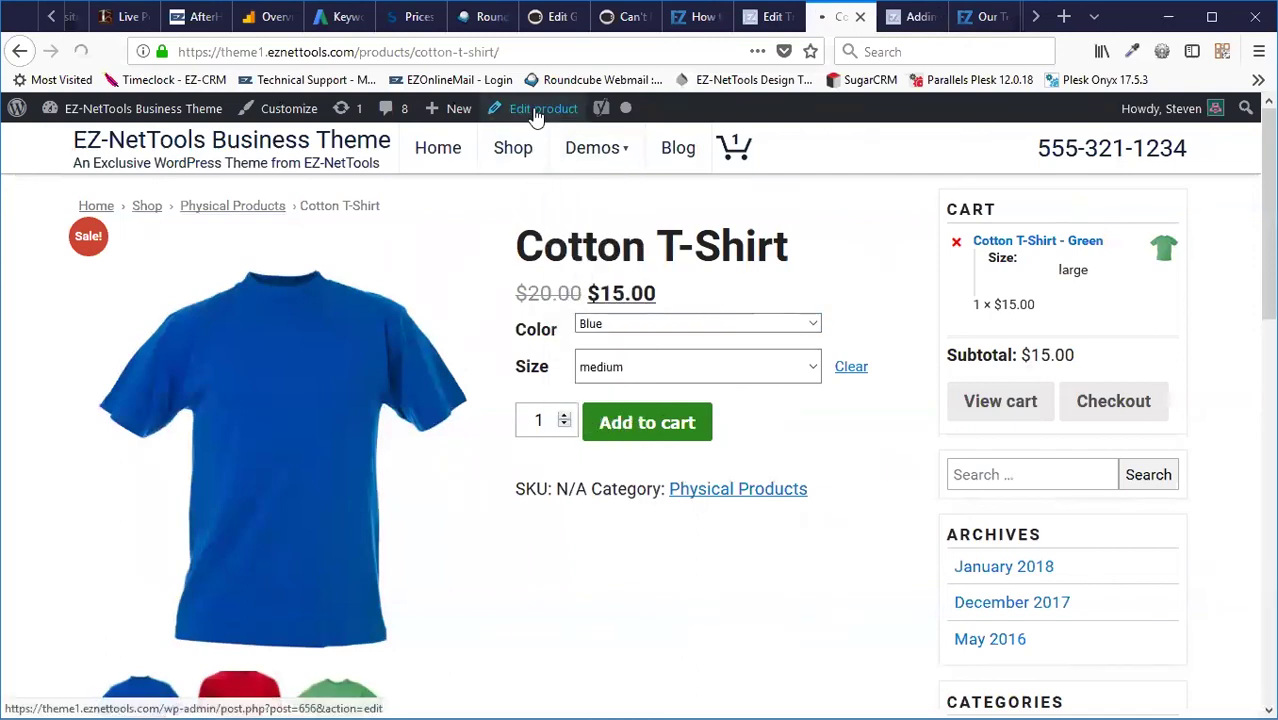
scroll(570, 285, down, 6)
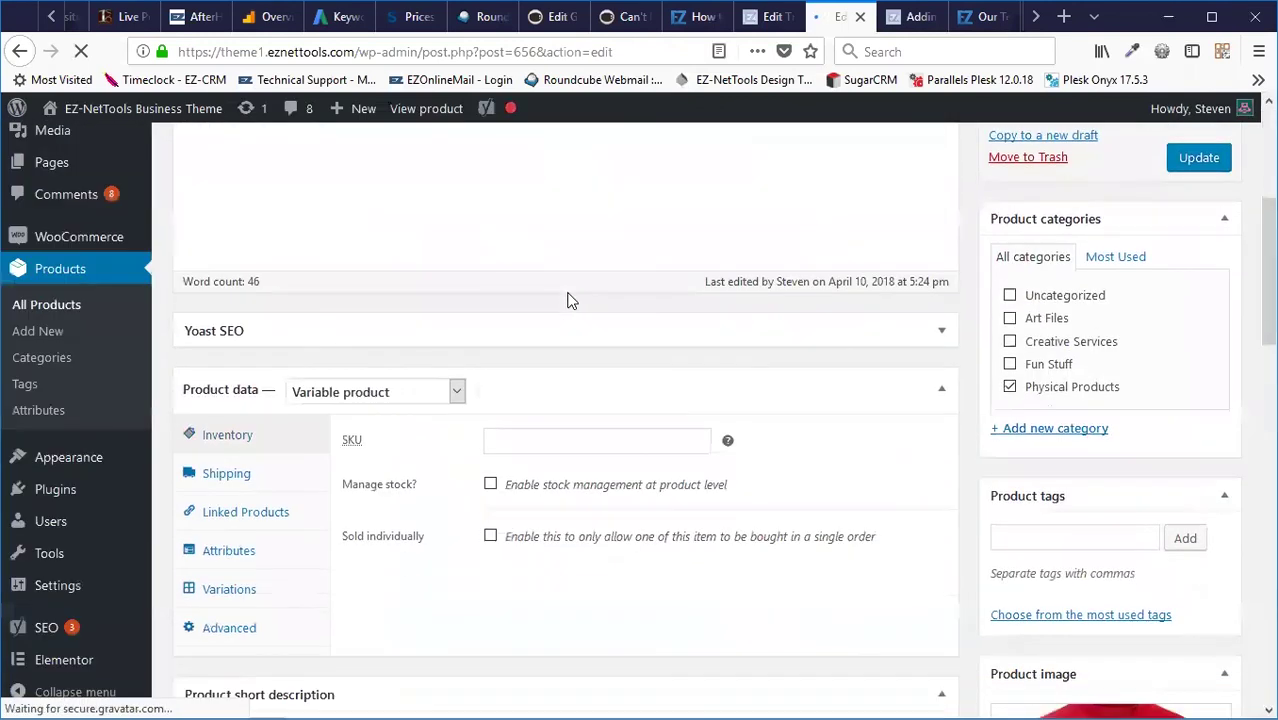
scroll(258, 260, up, 2)
click(240, 338)
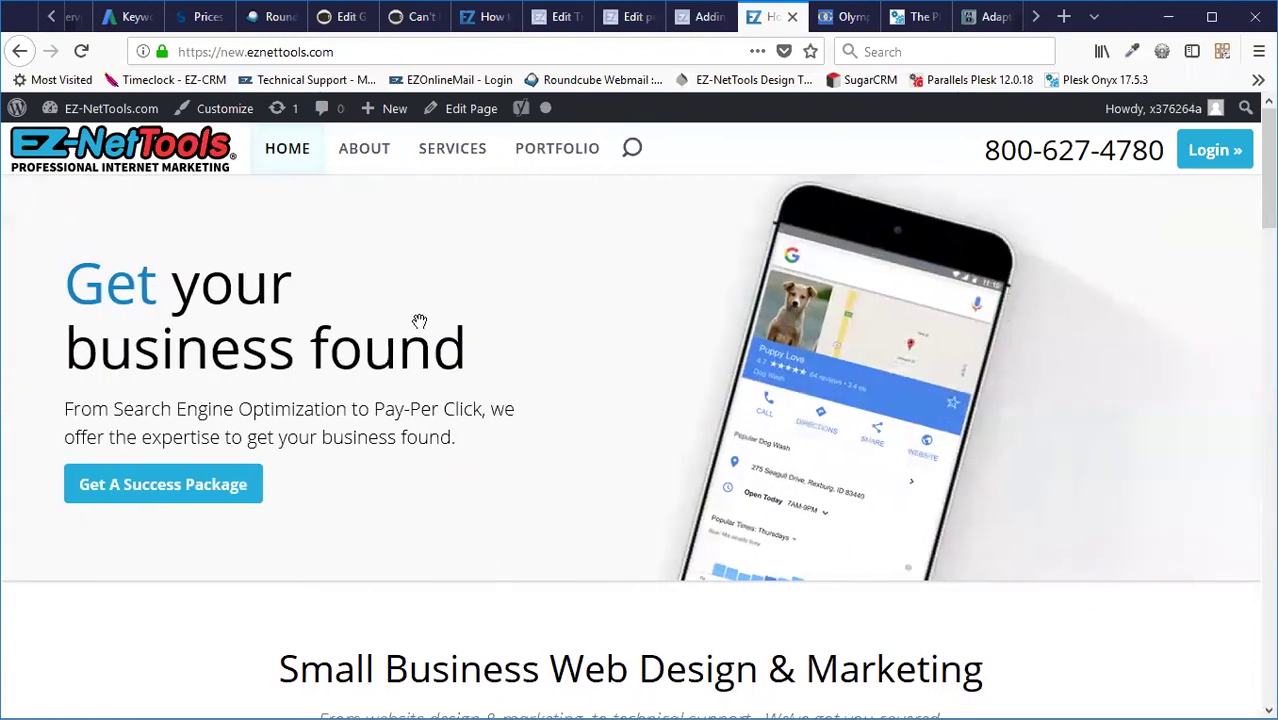
- Look up a service on the EZ-NetTools website and read the company's Google reviews
mouse_move(463, 160)
click(468, 290)
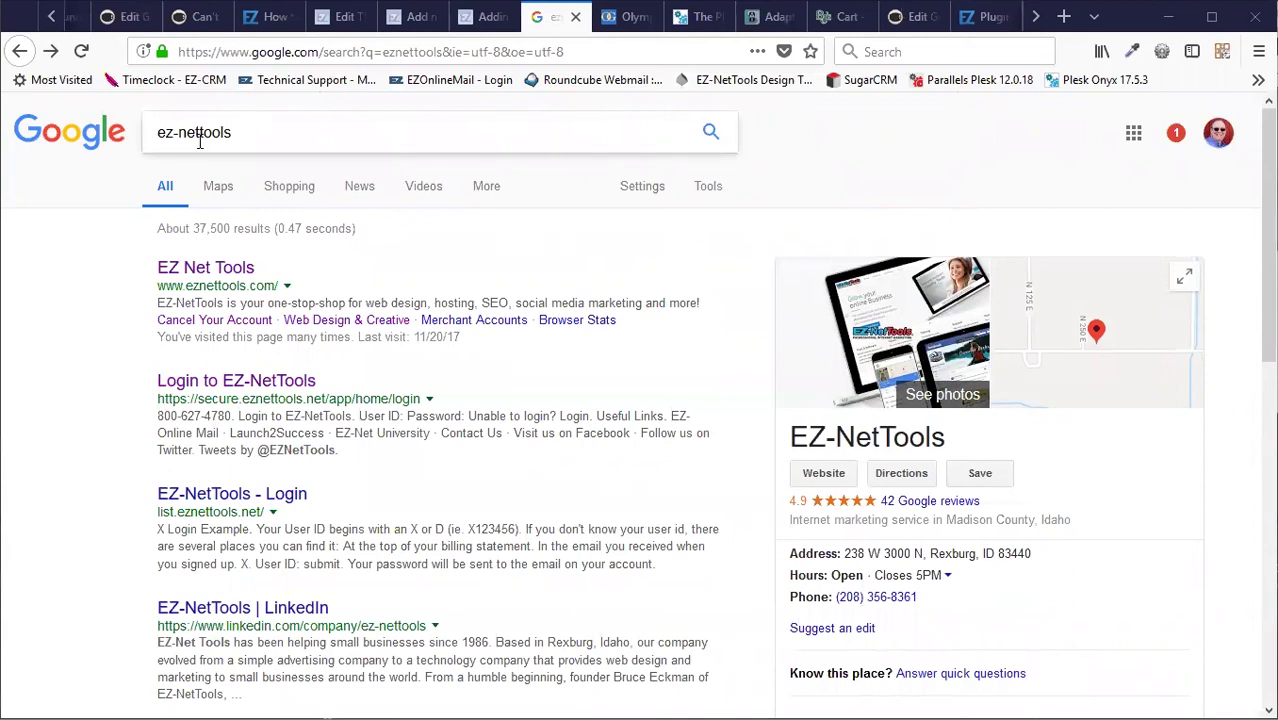
click(935, 501)
scroll(725, 350, down, 5)
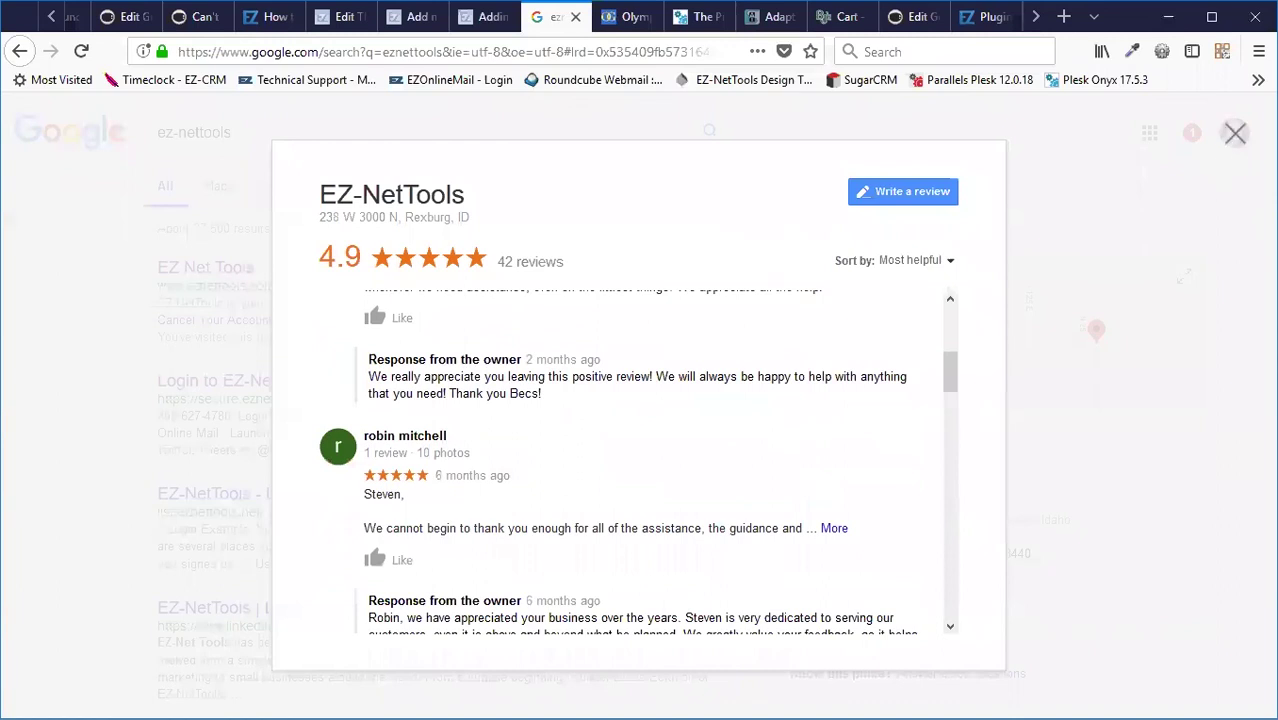
click(1235, 134)
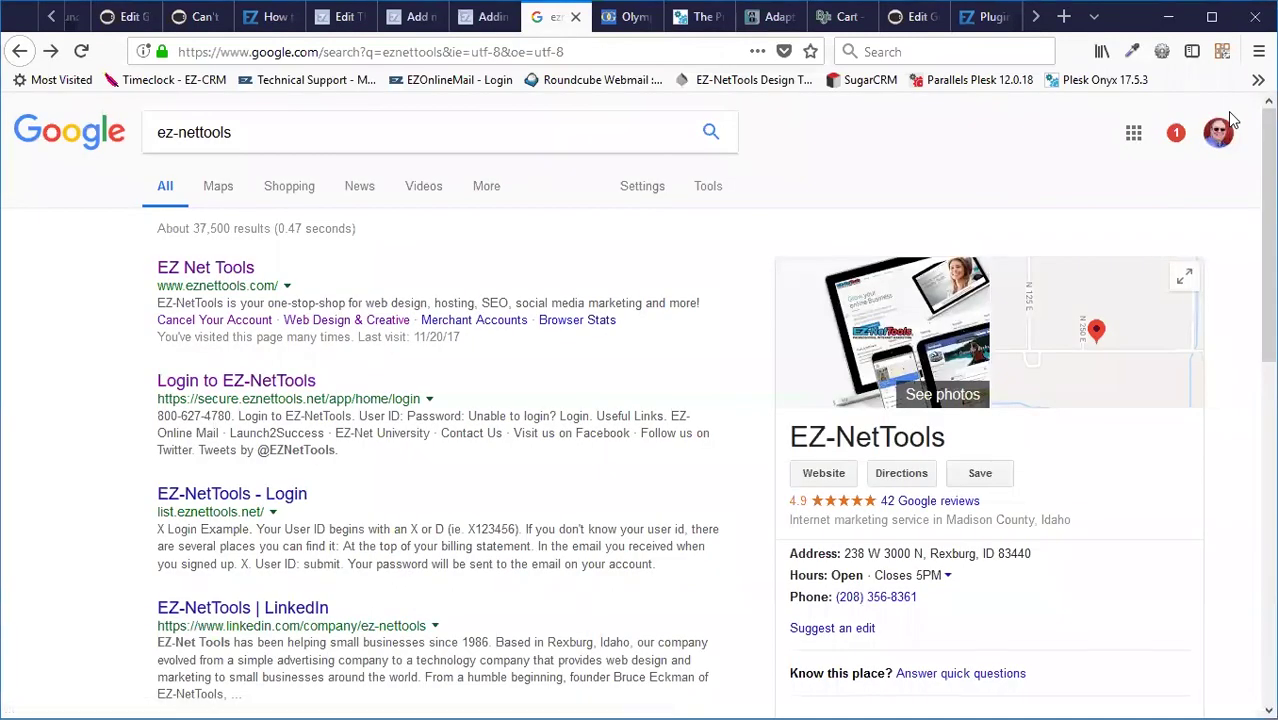